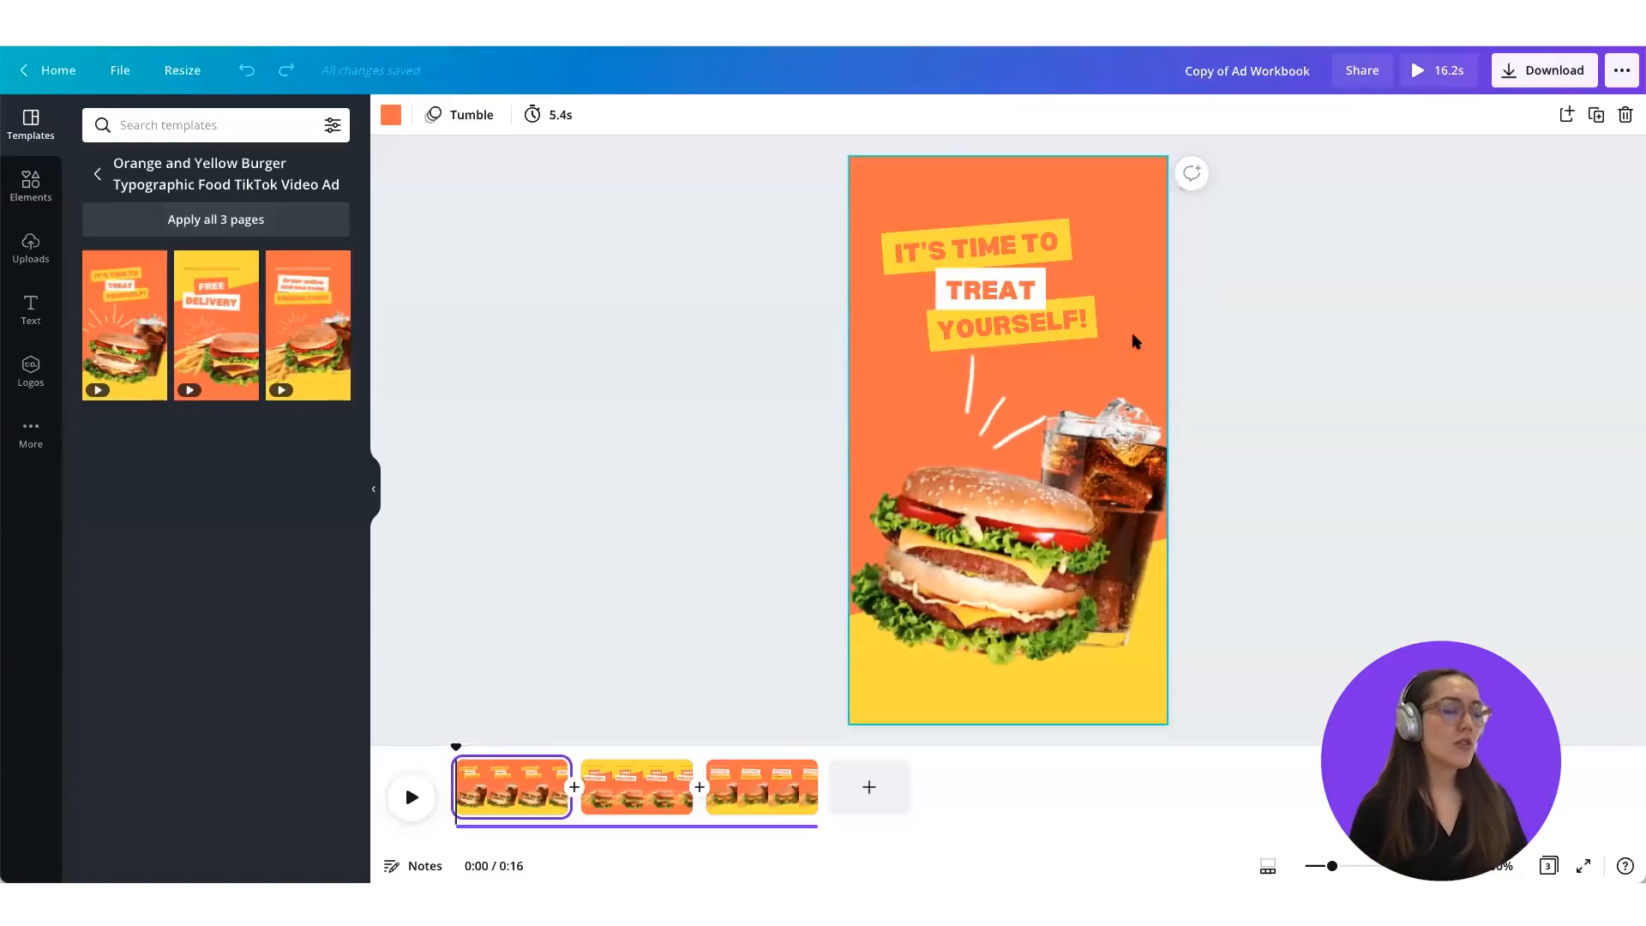
Step: Delete the burger, drink, white burst lines and yellow bottom shape from the first page
click(892, 604)
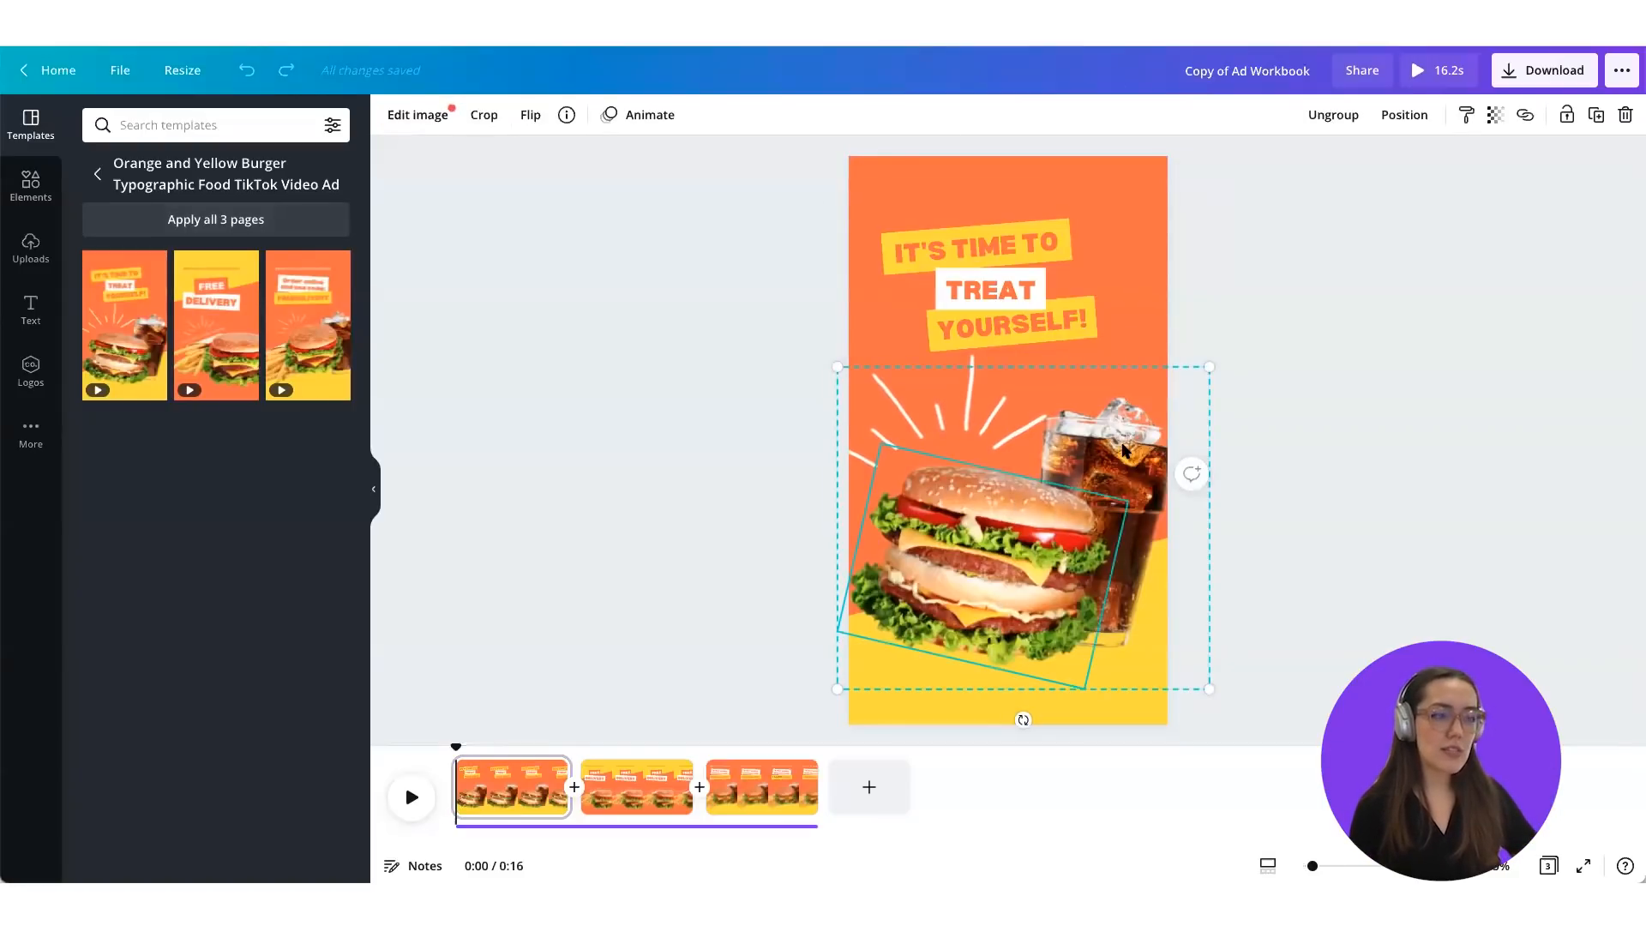
key(Delete)
key(Delete)
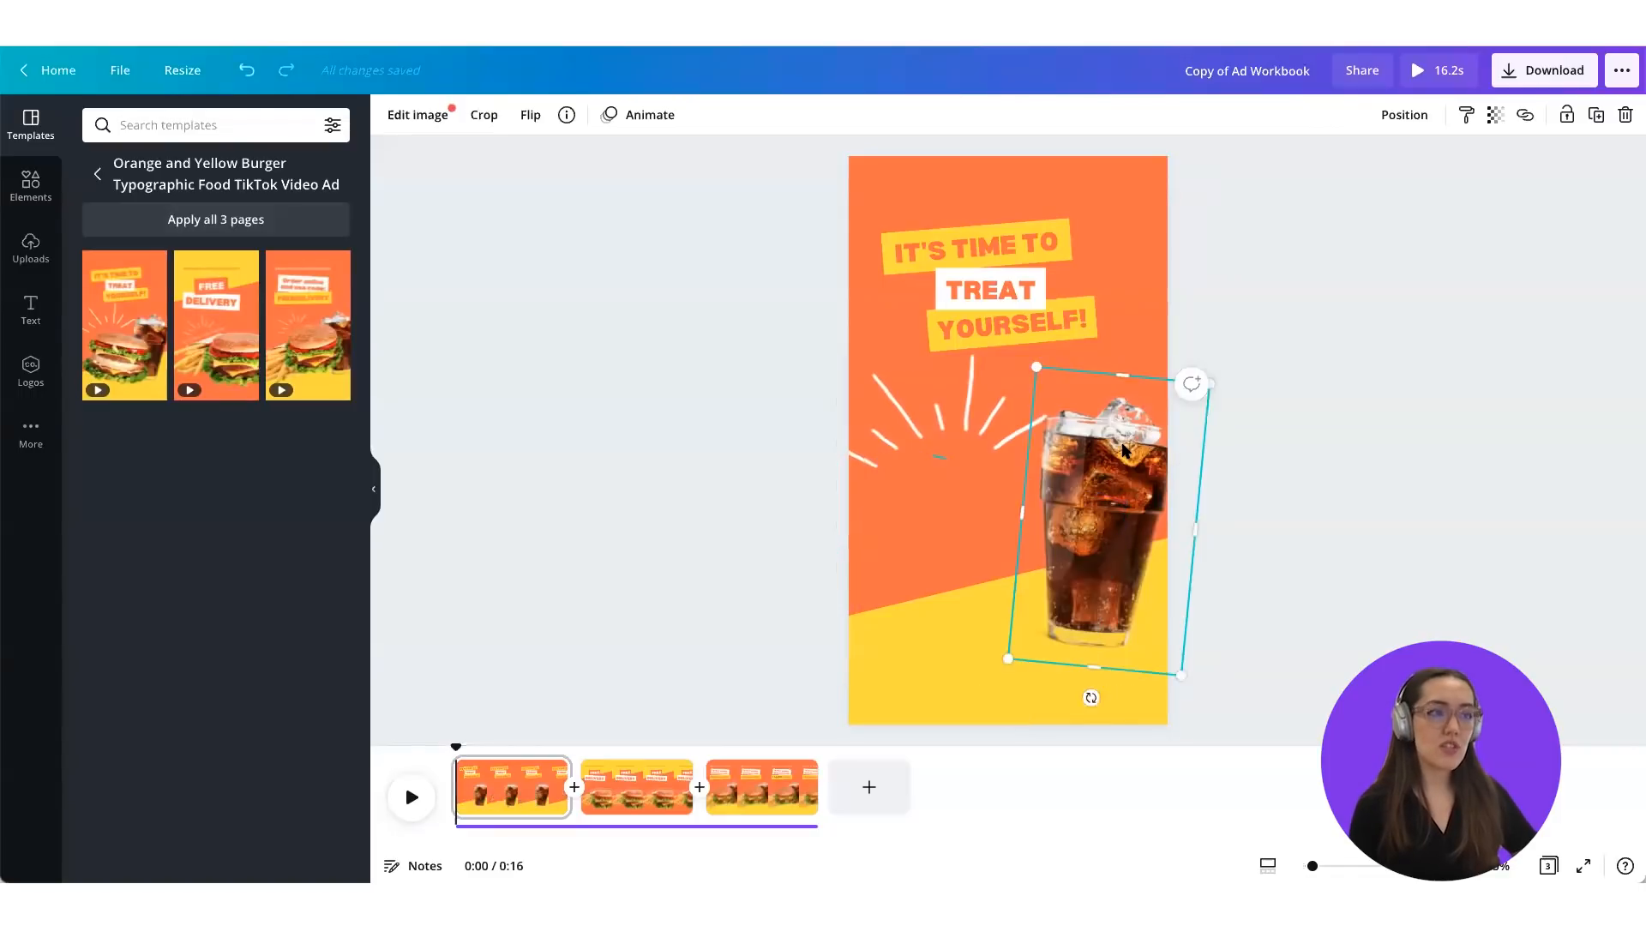
click(975, 397)
key(Delete)
click(1093, 622)
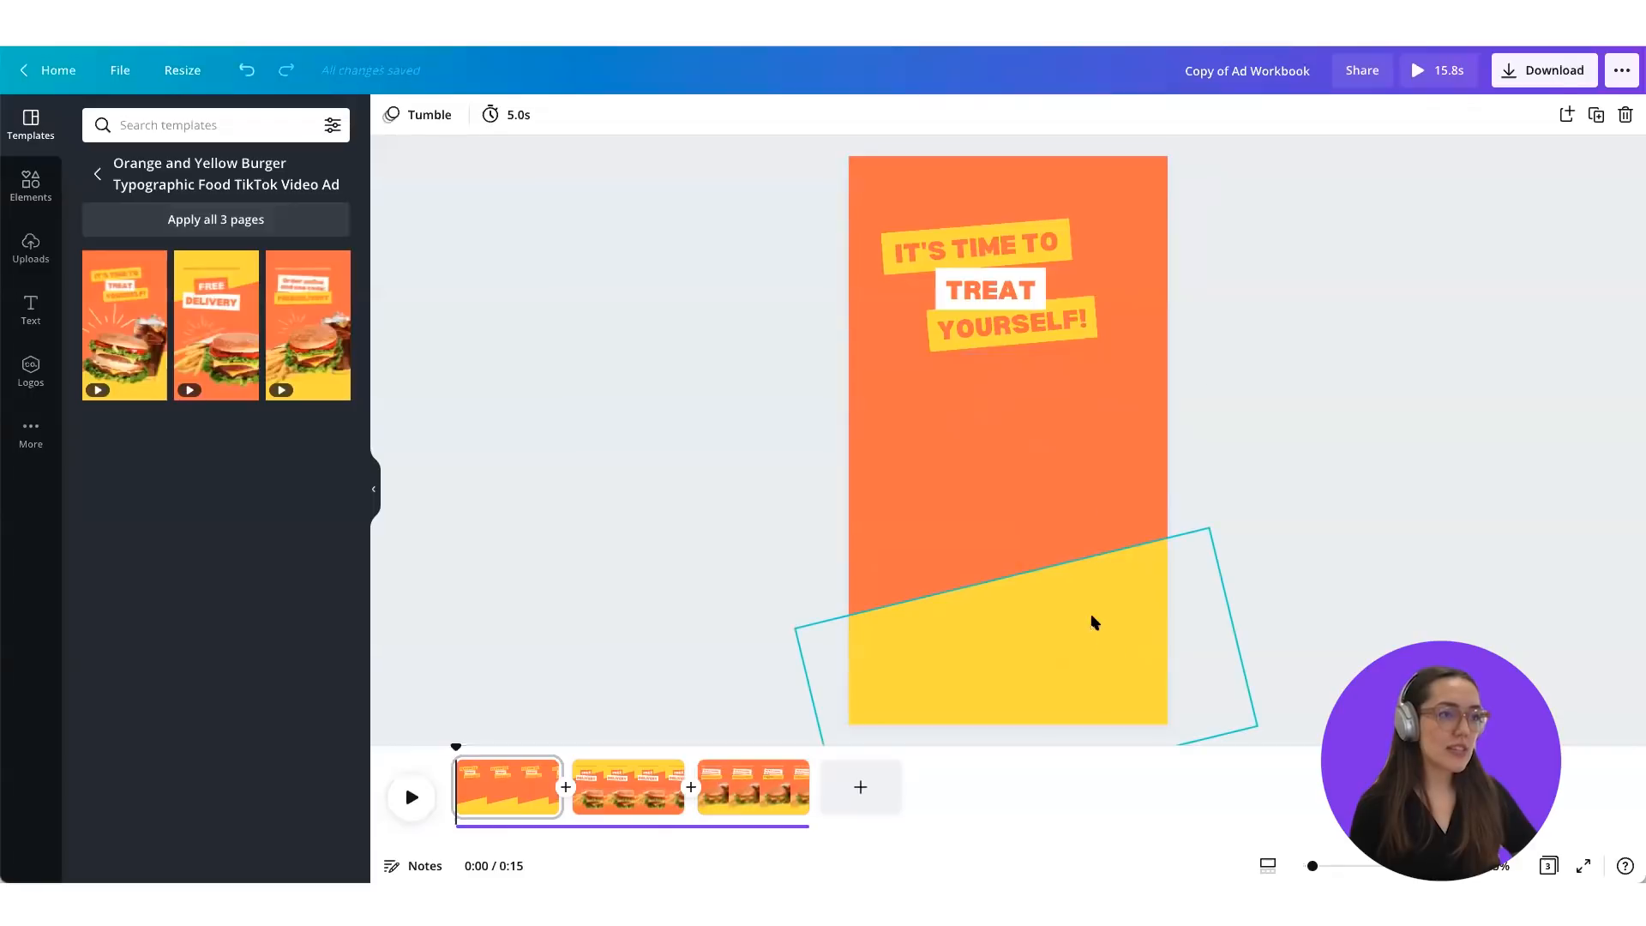
key(Delete)
Step: Replace the first page's "IT'S TIME TO" with "SICK OF" and "TREAT" with "WORKING?", widening the white text box to fit one line
double_click(978, 241)
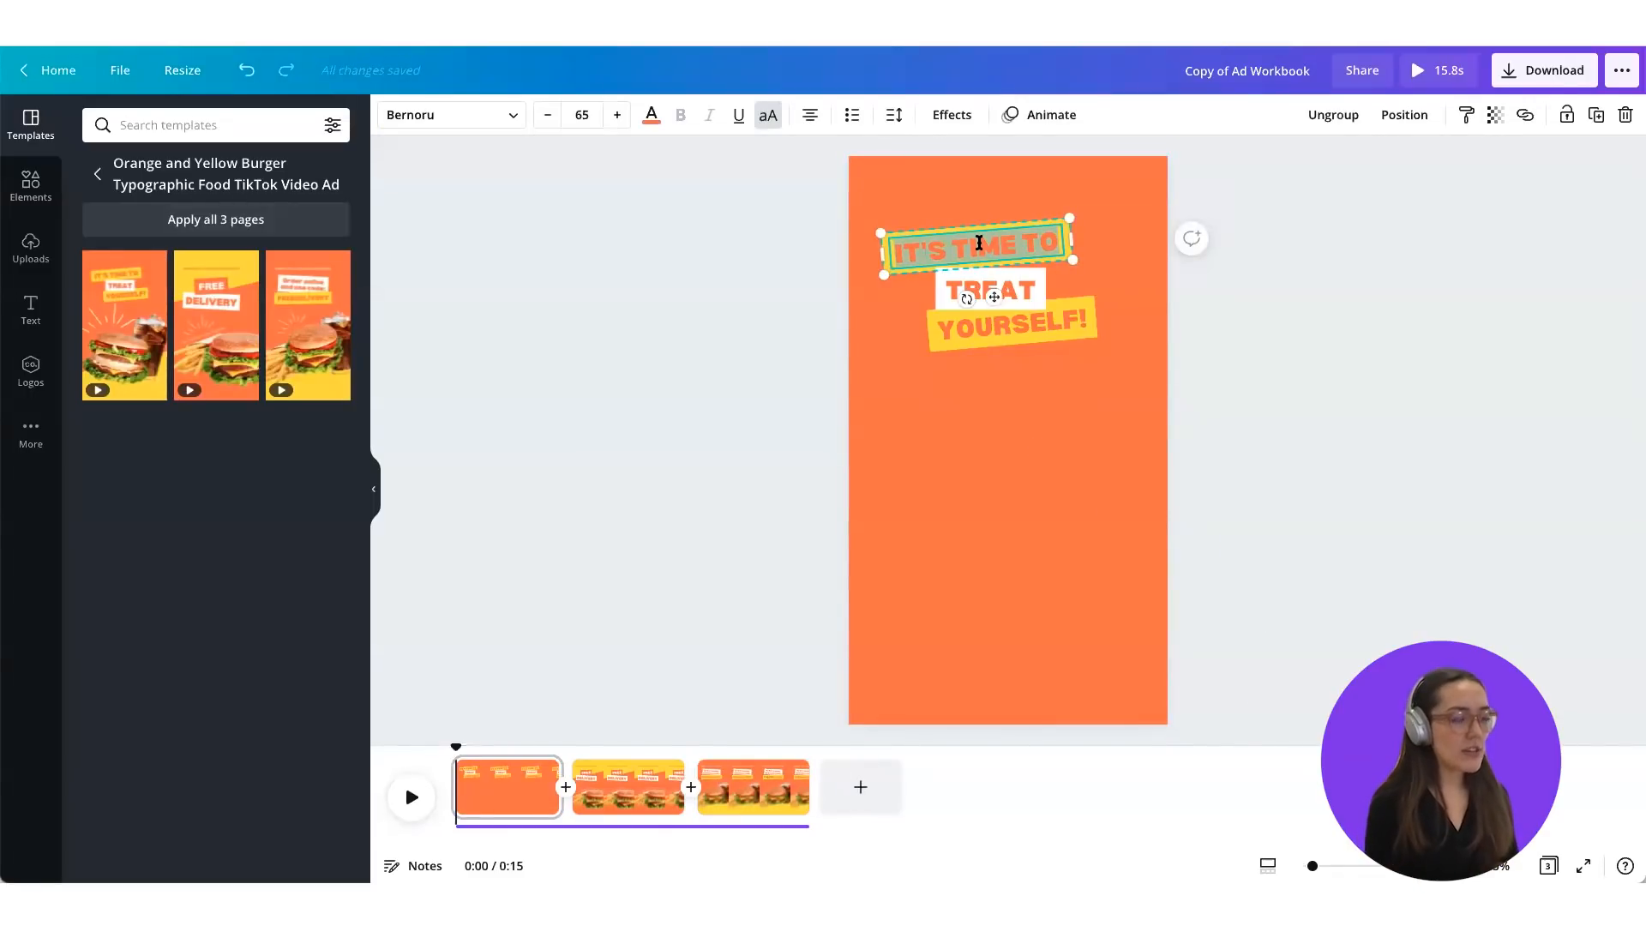
text(SICK OF)
double_click(1033, 290)
text(WORKING?)
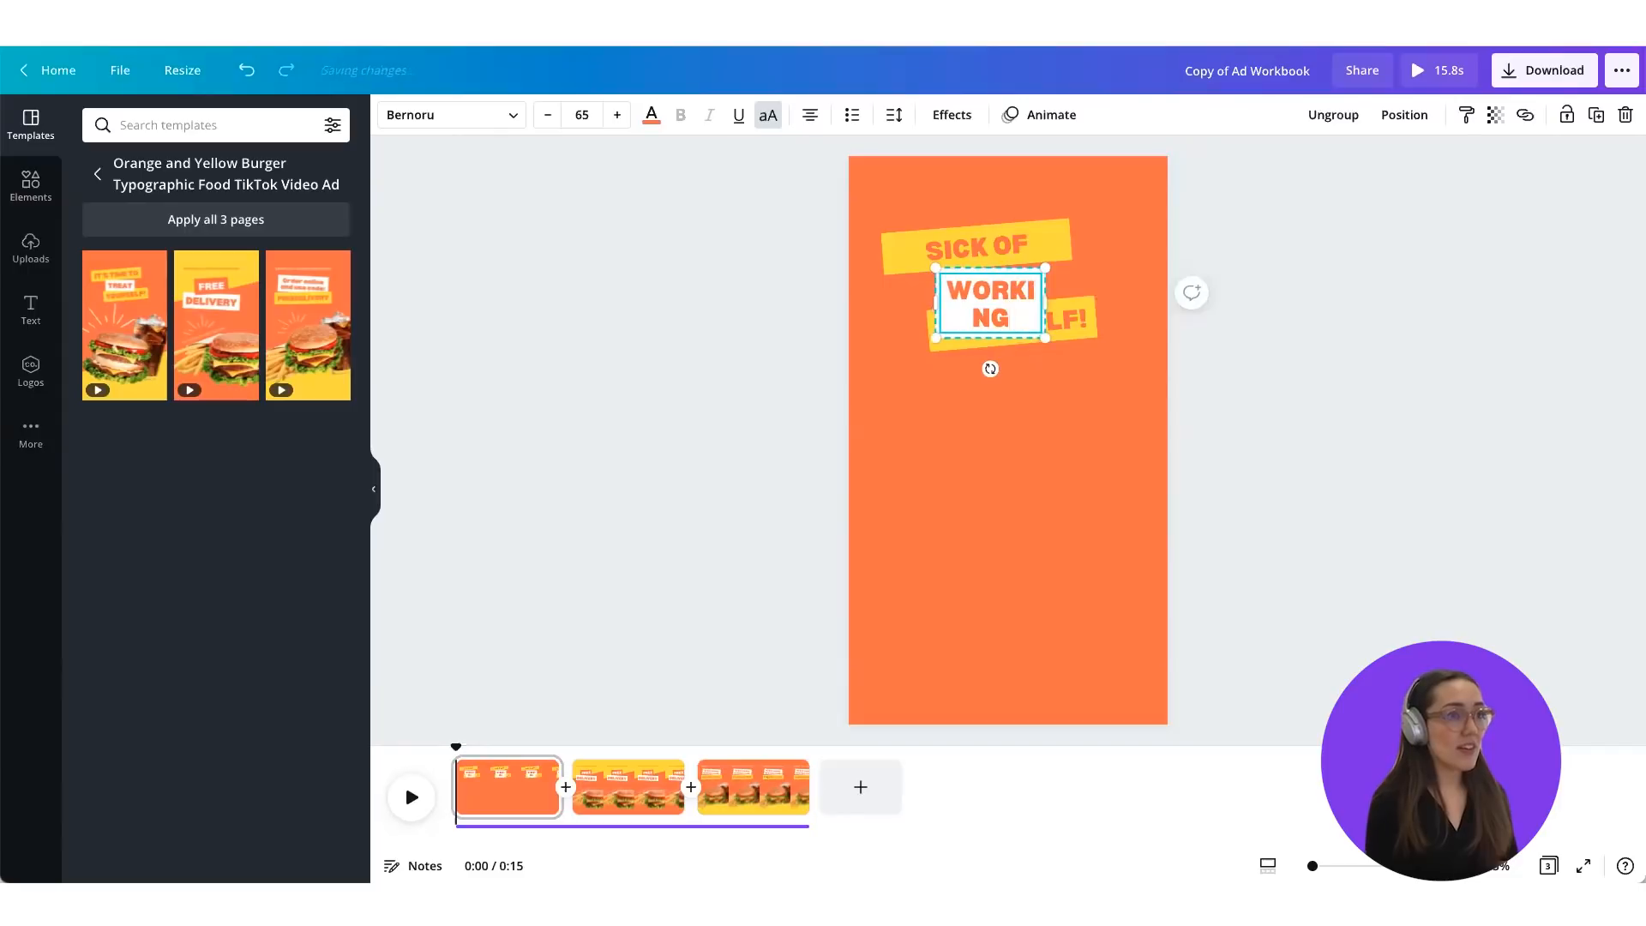
drag(1049, 296, 1104, 294)
Step: Delete the "YOURSELF!" text with its yellow shape, and narrow the yellow shape behind "SICK OF"
click(950, 331)
key(Delete)
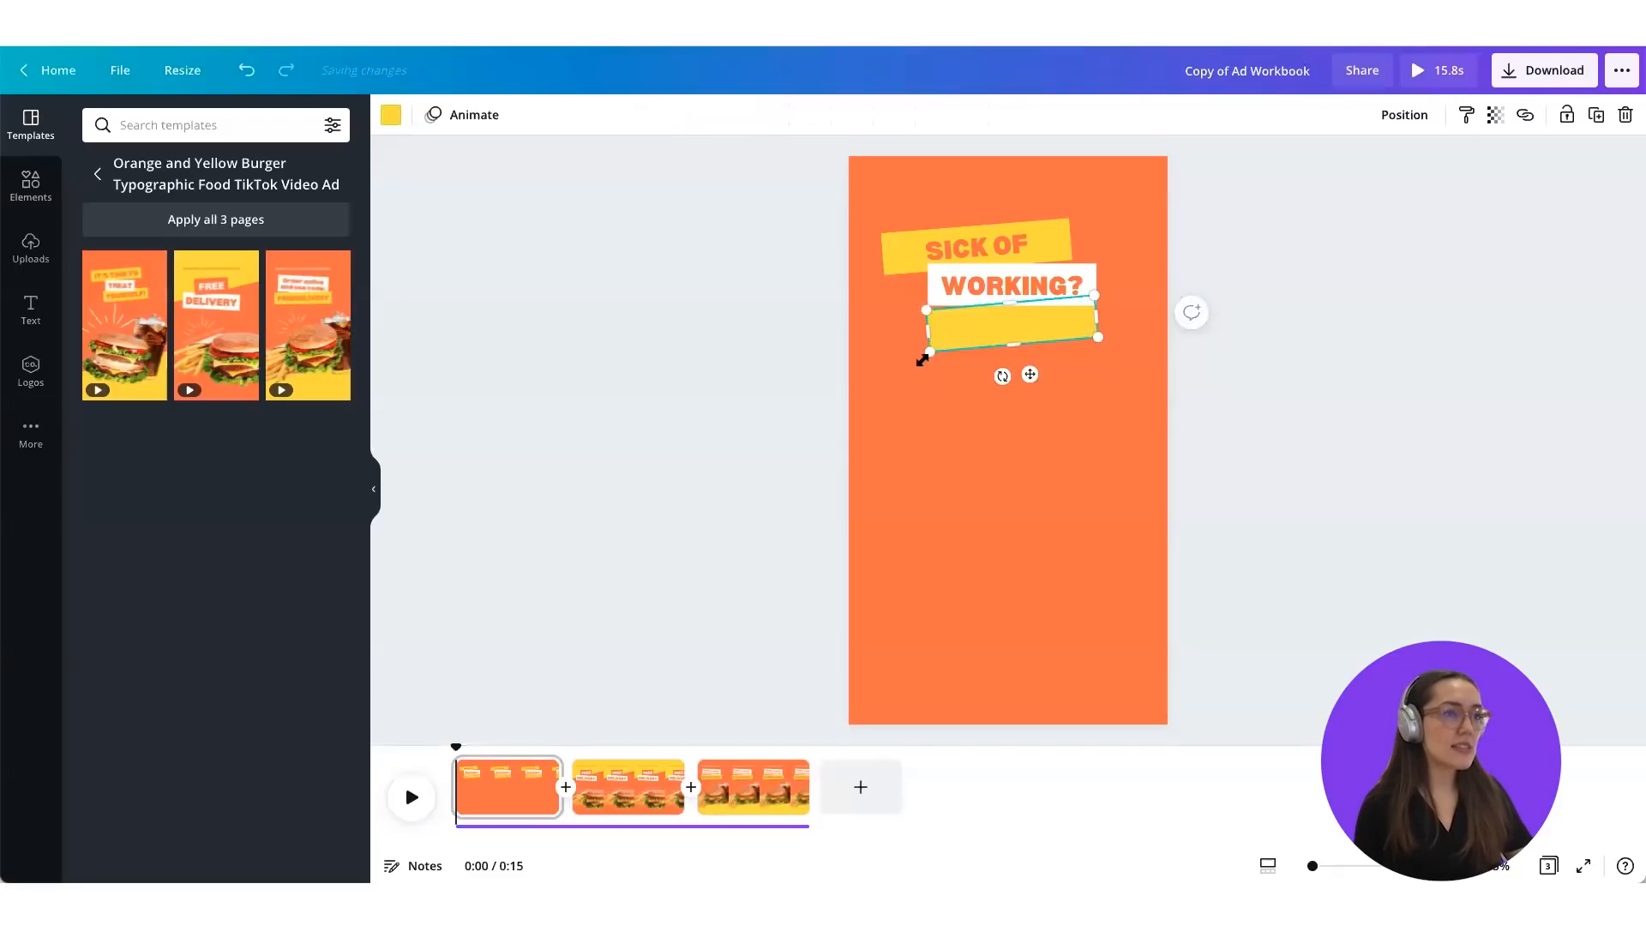
key(Delete)
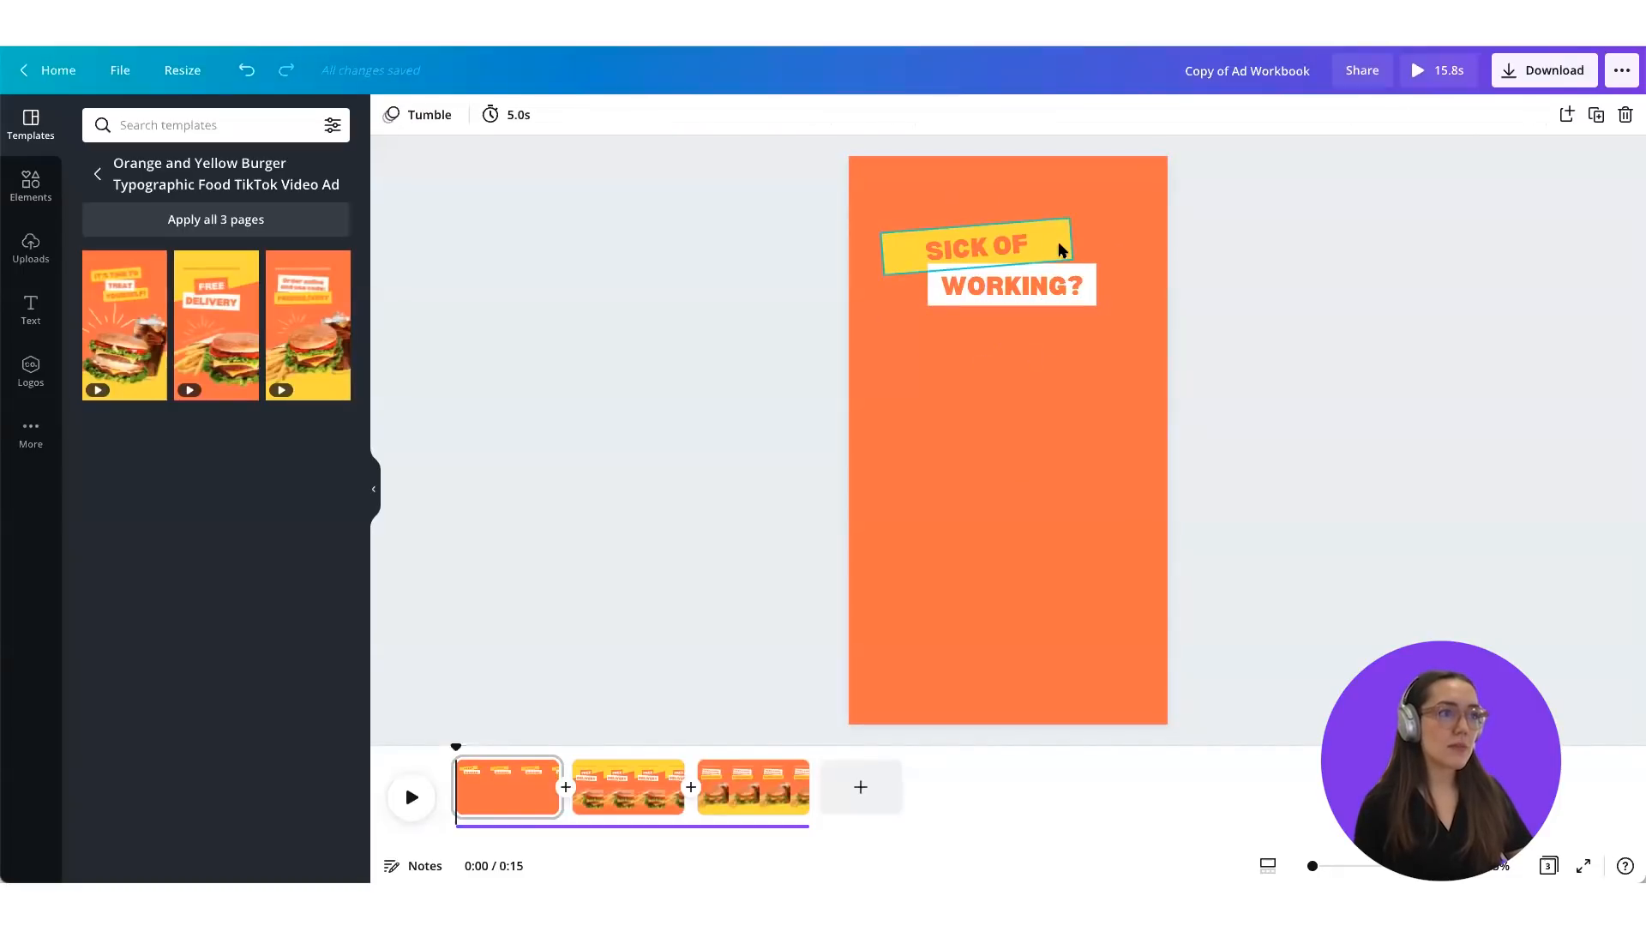
click(1042, 245)
drag(1064, 235, 1037, 237)
click(1103, 228)
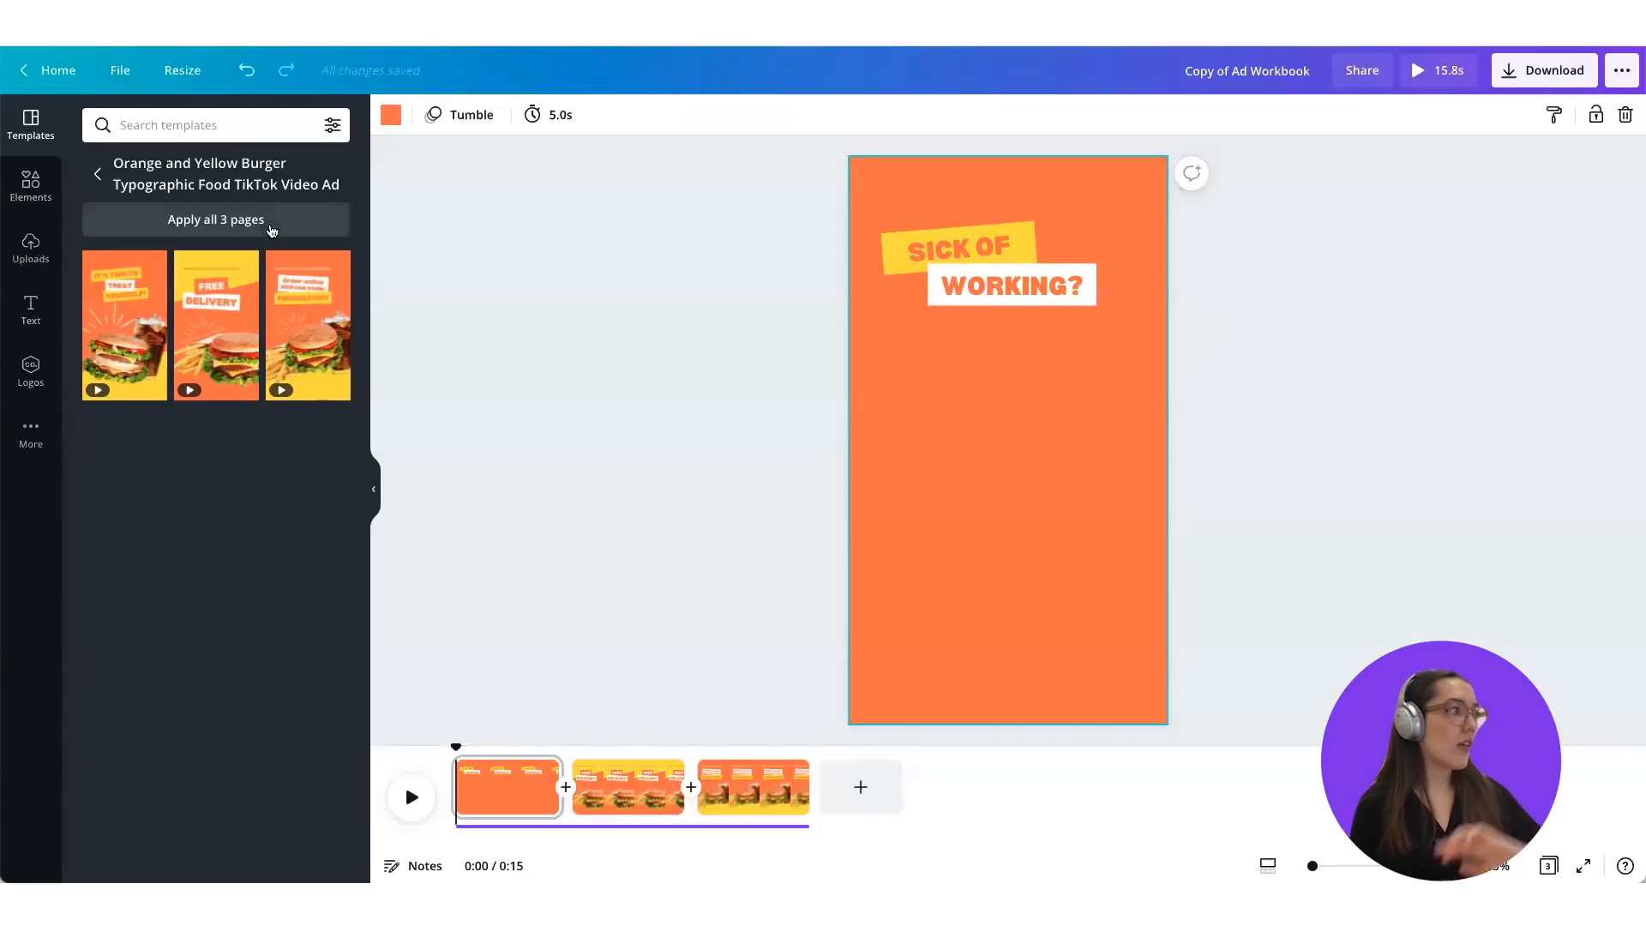
Step: Search the stock video library for "tired person working"
click(23, 426)
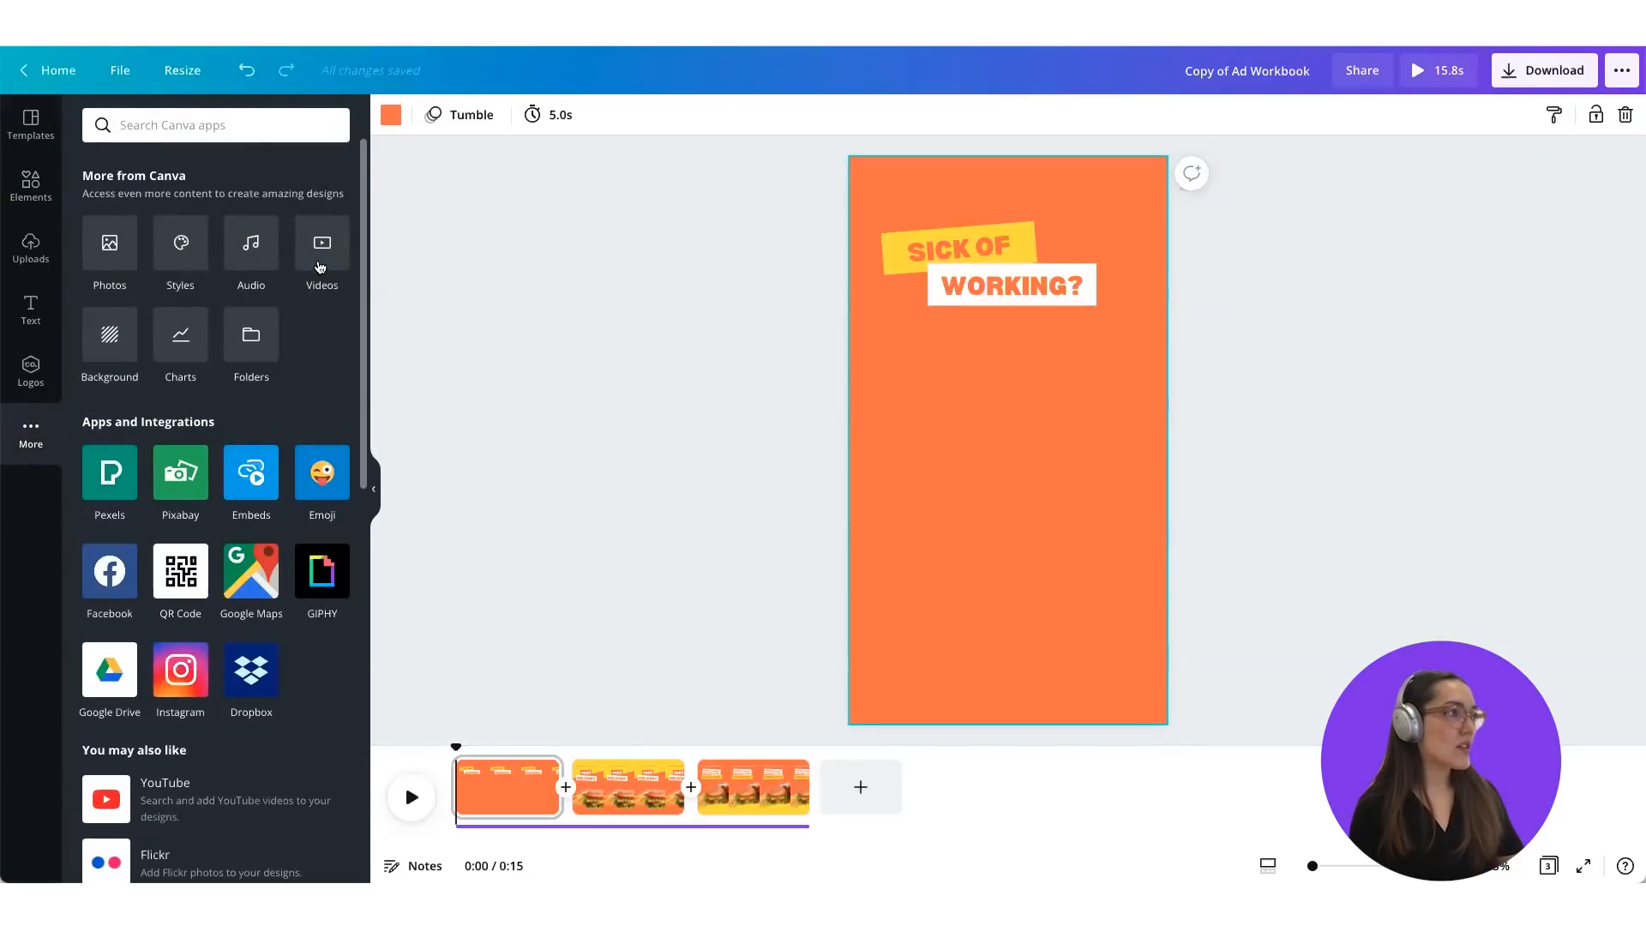
click(319, 249)
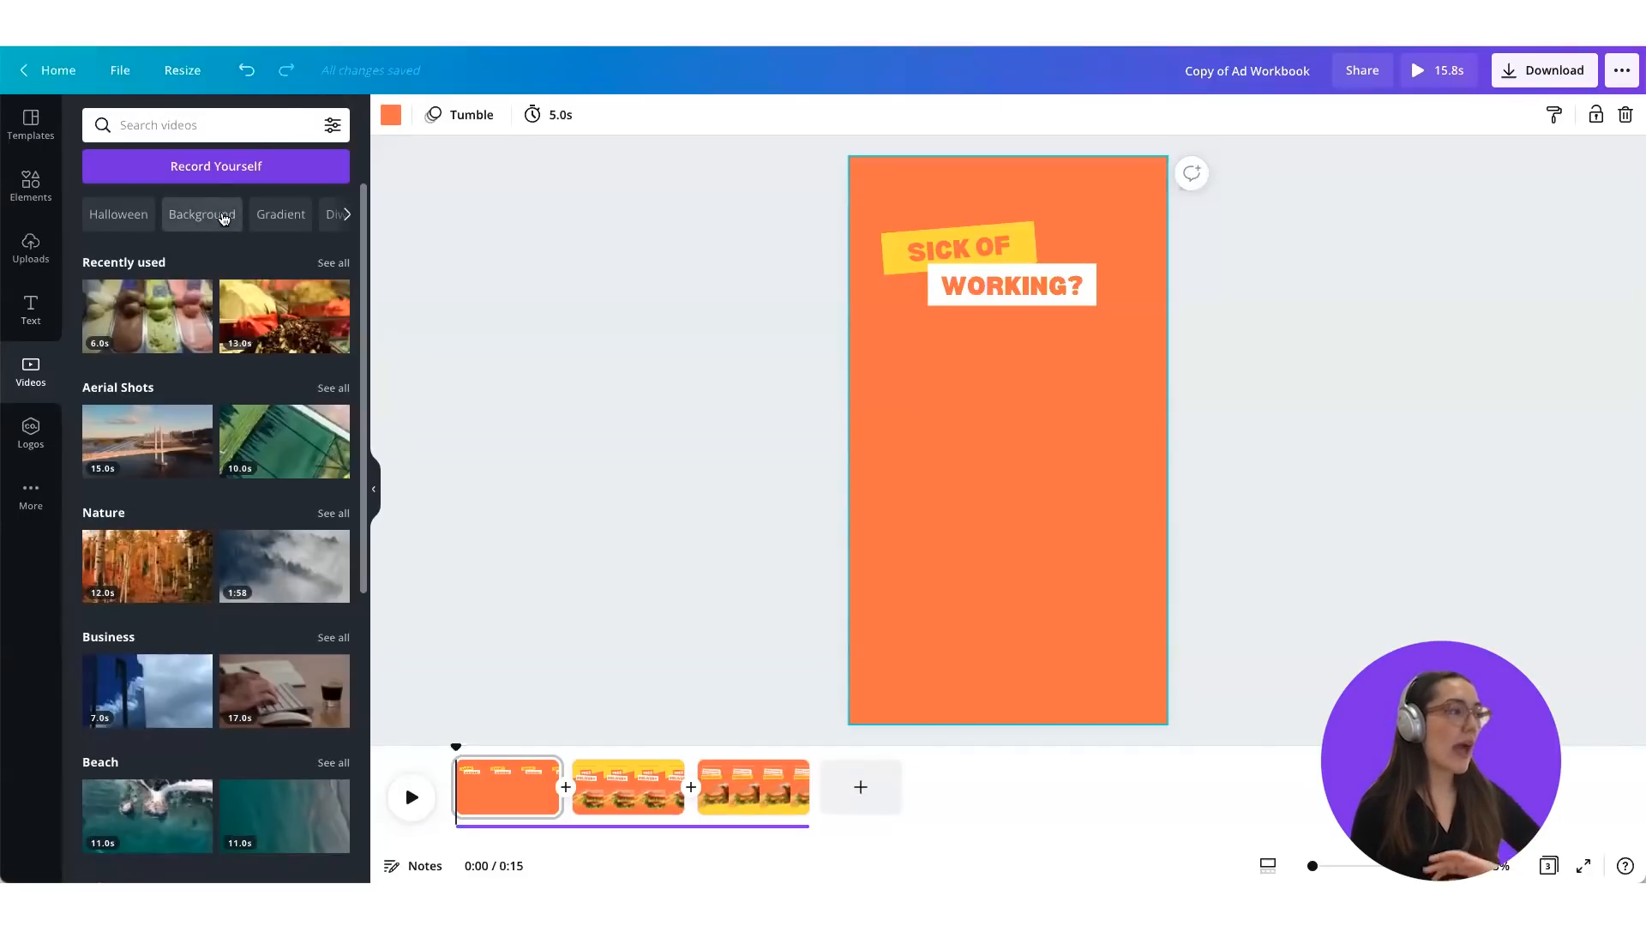
click(205, 126)
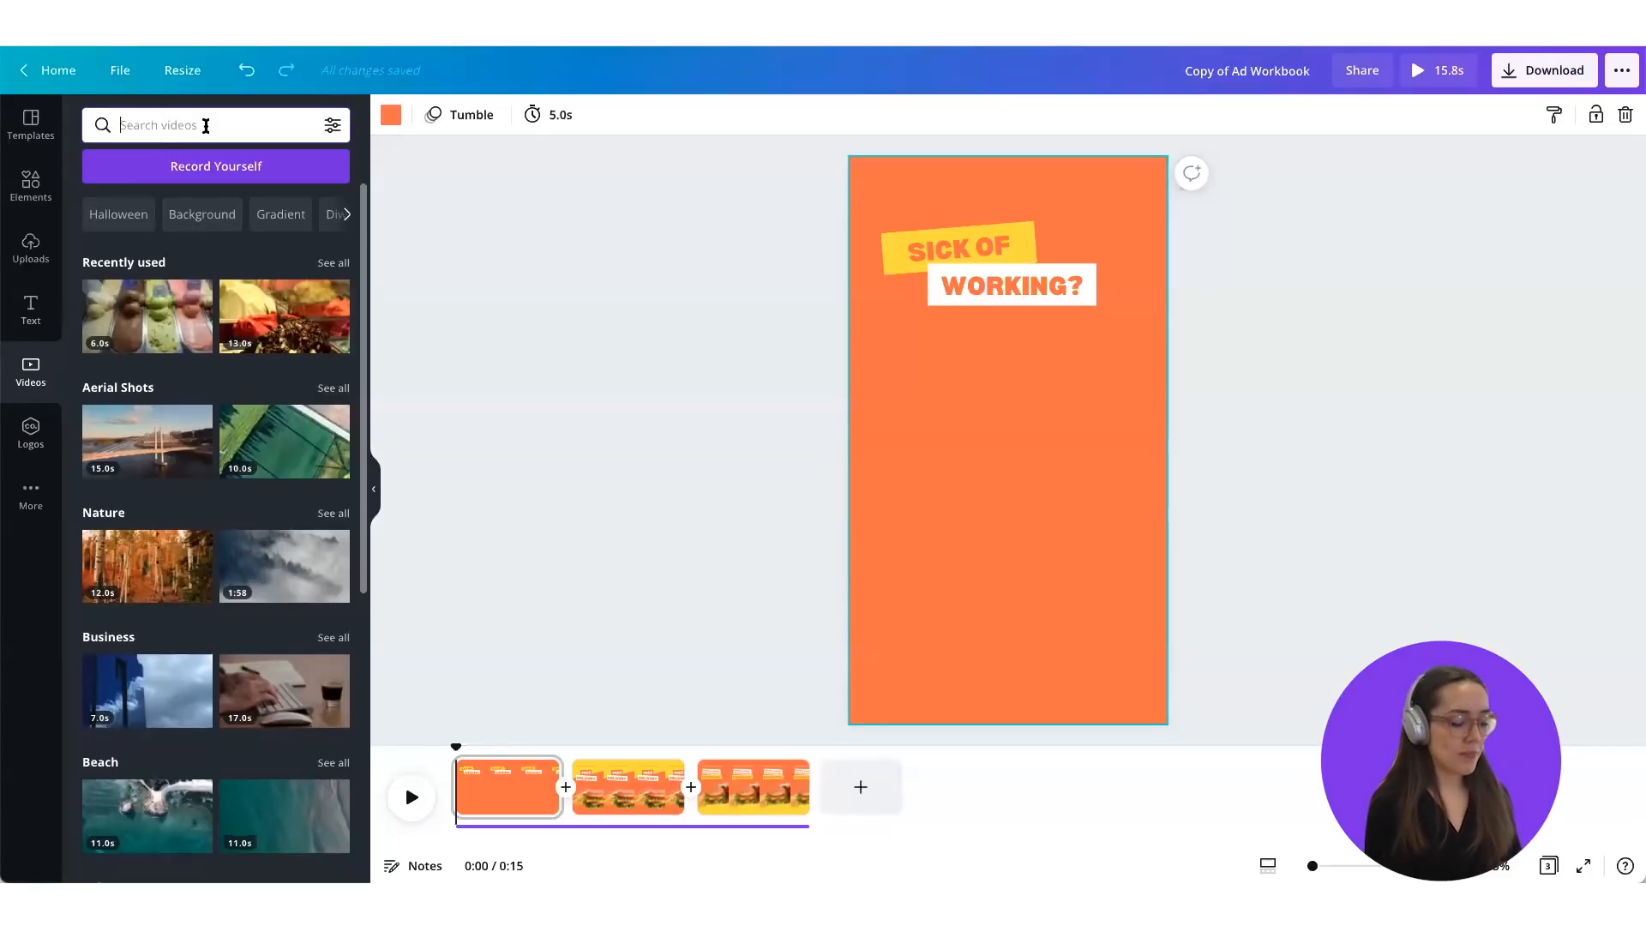
text(tired person working)
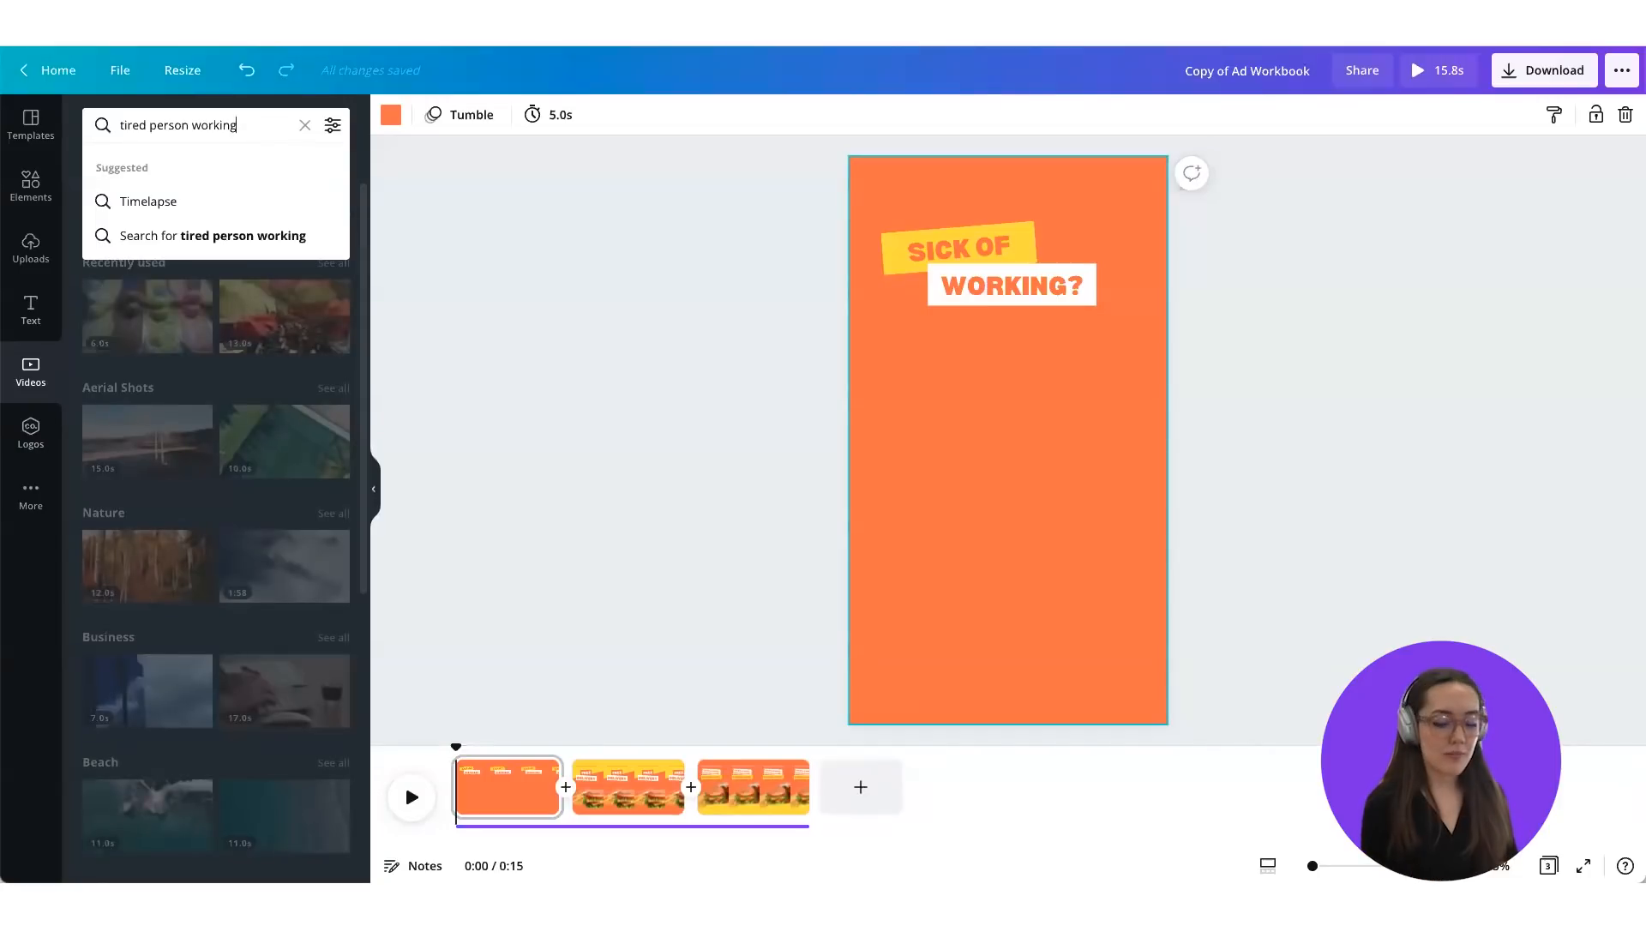
key(Return)
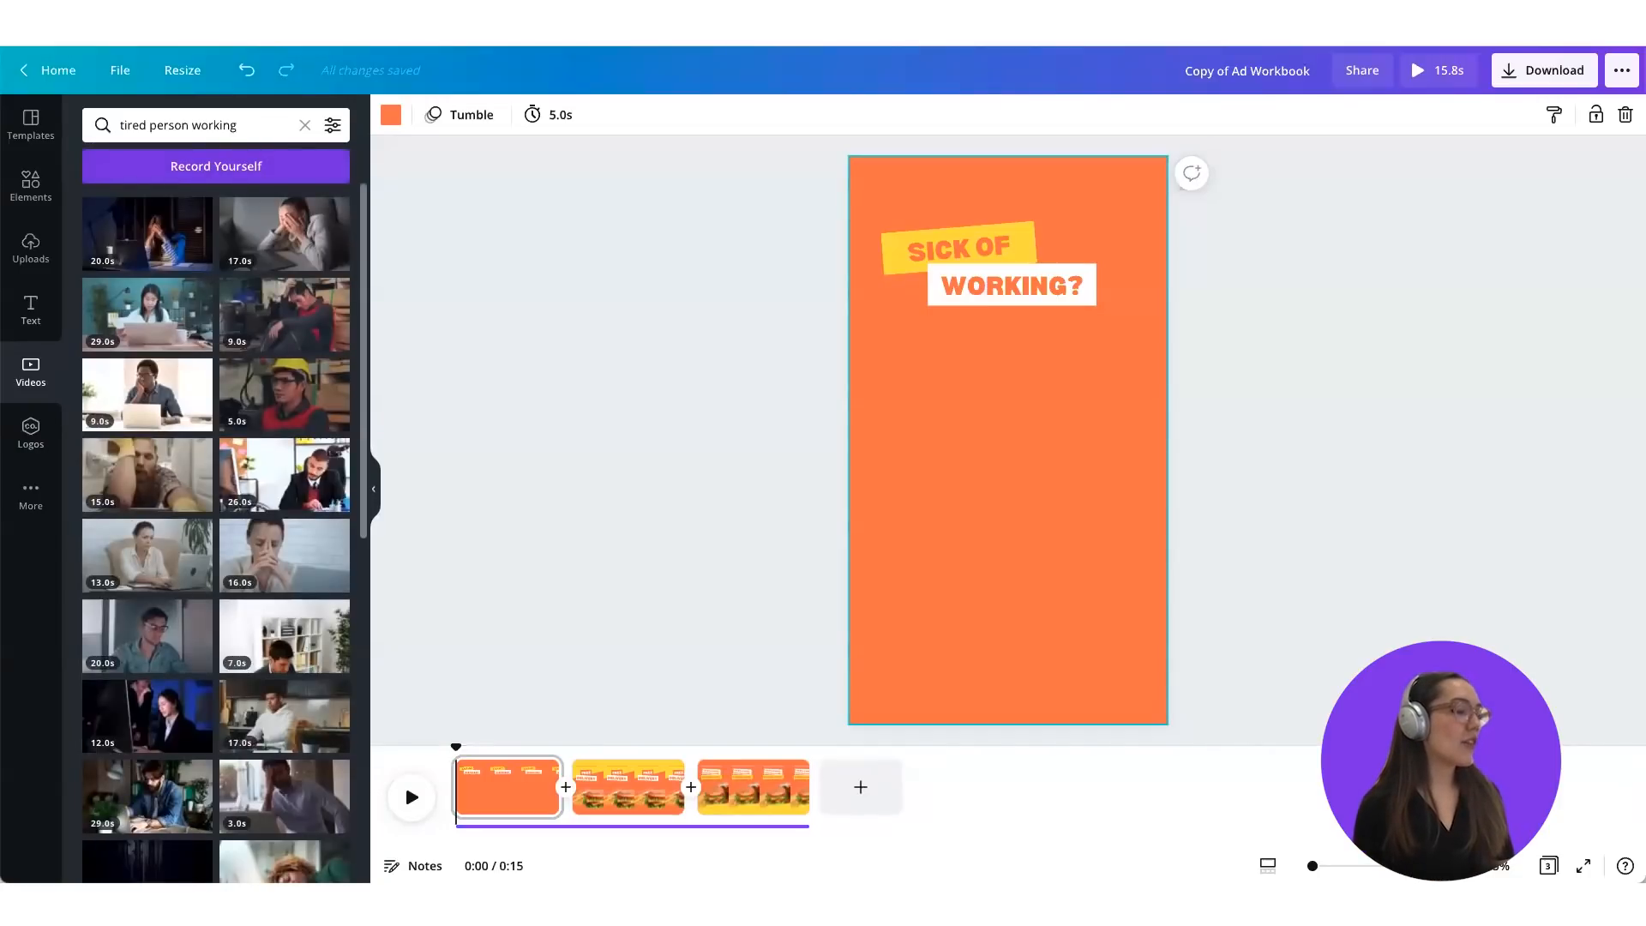
Step: Try the 16-second clip of the woman with hands at her face as the first page's background, and undo it
scroll(175, 333, down, 3)
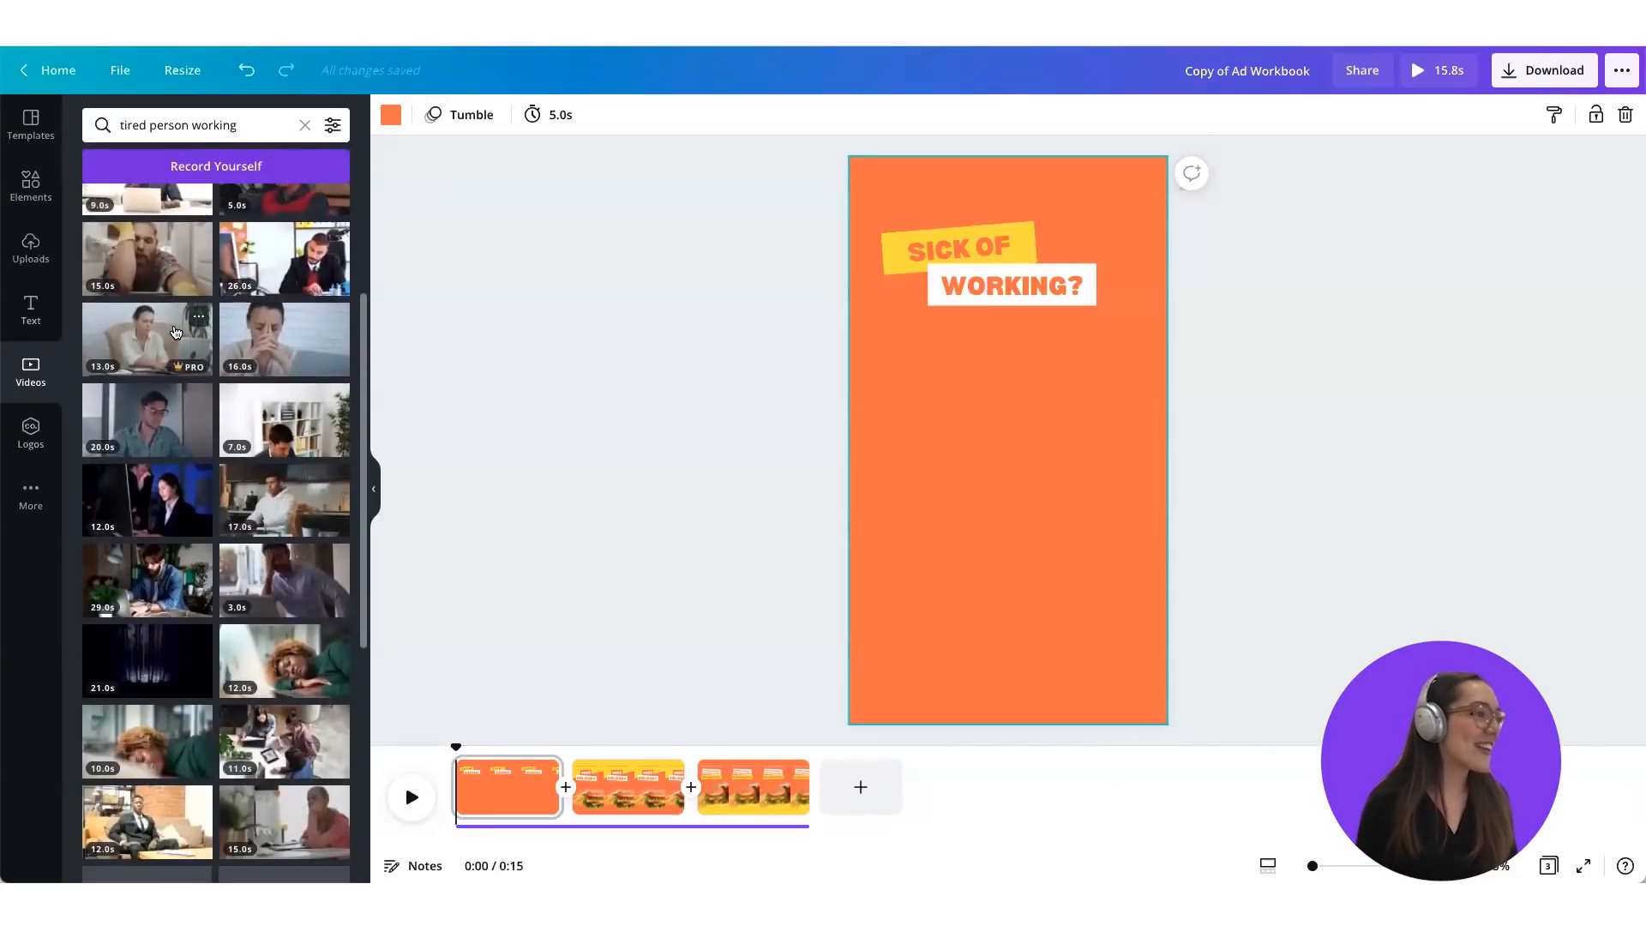
scroll(176, 333, down, 2)
scroll(175, 333, down, 1)
scroll(175, 332, up, 5)
scroll(174, 330, down, 1)
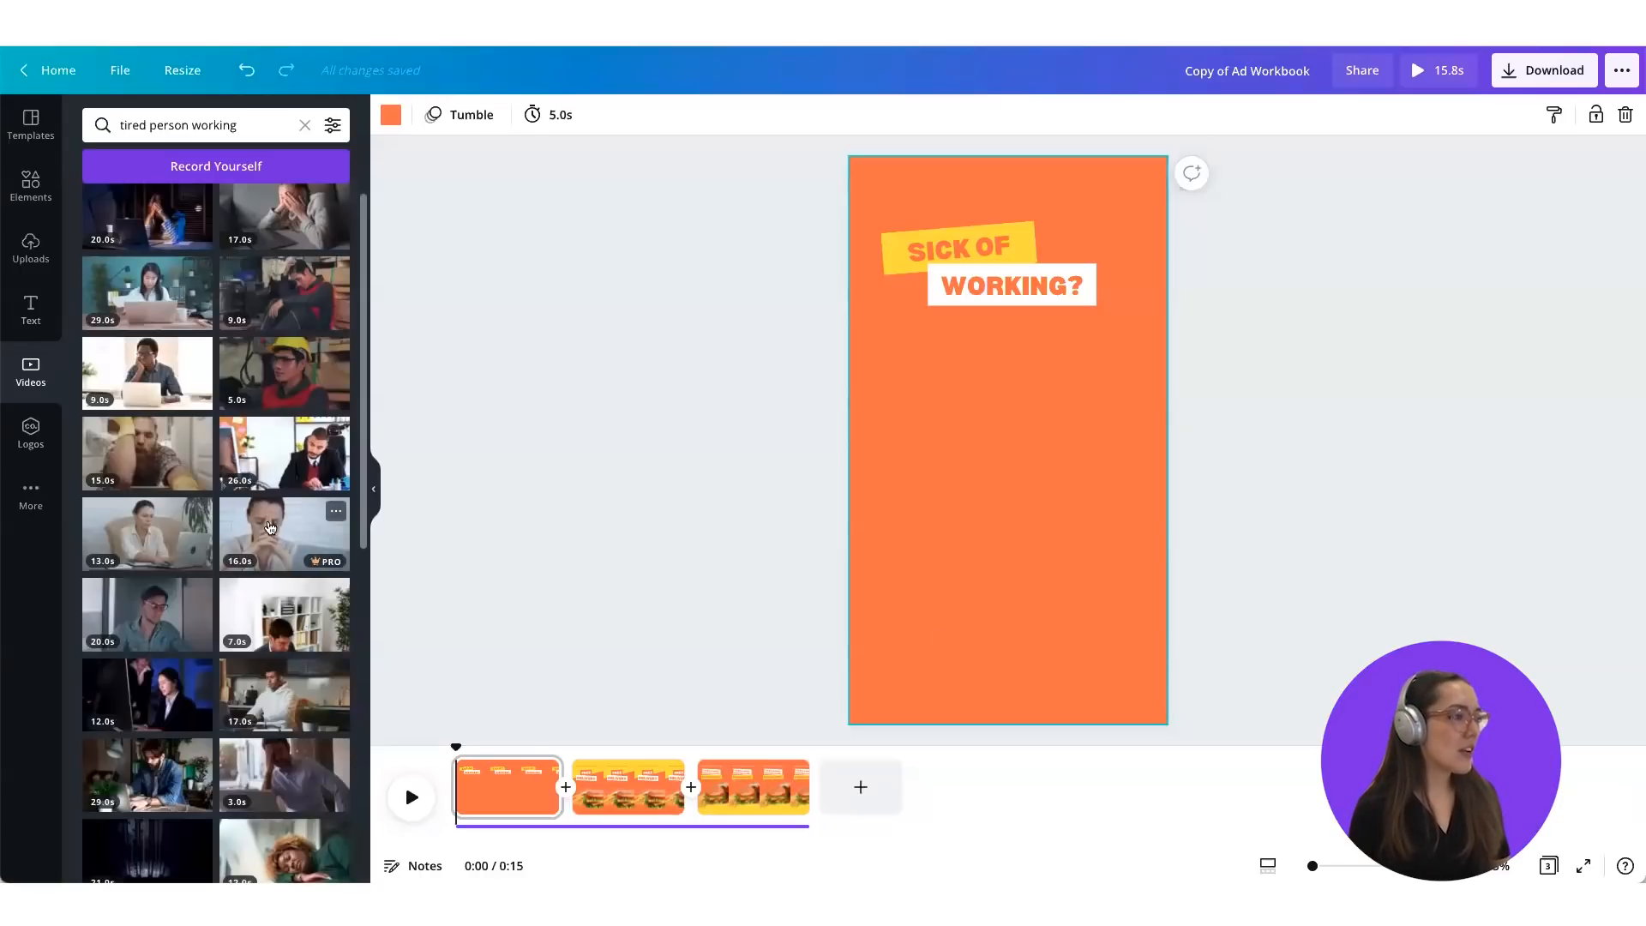
drag(267, 525, 871, 319)
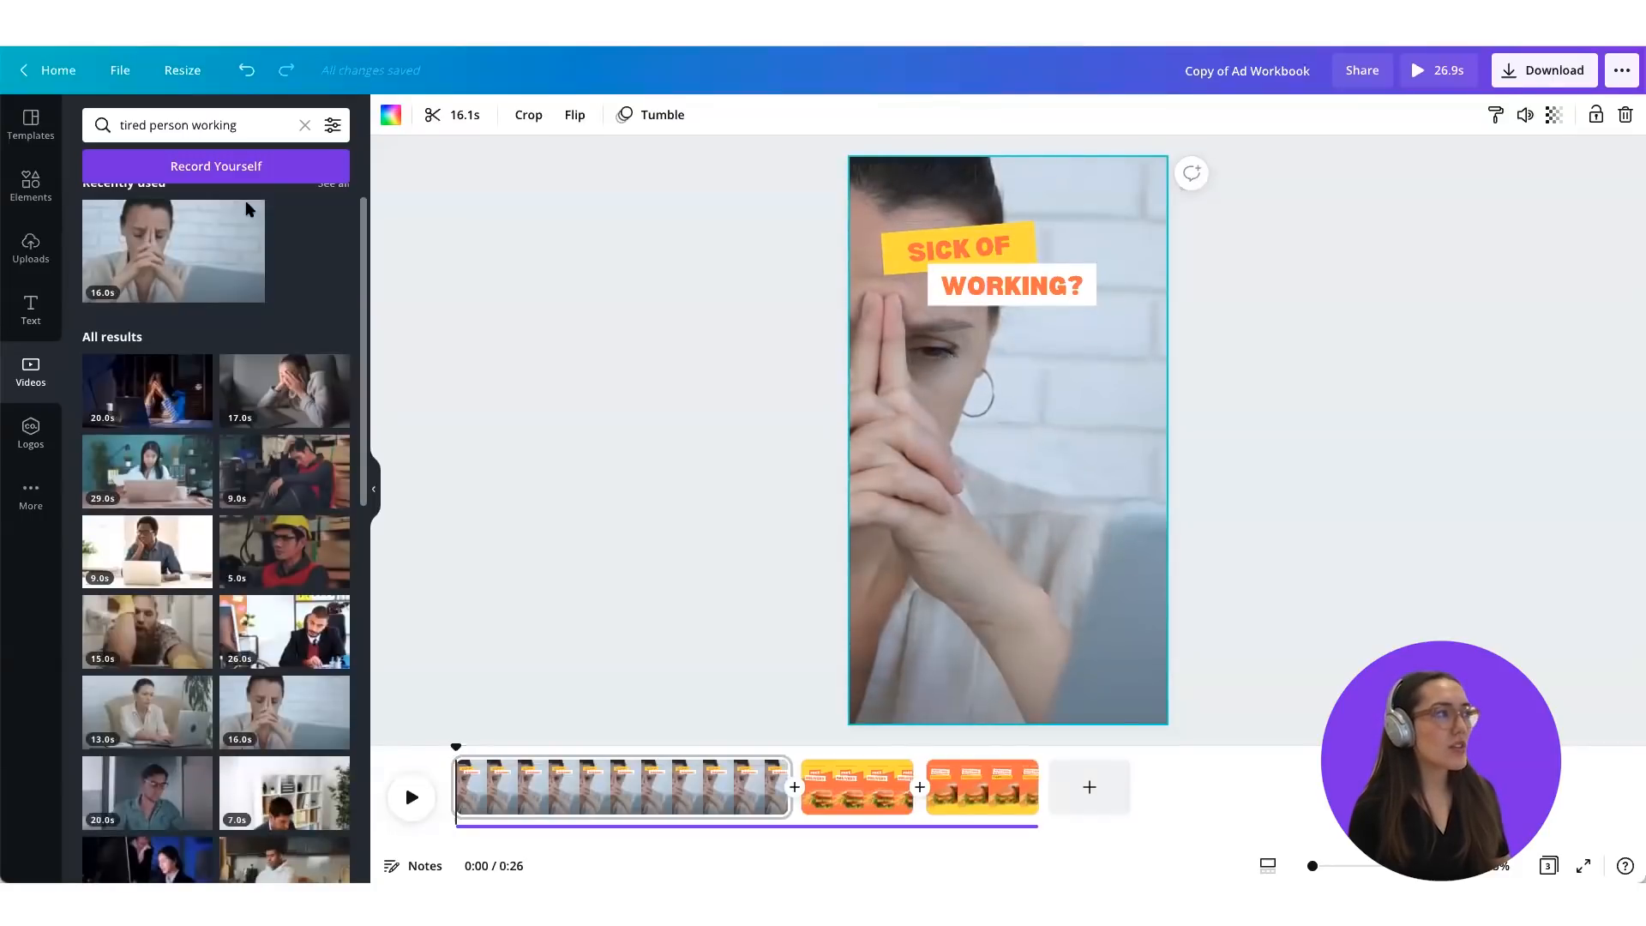
click(246, 70)
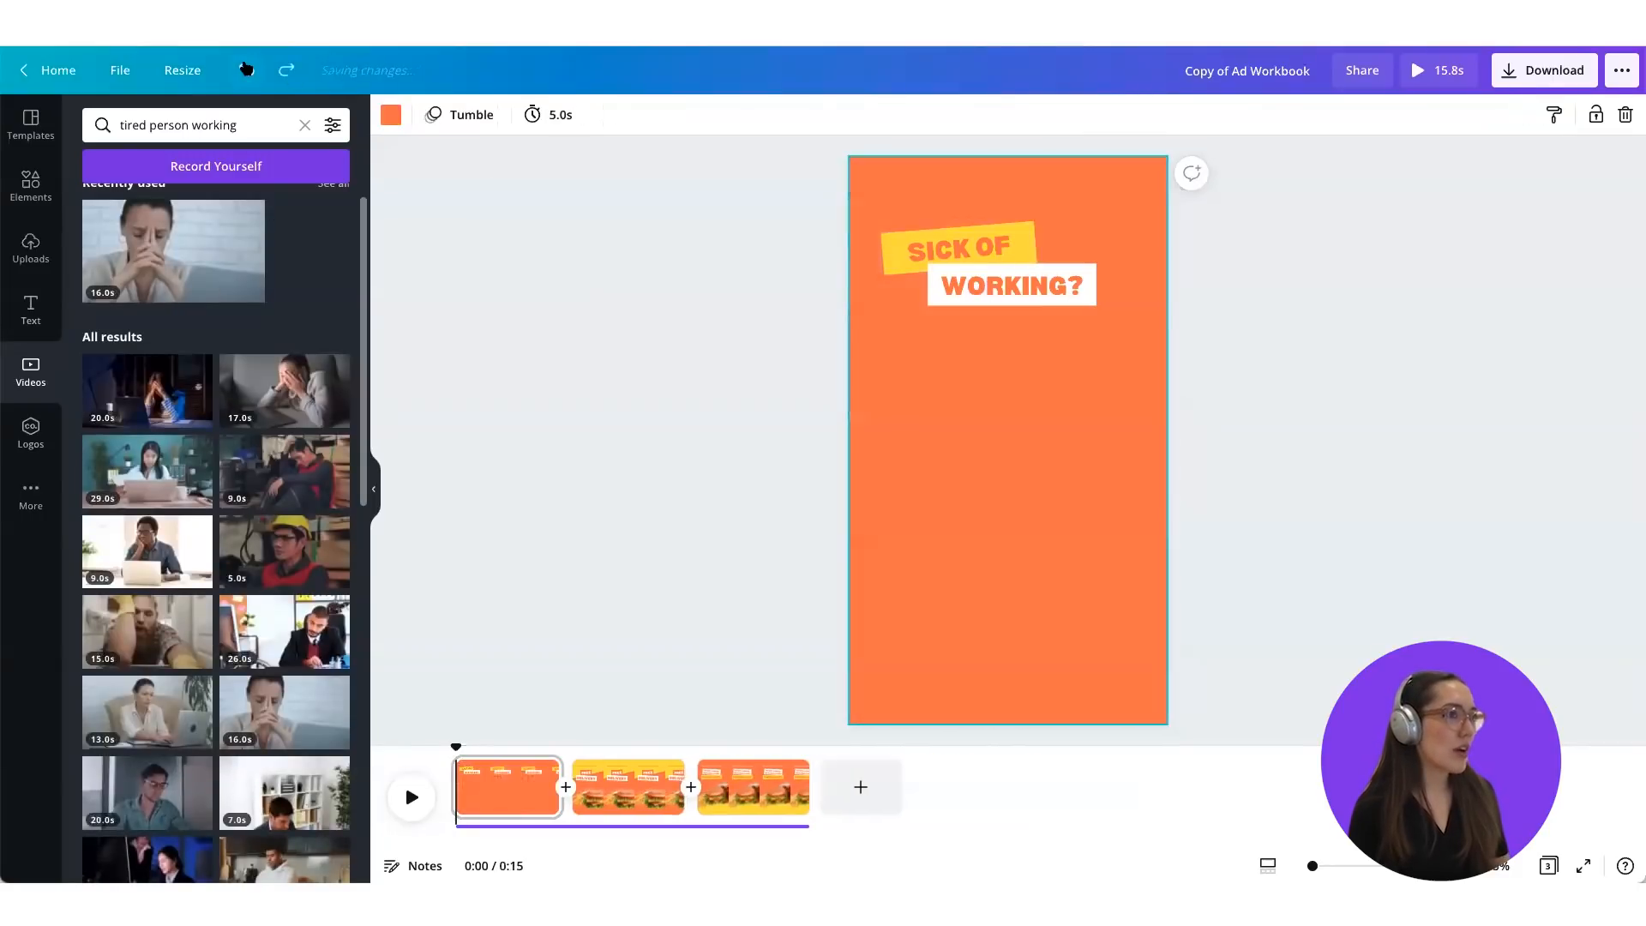
Step: Set the 12-second clip of the woman asleep at her laptop as the first page's background
scroll(207, 443, down, 1)
scroll(208, 442, down, 4)
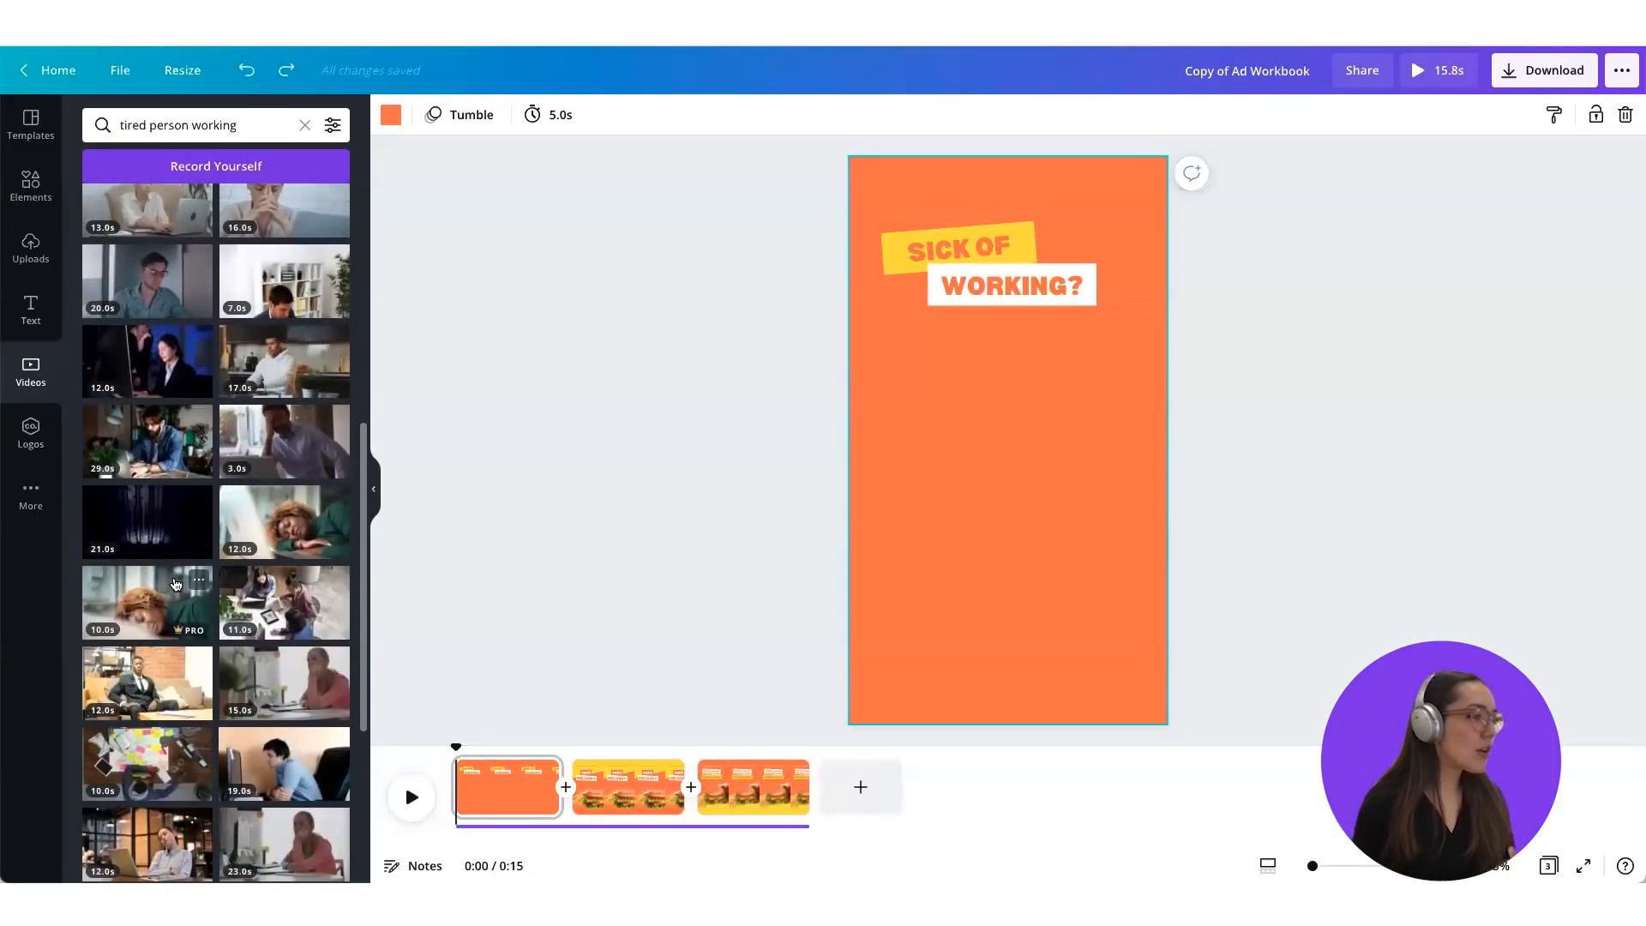
scroll(175, 584, down, 2)
scroll(175, 585, down, 2)
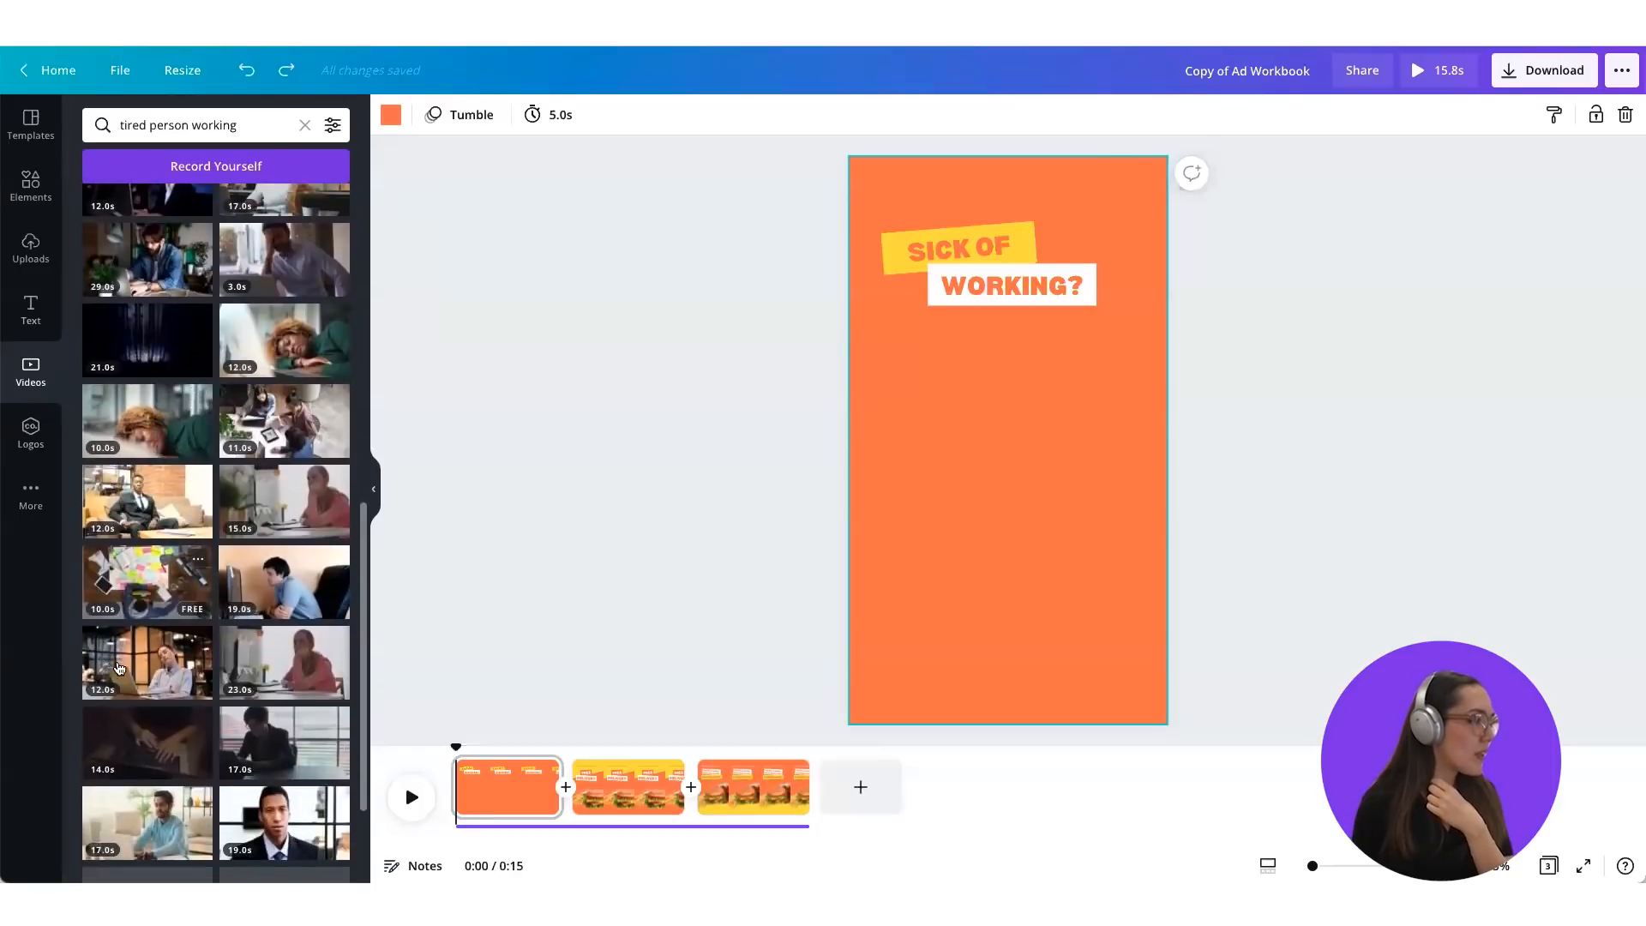
drag(127, 669, 872, 374)
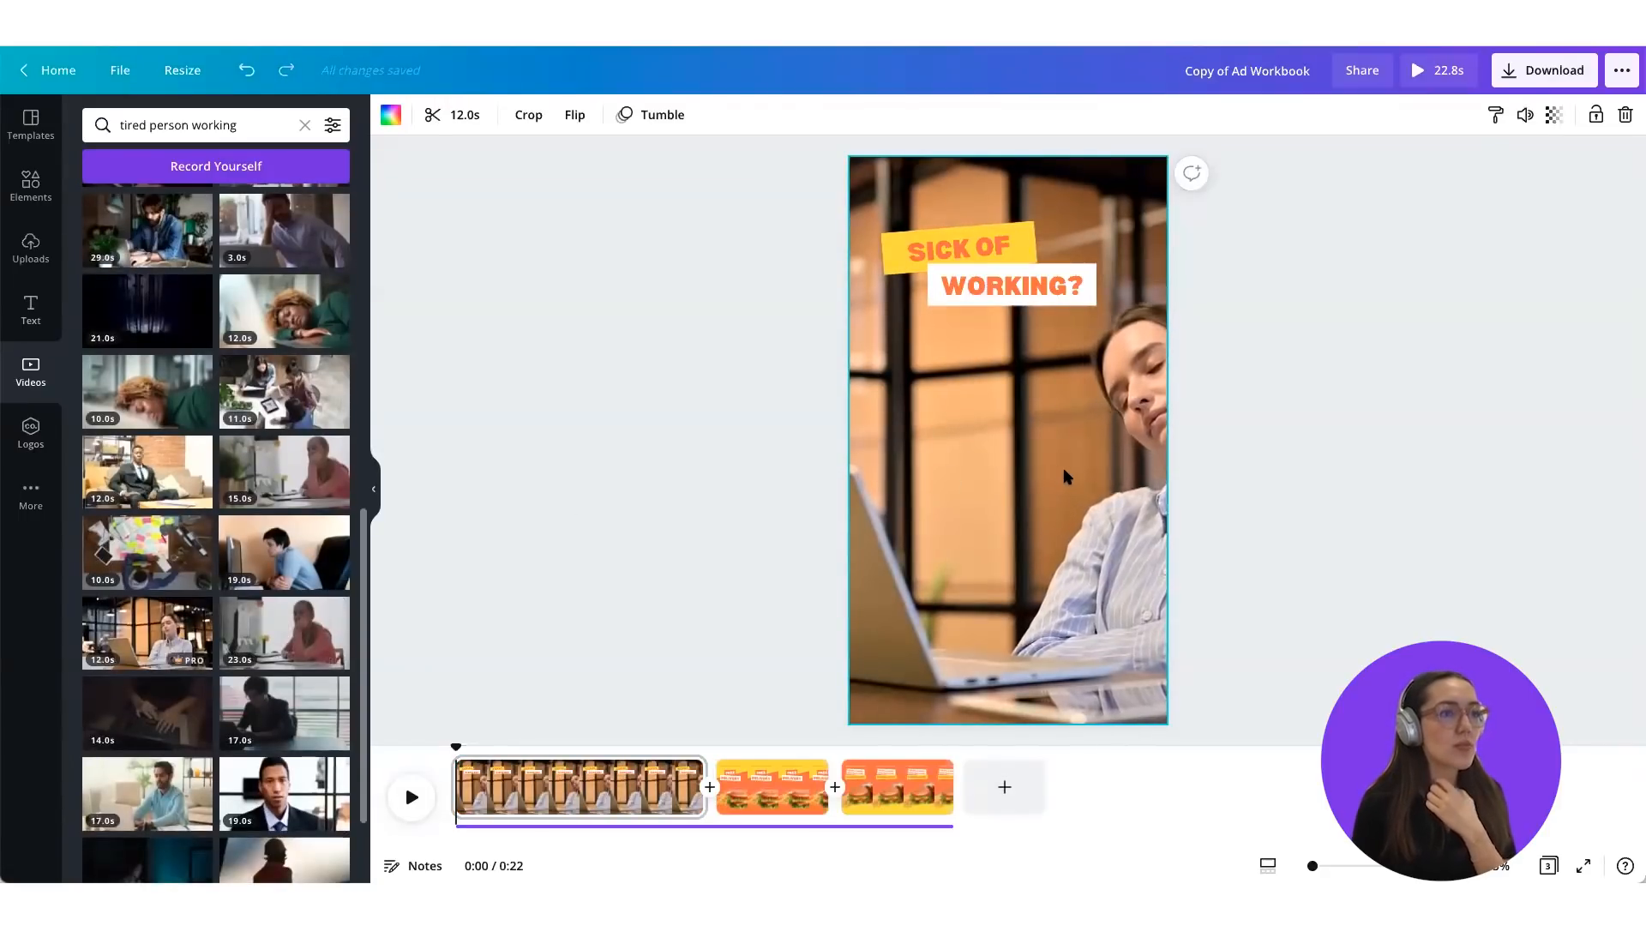
Step: Reposition the background video within its crop so the sleeping woman's face and upper body fall inside the page
mouse_move(1067, 478)
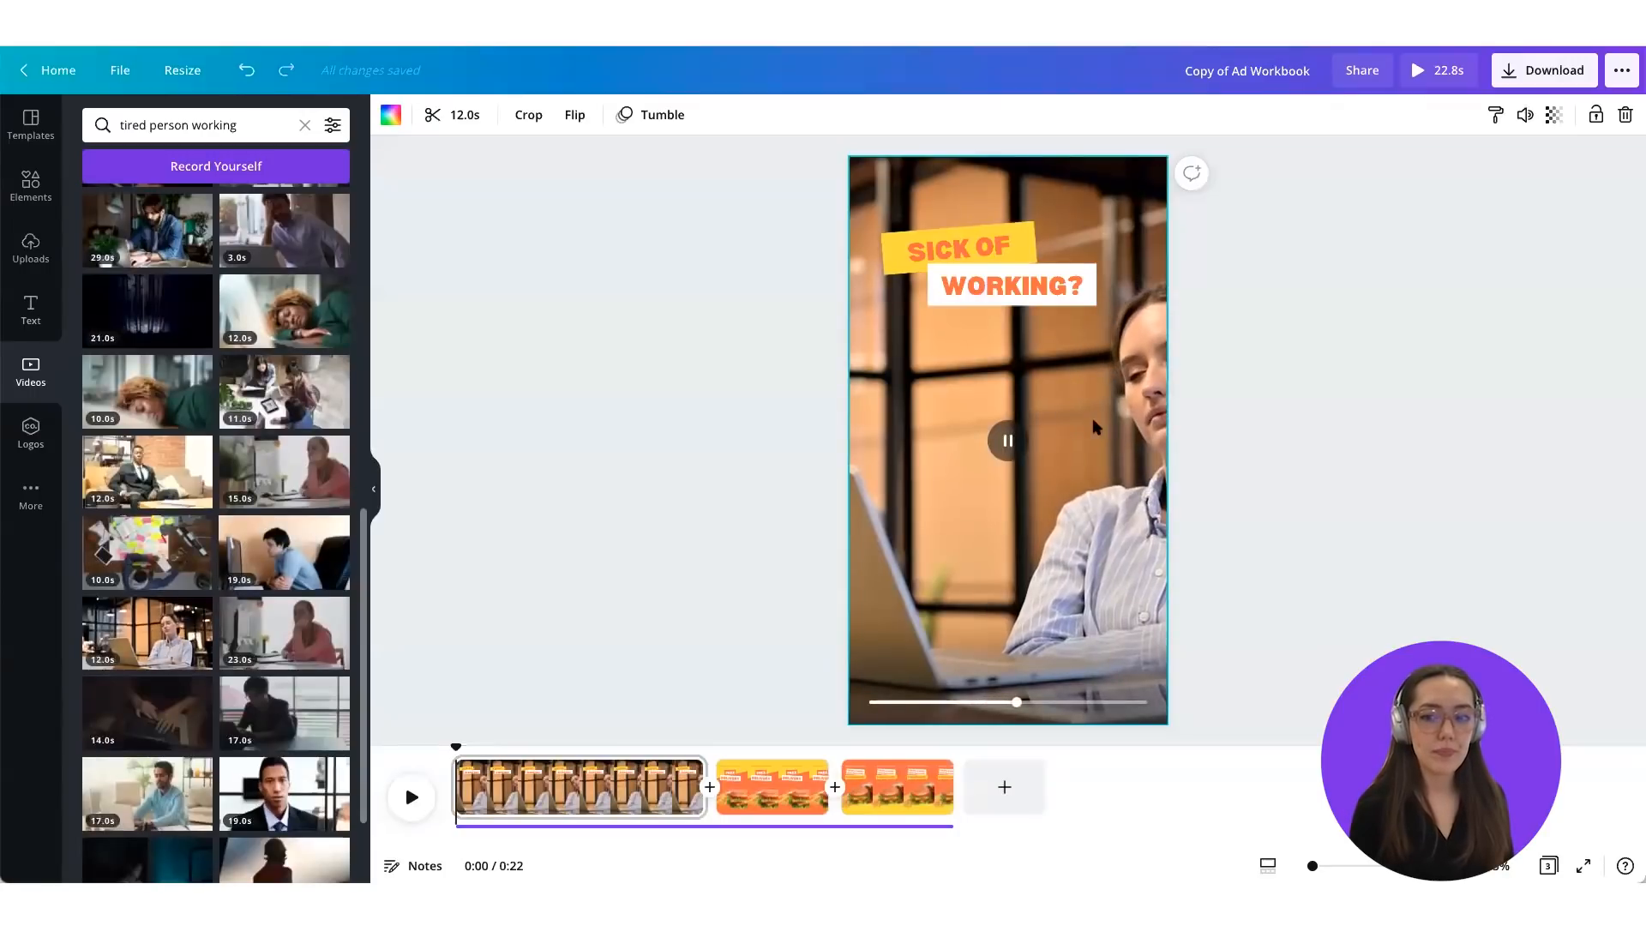
double_click(1108, 390)
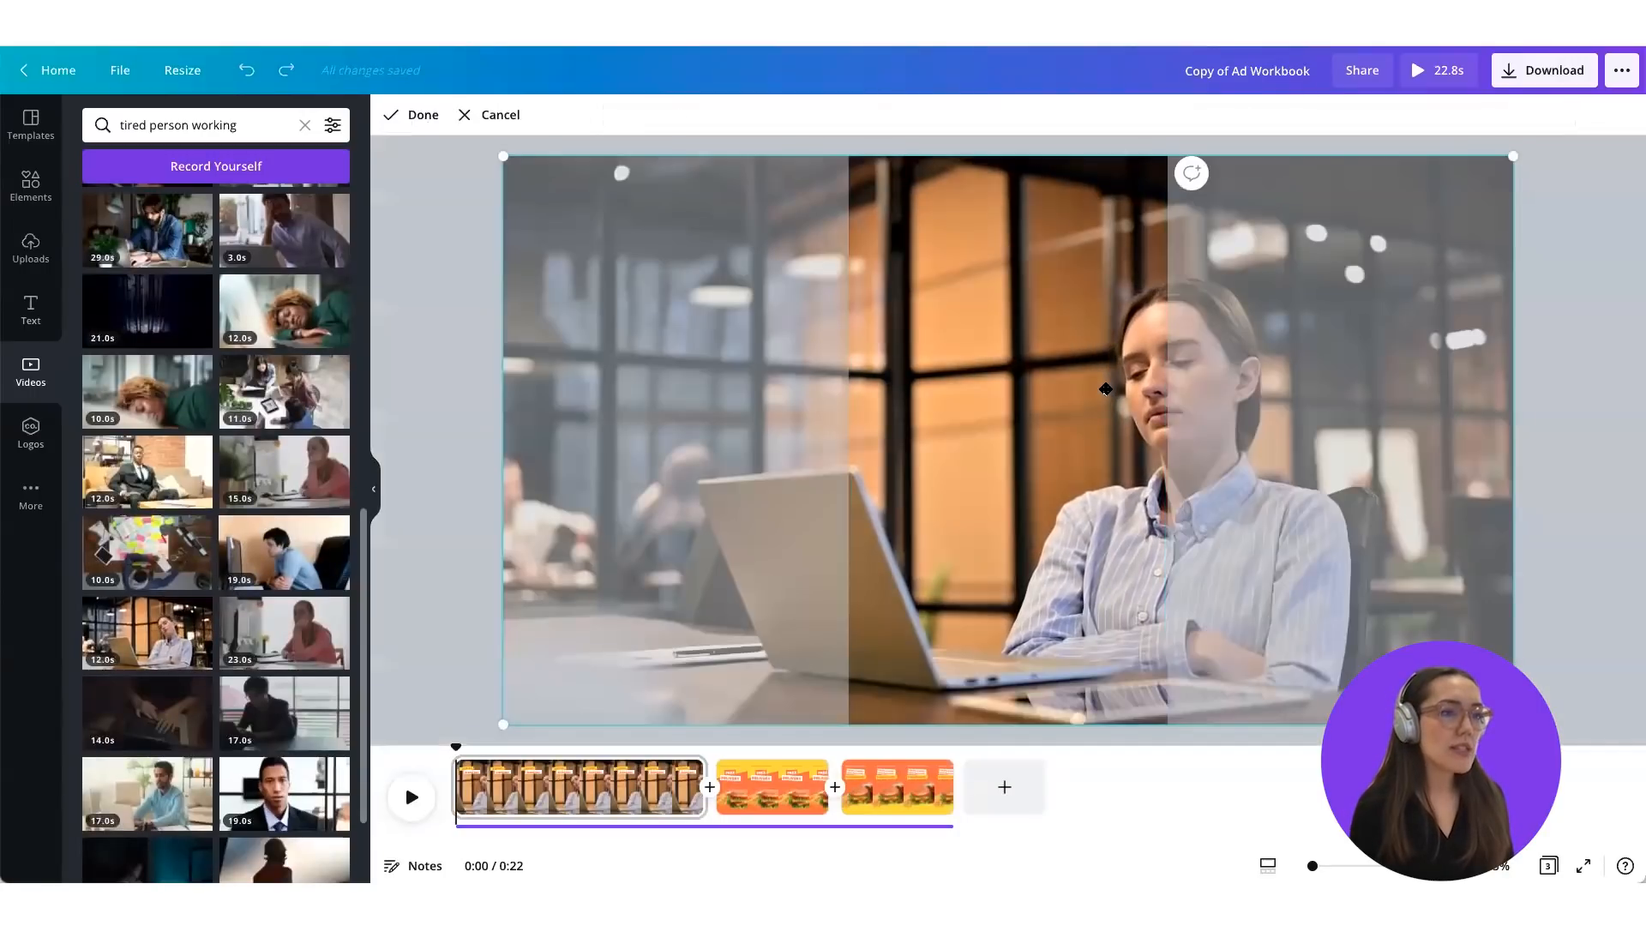
drag(1102, 389, 982, 378)
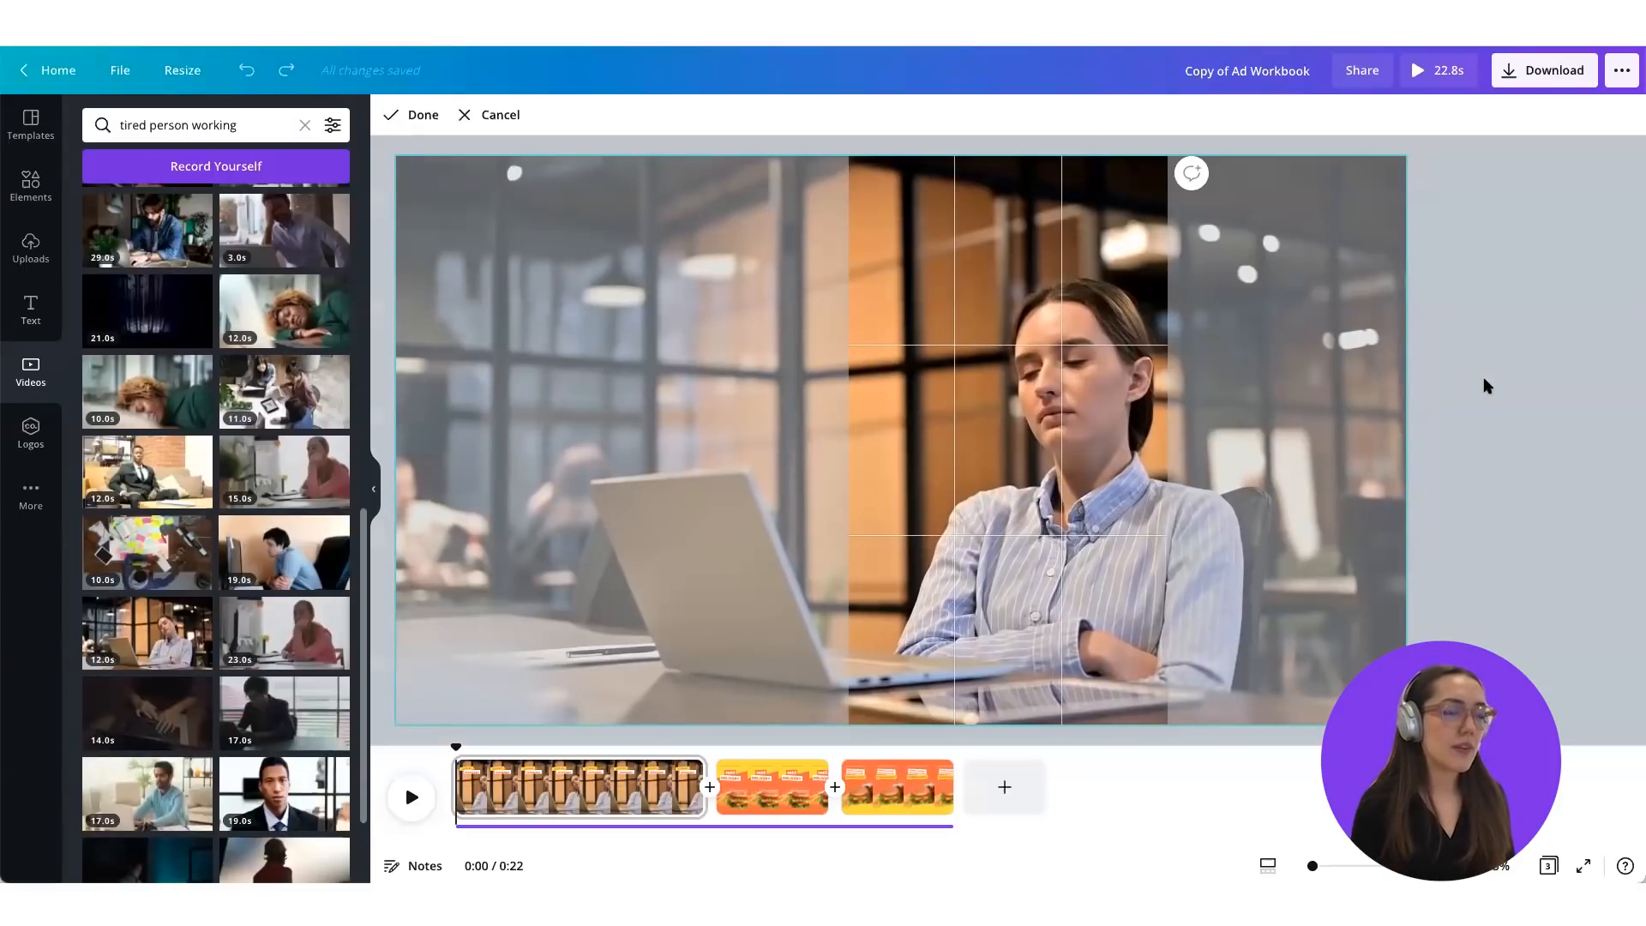
click(1484, 380)
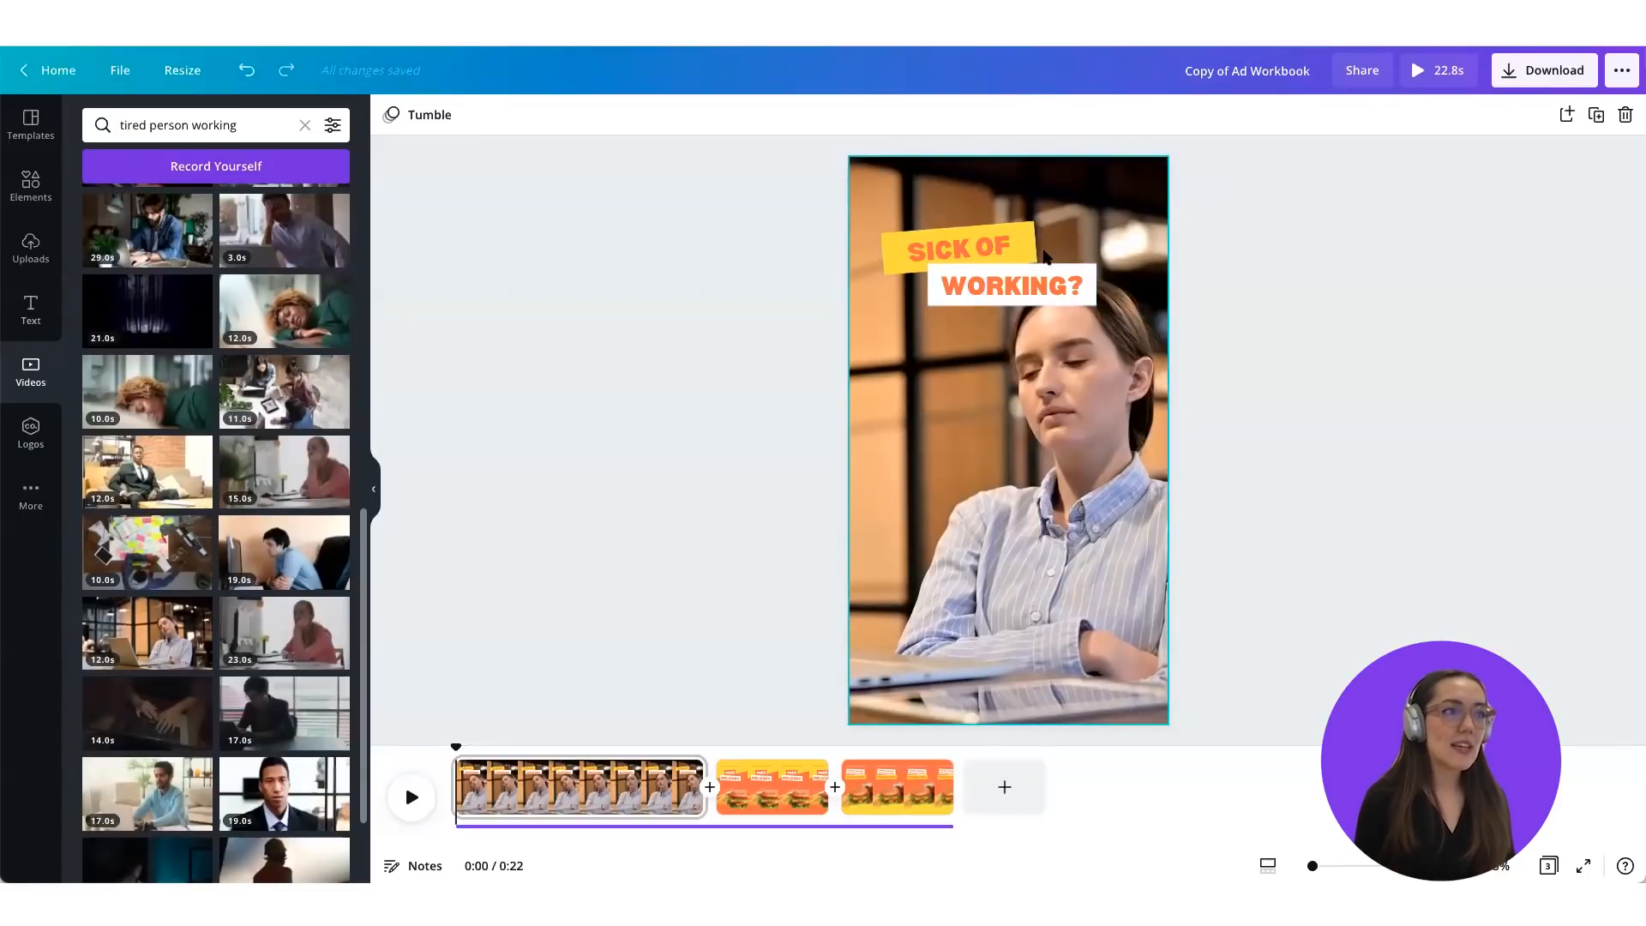
Step: Move the grouped "SICK OF WORKING?" heading up so it sits above the woman's head
click(994, 248)
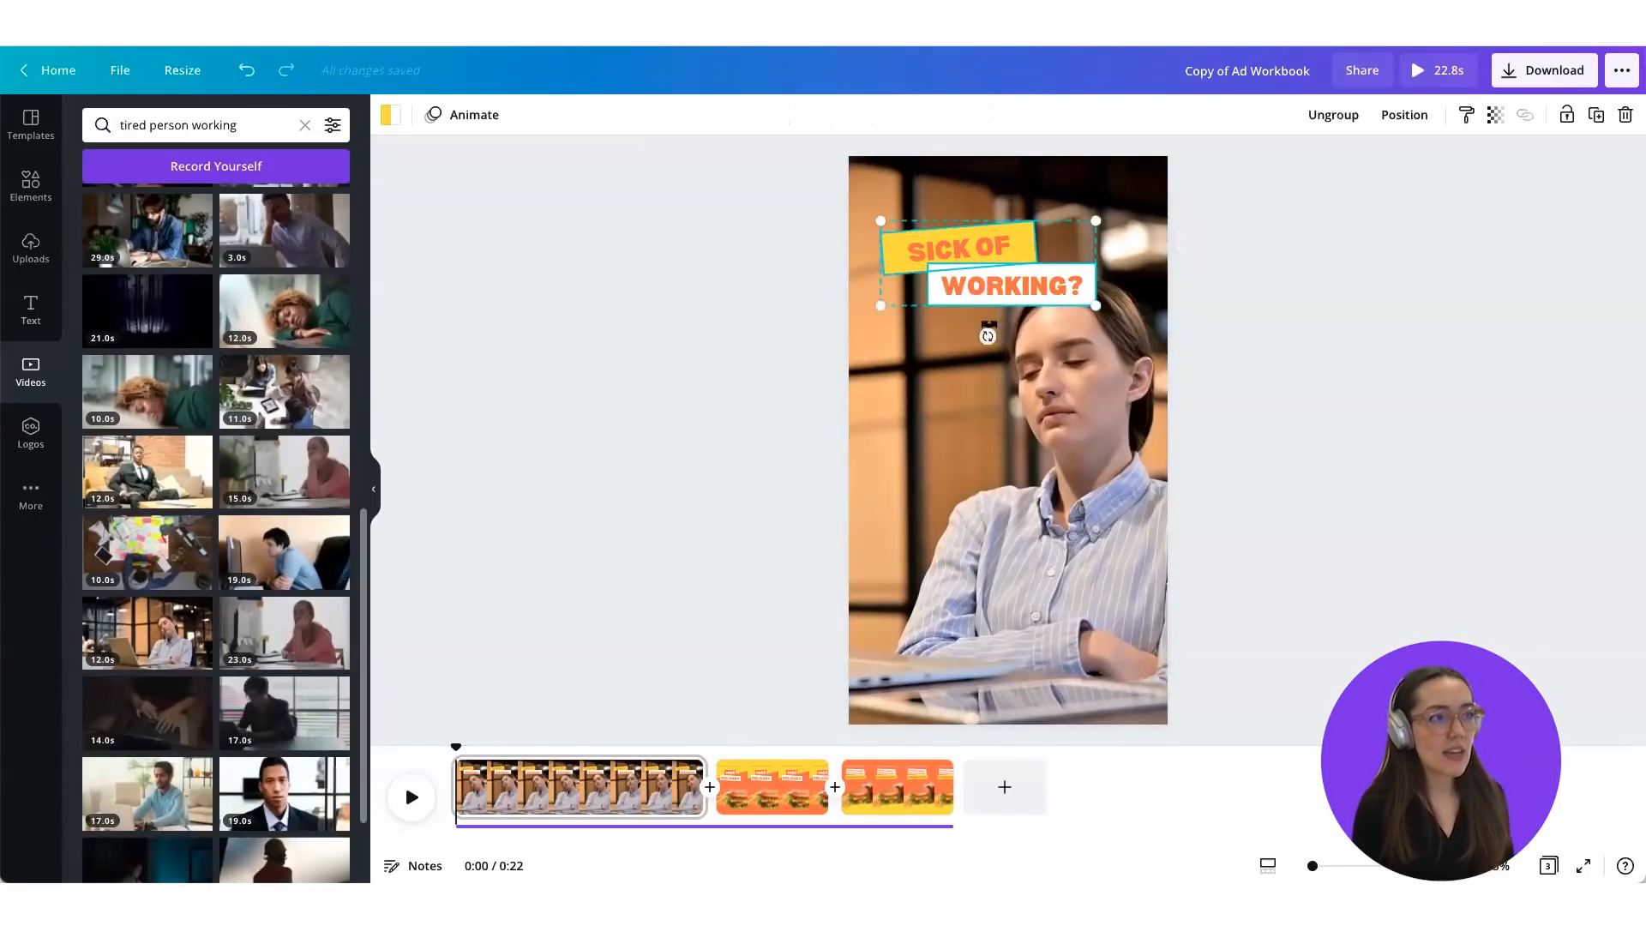
drag(1028, 279, 1029, 245)
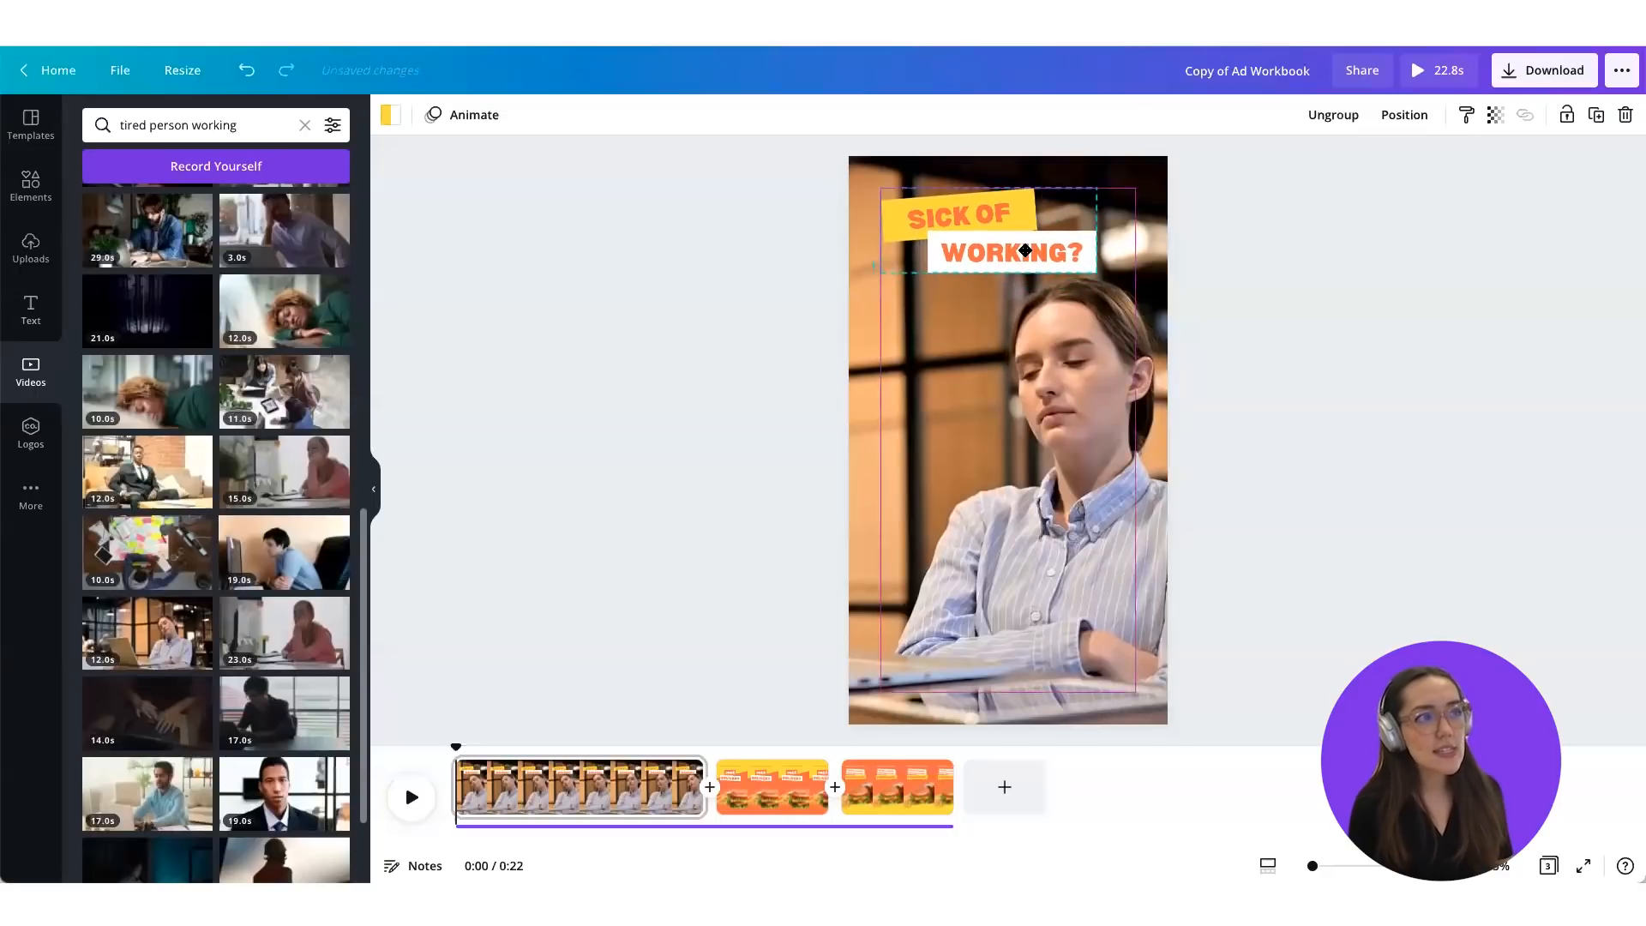
click(1331, 375)
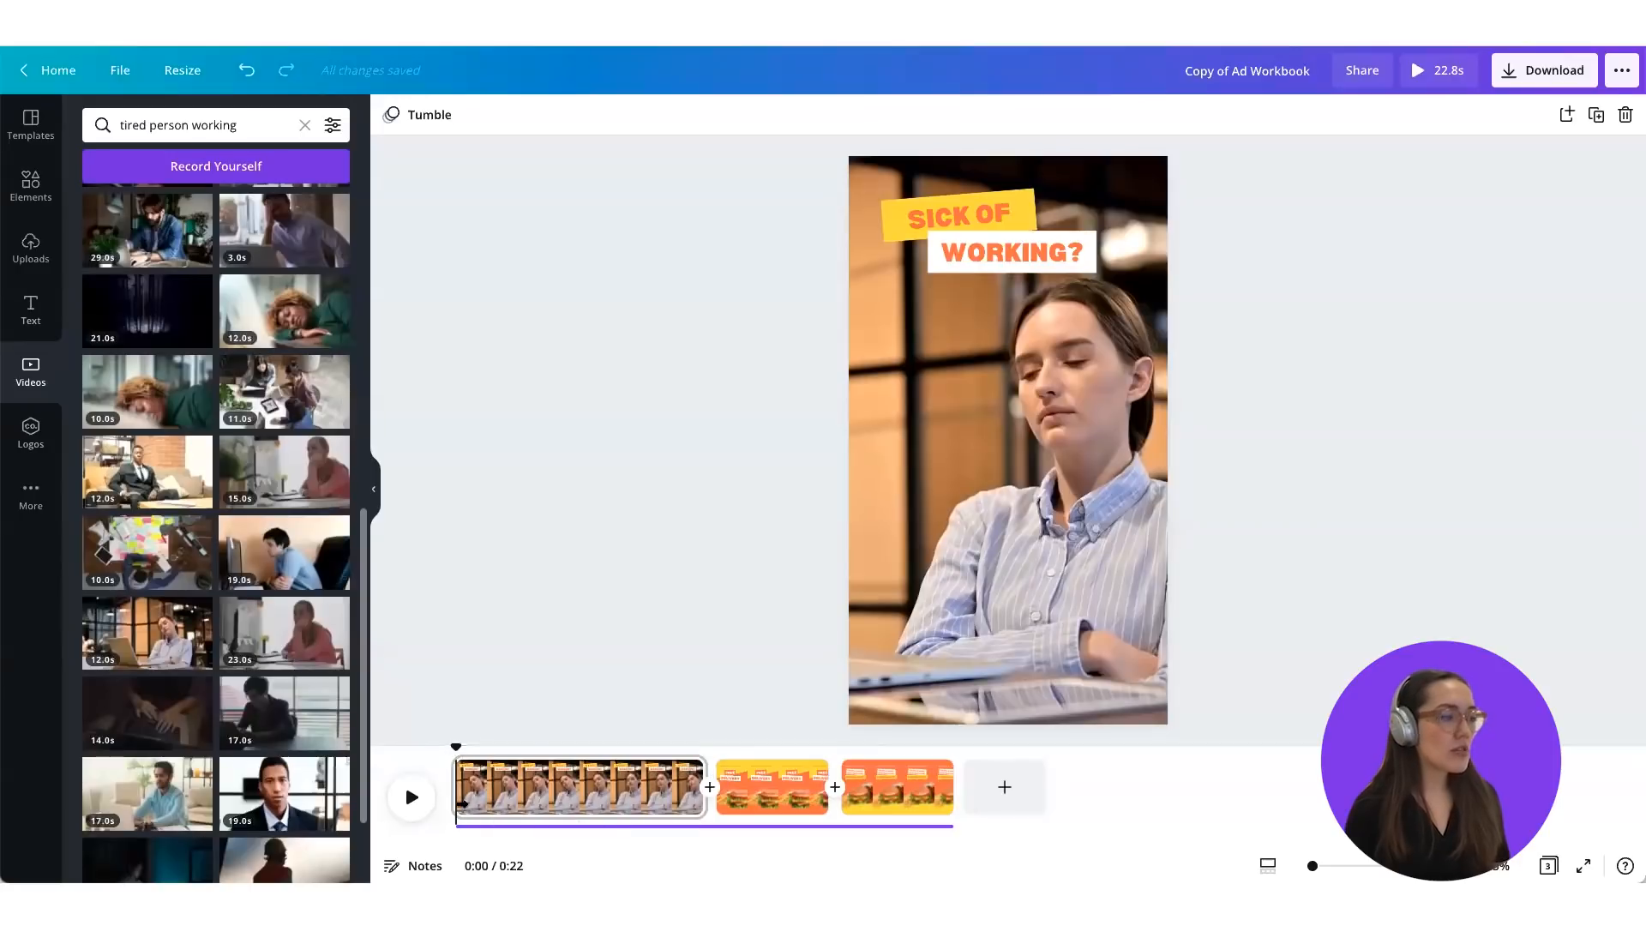
Step: Play the first page to the 3-second mark, split it there, and trim the second part to end at about 6 seconds
drag(511, 748, 453, 753)
drag(445, 764, 430, 803)
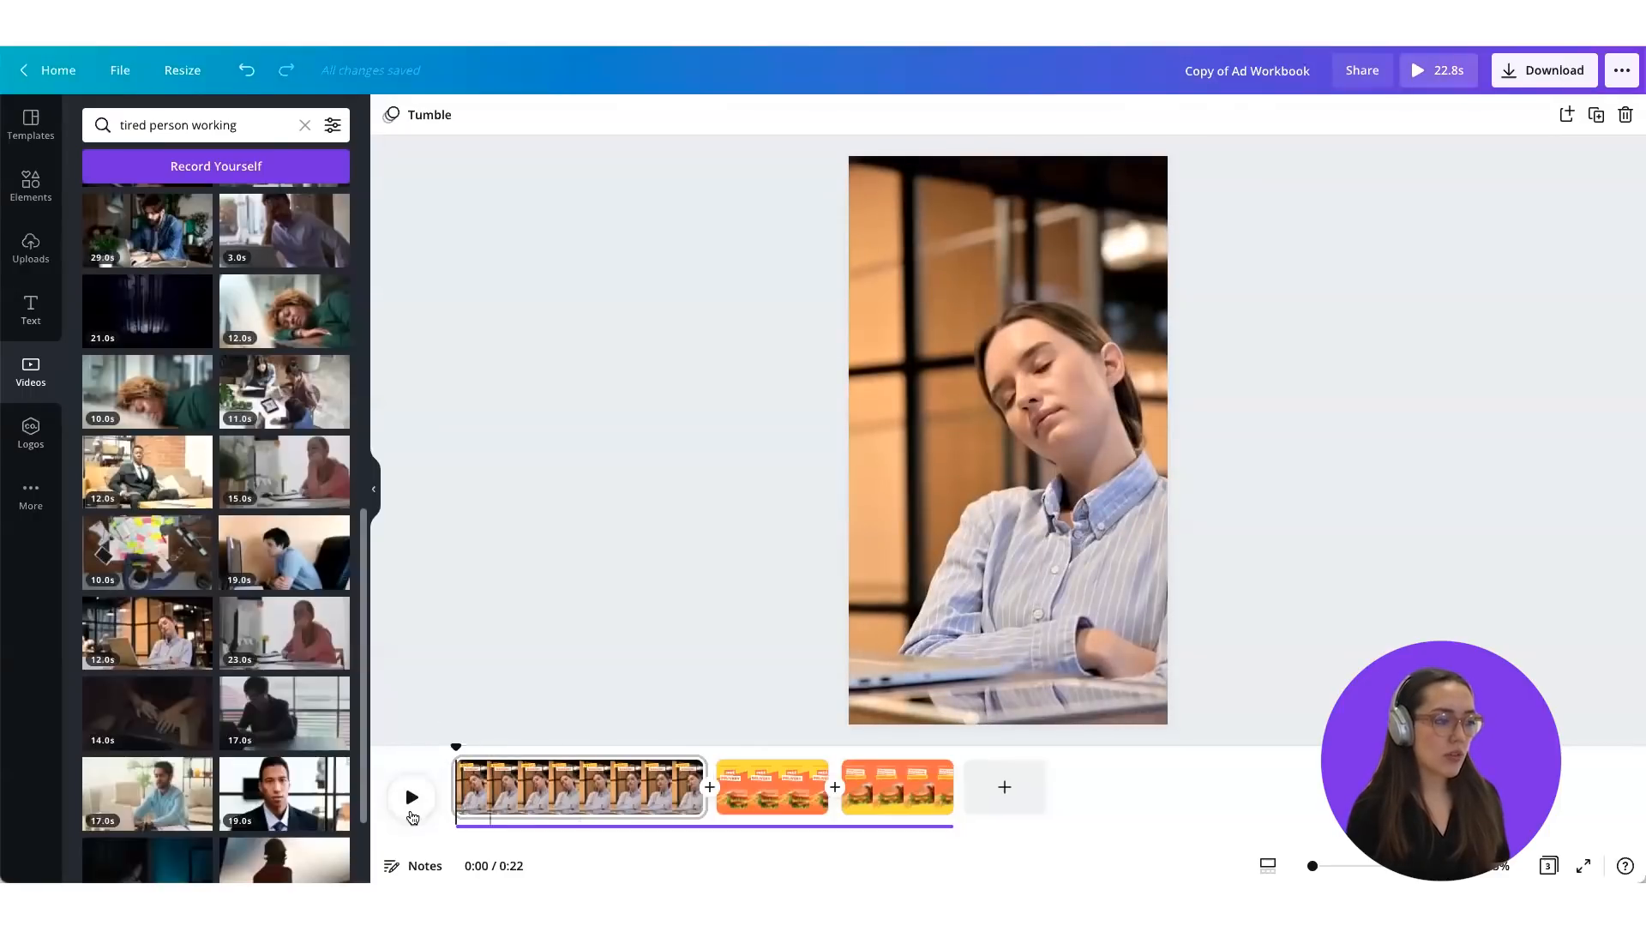
click(410, 810)
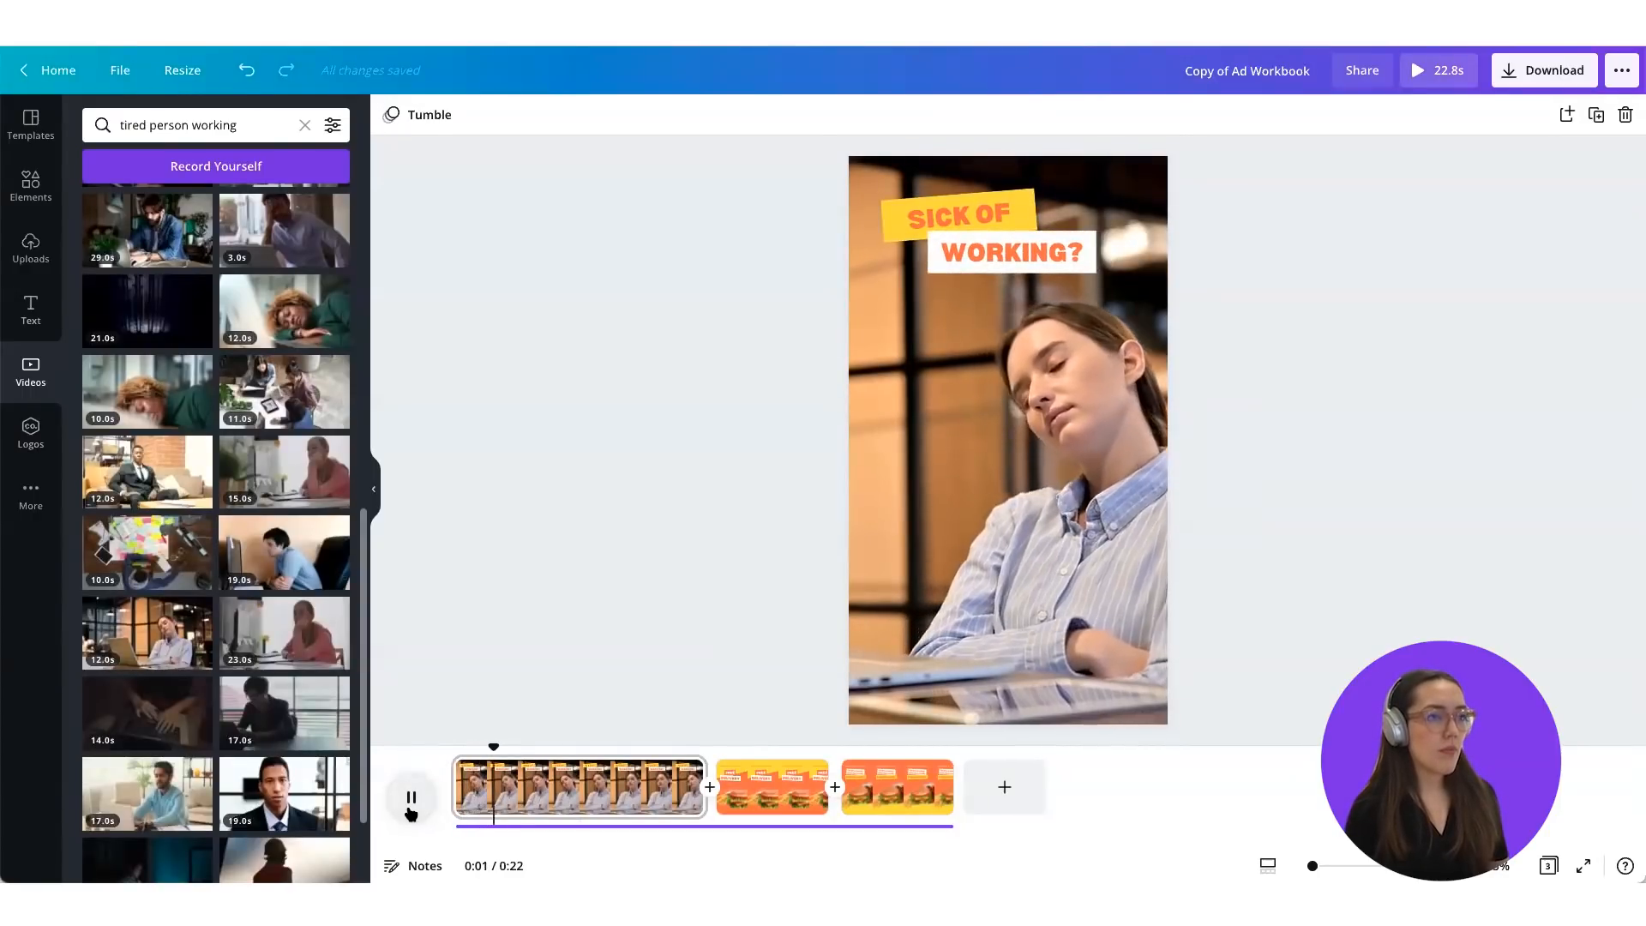
click(411, 810)
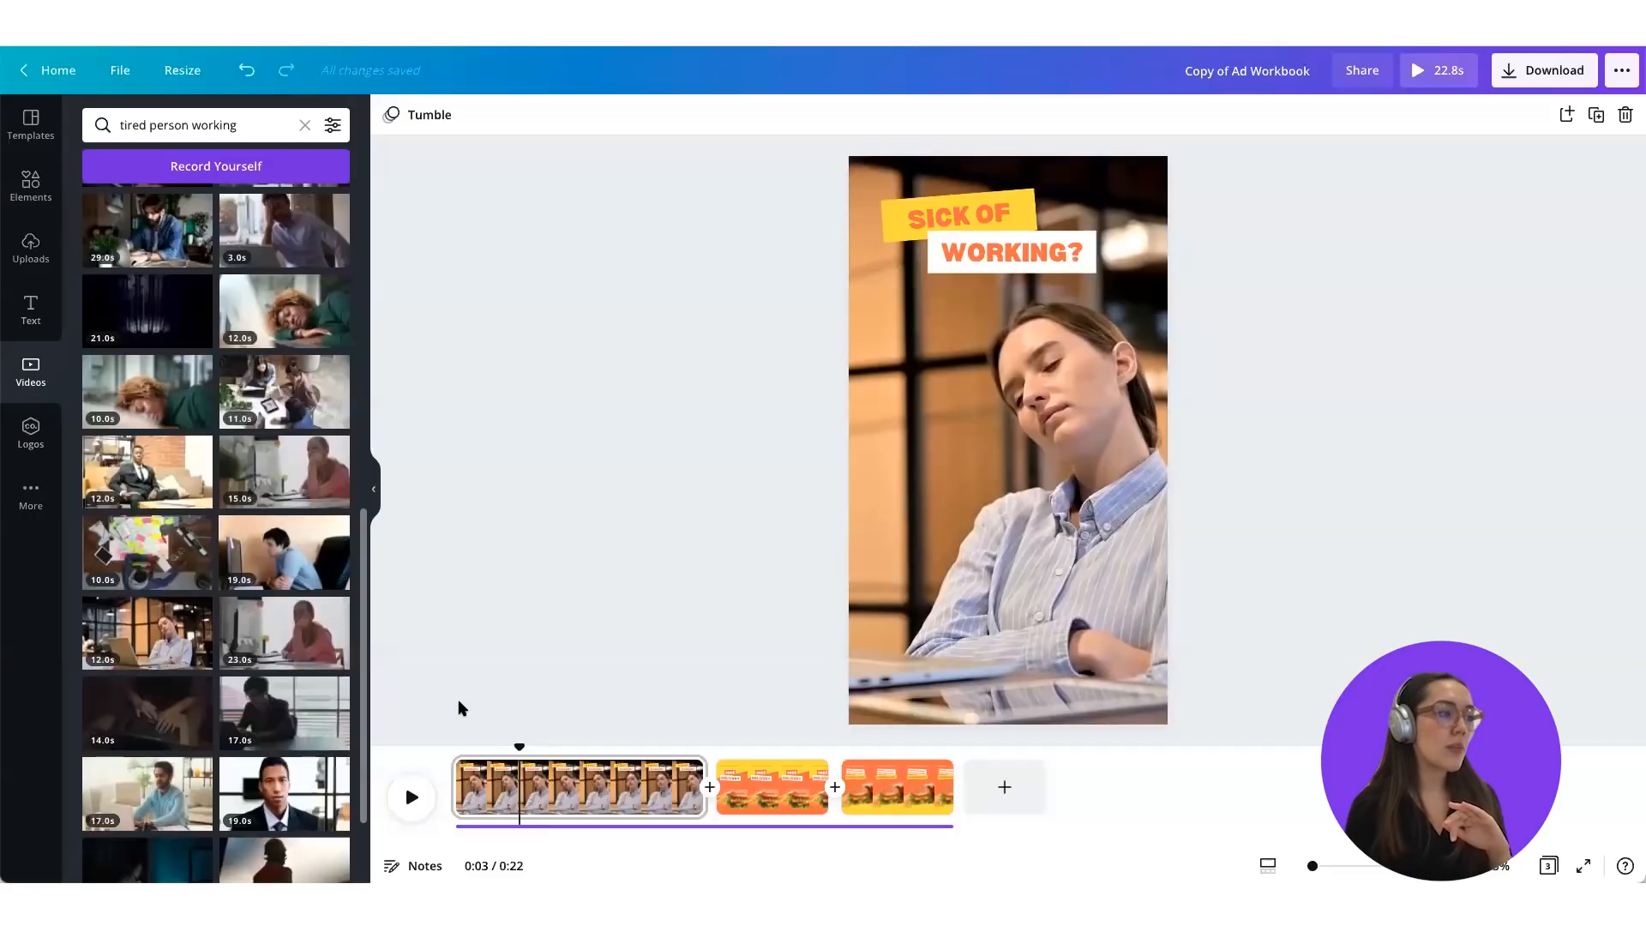
right_click(520, 763)
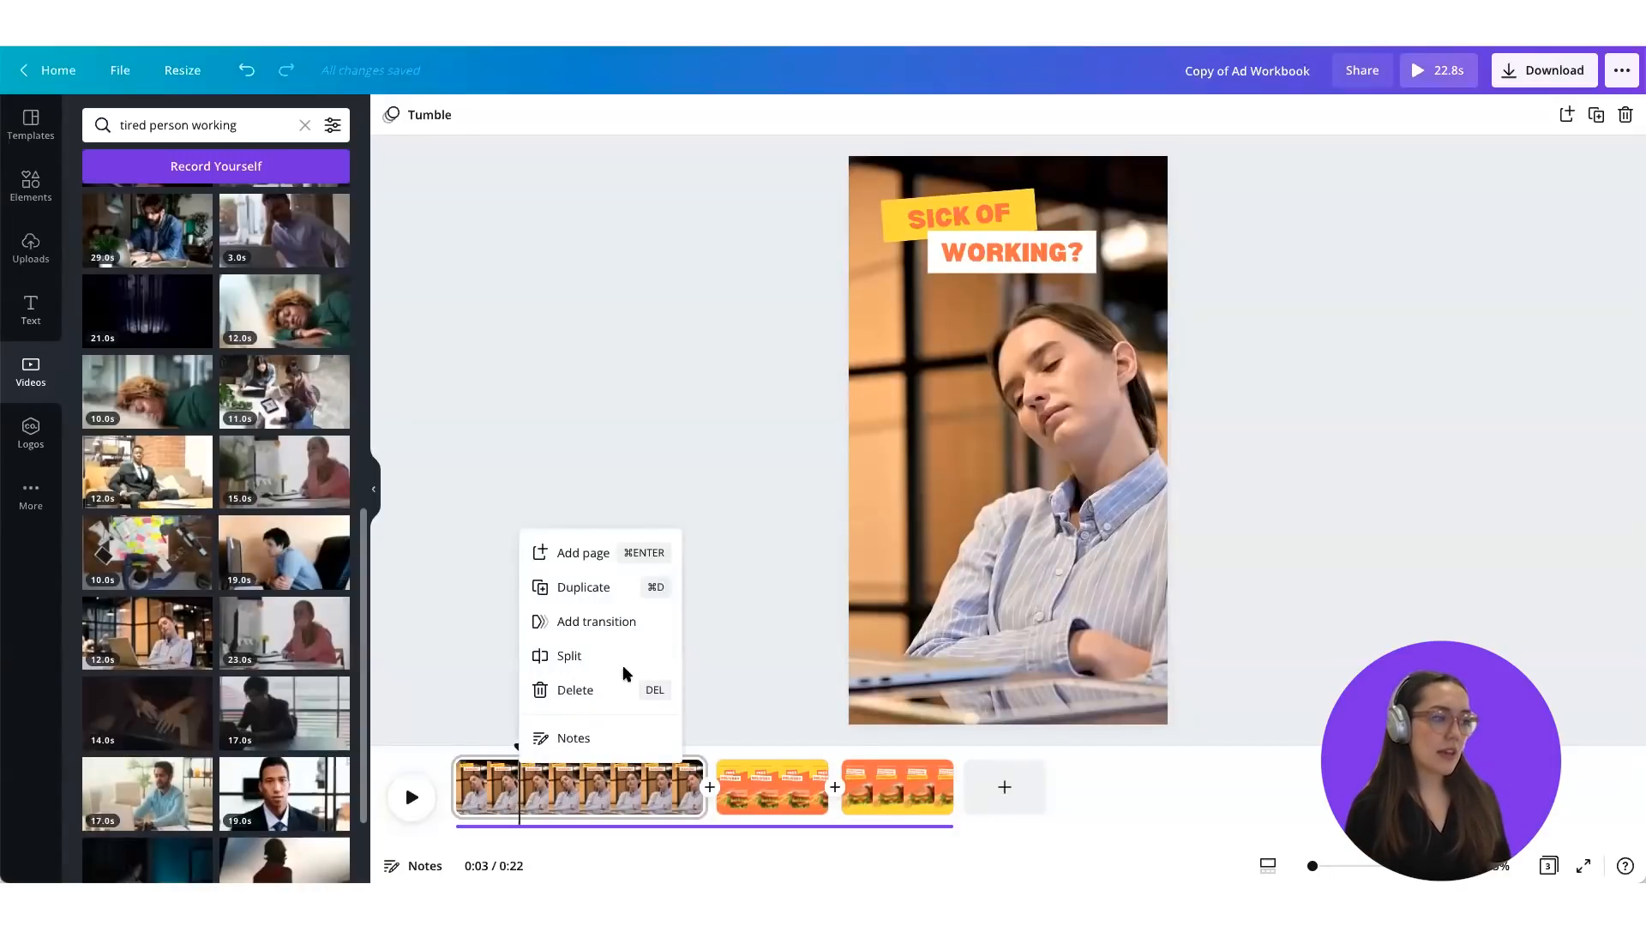
click(569, 657)
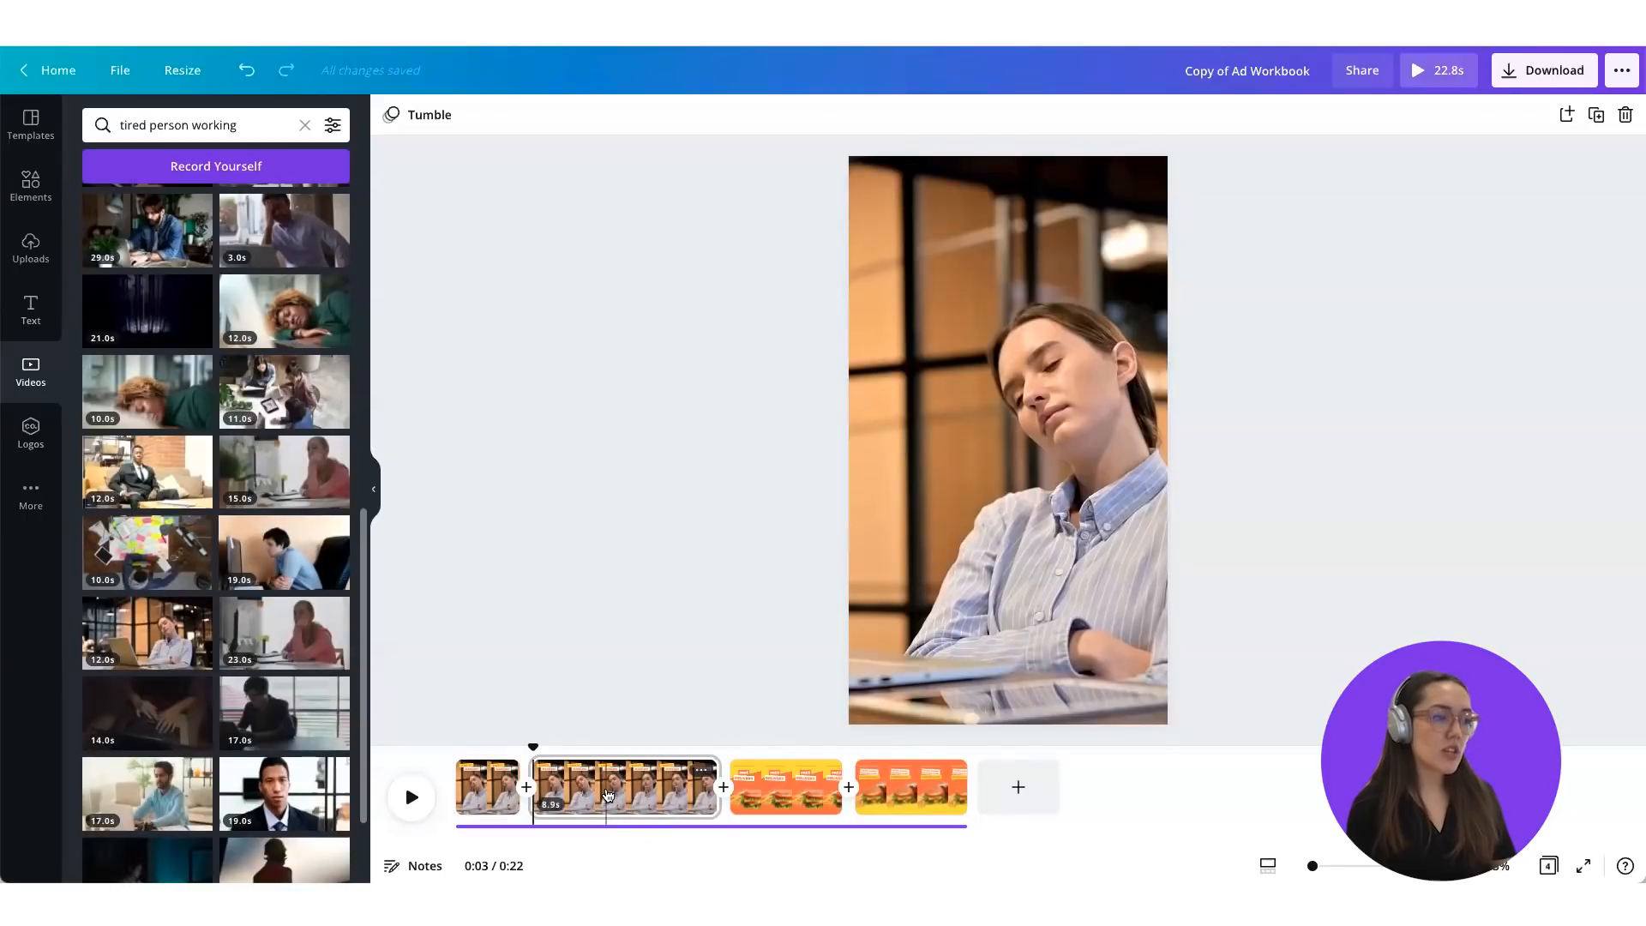
drag(676, 799, 591, 789)
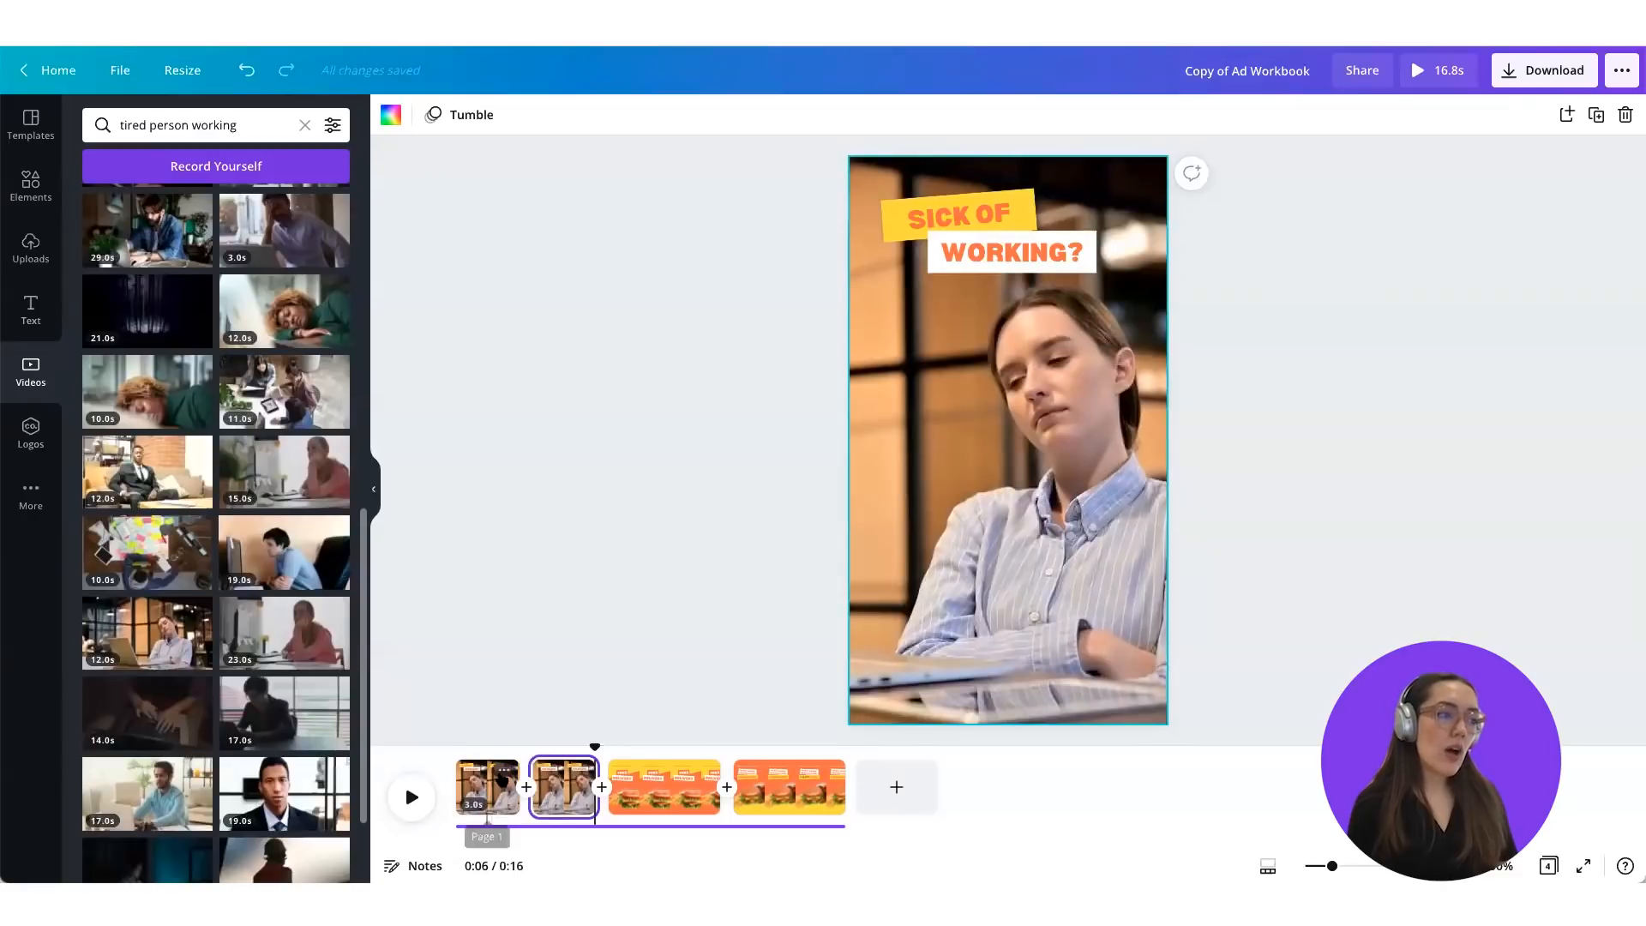
Step: Replace "SICK OF" on the second page with "IT'S TIME TO" and widen its yellow label to fit on one line
drag(595, 747, 553, 747)
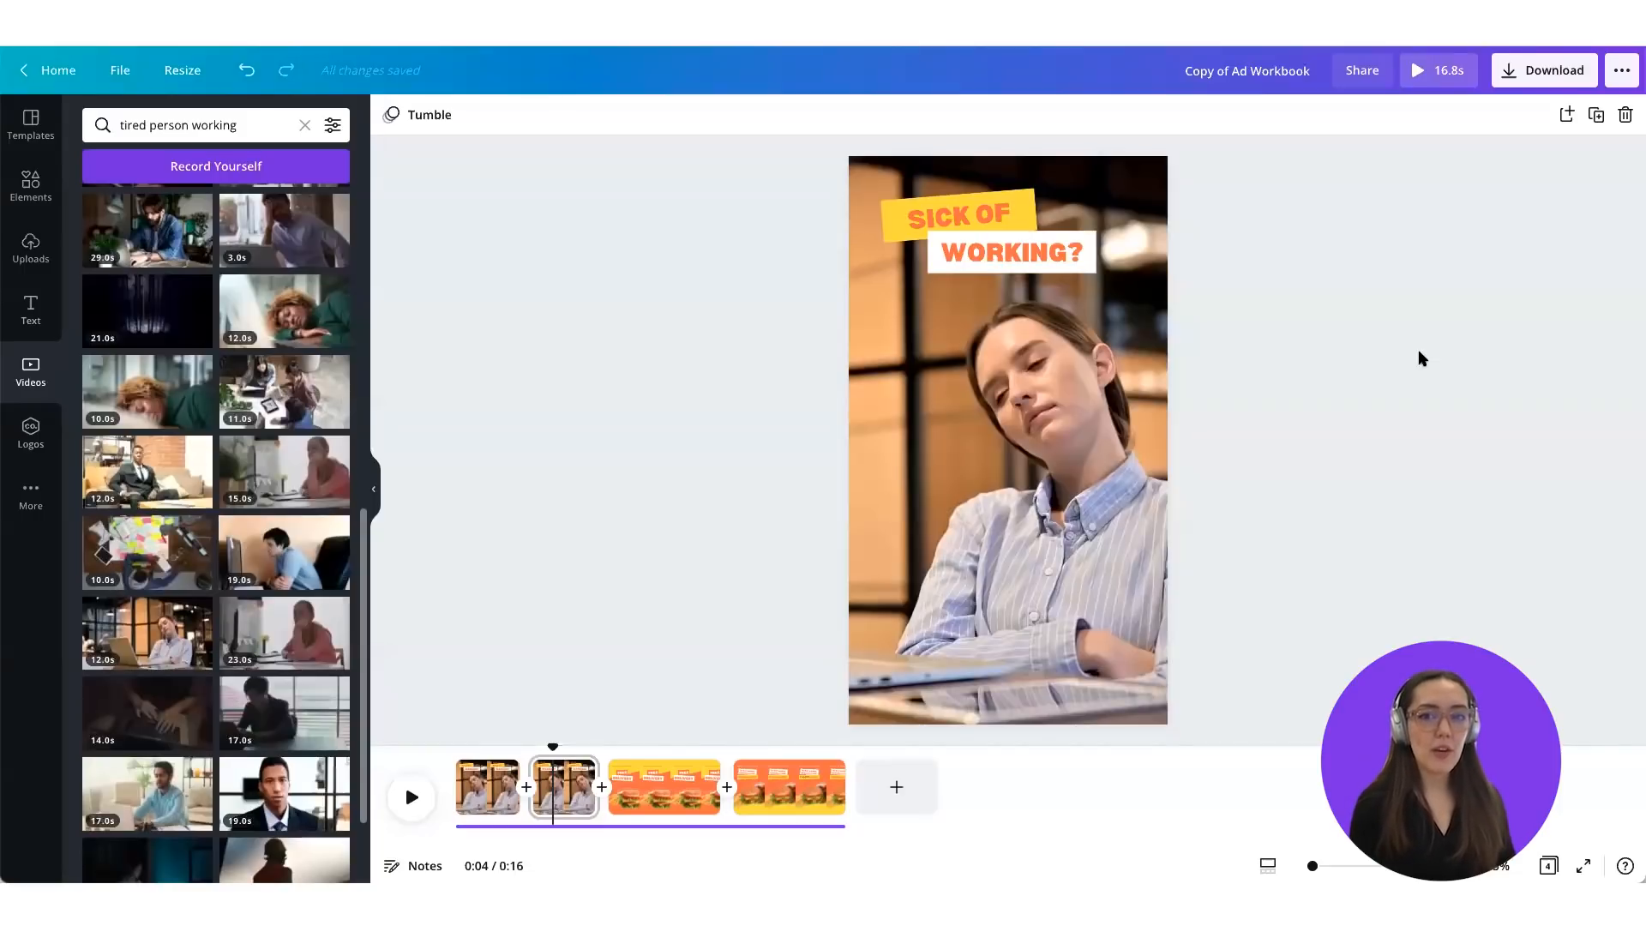
click(955, 216)
triple_click(958, 211)
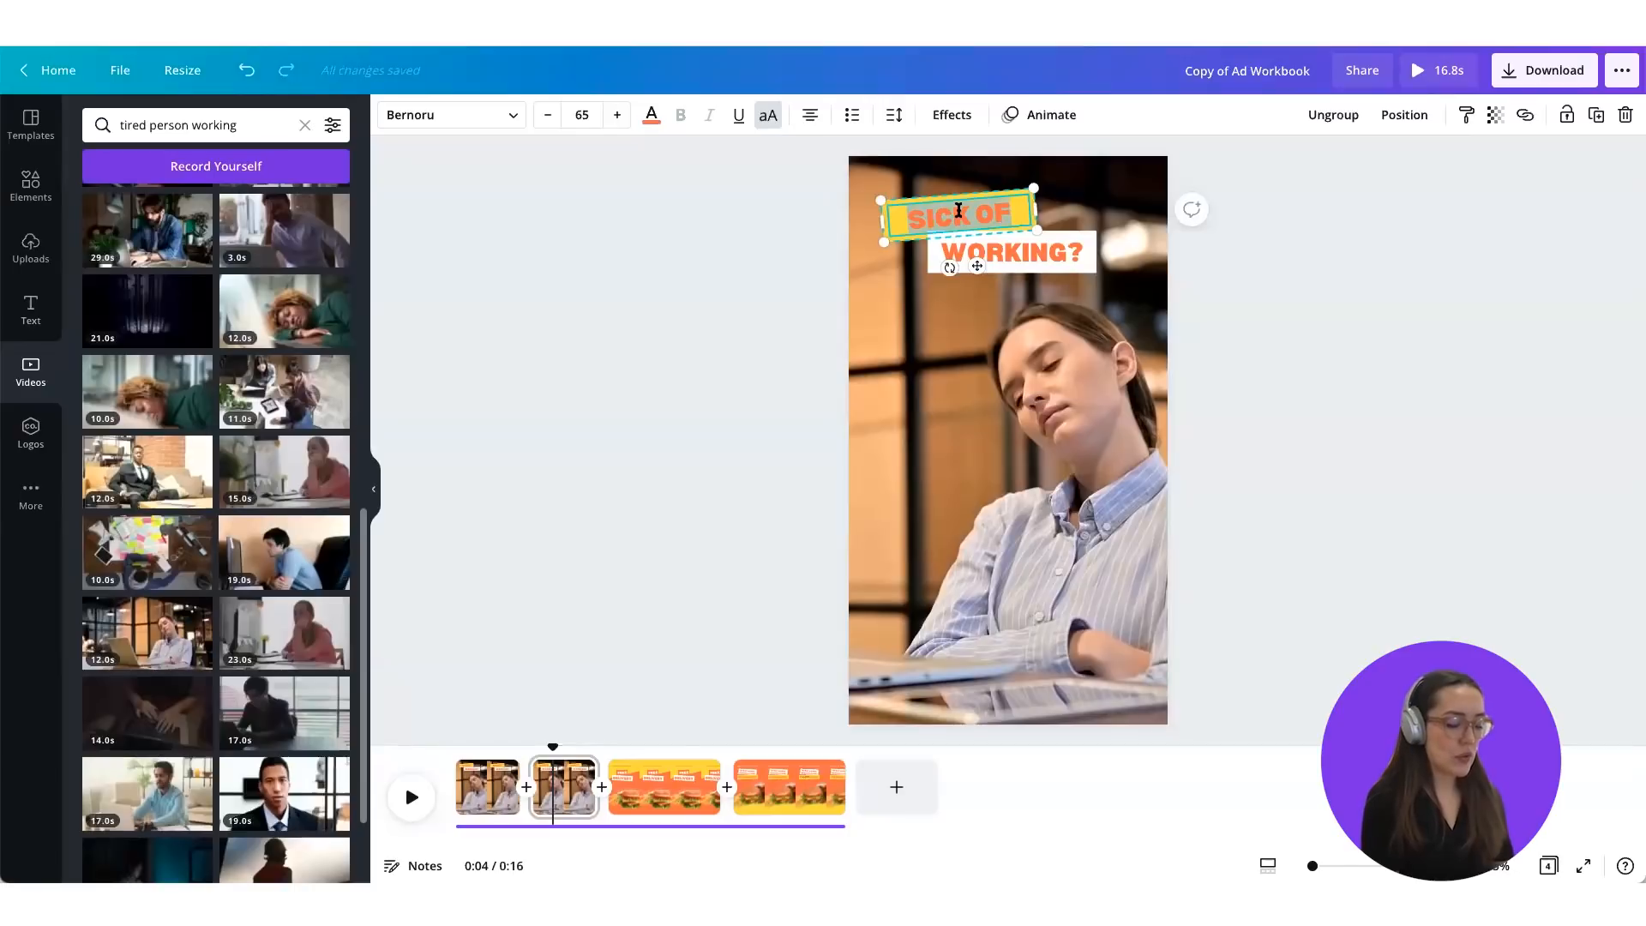
text(IT'S)
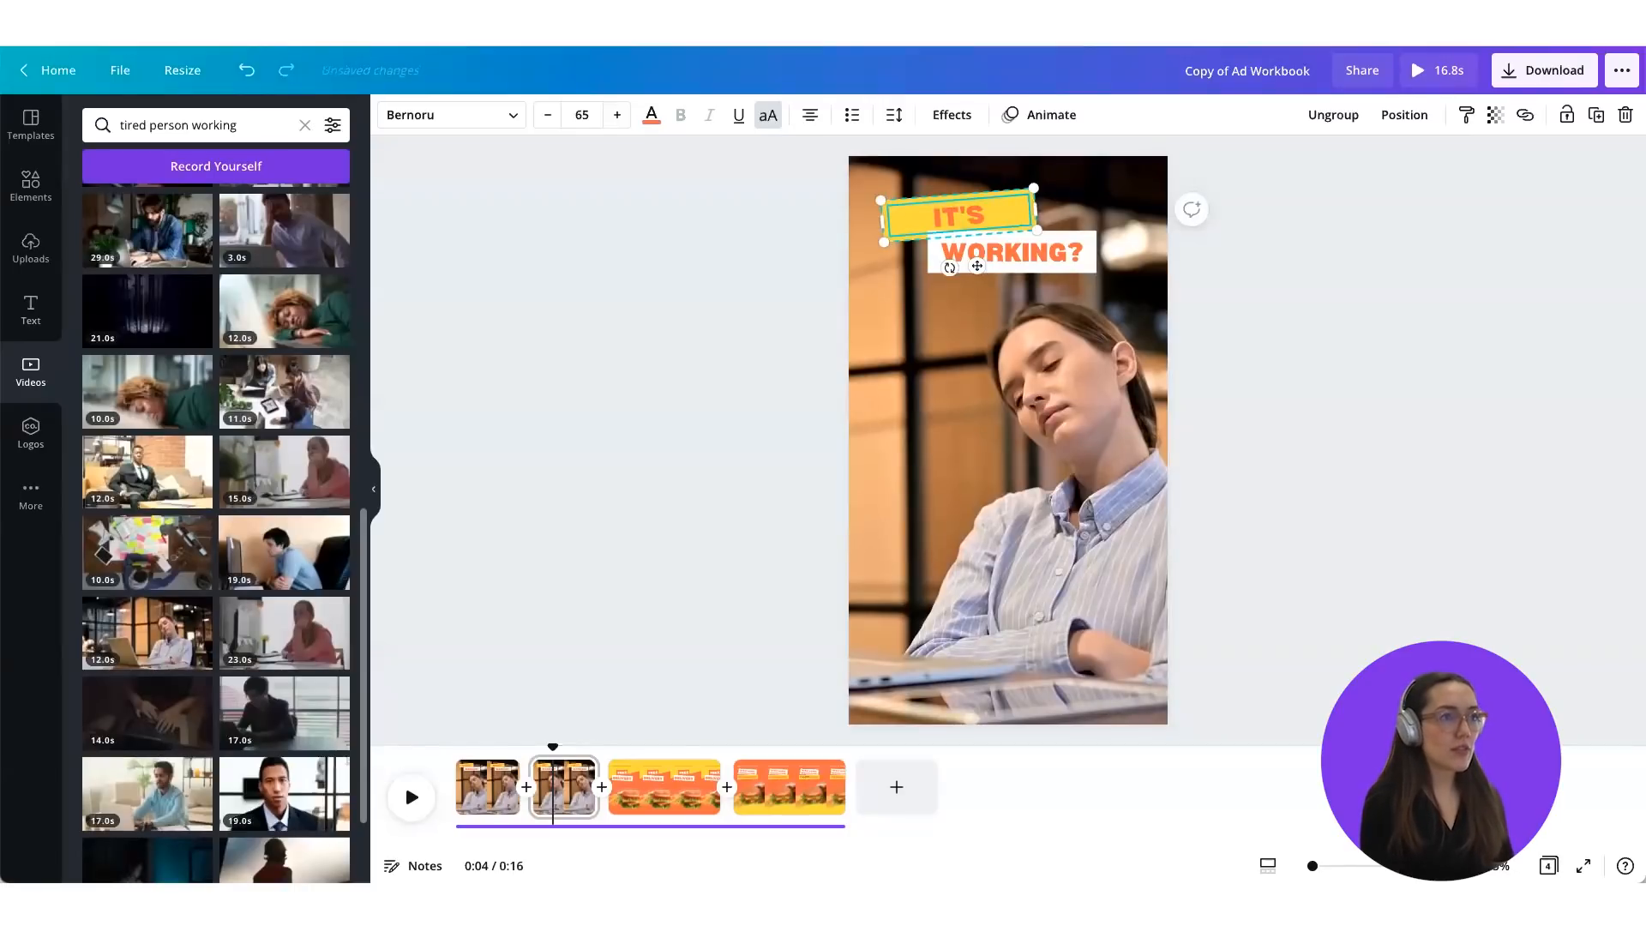
text( TIME TO)
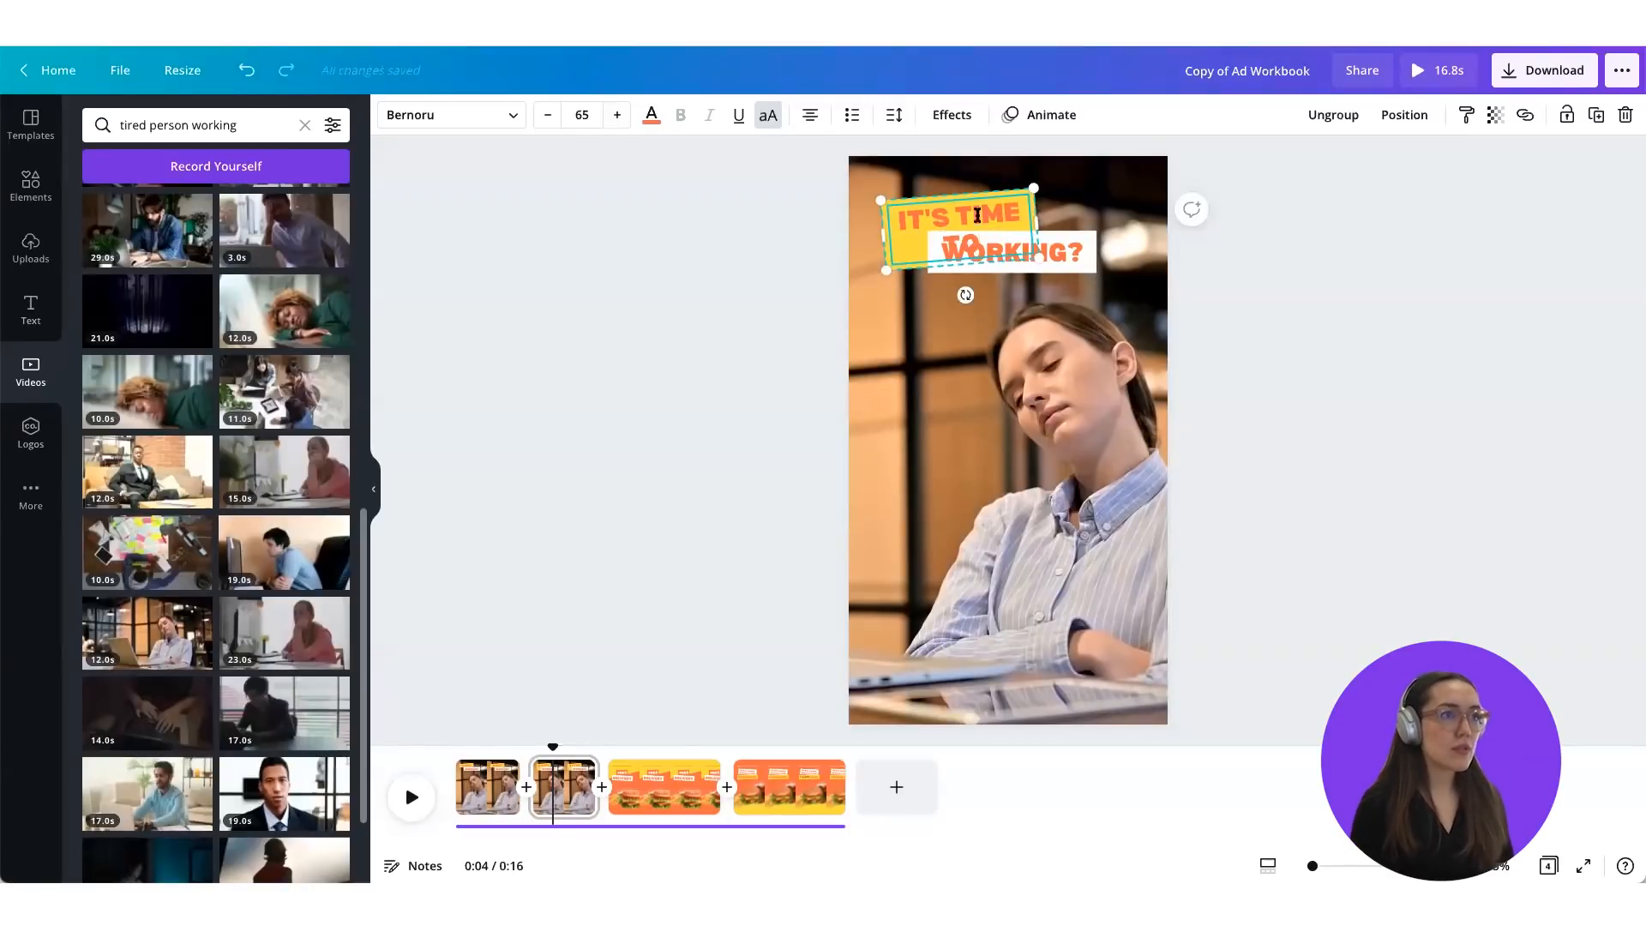
drag(1048, 221, 1067, 216)
Step: Replace "WORKING?" on the second page with "TREAT" and narrow its white label to fit the word
click(1039, 254)
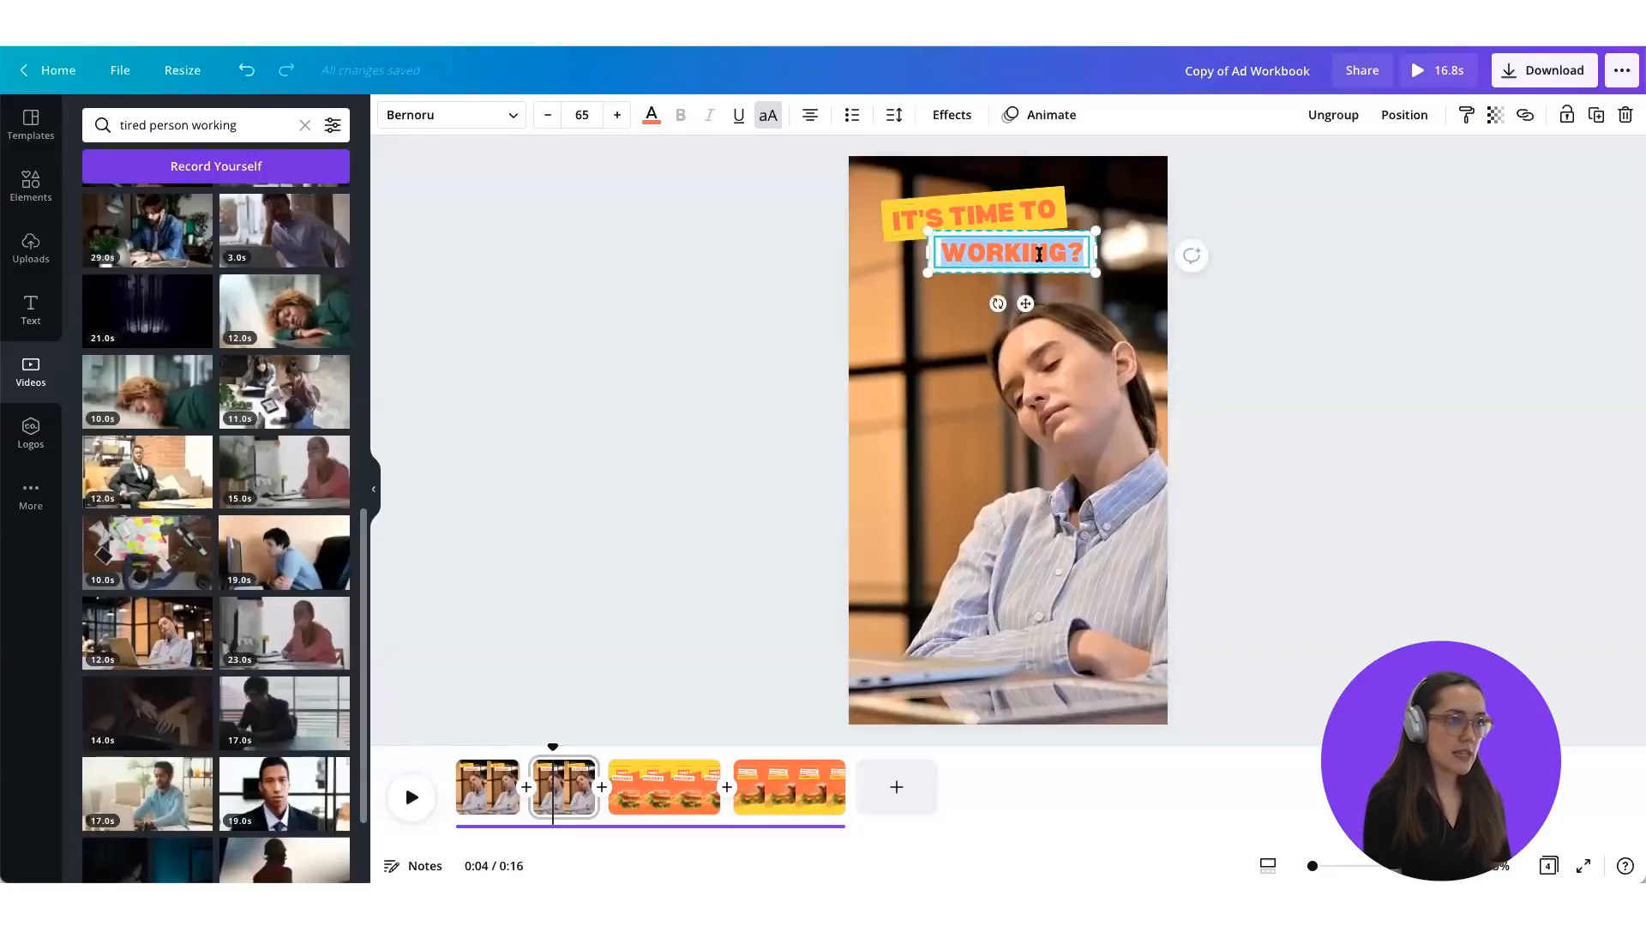
text(TREAT)
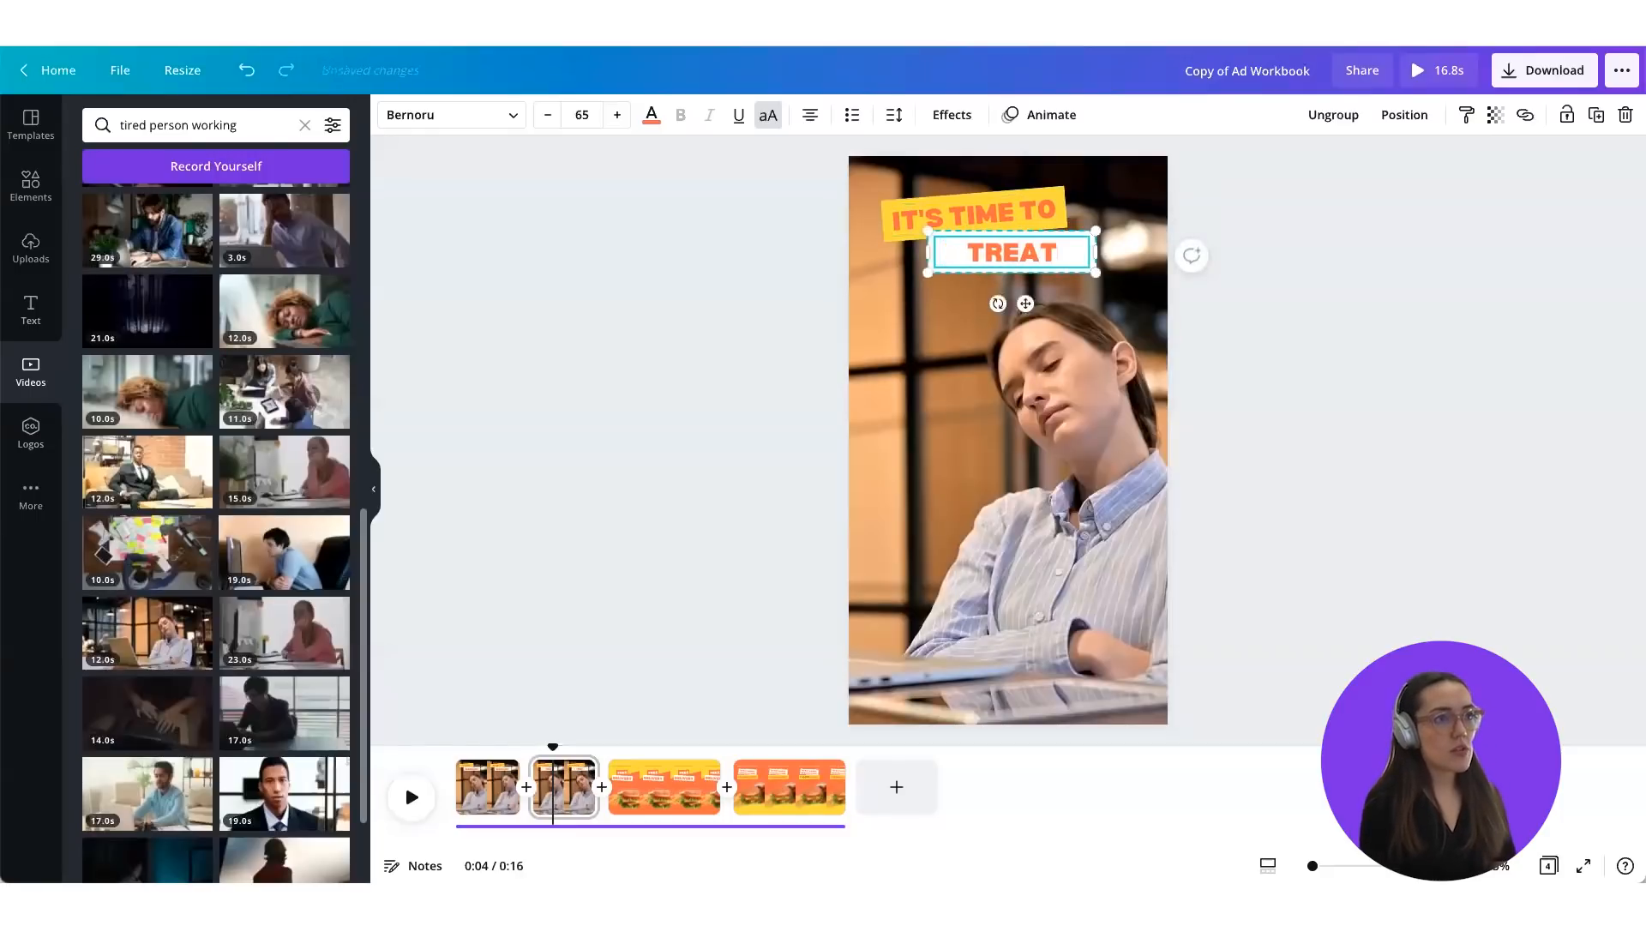
drag(926, 248, 974, 252)
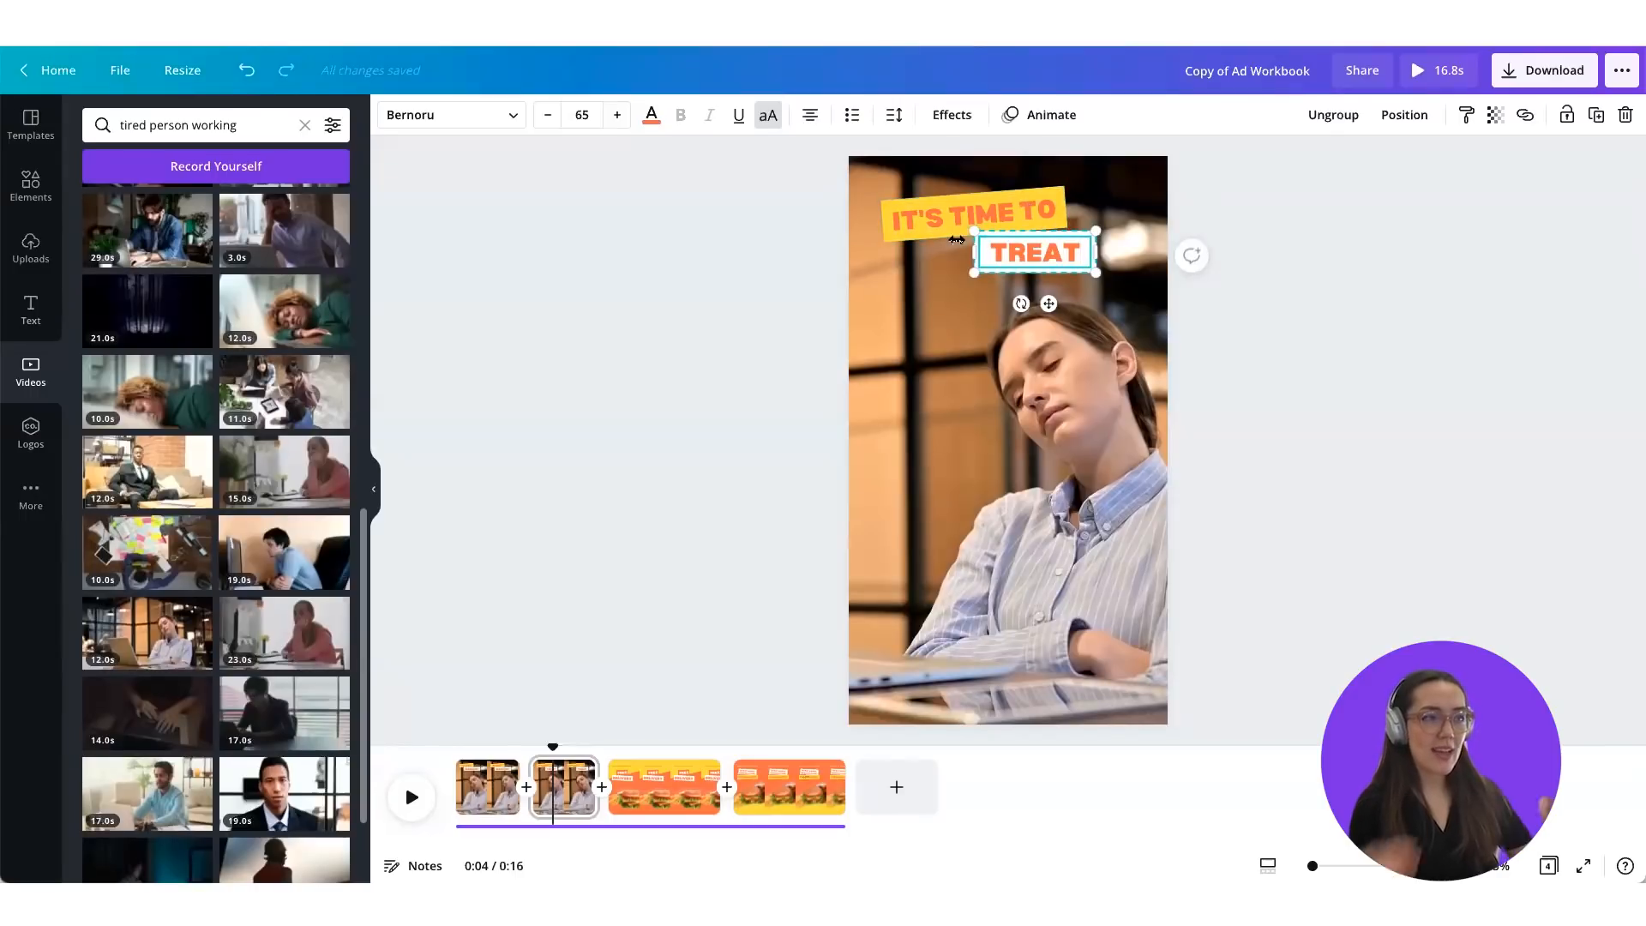
Step: Duplicate the "IT'S TIME TO" label below "TREAT", change its text to "YOURSELF", and tilt it the opposite way
click(943, 207)
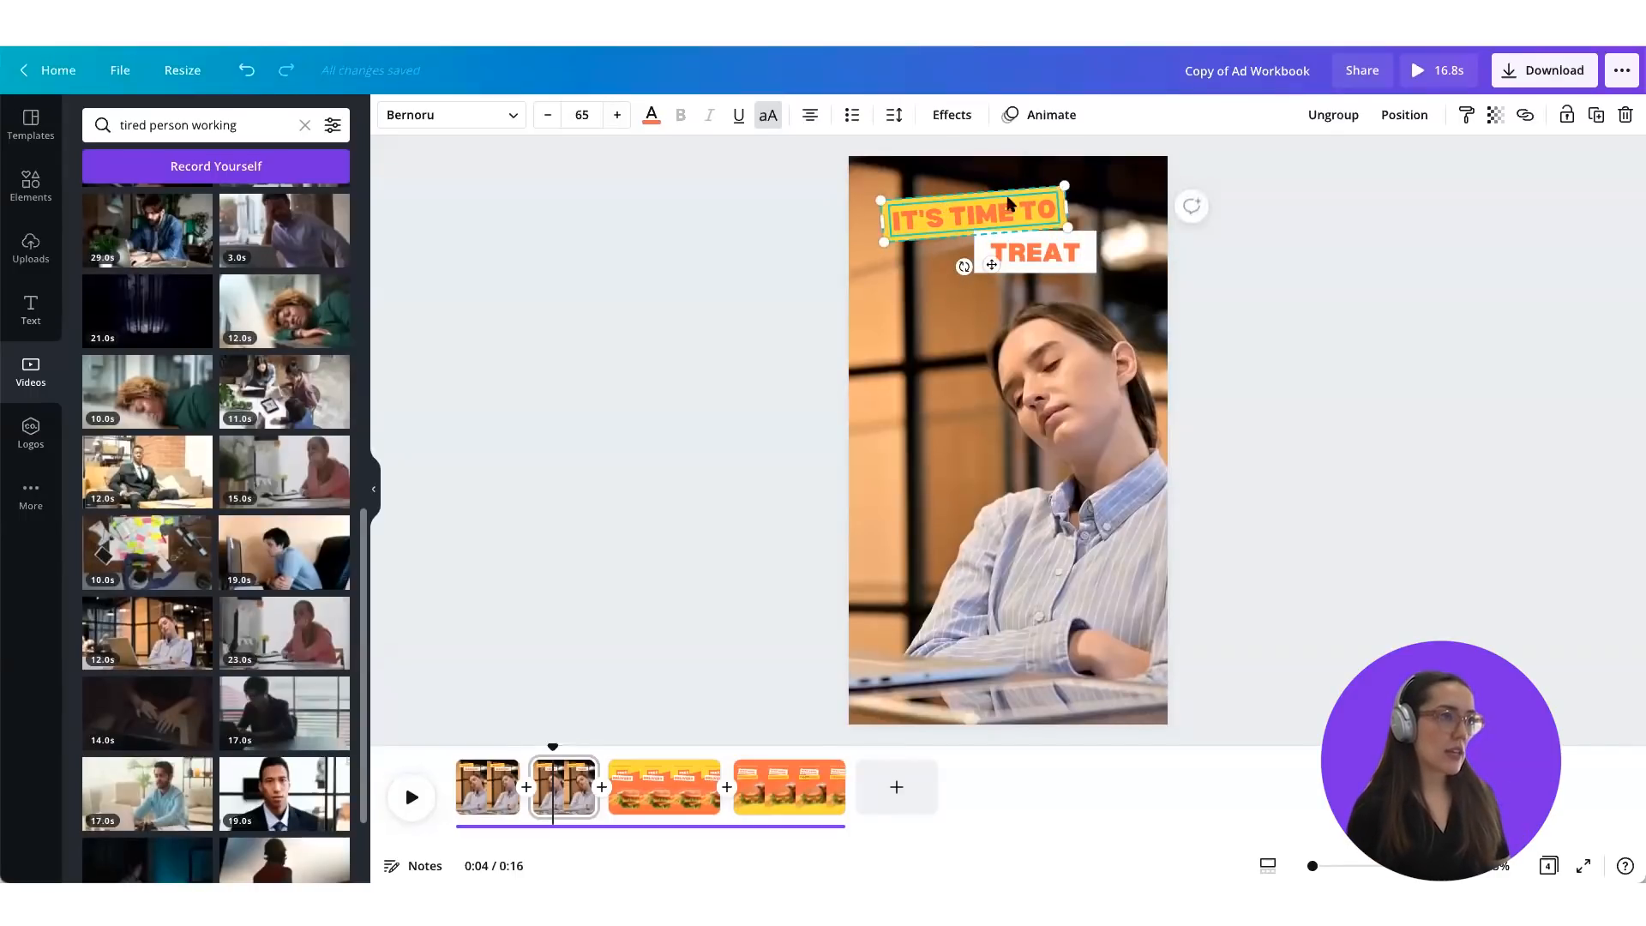
drag(928, 213, 931, 292)
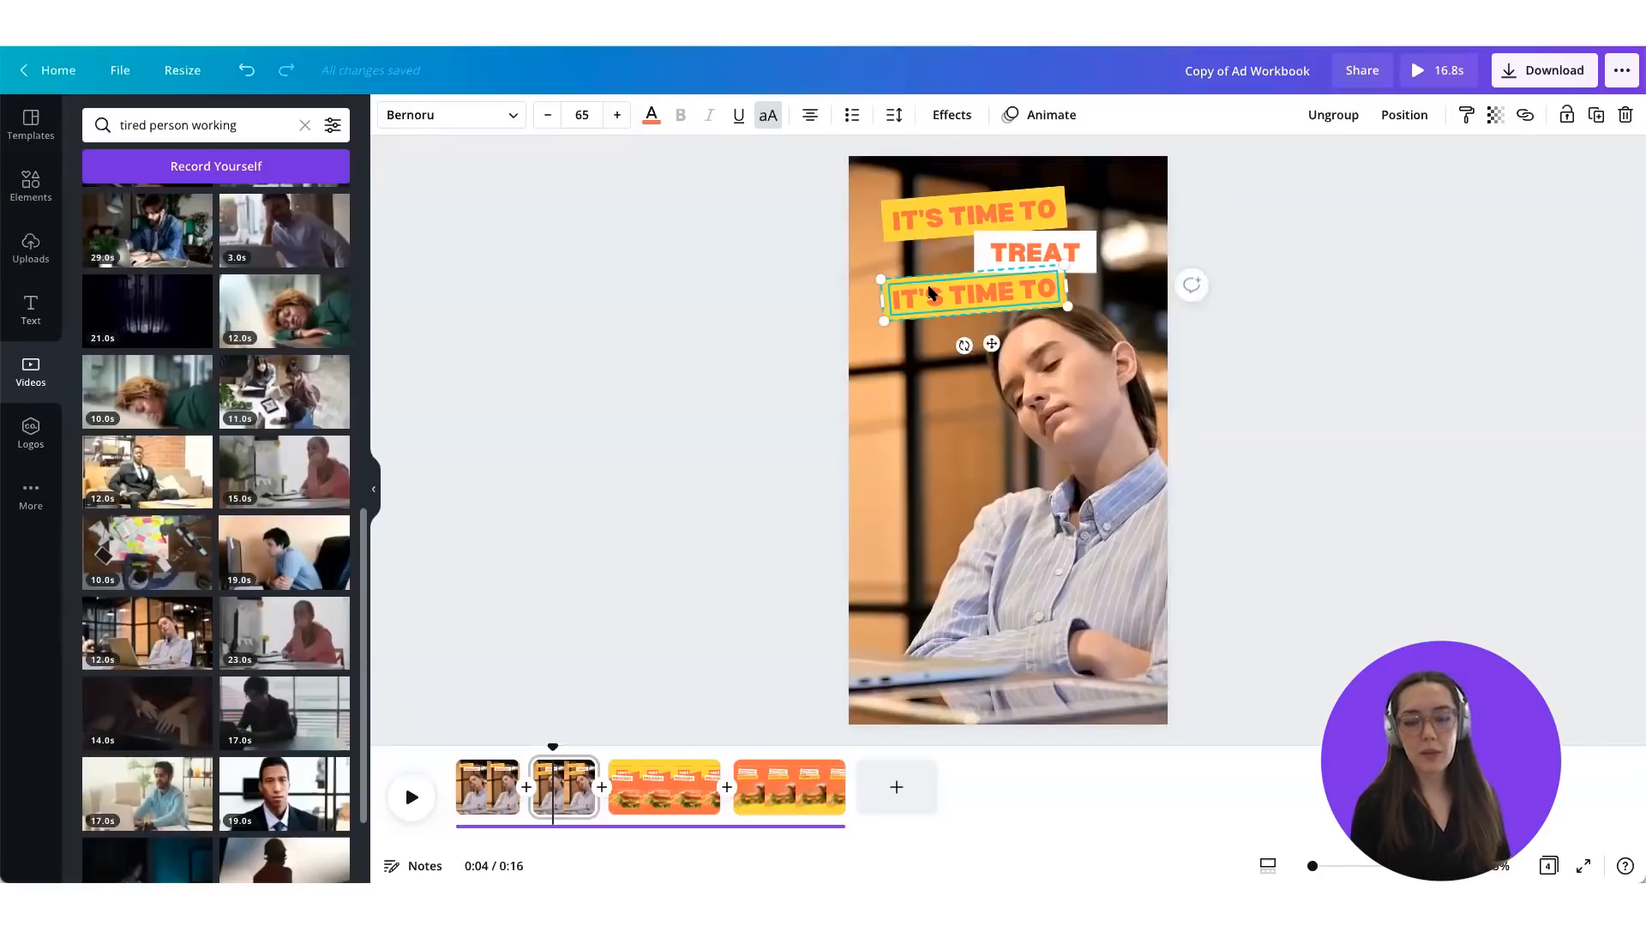
double_click(930, 290)
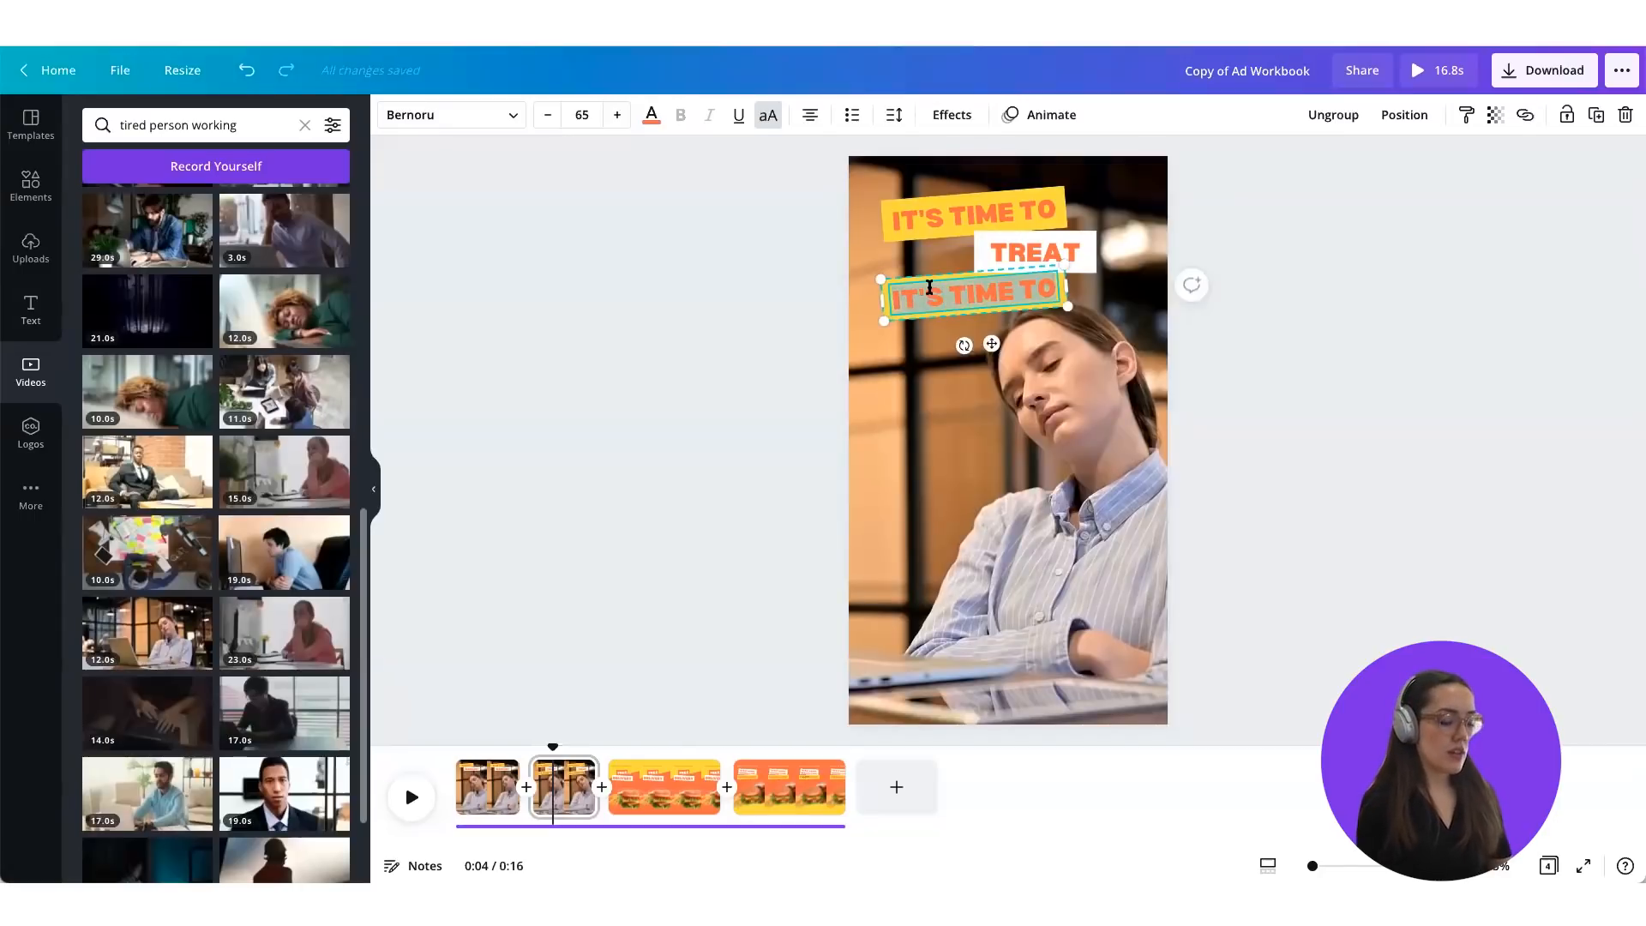
text(YOURSELF)
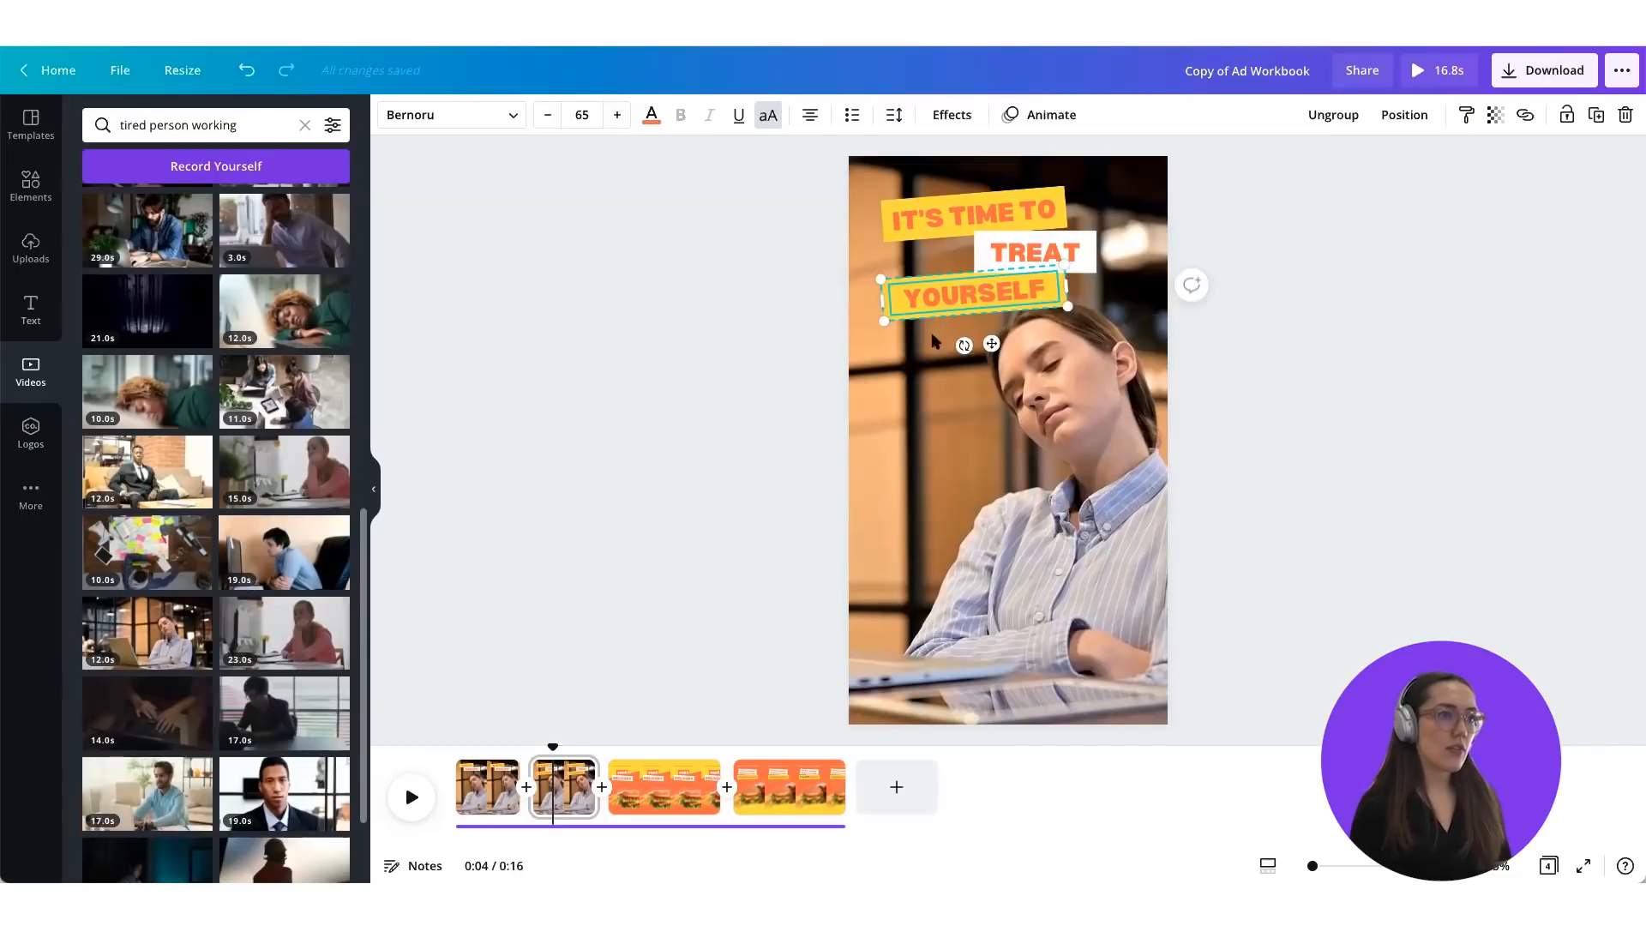
drag(964, 344, 991, 339)
click(1254, 391)
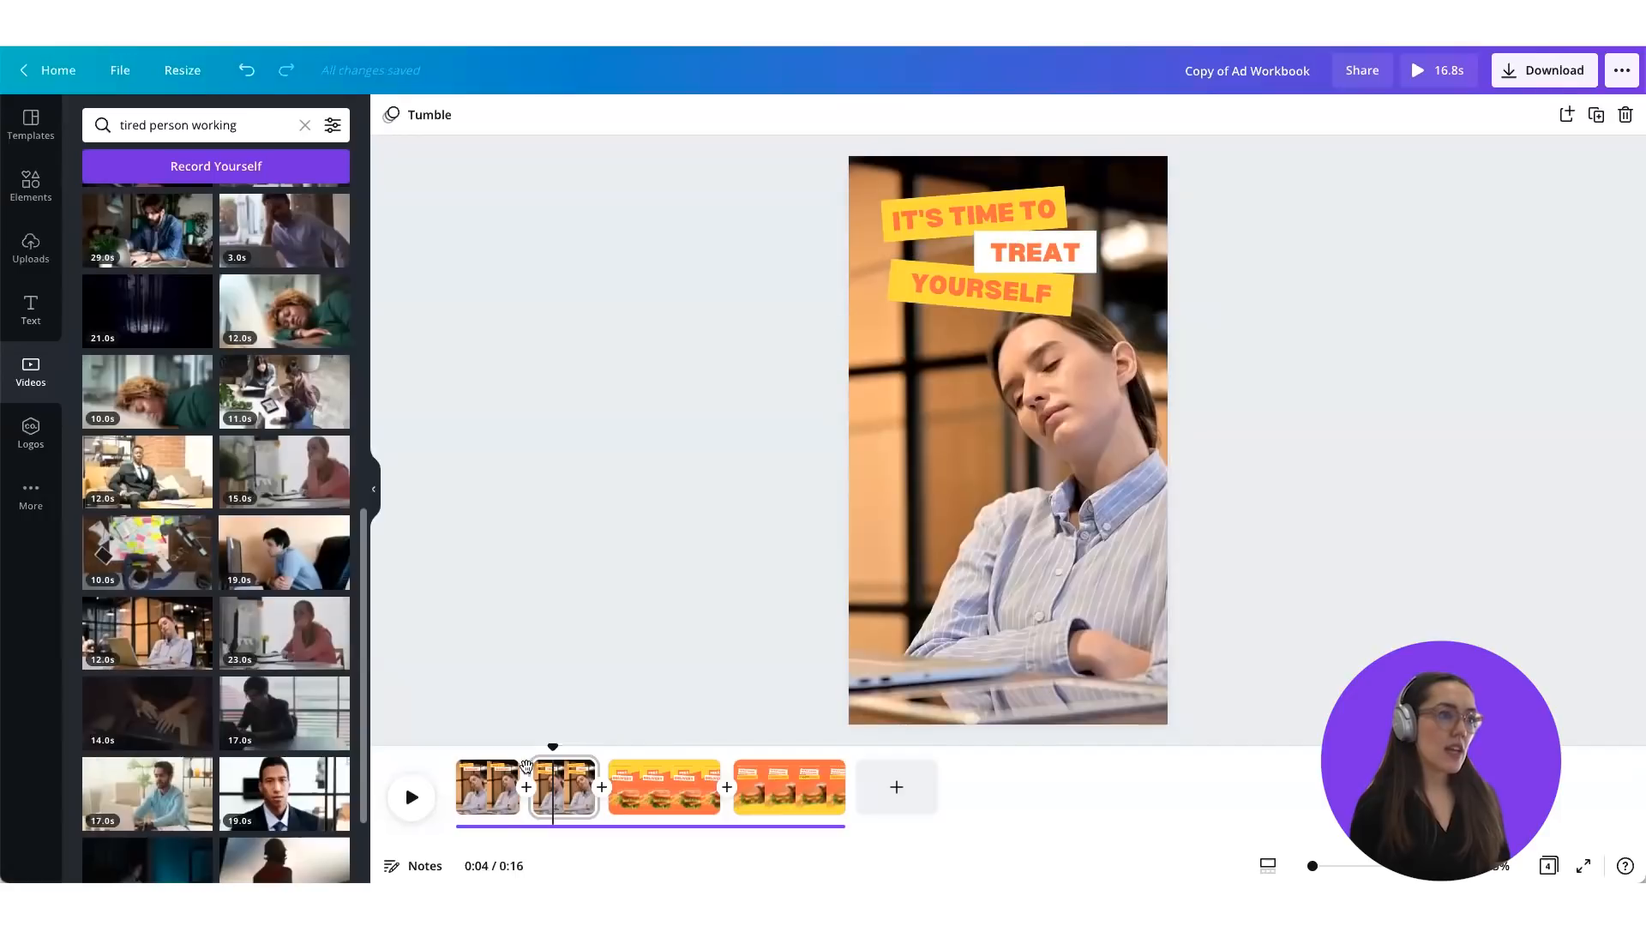
Step: Preview the first two pages to check how their headings animate over the sleeping woman's video
drag(550, 746, 491, 746)
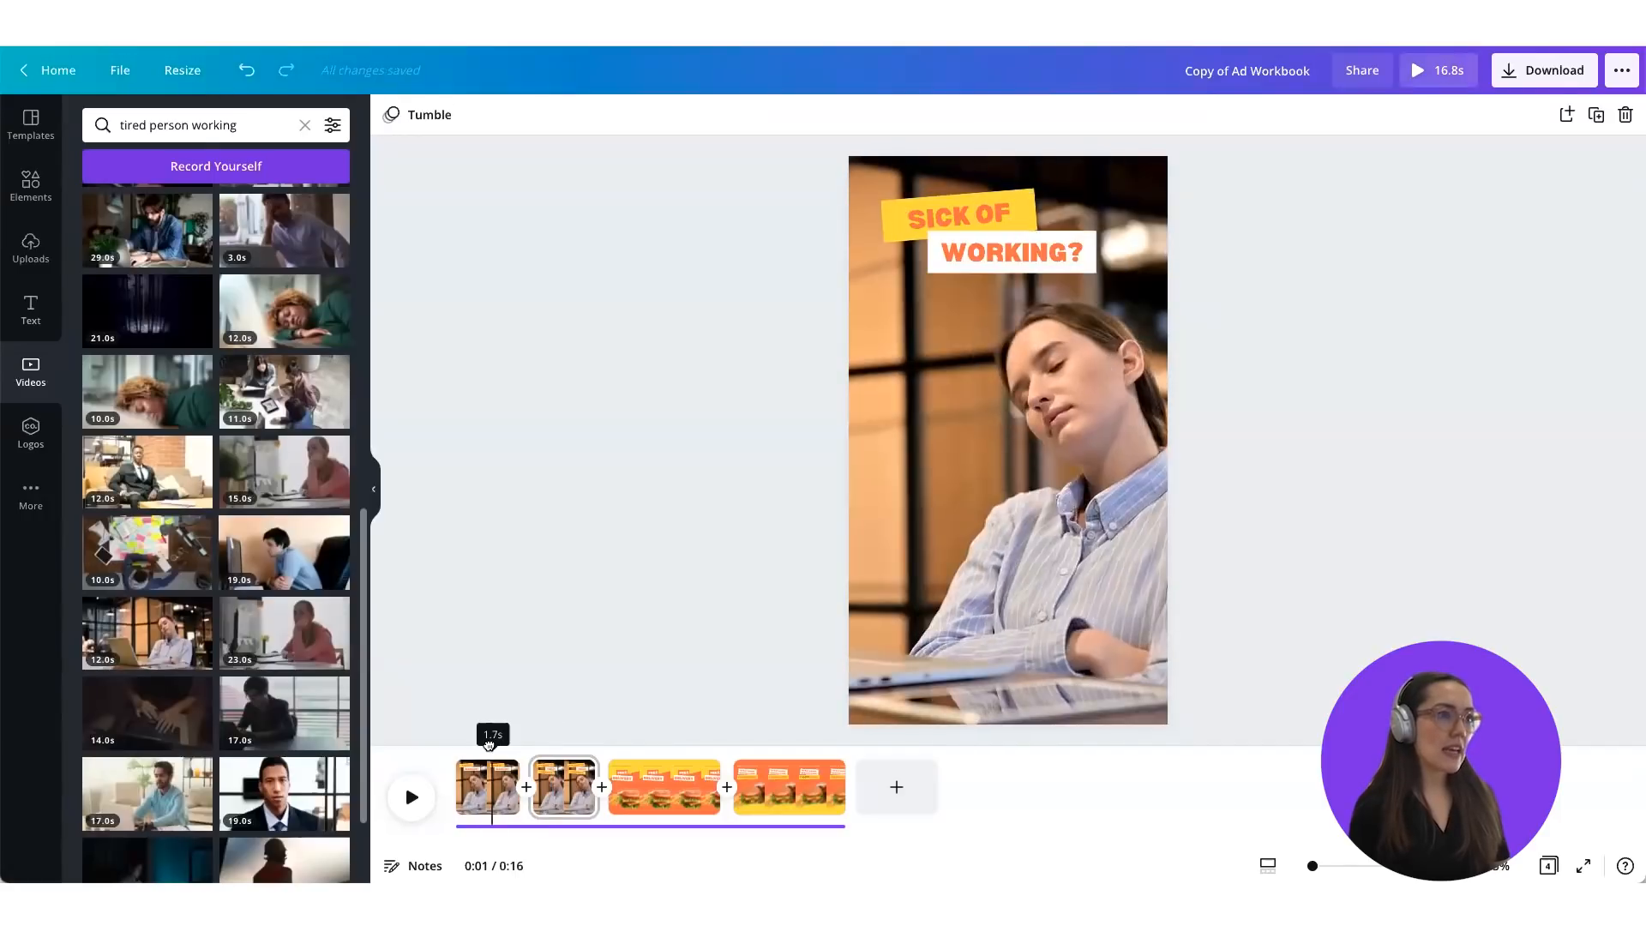
drag(491, 743, 554, 744)
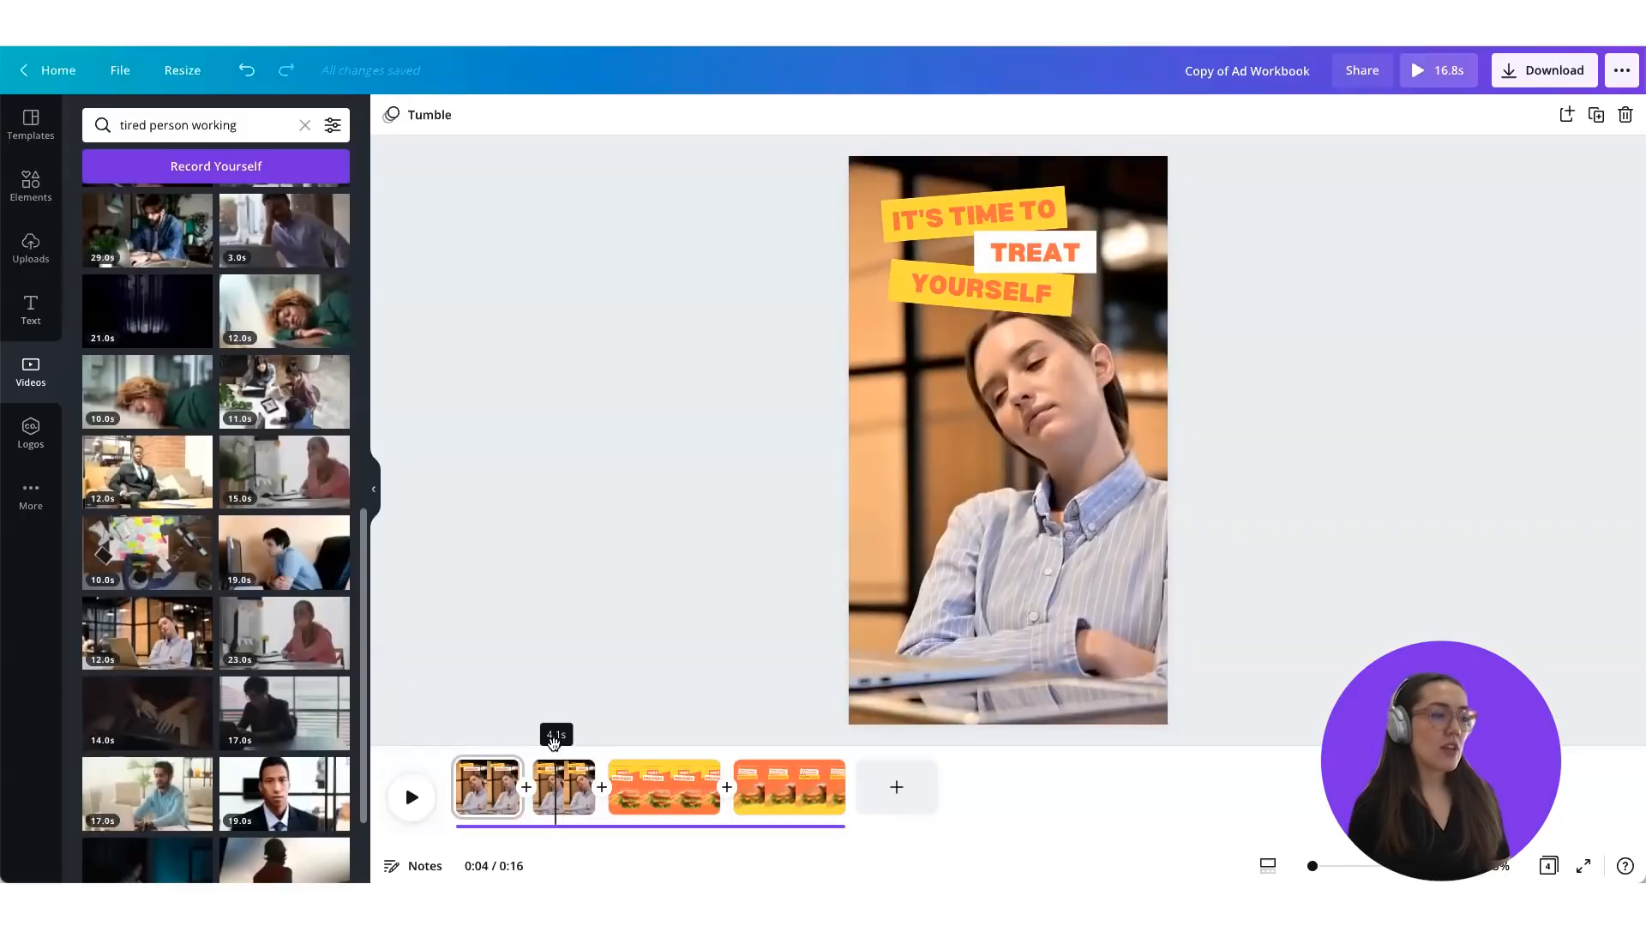
click(552, 746)
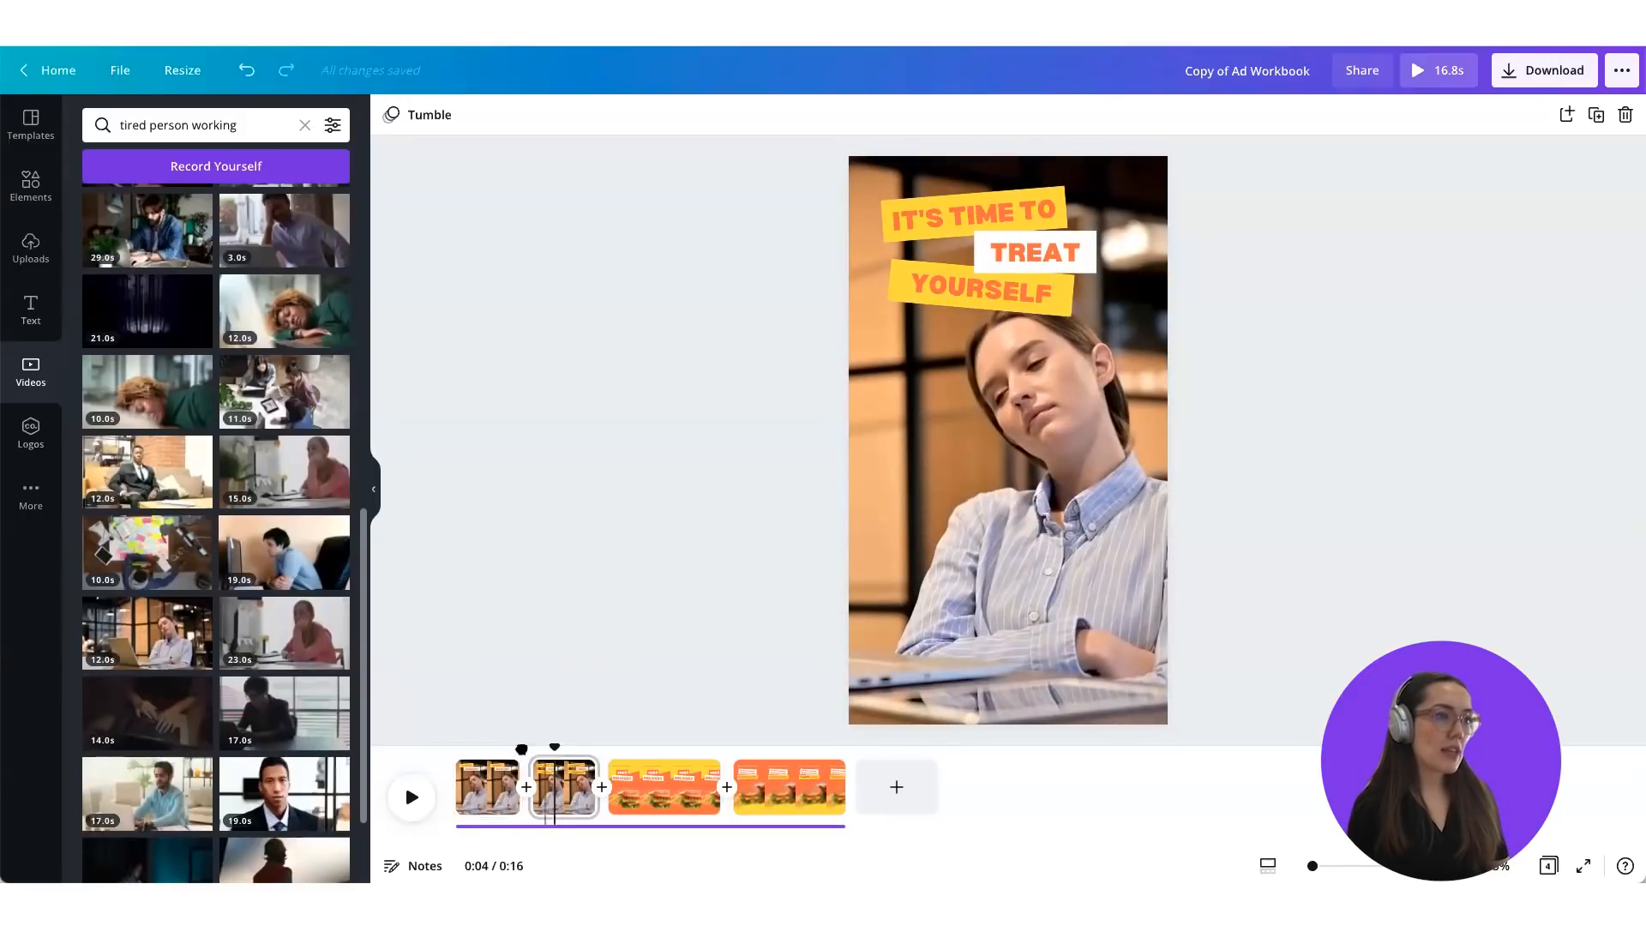
drag(554, 746, 504, 742)
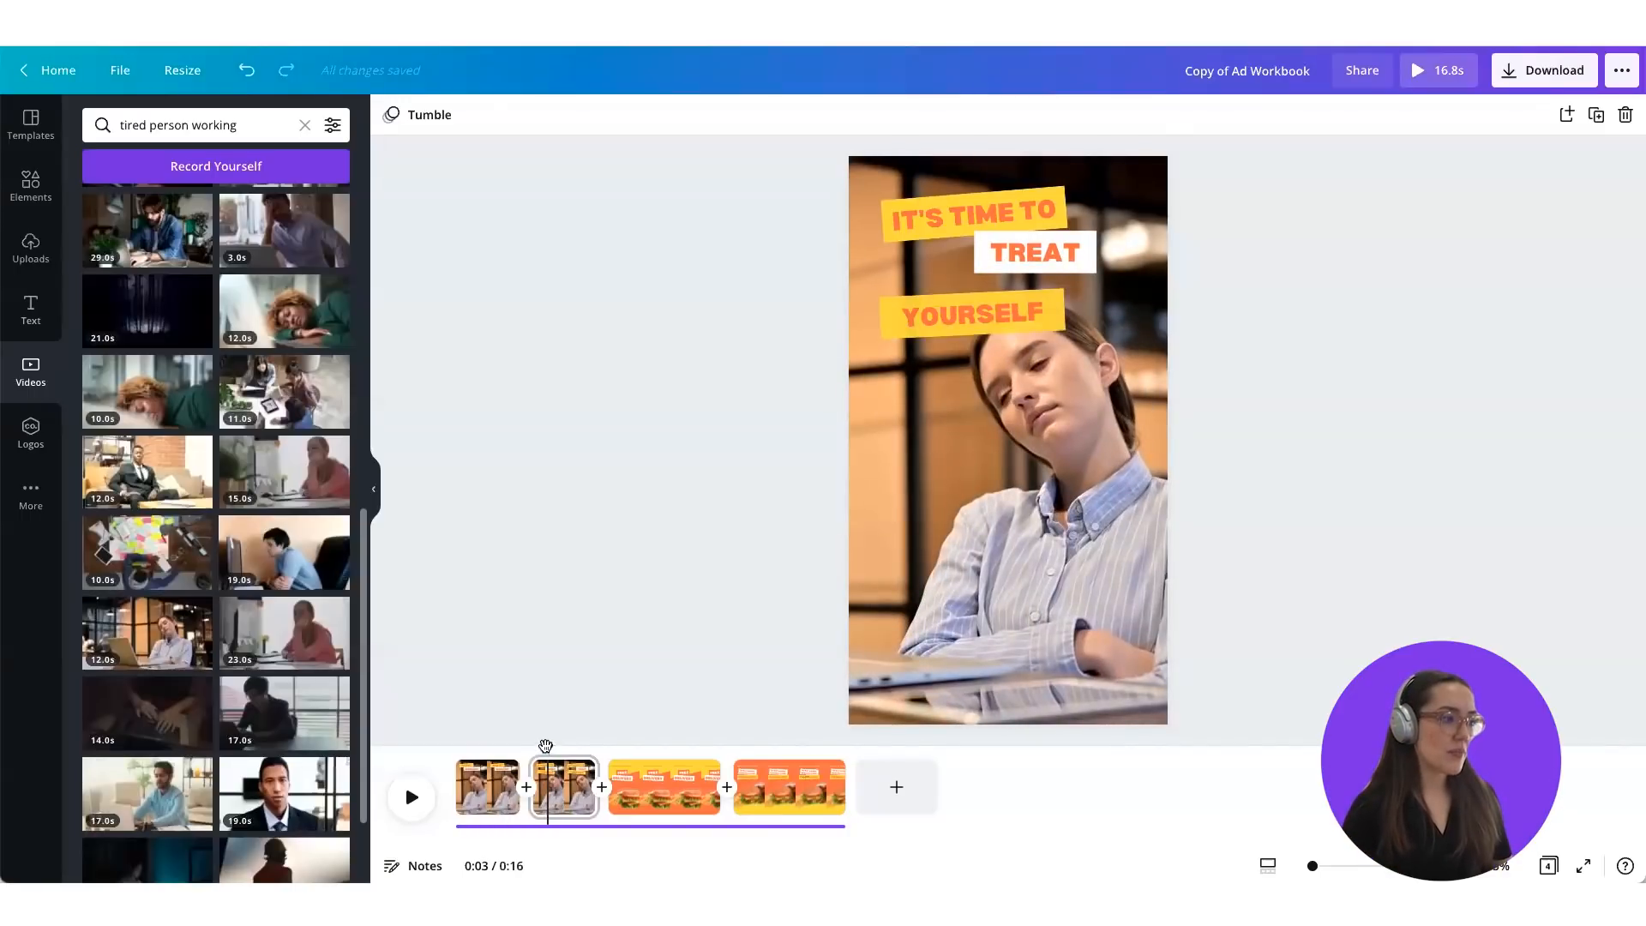
click(416, 791)
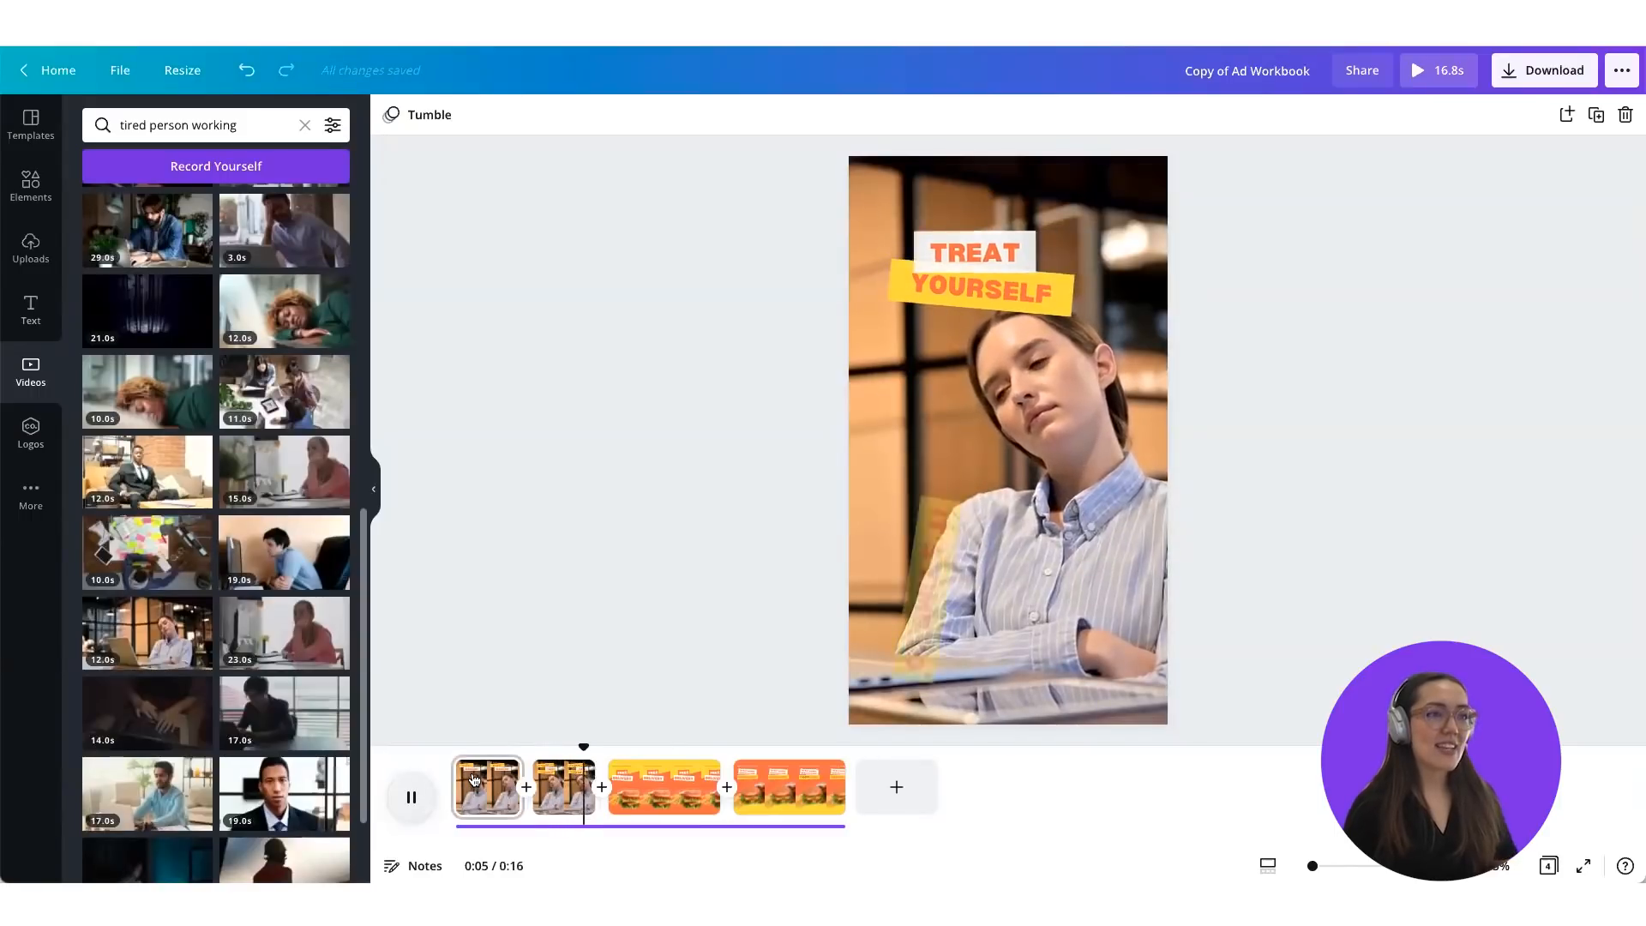
key(space)
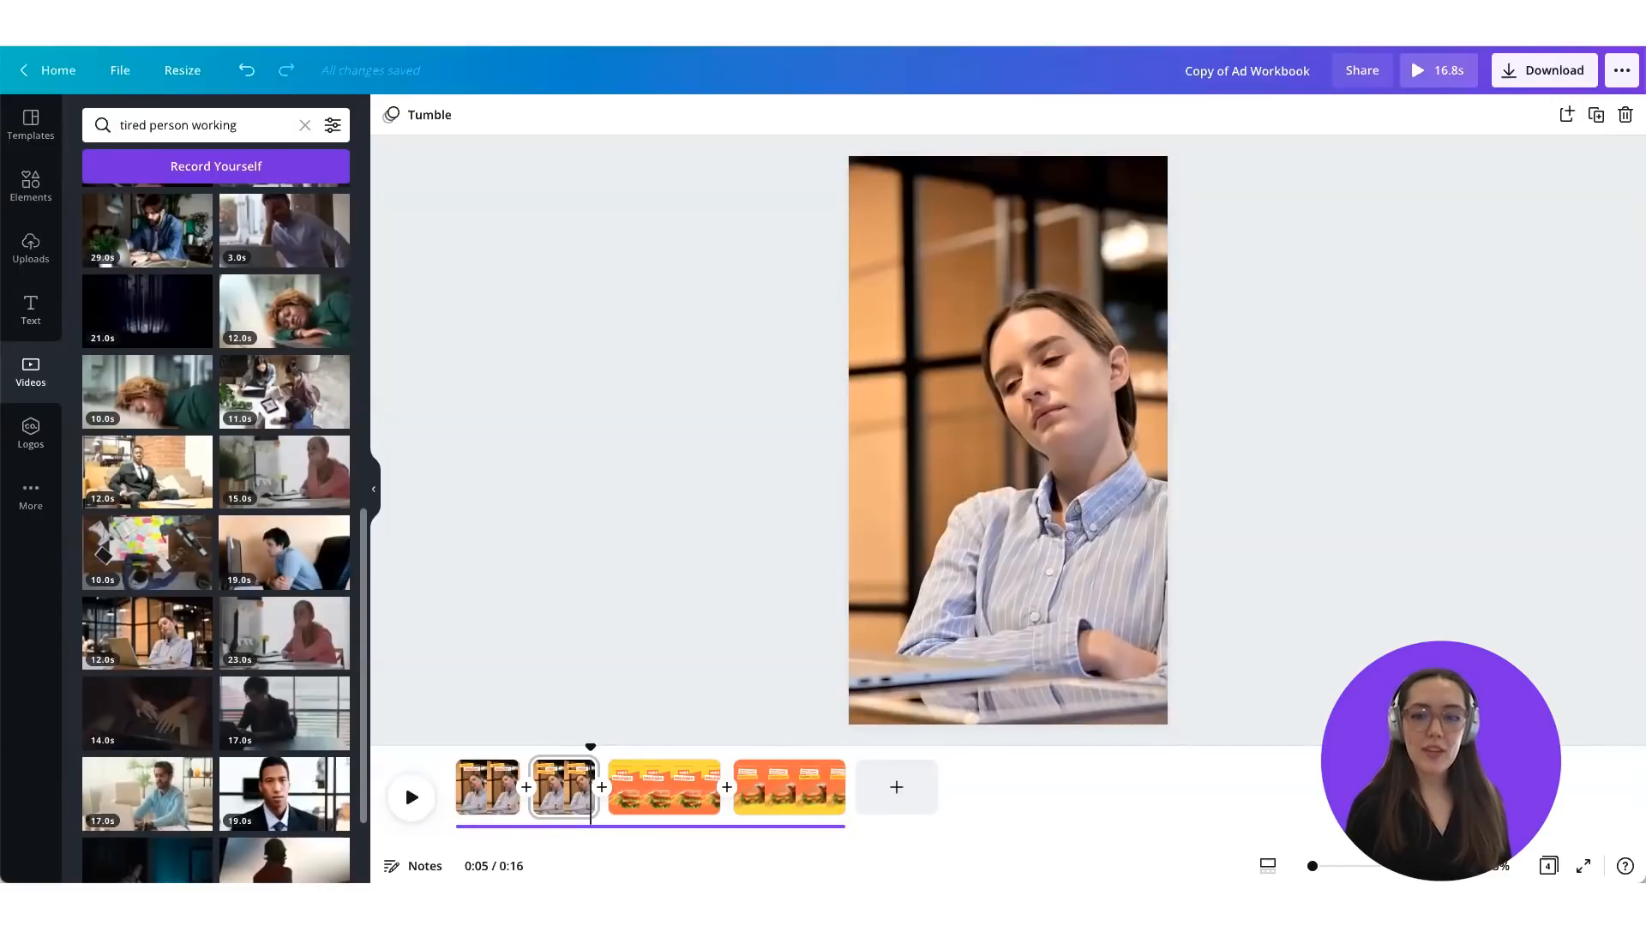
Step: Change the third page's business name to "BRADSON'S GELATO", left-align it, and move it up toward the page's upper-left corner
click(658, 795)
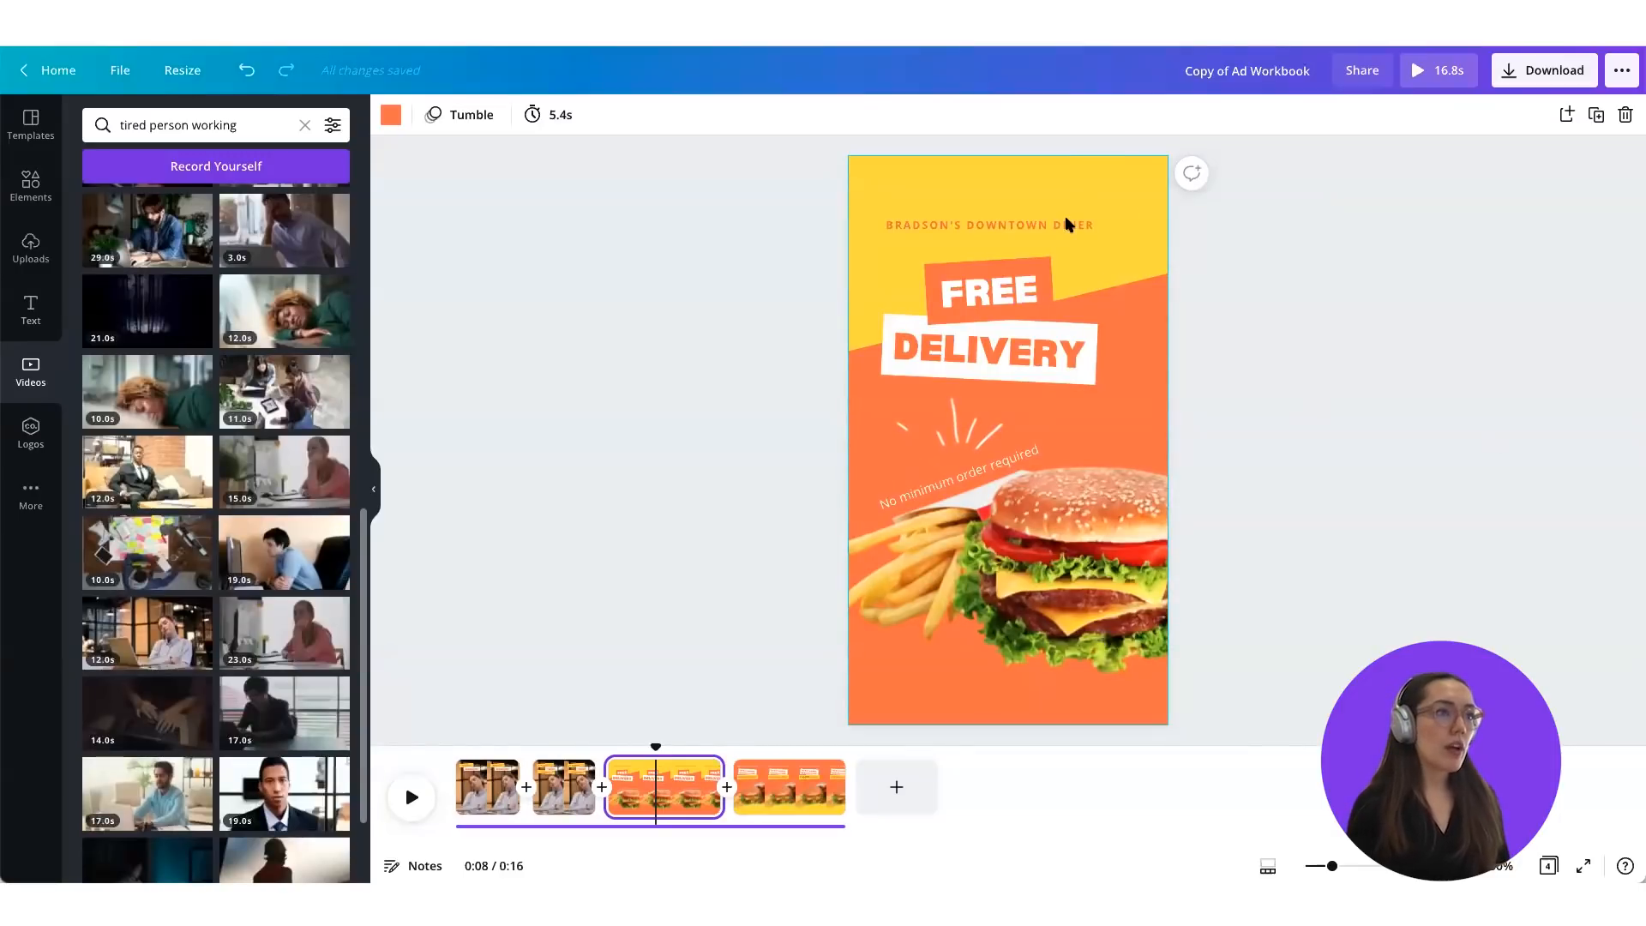
double_click(932, 222)
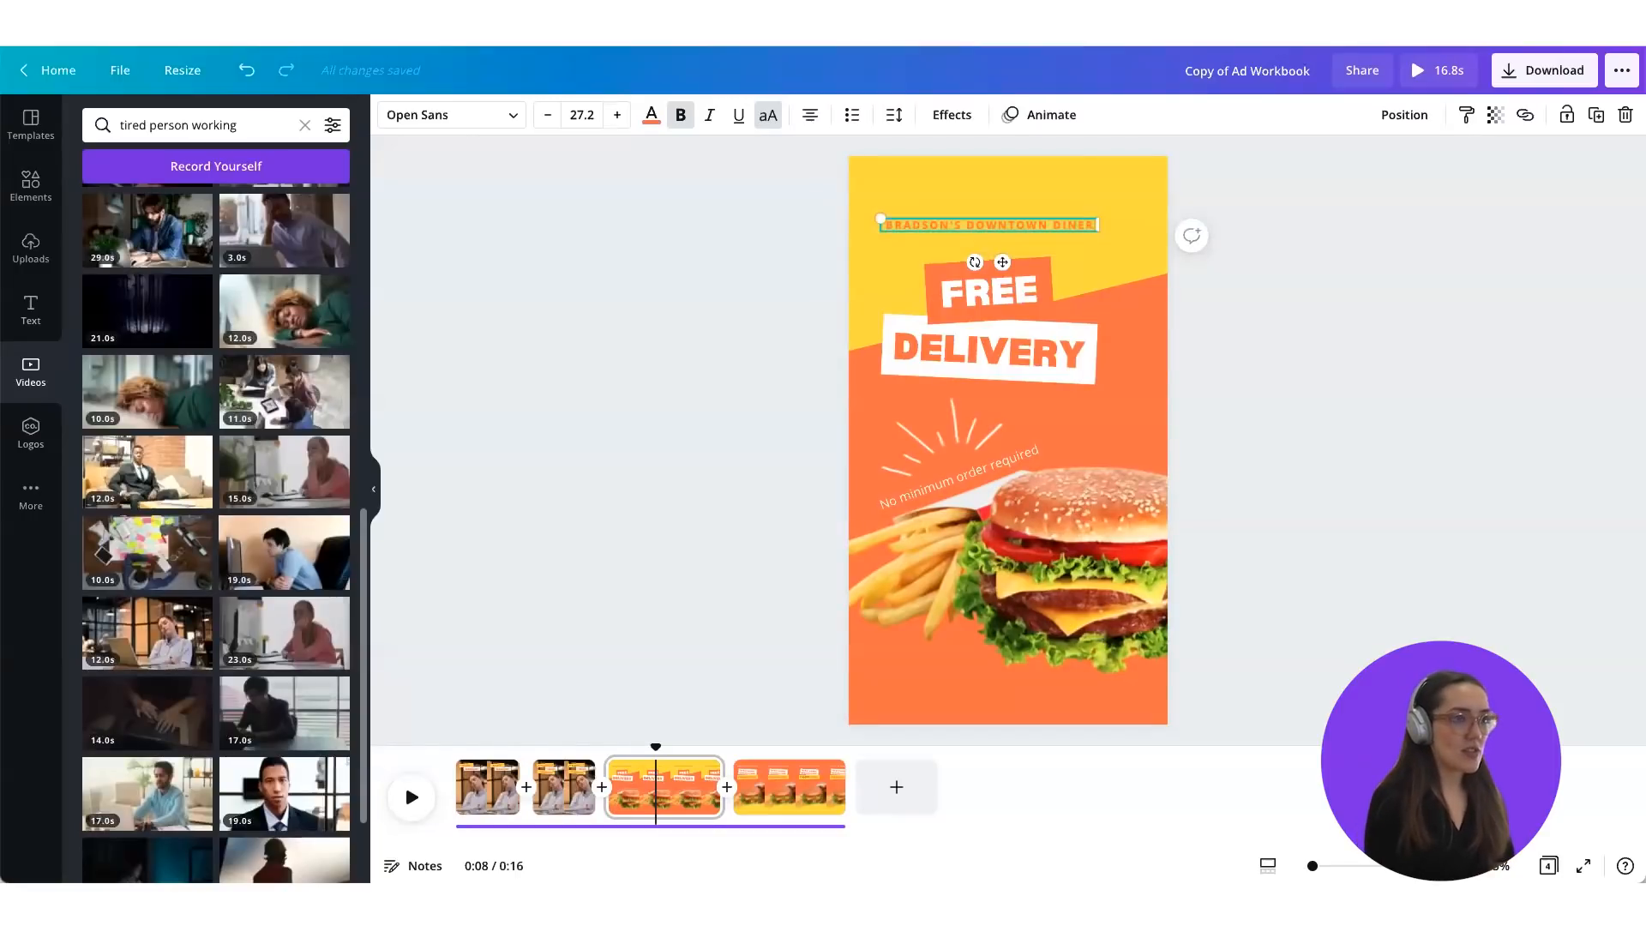
text(BRADSON'S GELATO)
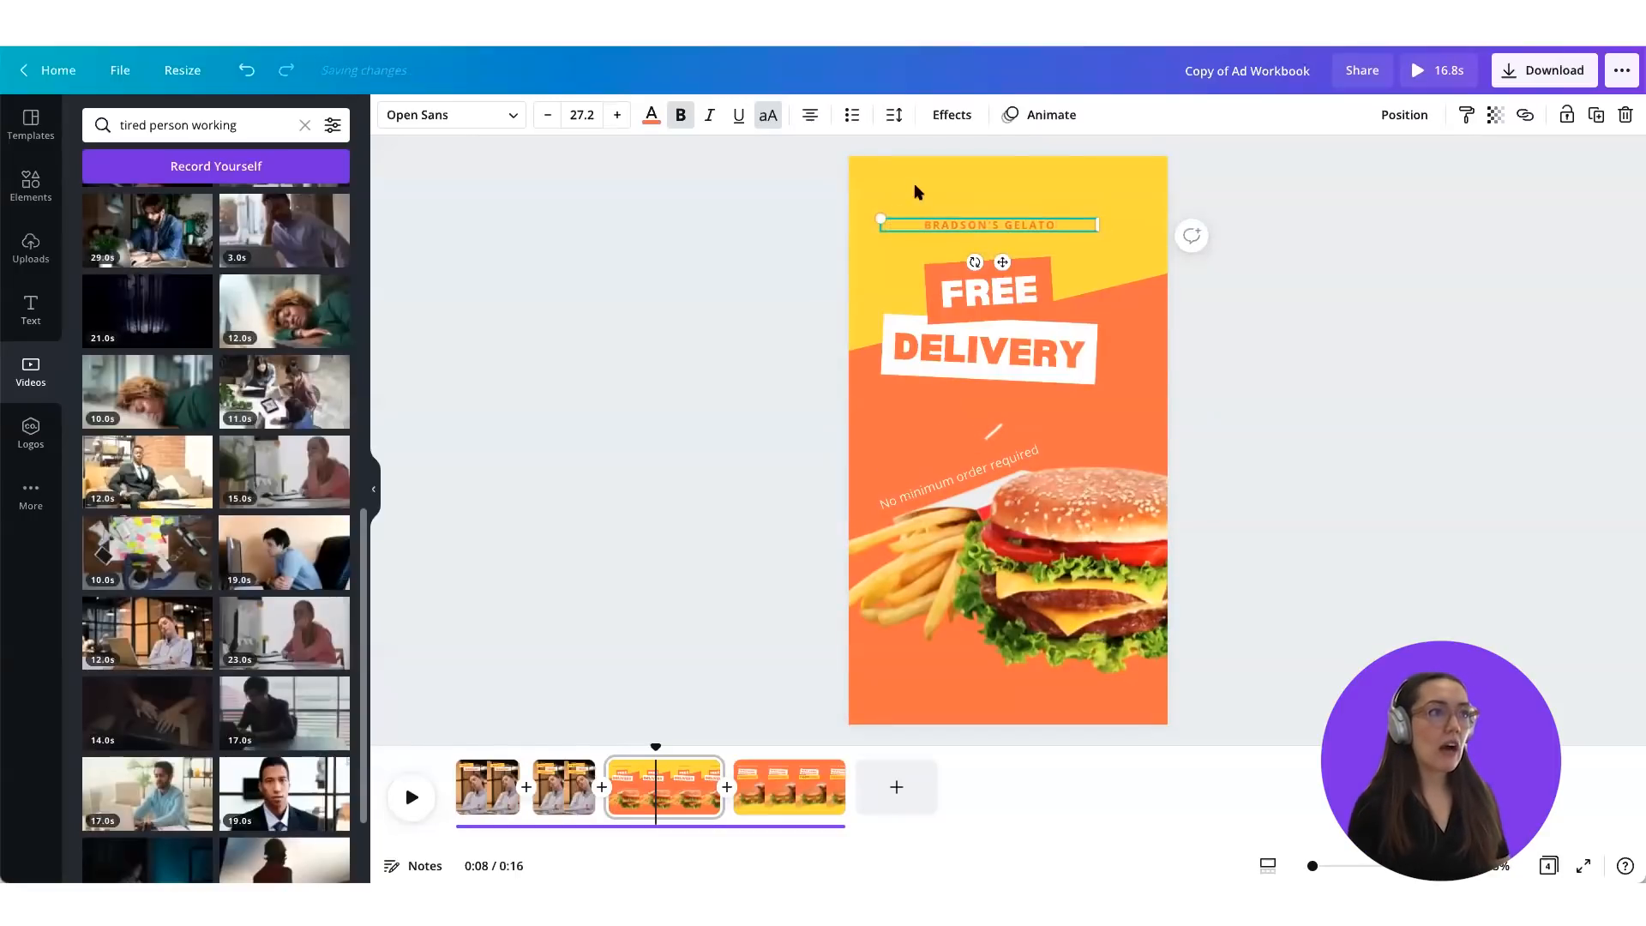
click(809, 117)
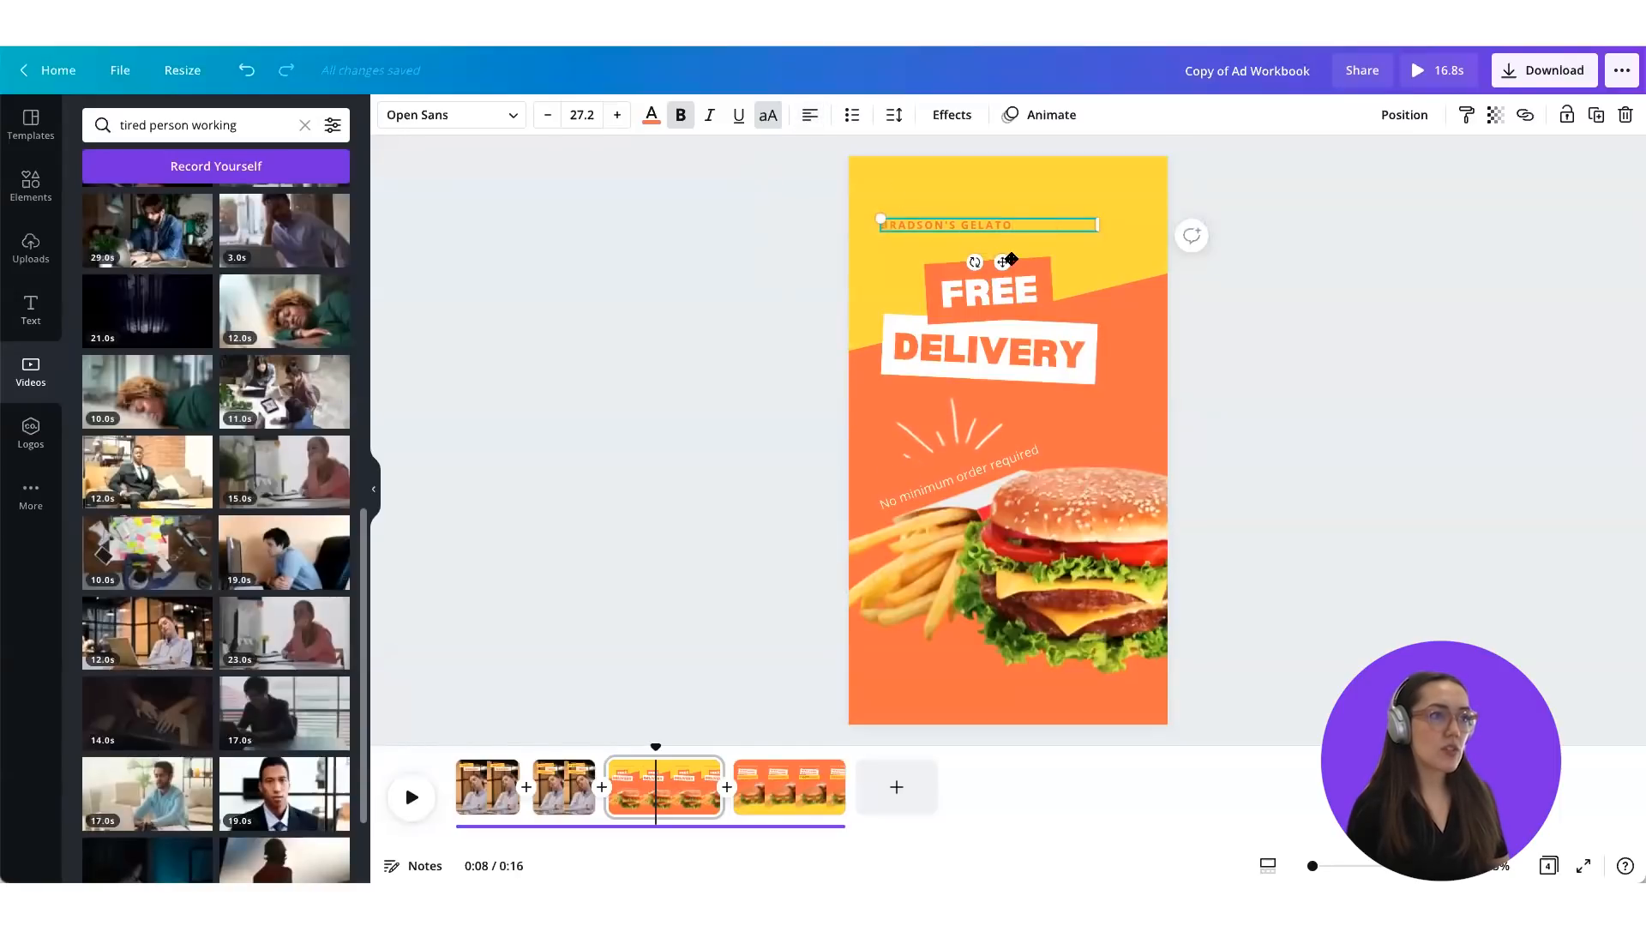
drag(1002, 260, 998, 233)
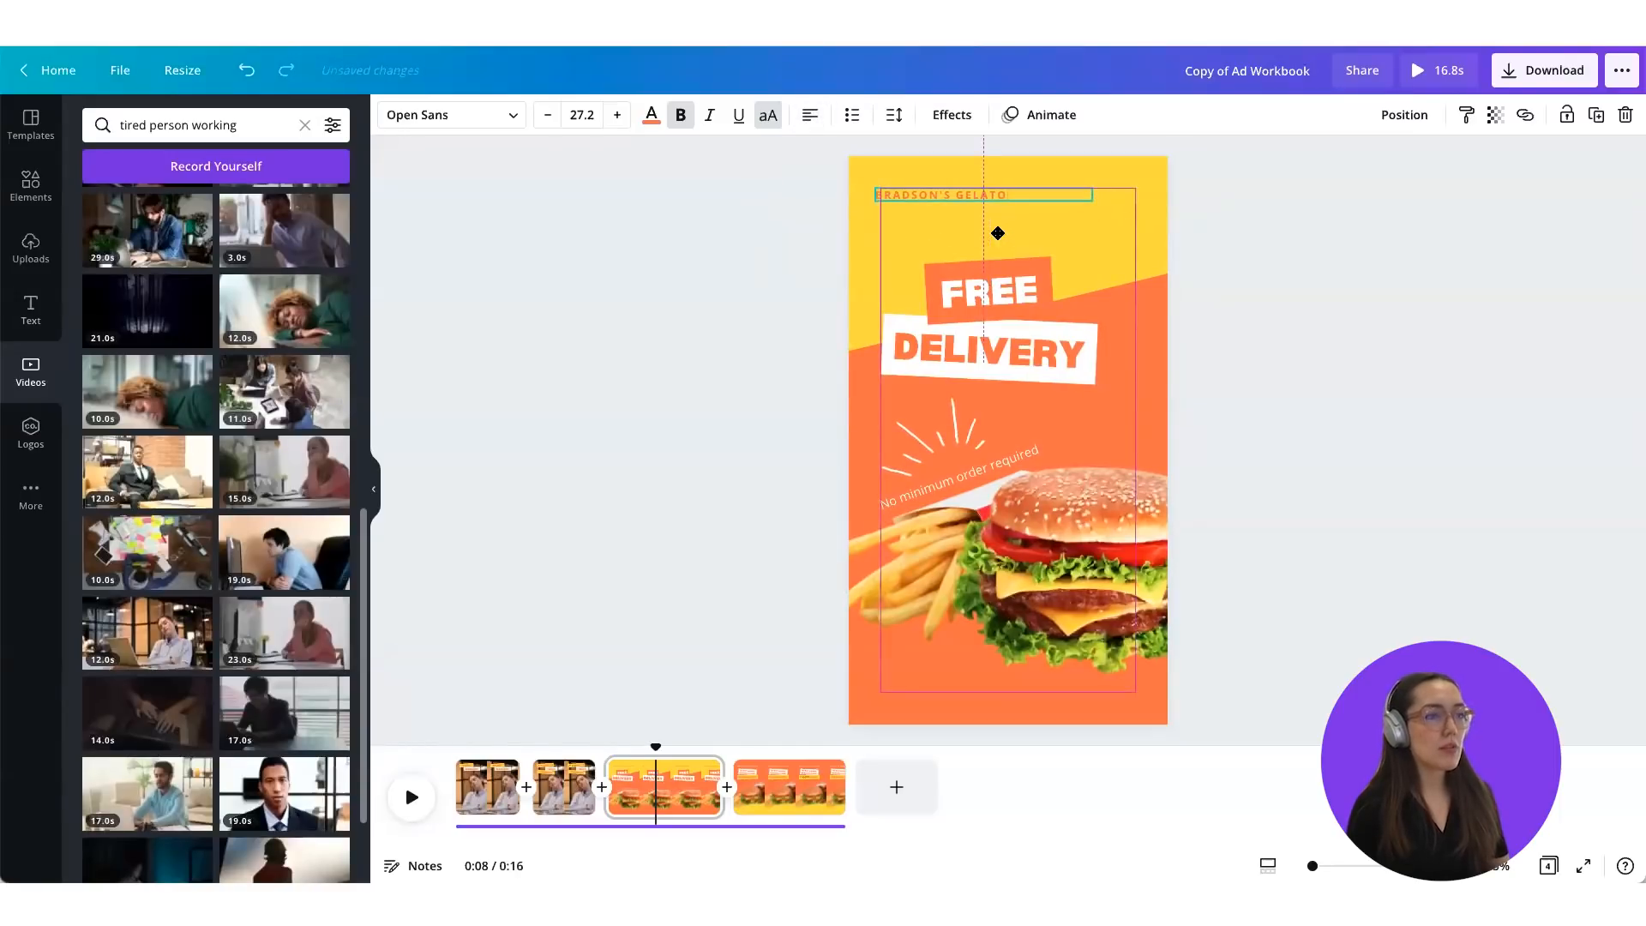
click(1331, 397)
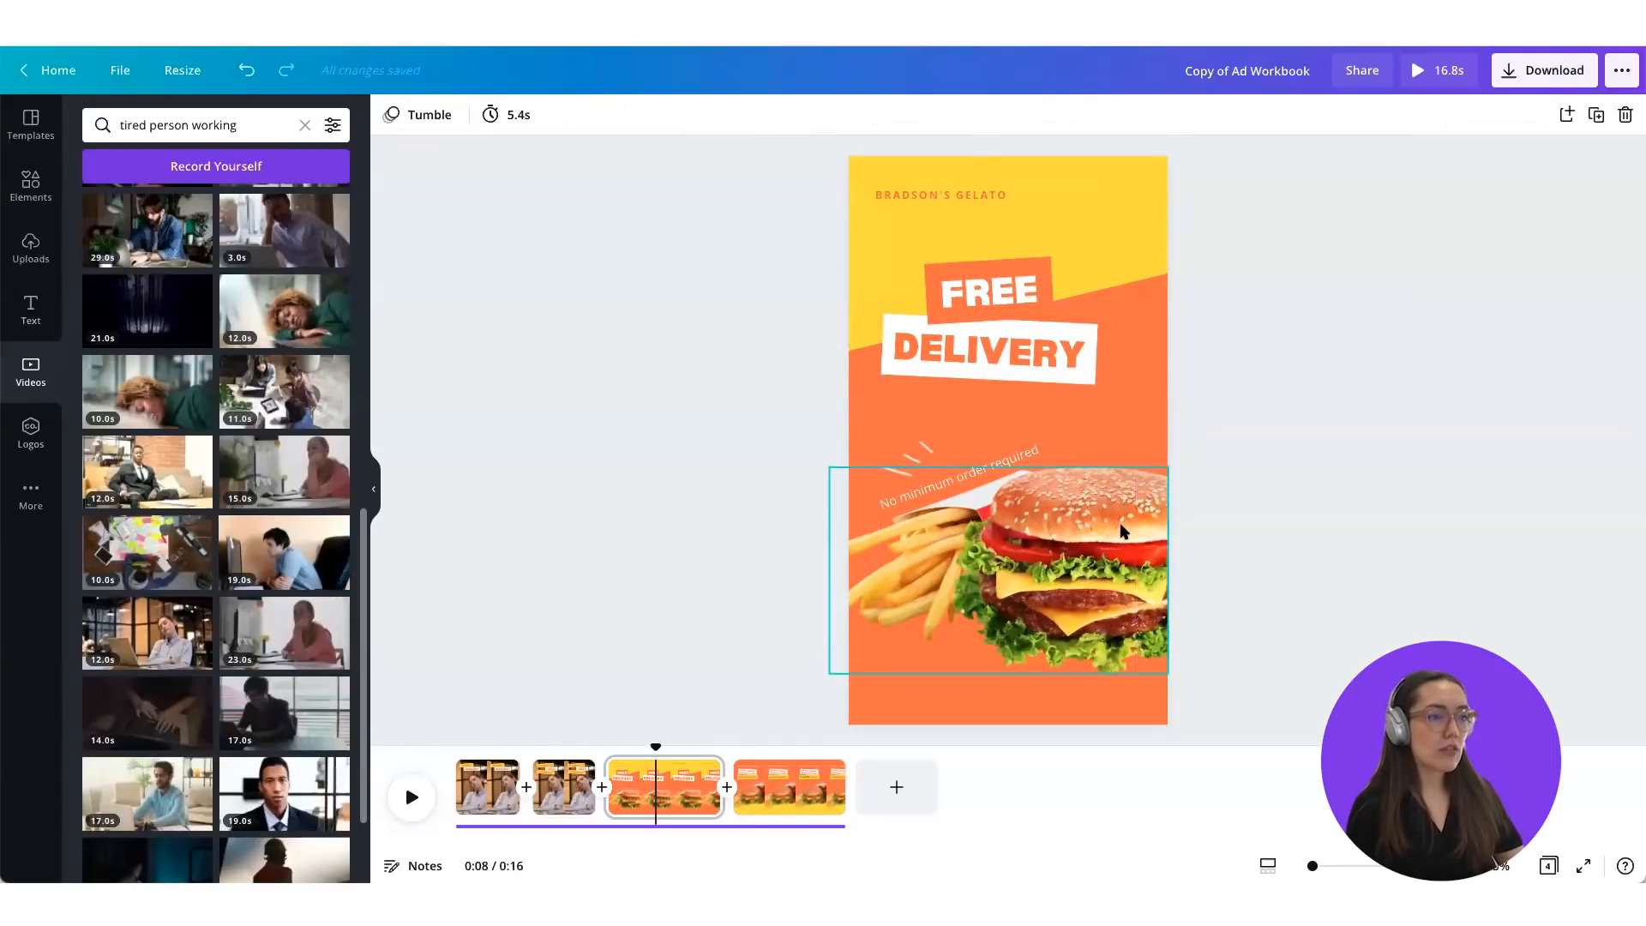
Step: Delete the burger, the fries, the burst lines and the "No minimum order required" text from the third page
click(897, 473)
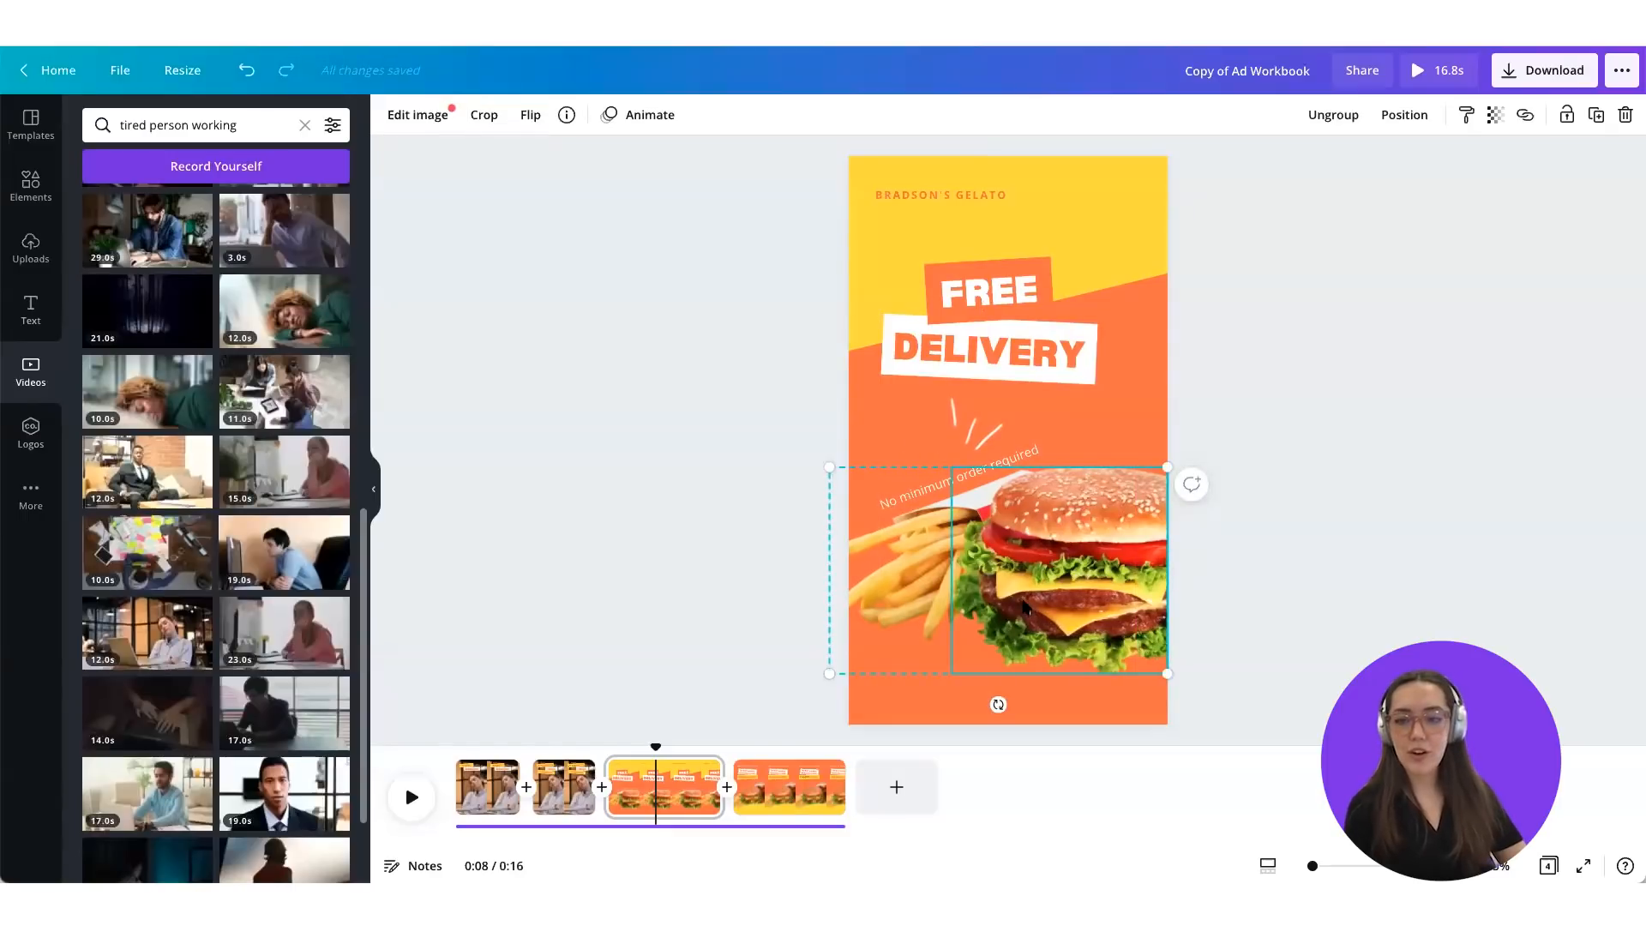
key(Delete)
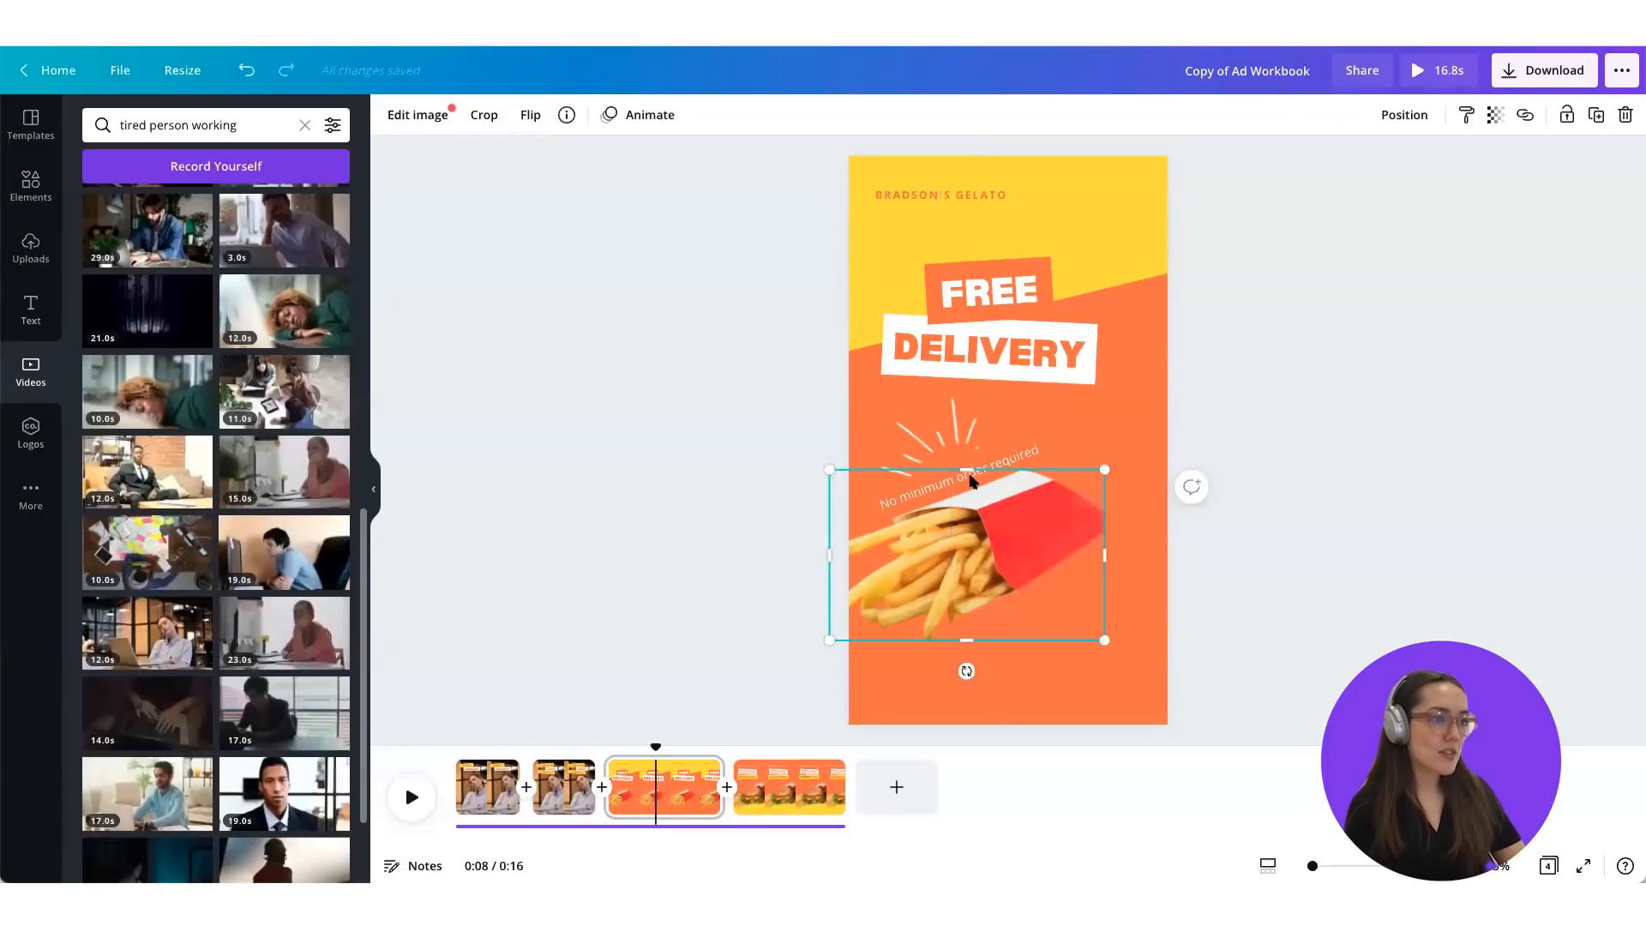
key(Delete)
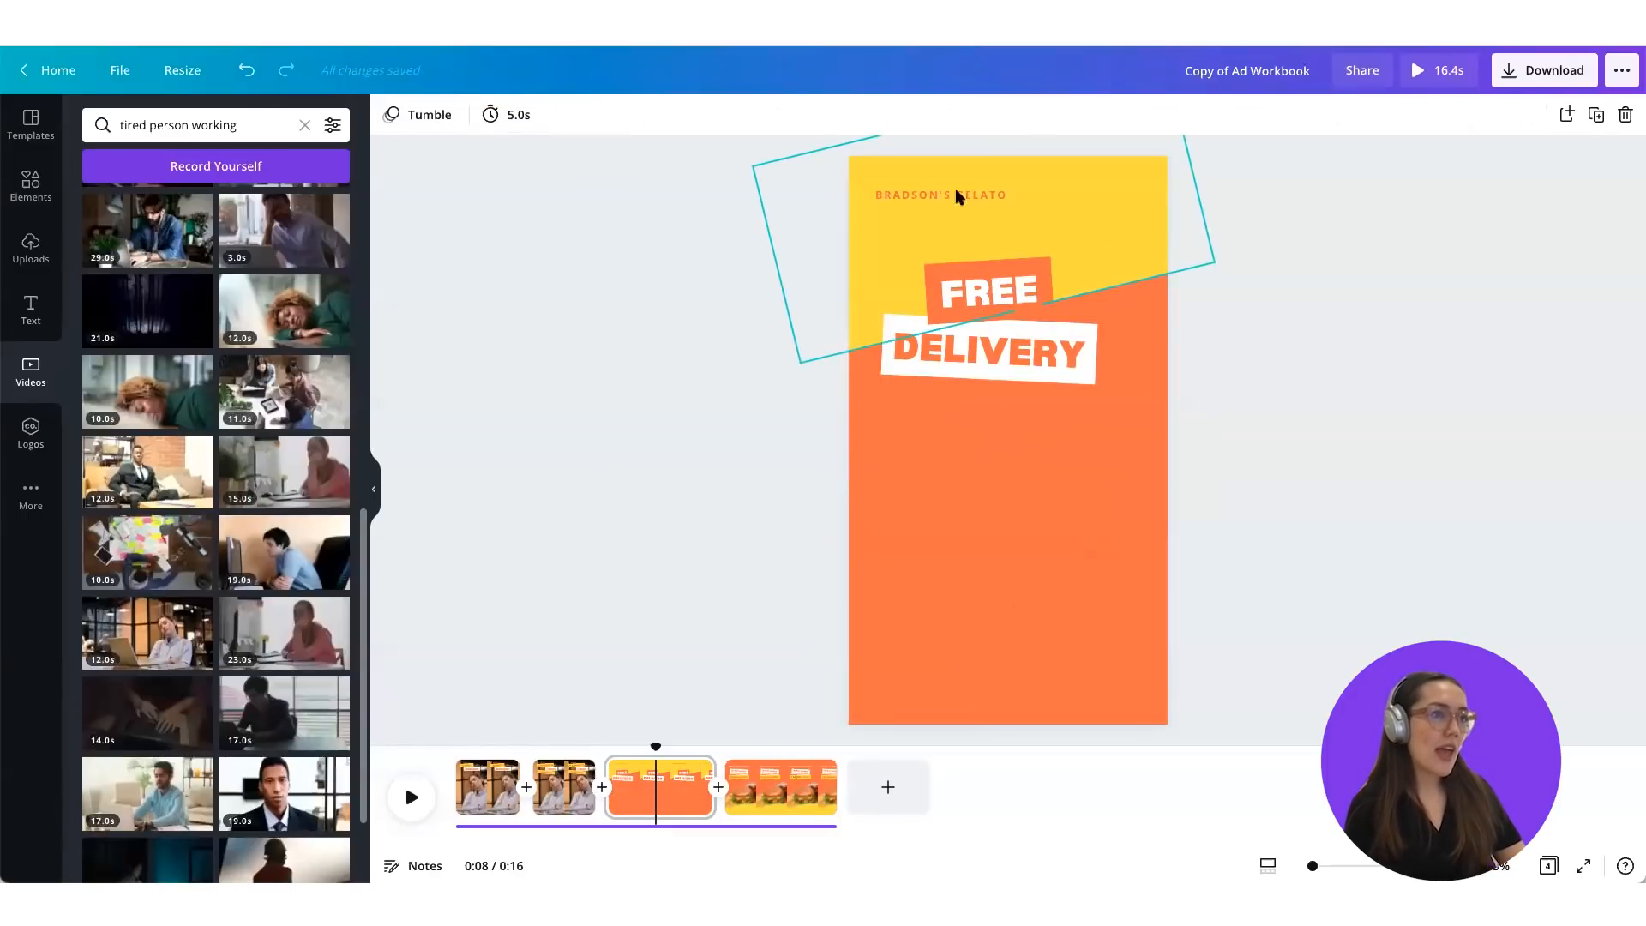
Step: Duplicate the white "DELIVERY" label above "FREE" and change the copy's text to "WE DO"
click(1025, 360)
alt+drag(1025, 360, 996, 295)
key(Return)
text(WD)
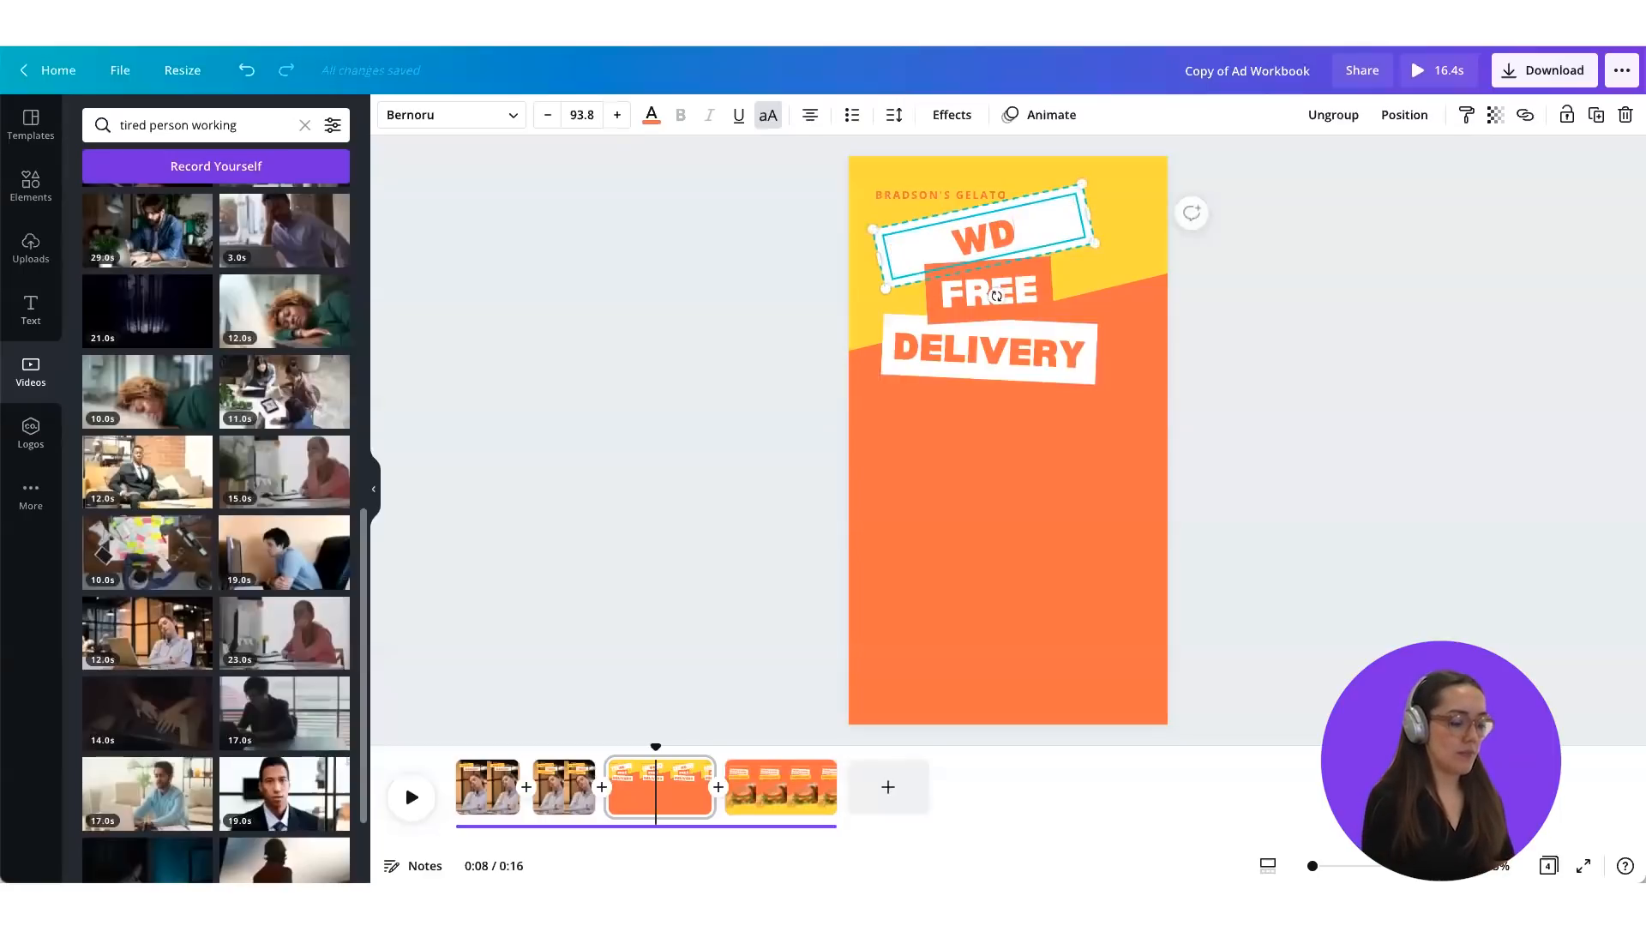
key(BackSpace)
text(E DO)
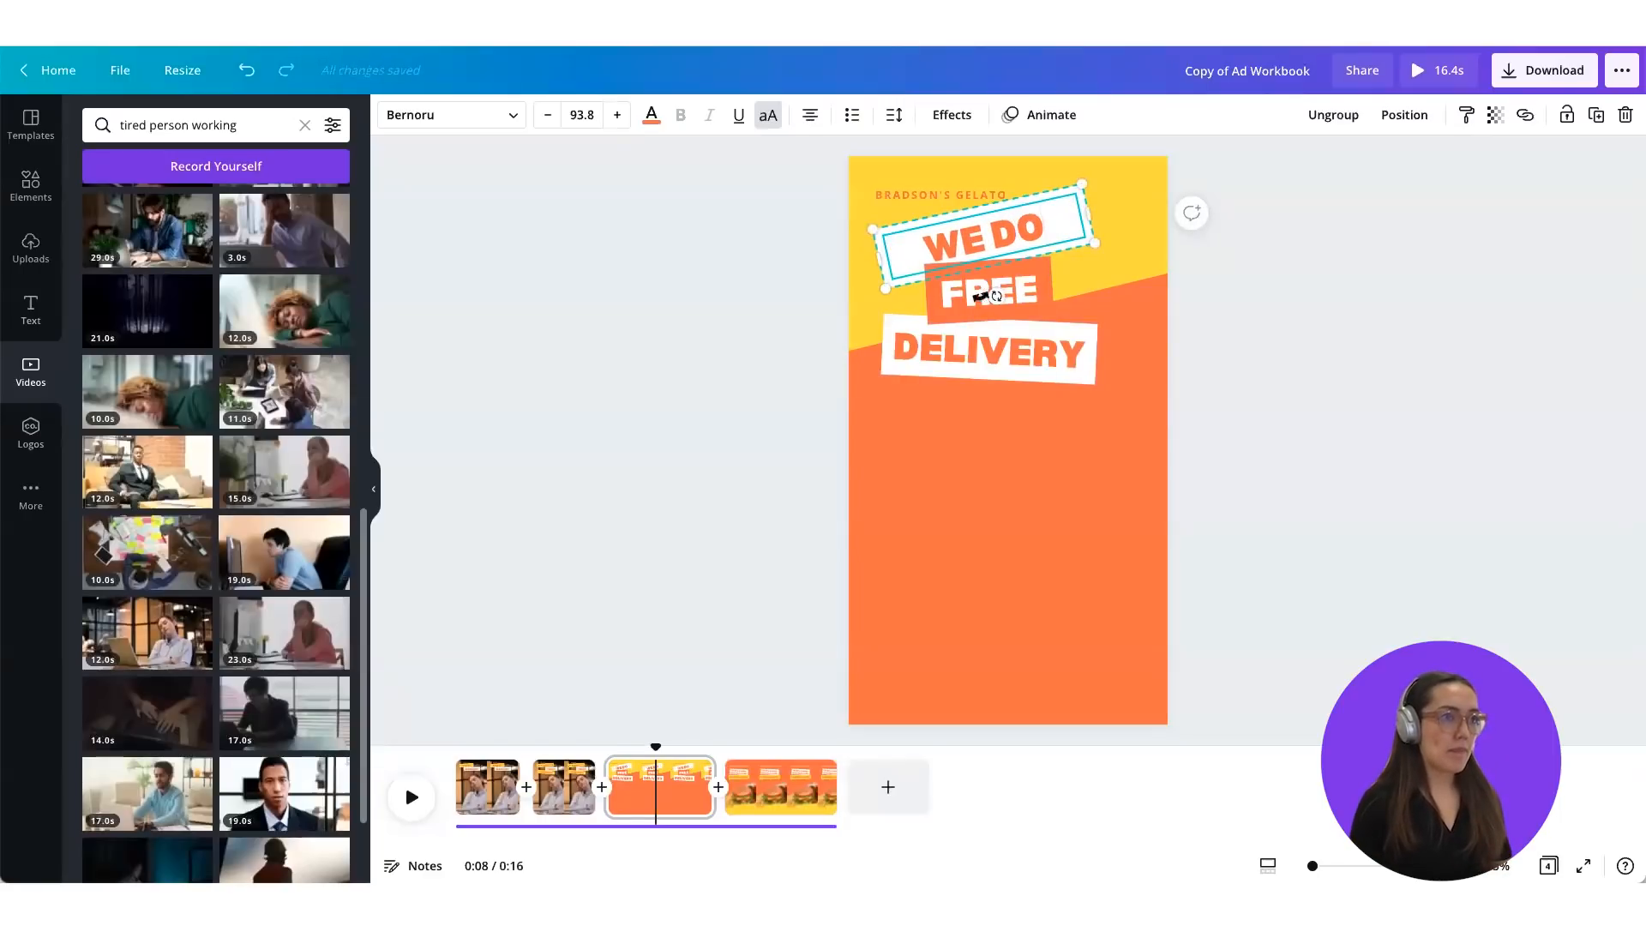
Step: Narrow the "WE DO" label to fit its text, tilt it to about -6°, and position it just above "FREE"
drag(982, 296, 970, 295)
click(1326, 346)
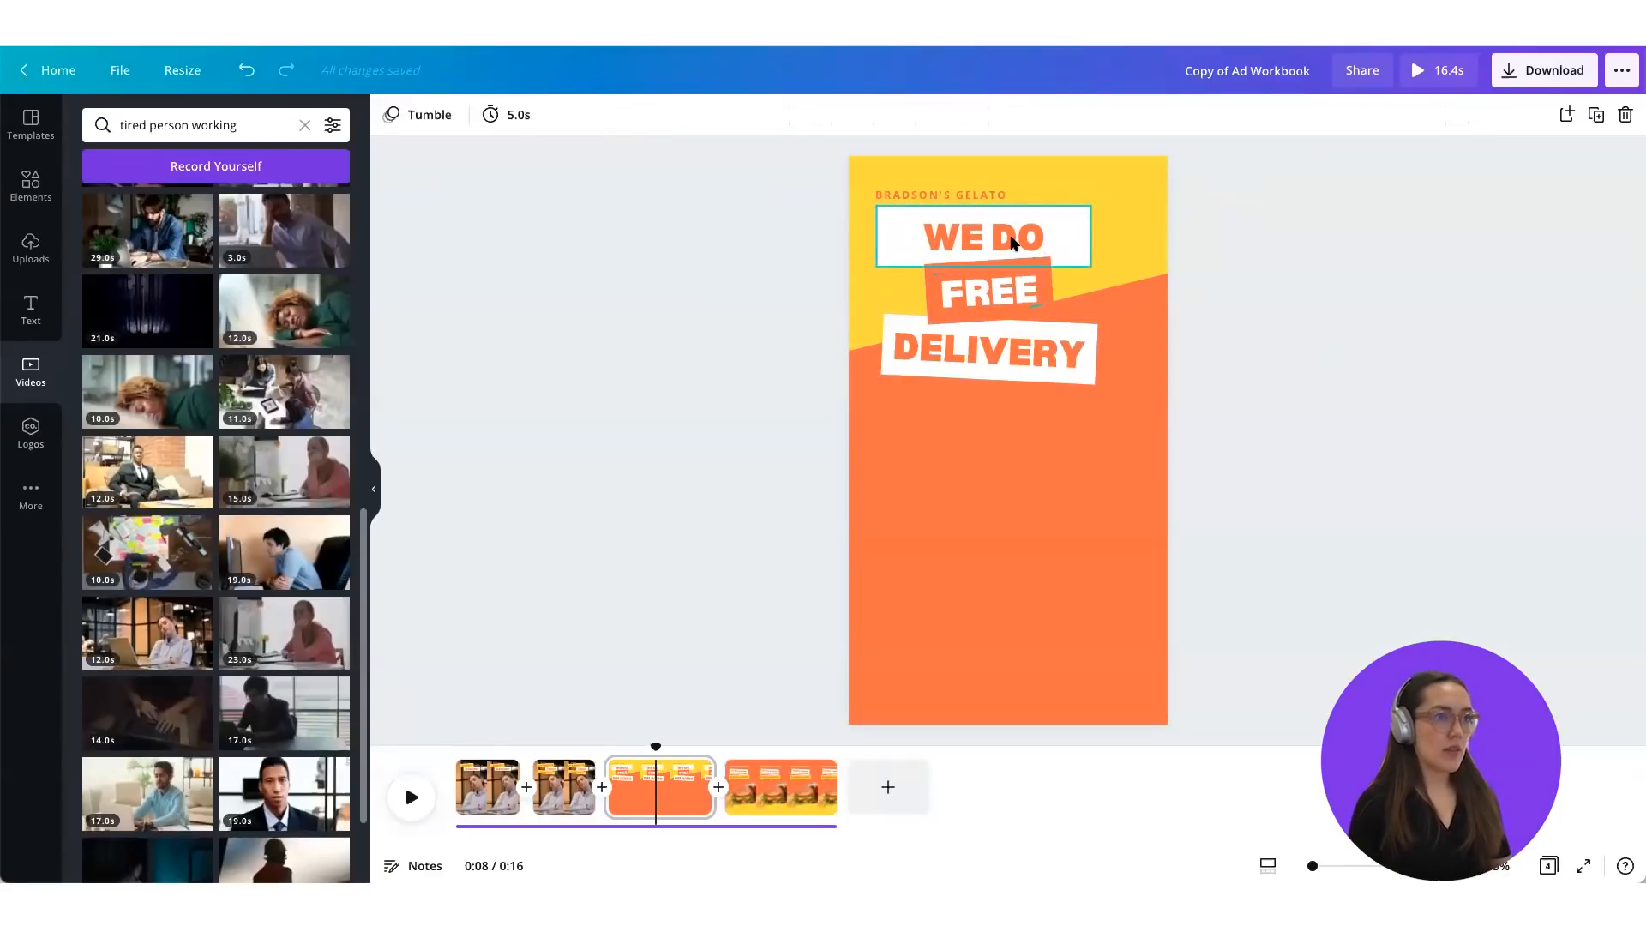
drag(1011, 243, 1007, 252)
drag(1048, 238, 1020, 244)
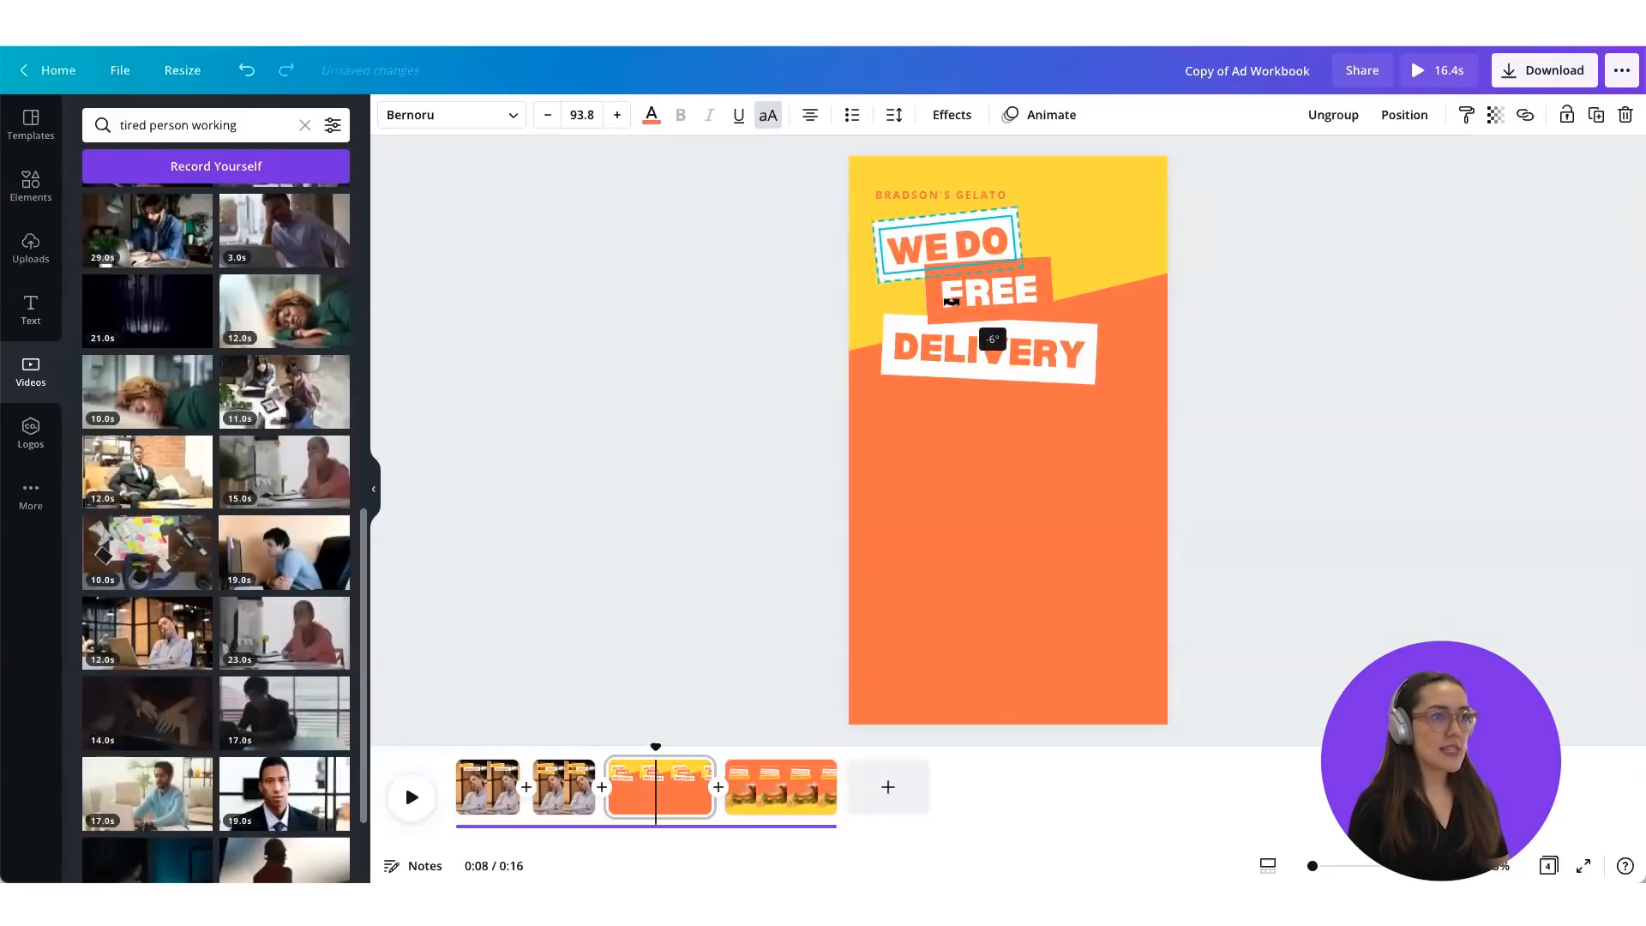
click(692, 810)
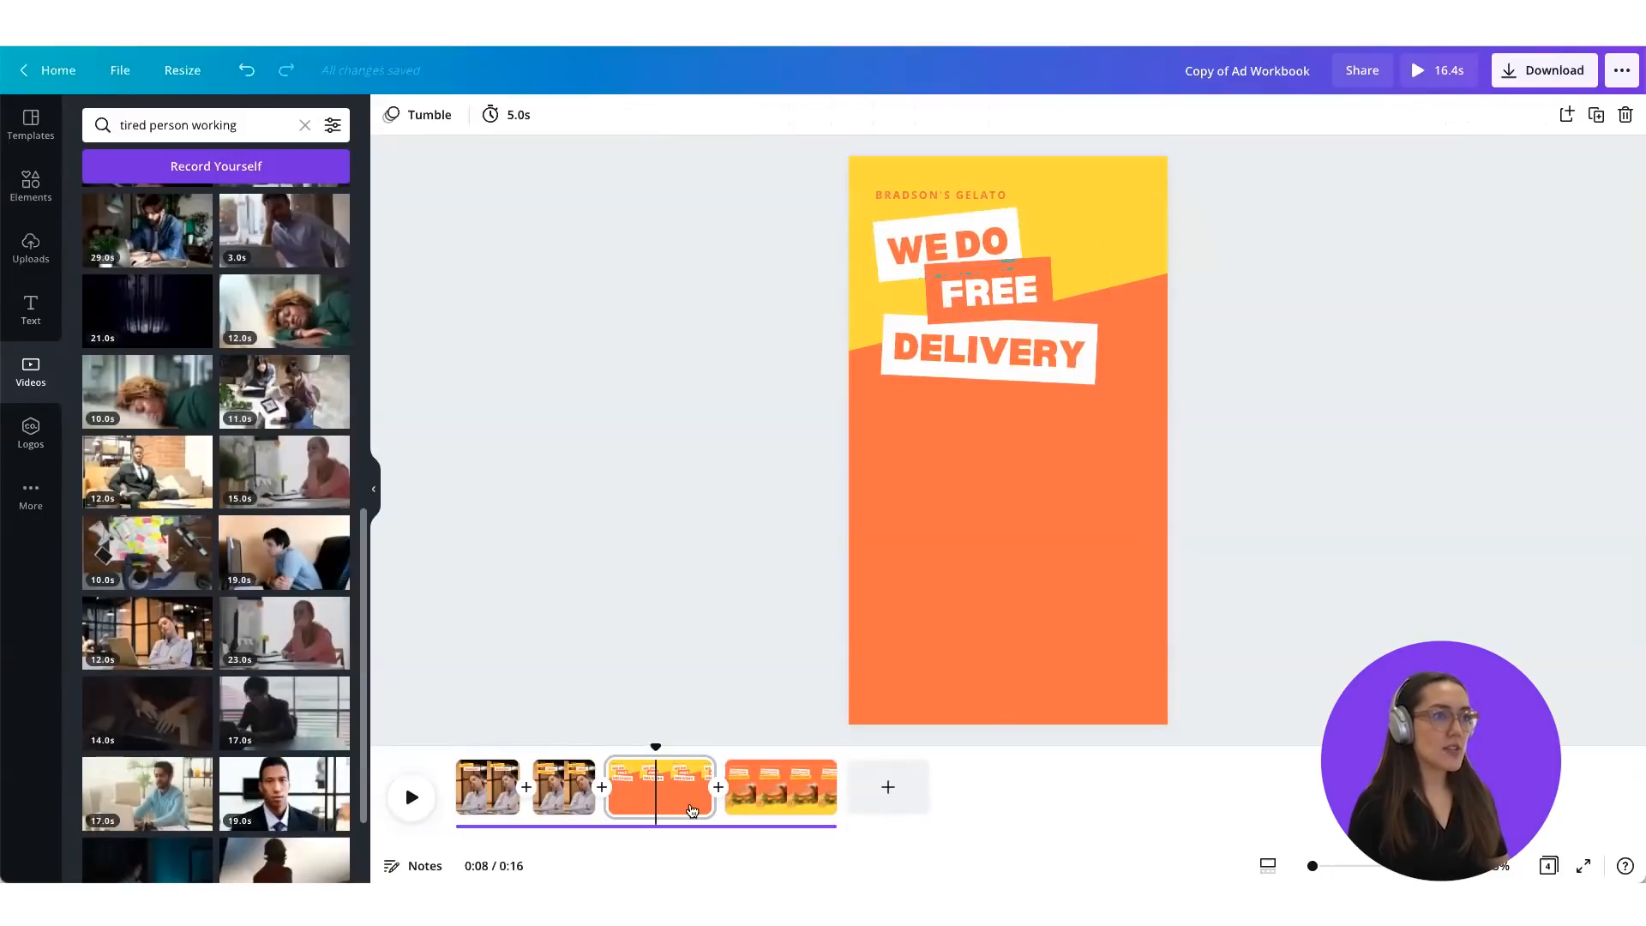
Step: Review the first two pages' headings and return to the third page
click(484, 794)
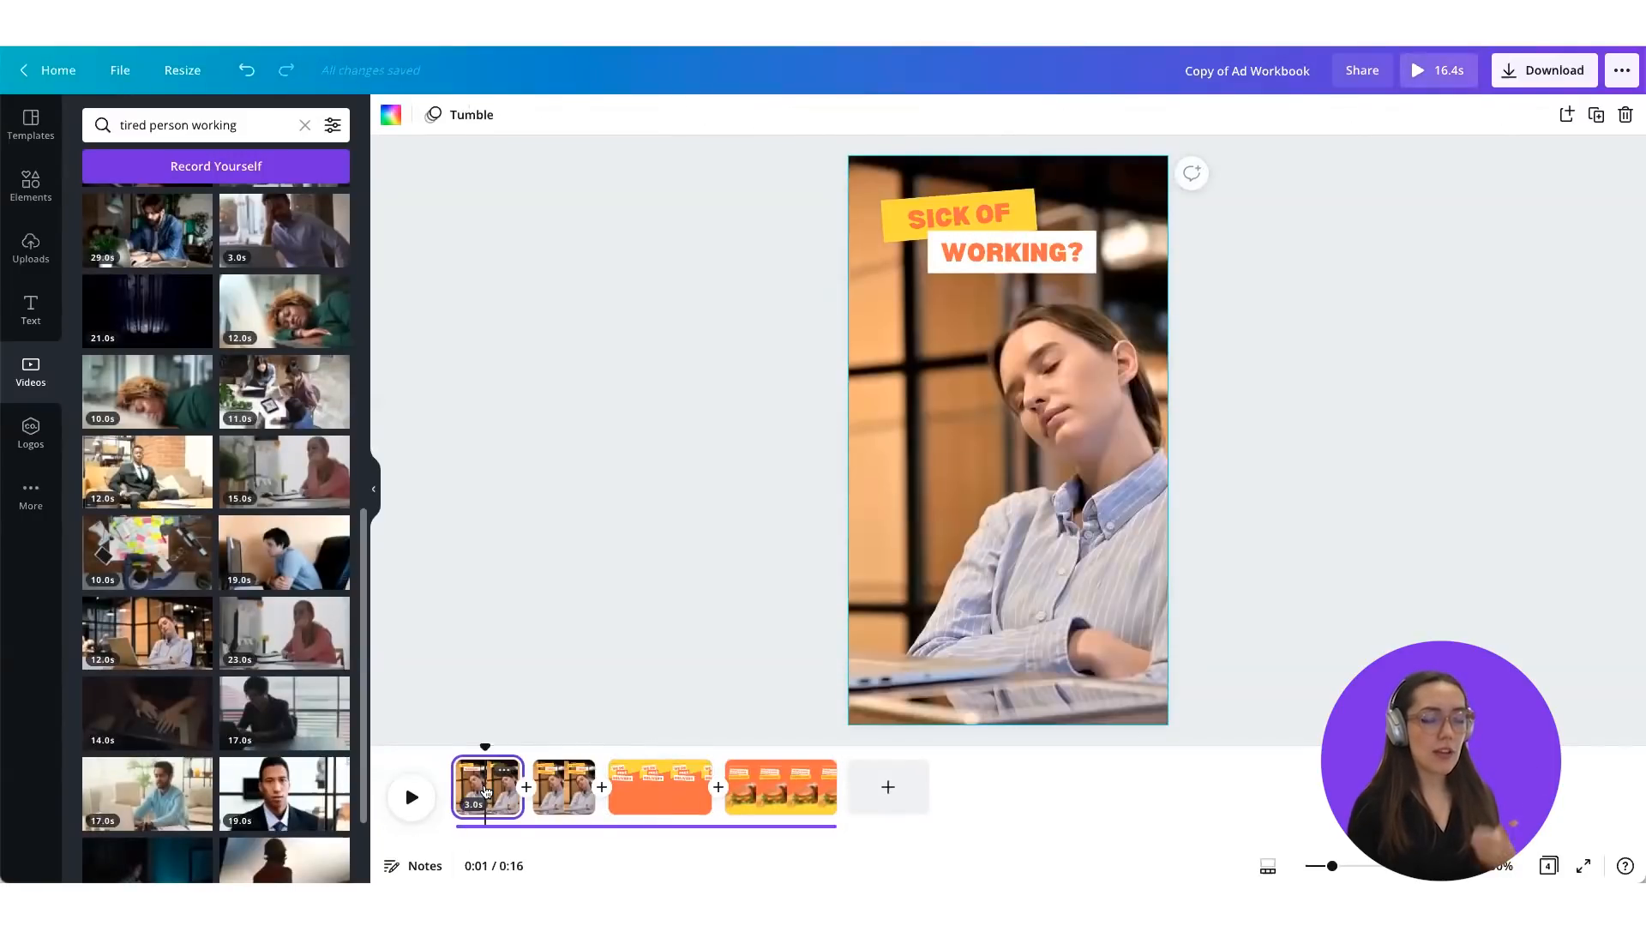
click(573, 795)
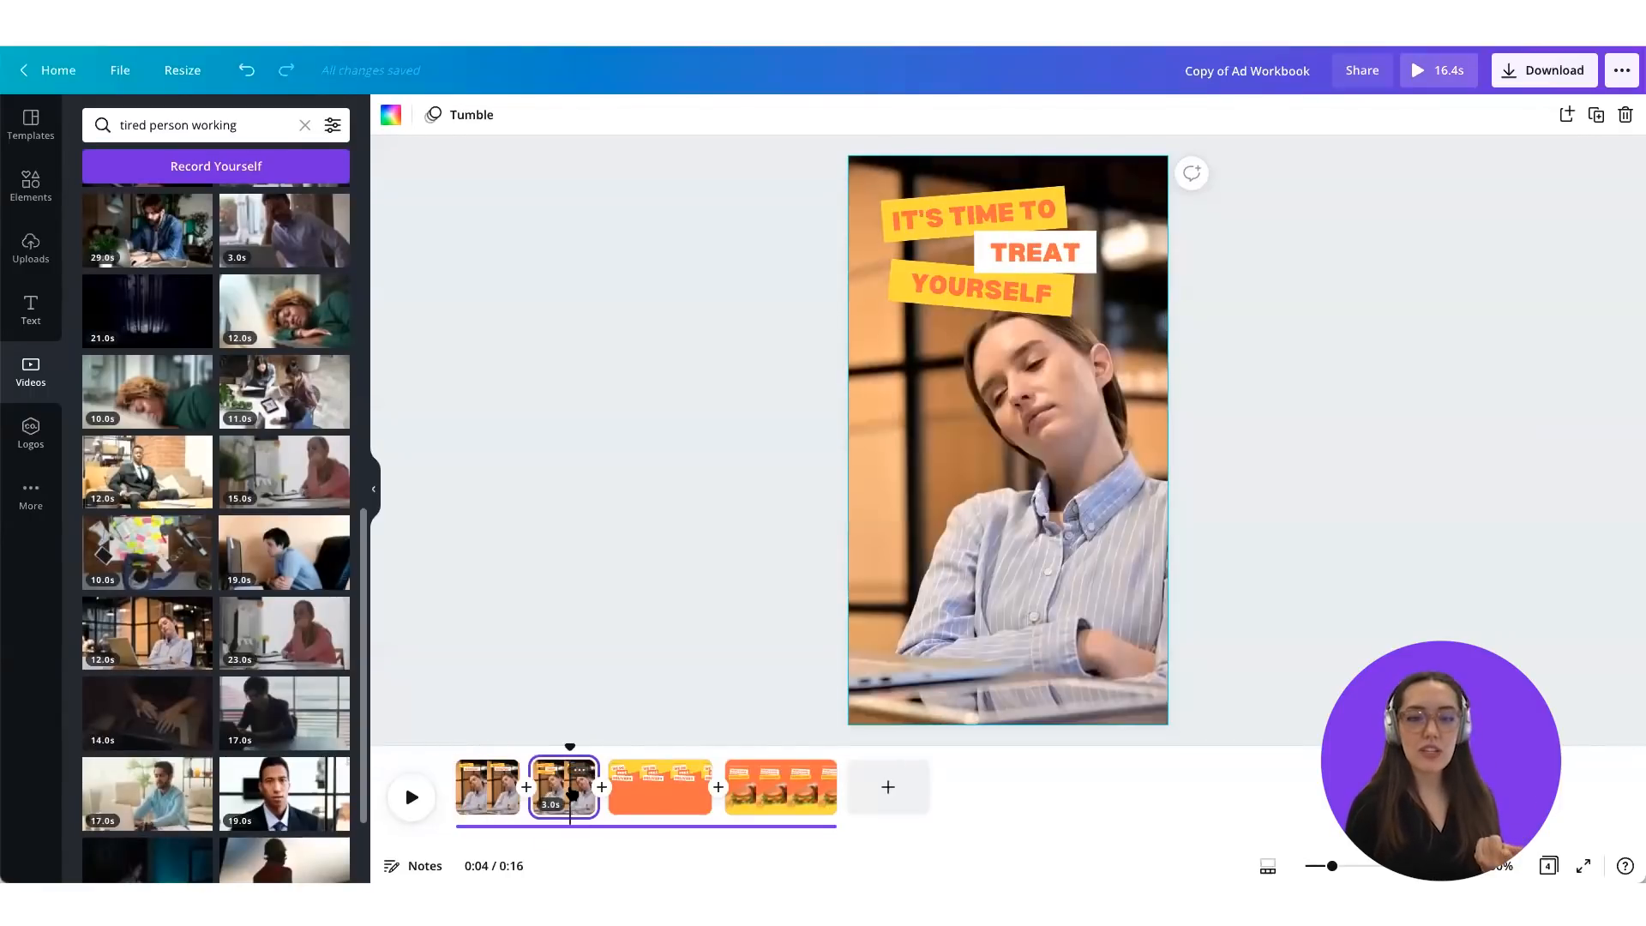
click(671, 791)
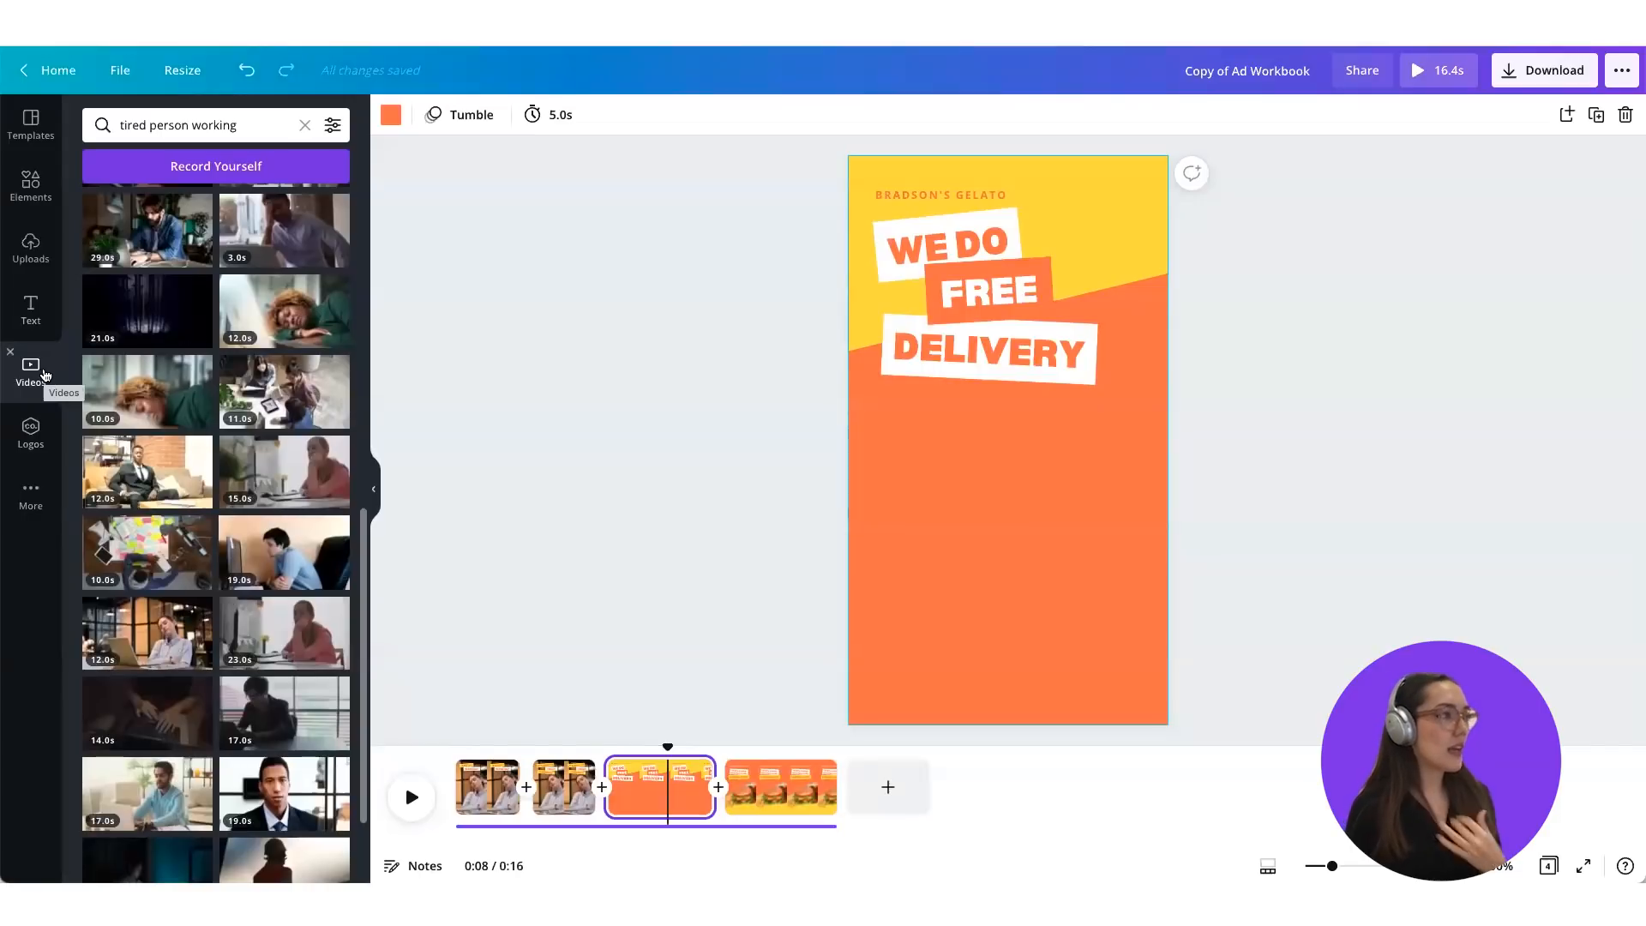
Step: Search the videos for "gelato" and set the 8.0-second clip of gelato tubs as the third page's background
drag(295, 125, 114, 116)
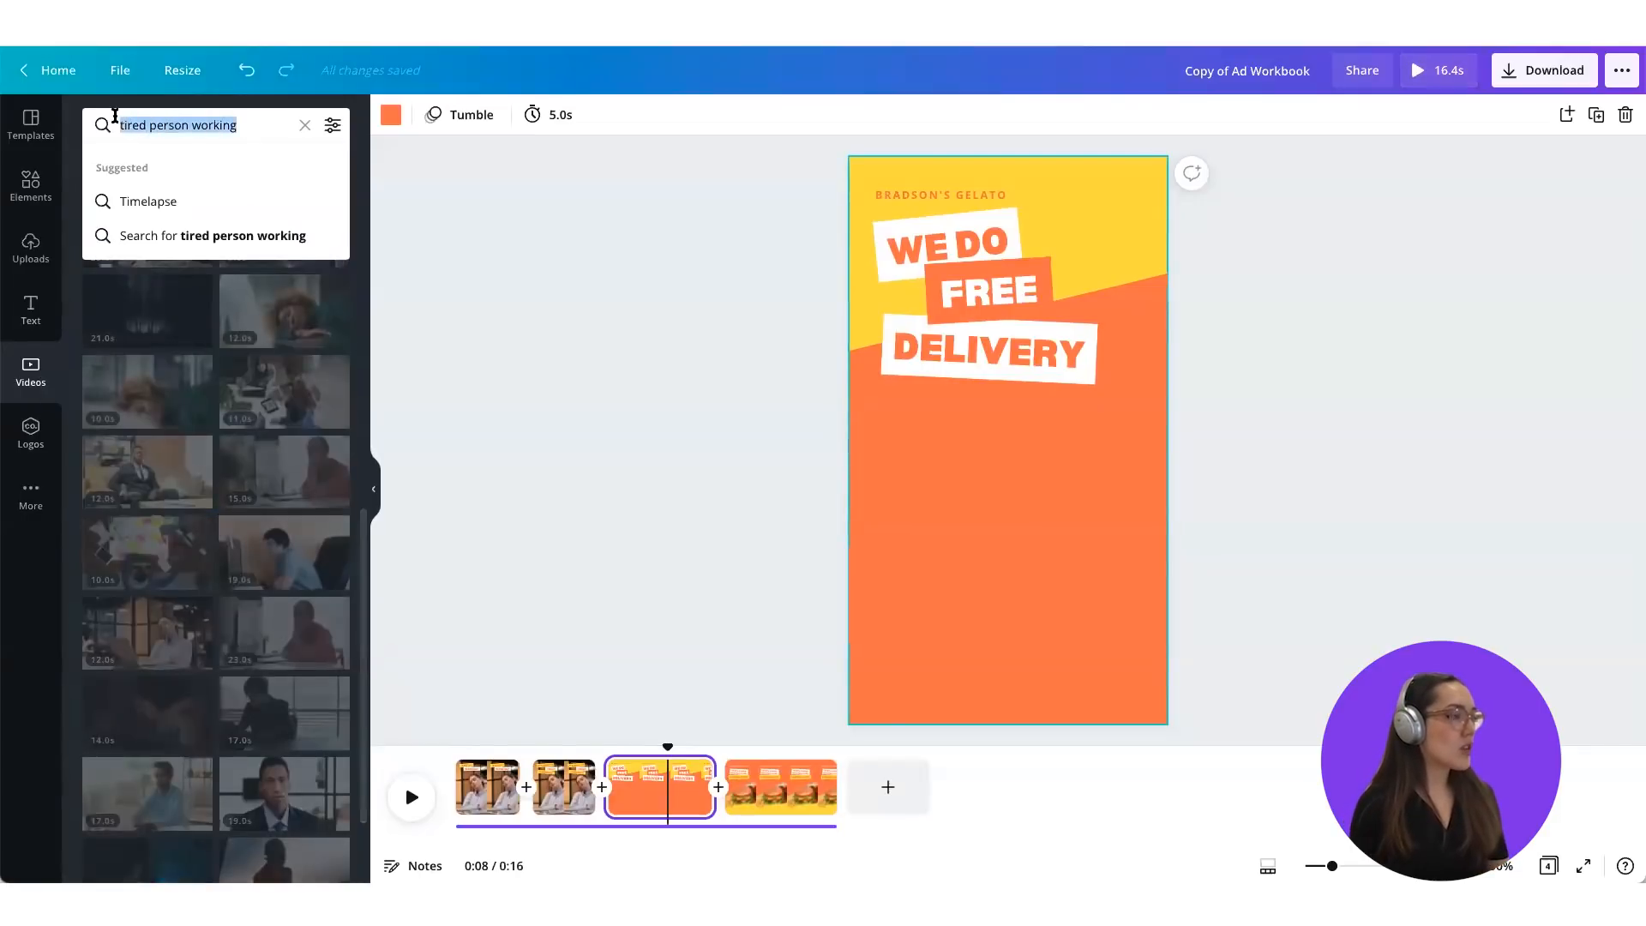
text(gelato)
key(Return)
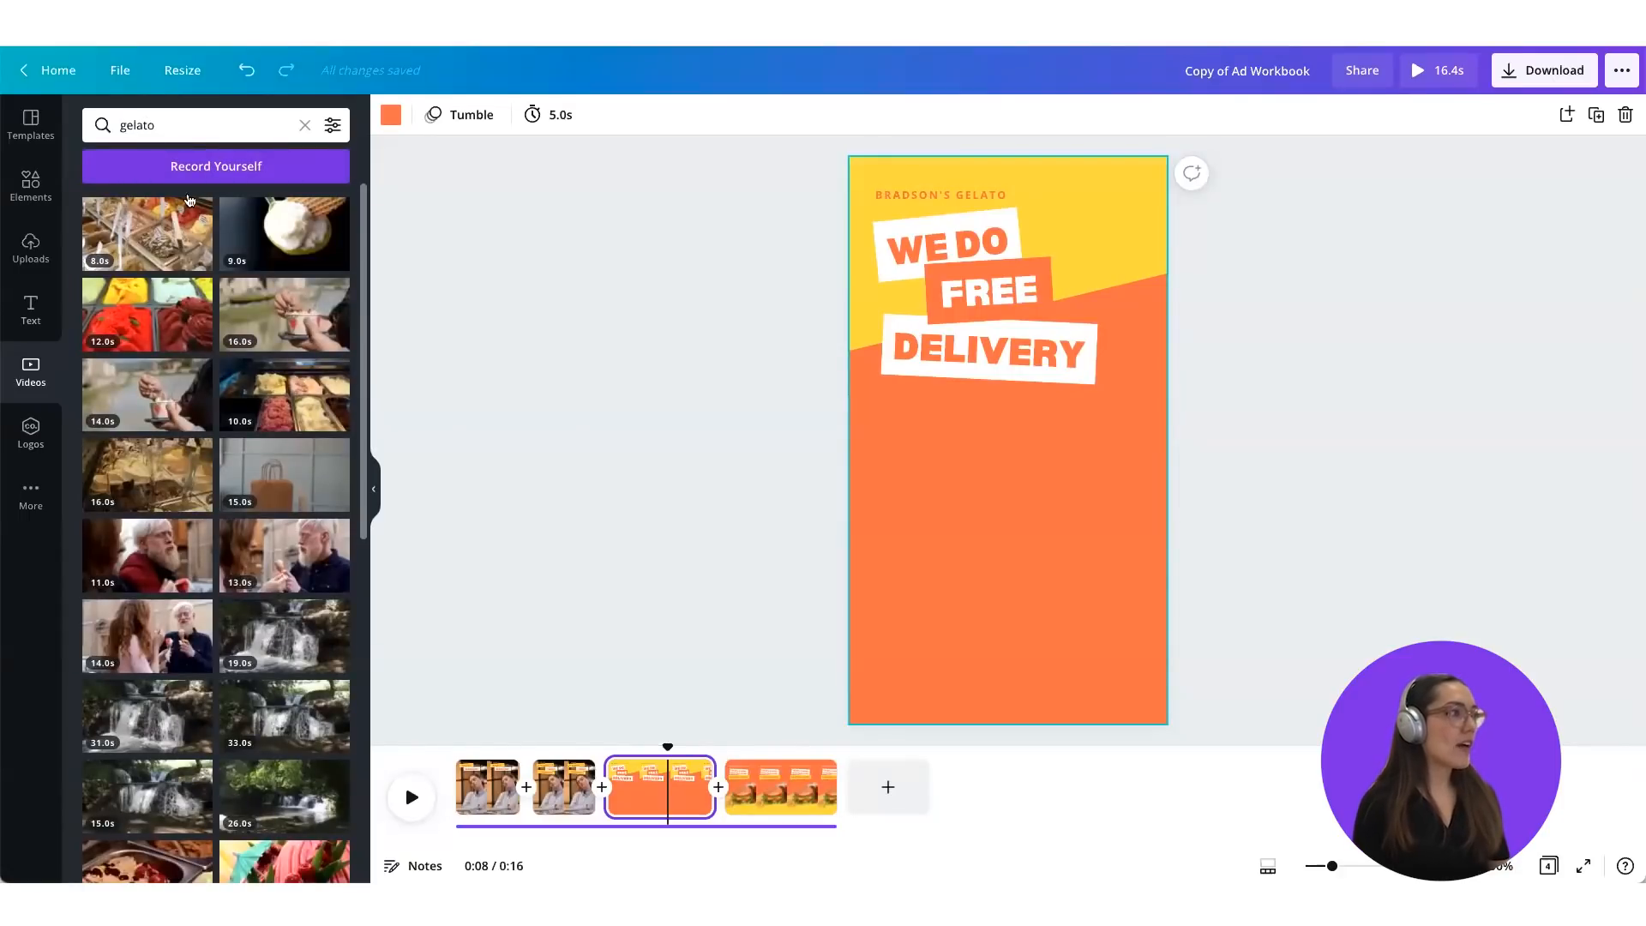
scroll(192, 328, down, 2)
scroll(192, 328, up, 1)
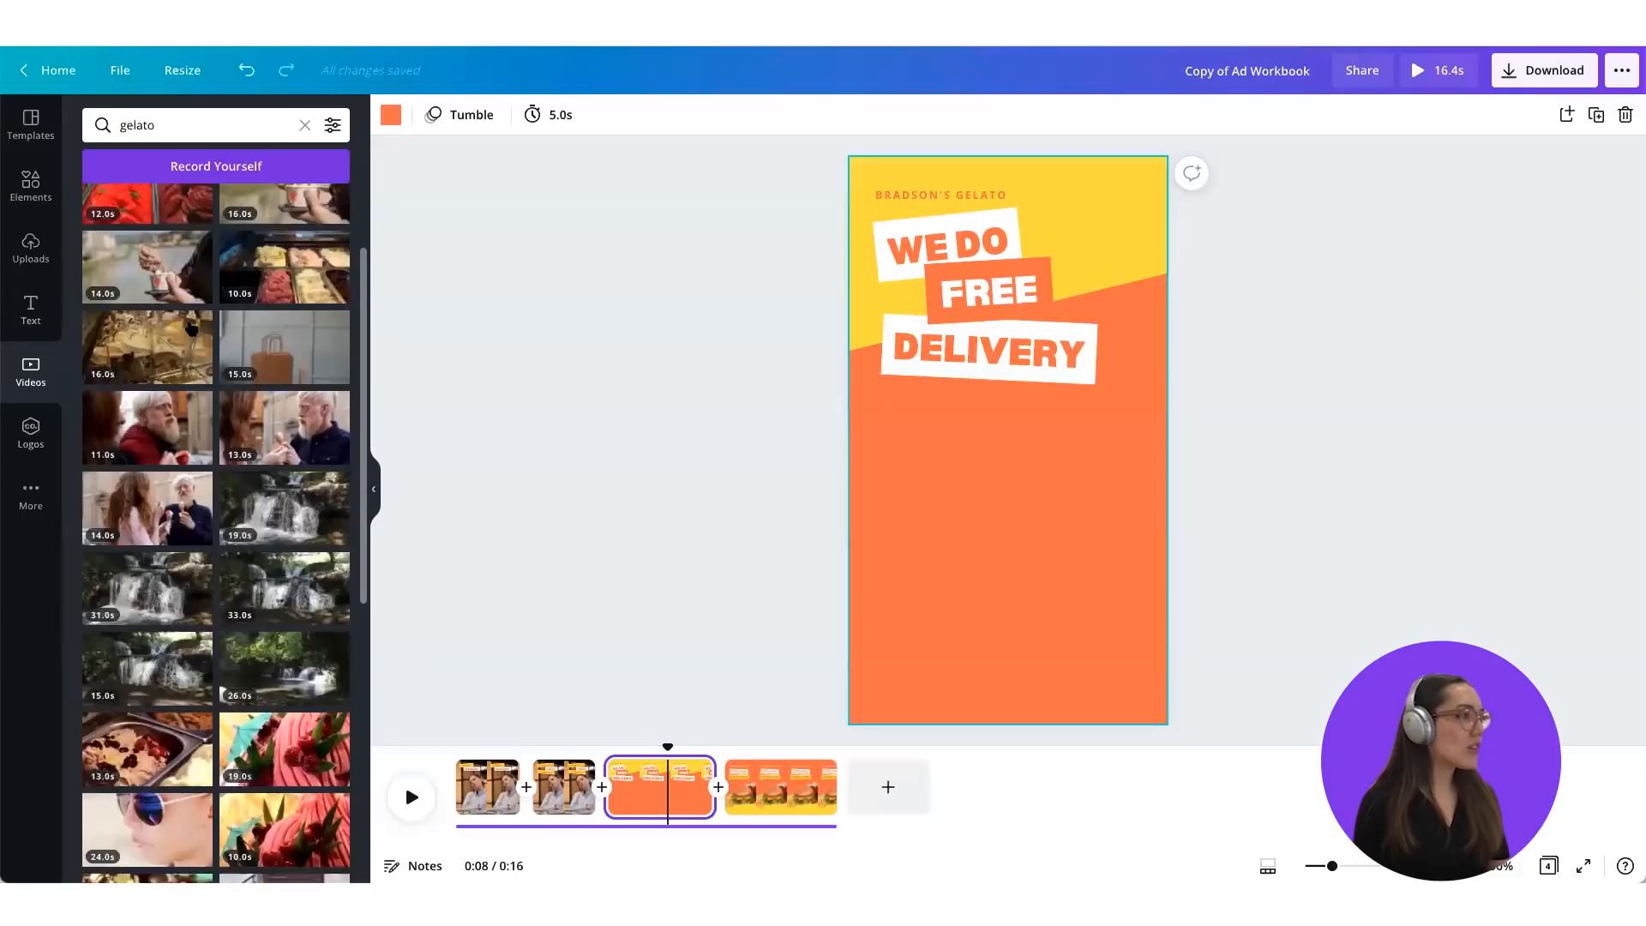
scroll(192, 327, up, 2)
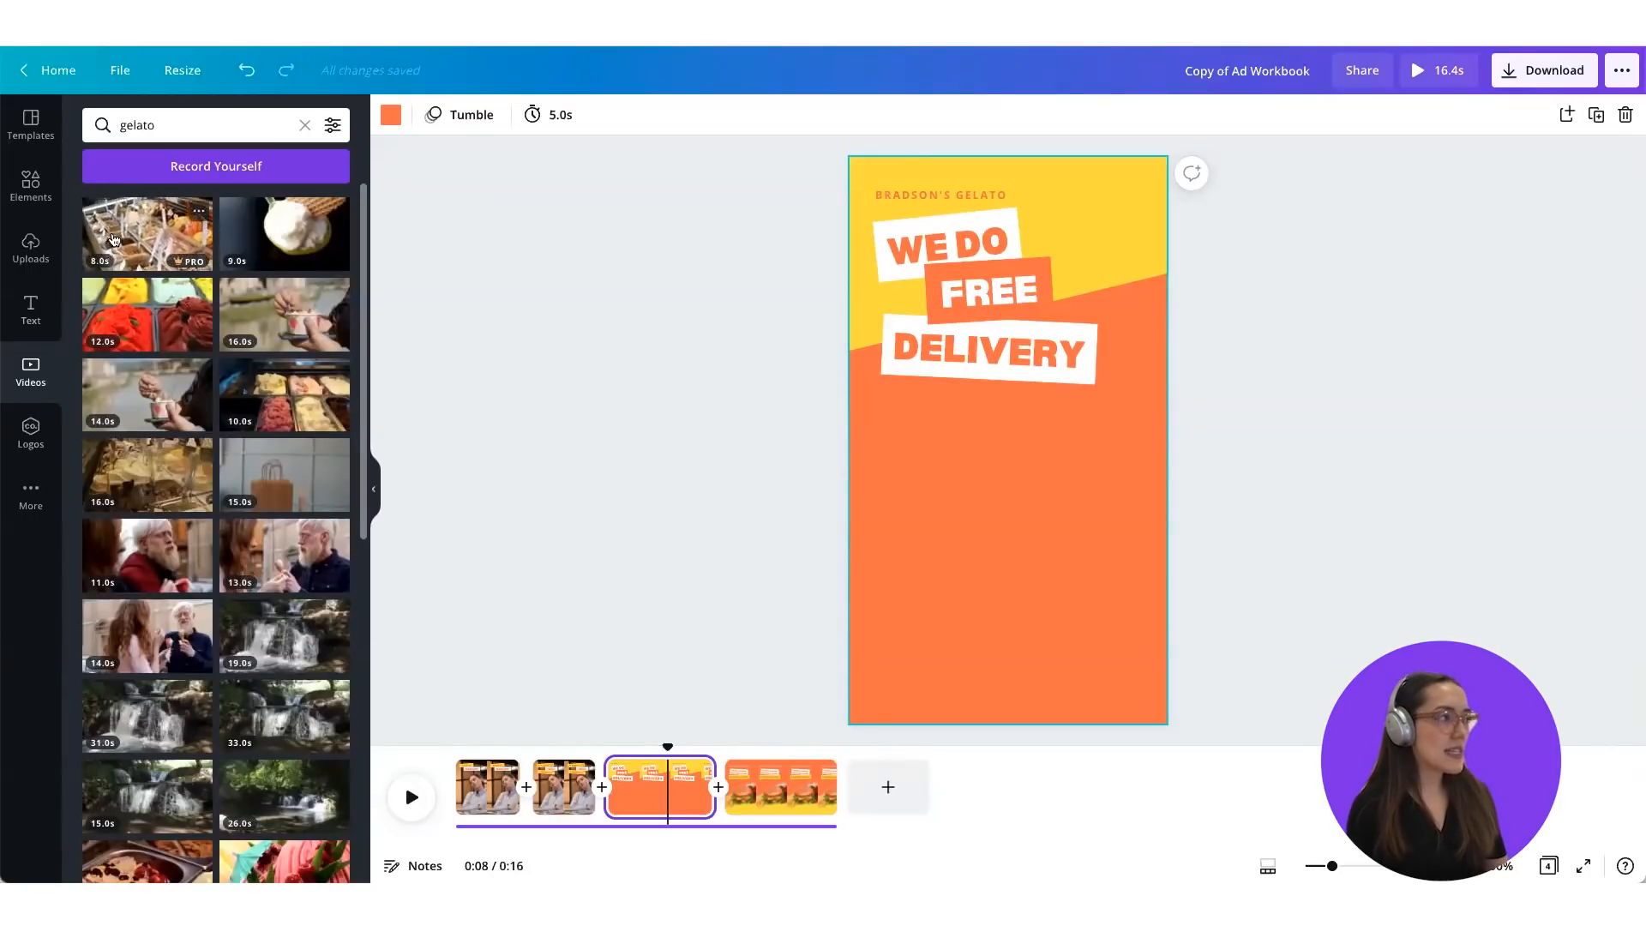
drag(102, 219, 860, 382)
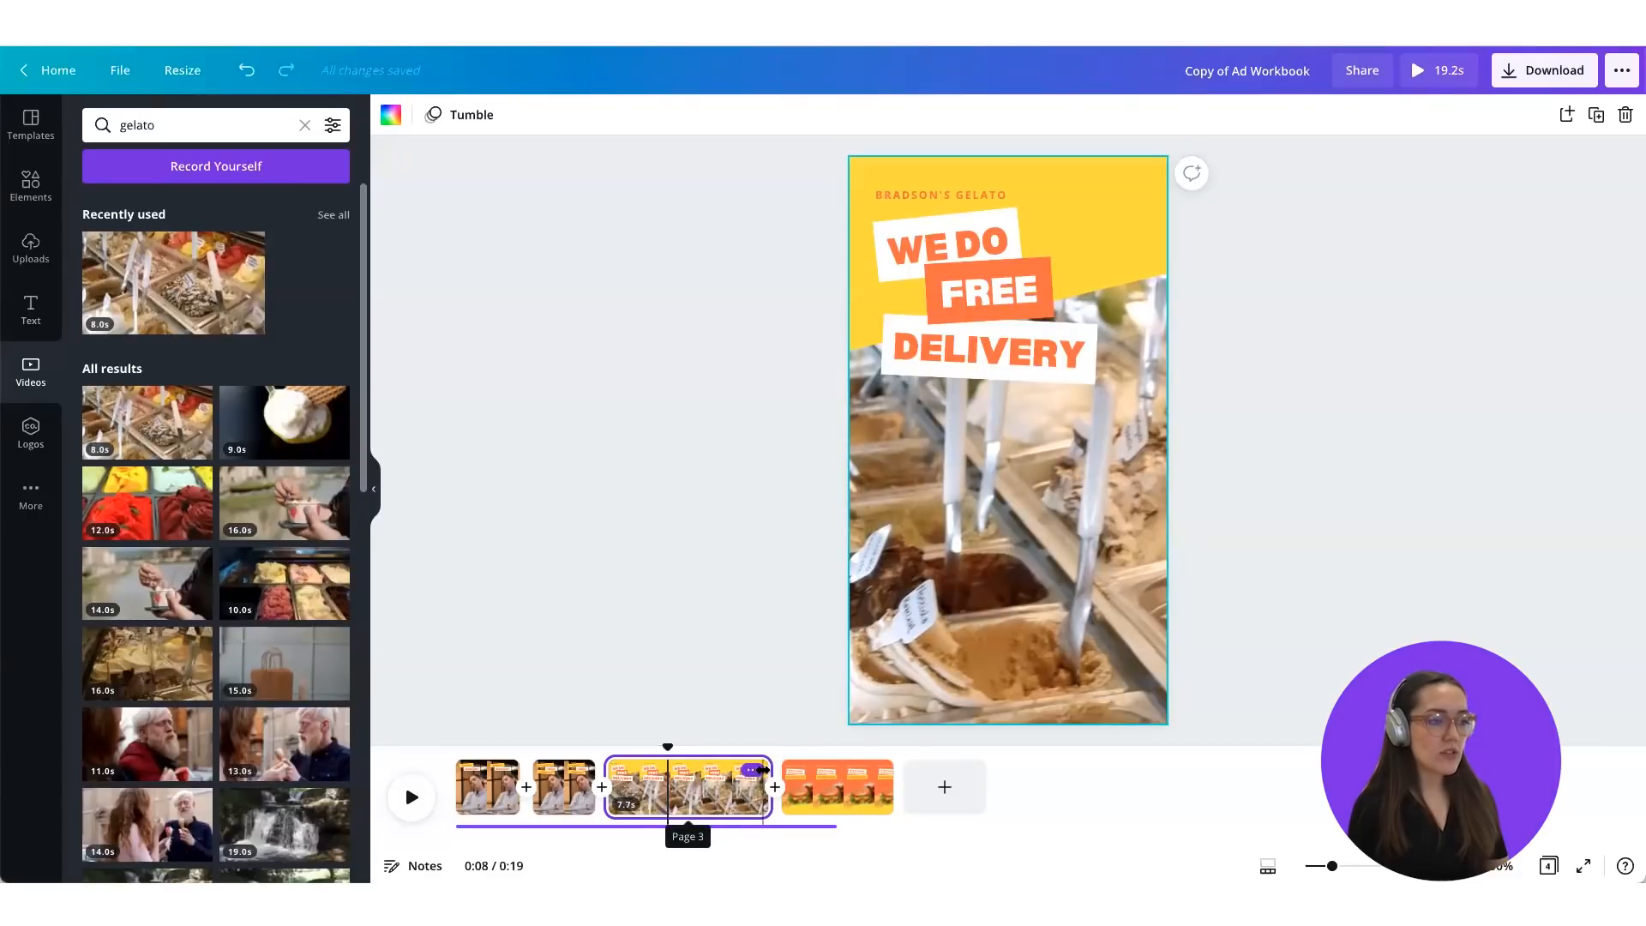
Step: Trim the third page to 3.5 seconds and enlarge the timeline thumbnails
drag(766, 769, 674, 770)
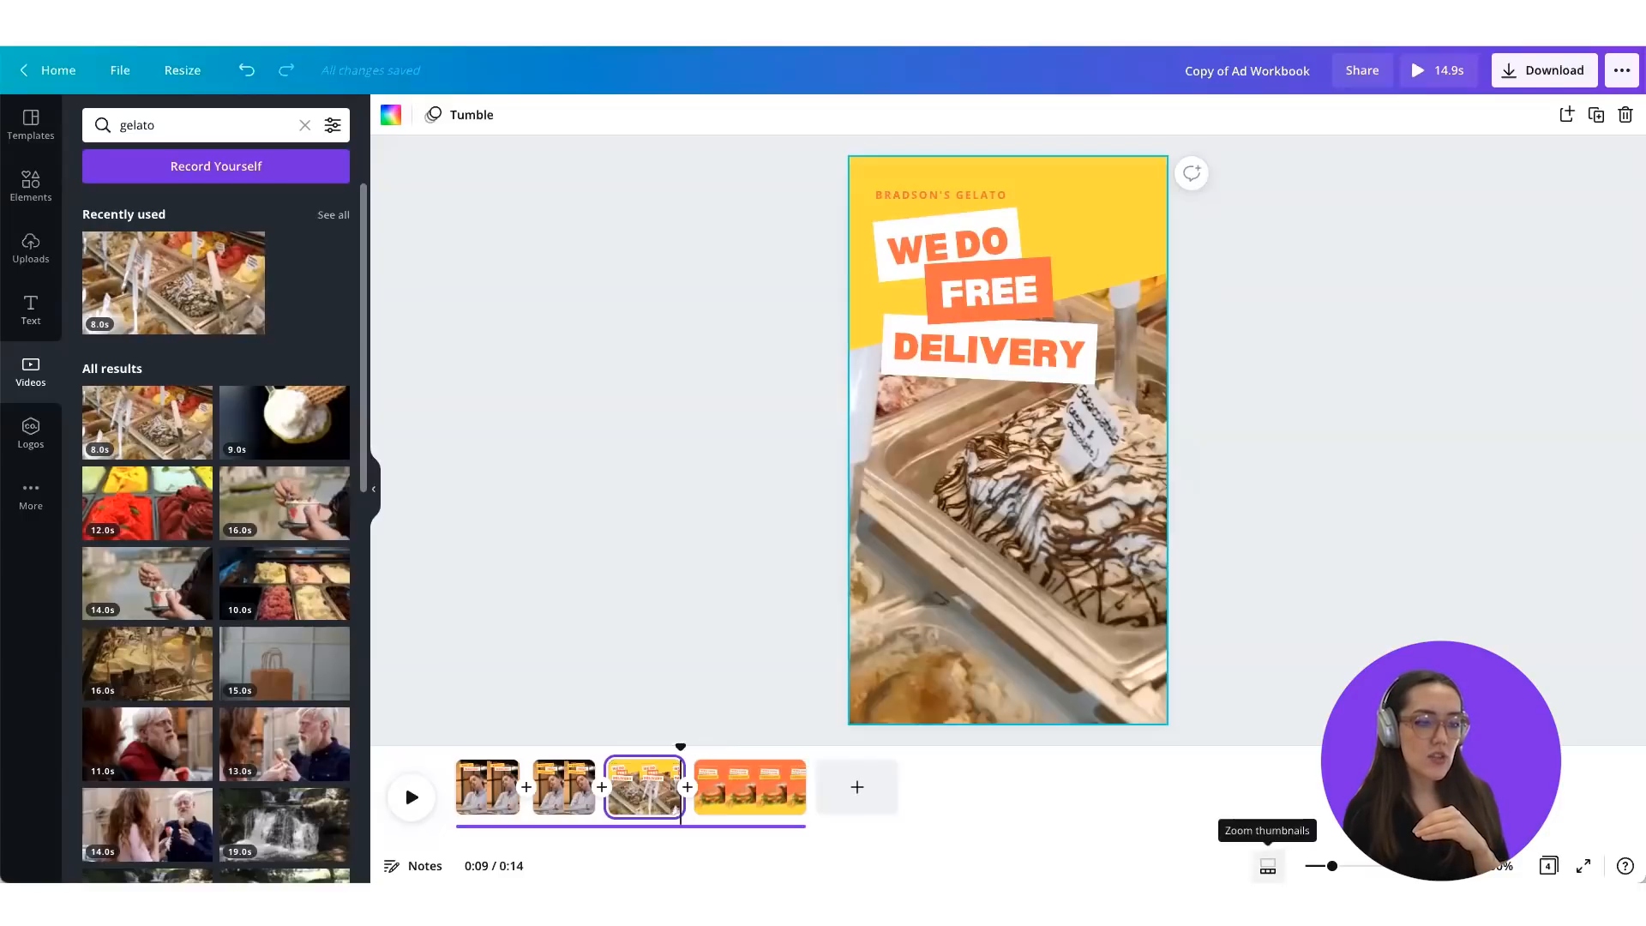
click(1268, 867)
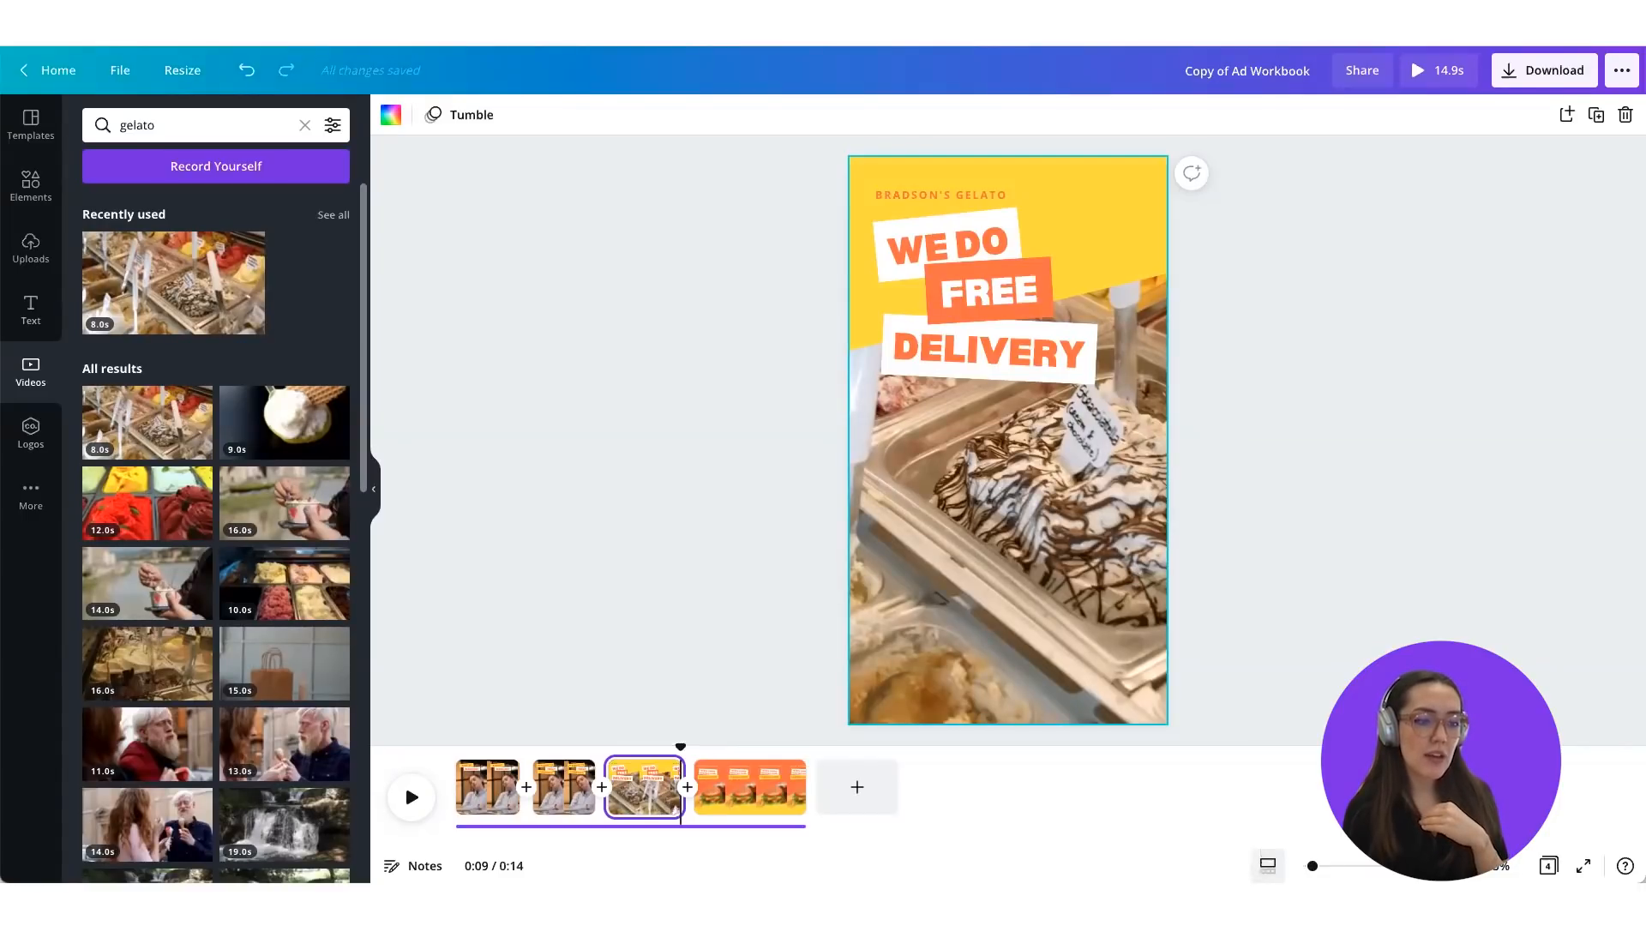
click(1269, 866)
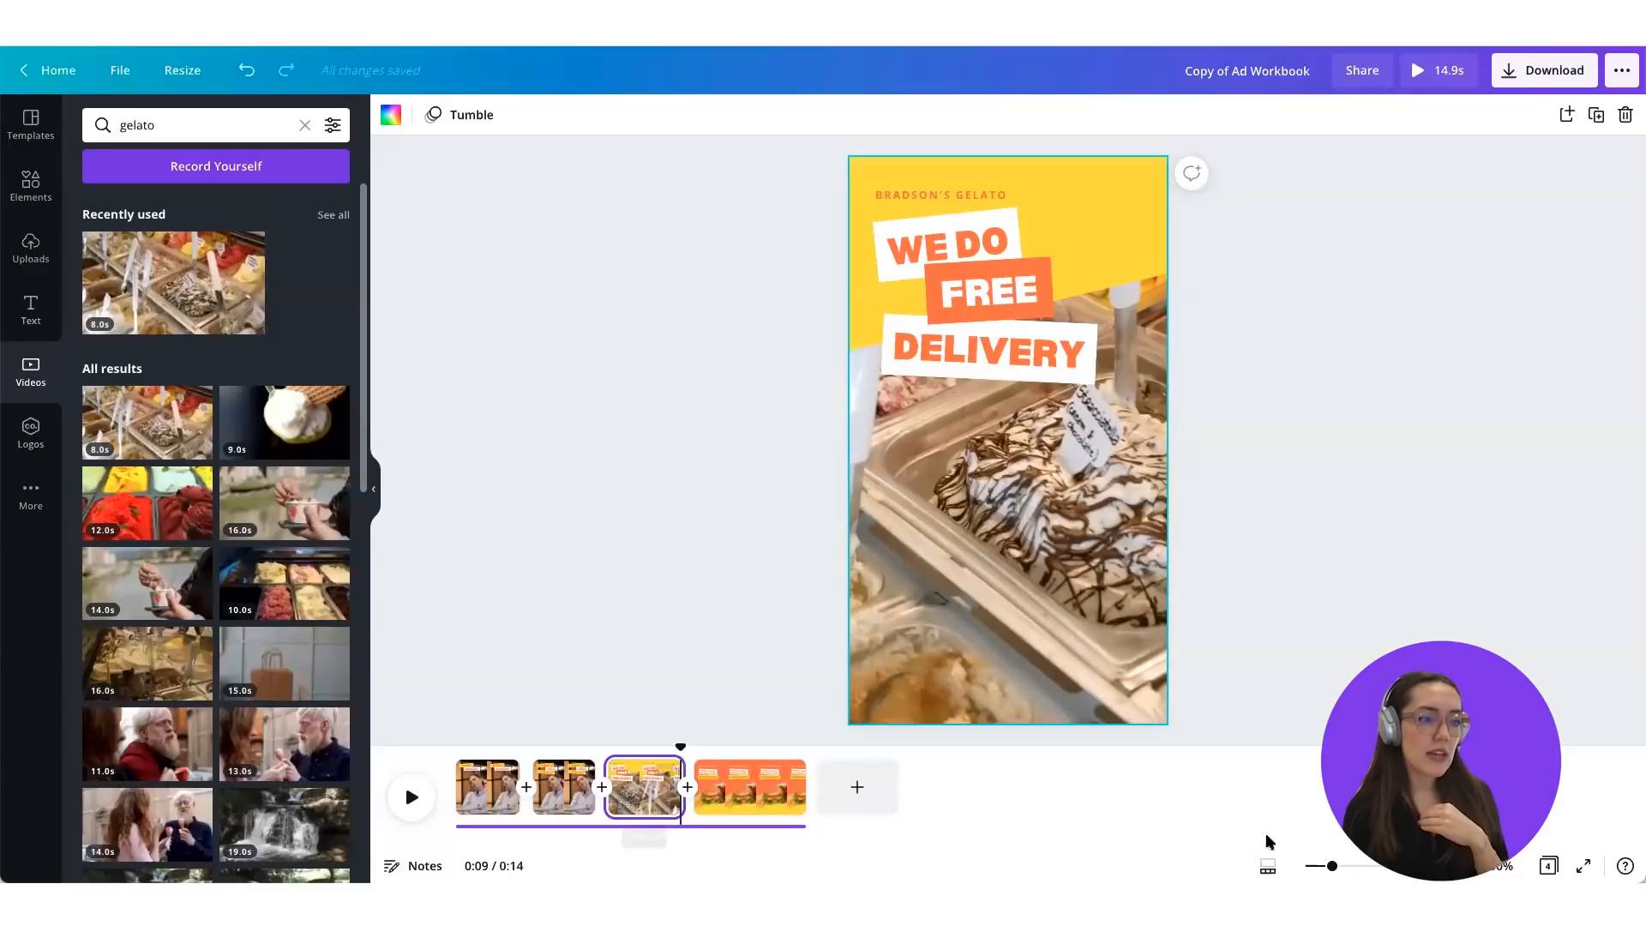
drag(1332, 866, 1375, 867)
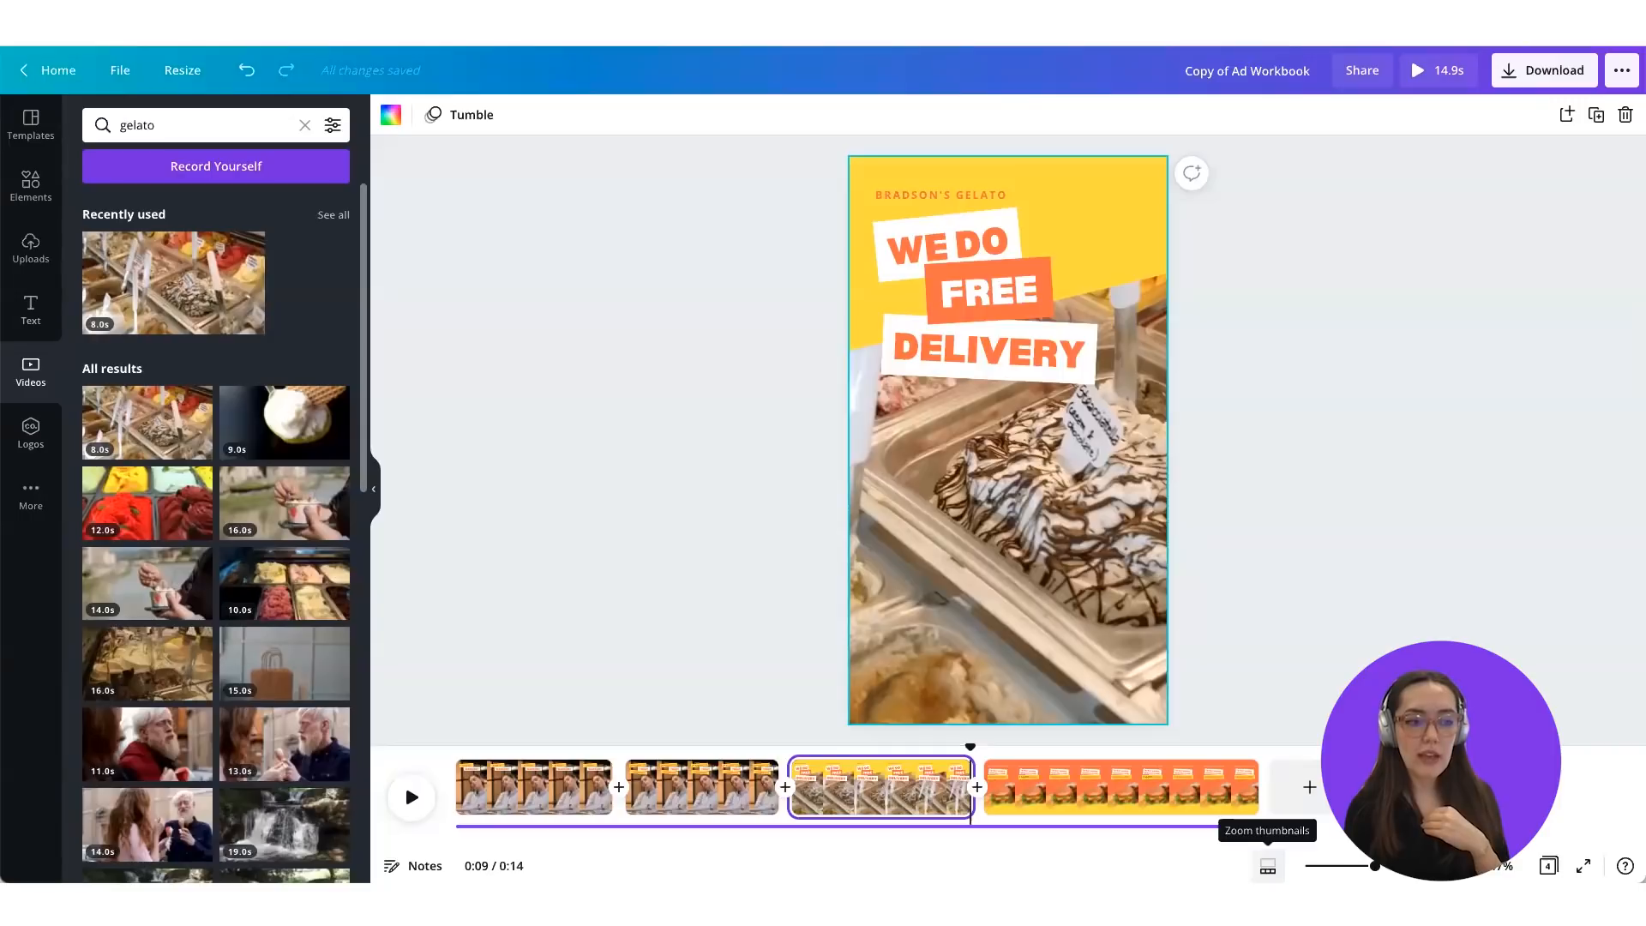
click(1268, 866)
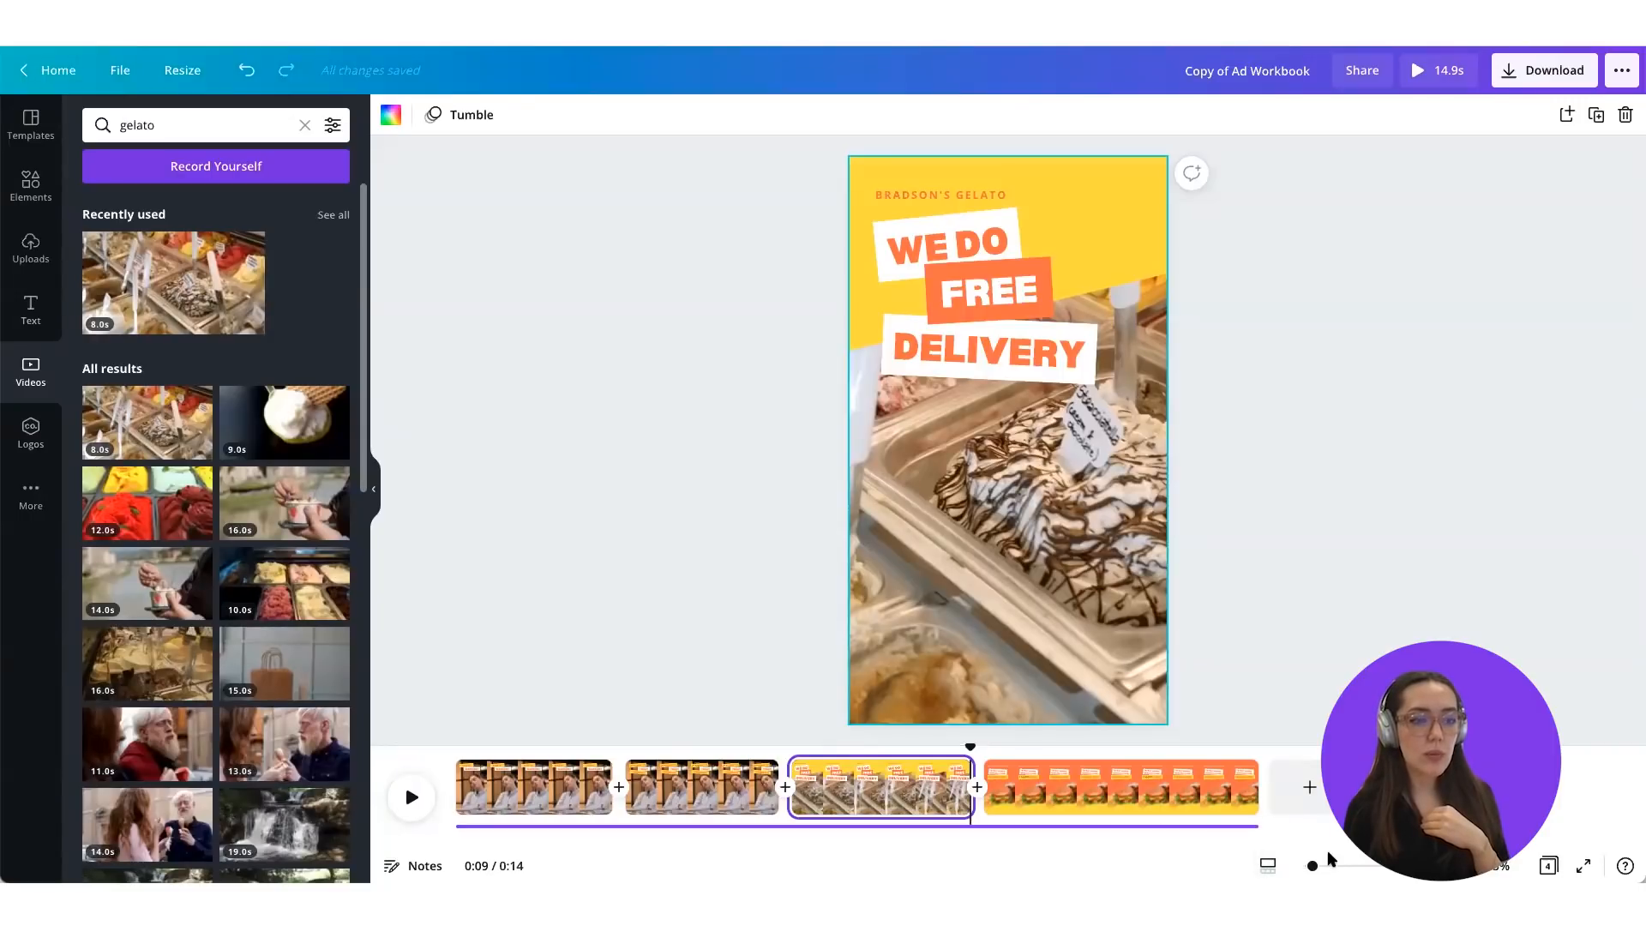
mouse_move(1312, 866)
mouse_down()
mouse_move(1343, 866)
mouse_move(1324, 866)
mouse_up()
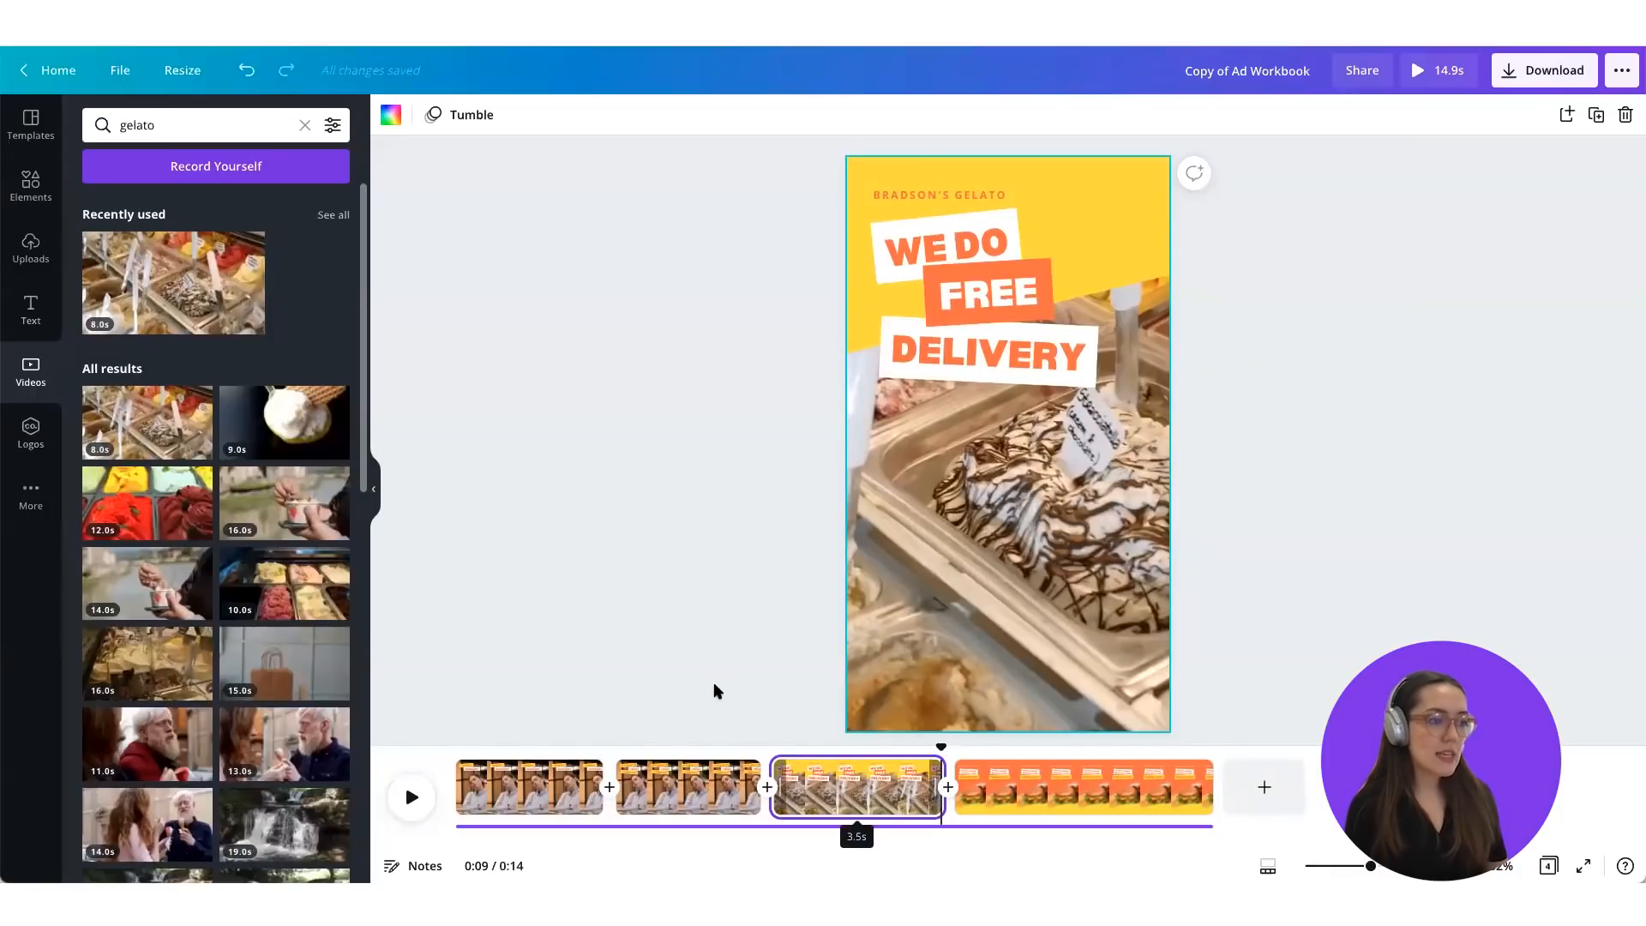
click(467, 737)
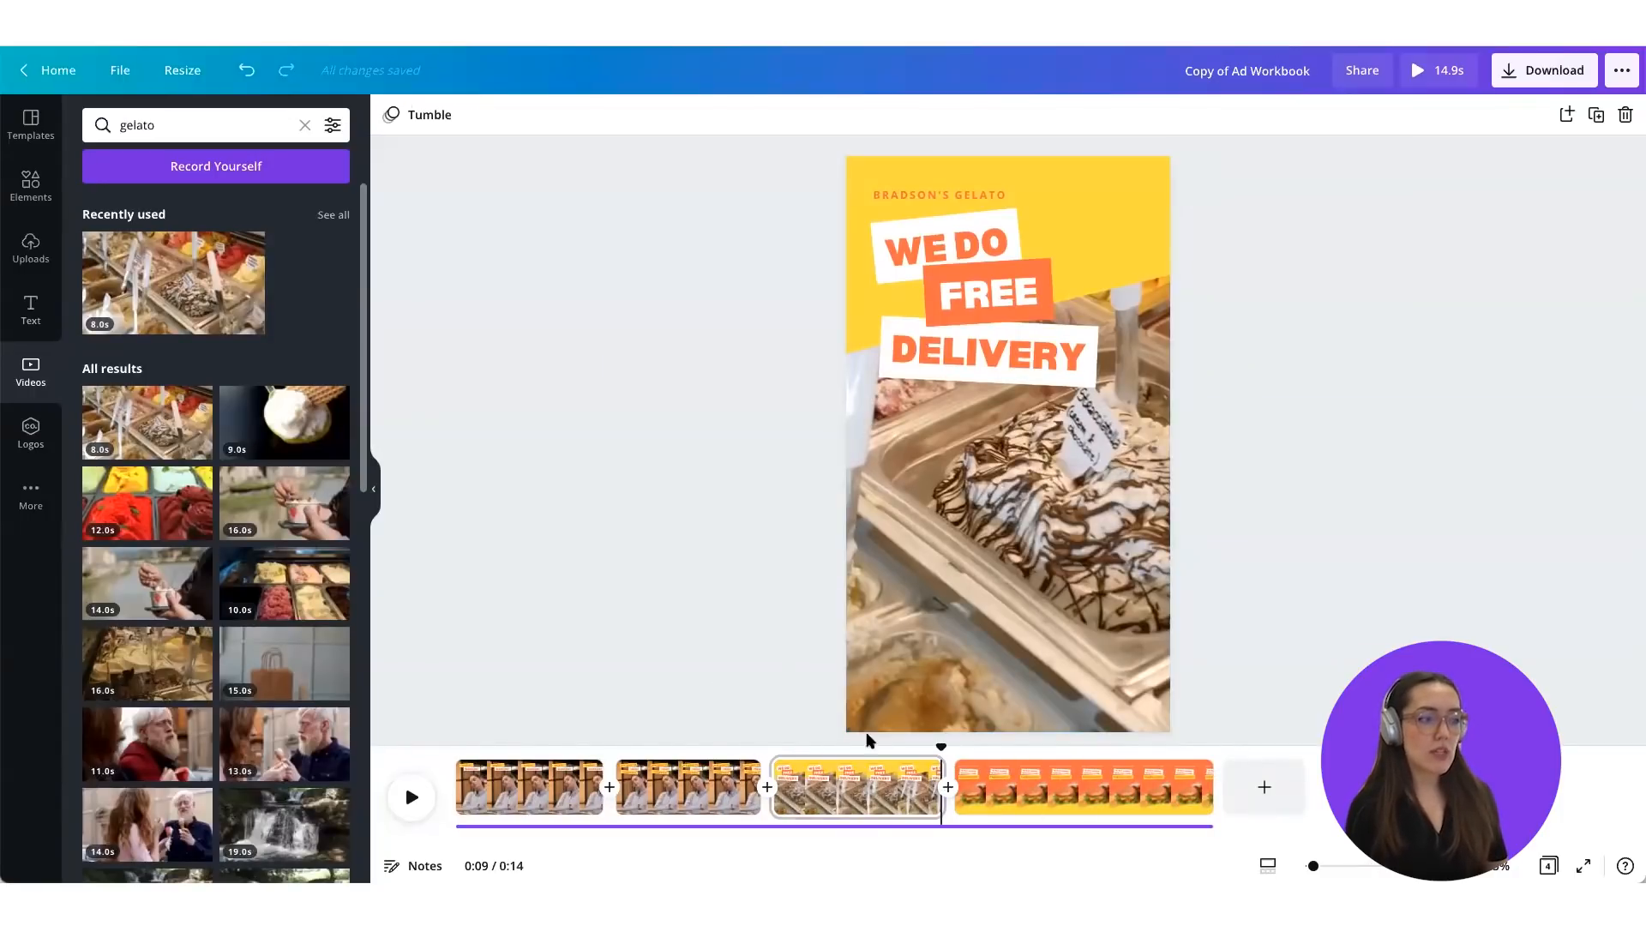
mouse_move(808, 804)
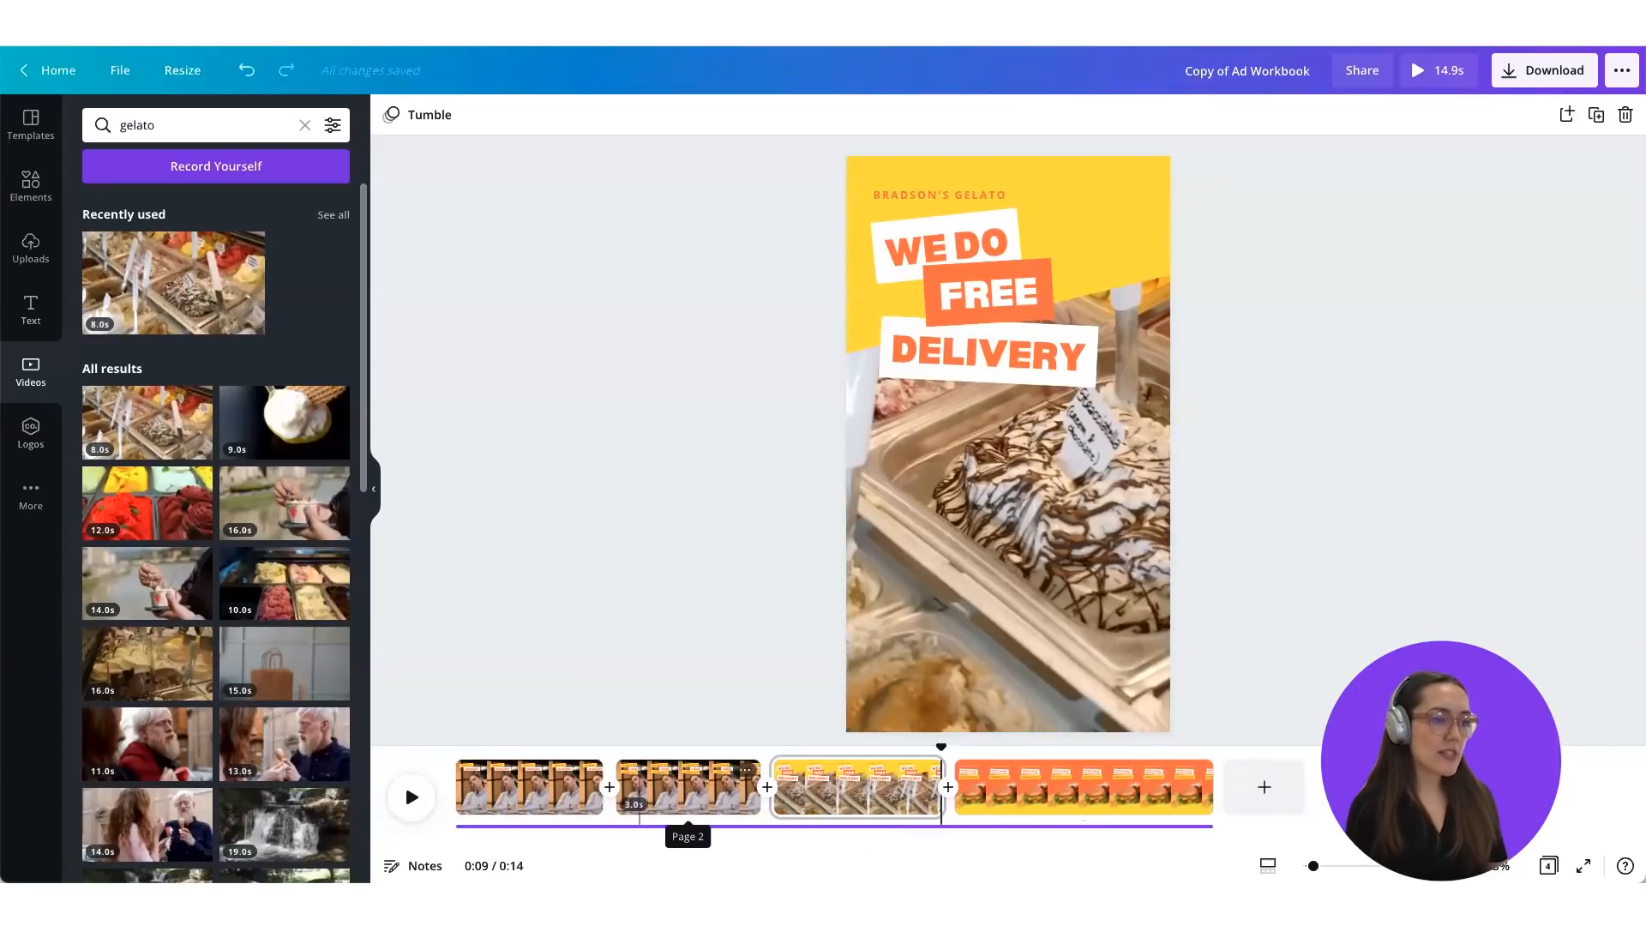
Step: Replace the "BRADSON'S DOWNTOWN DINER" heading on the fourth page with "BRADSON'S GELATO"
click(1036, 795)
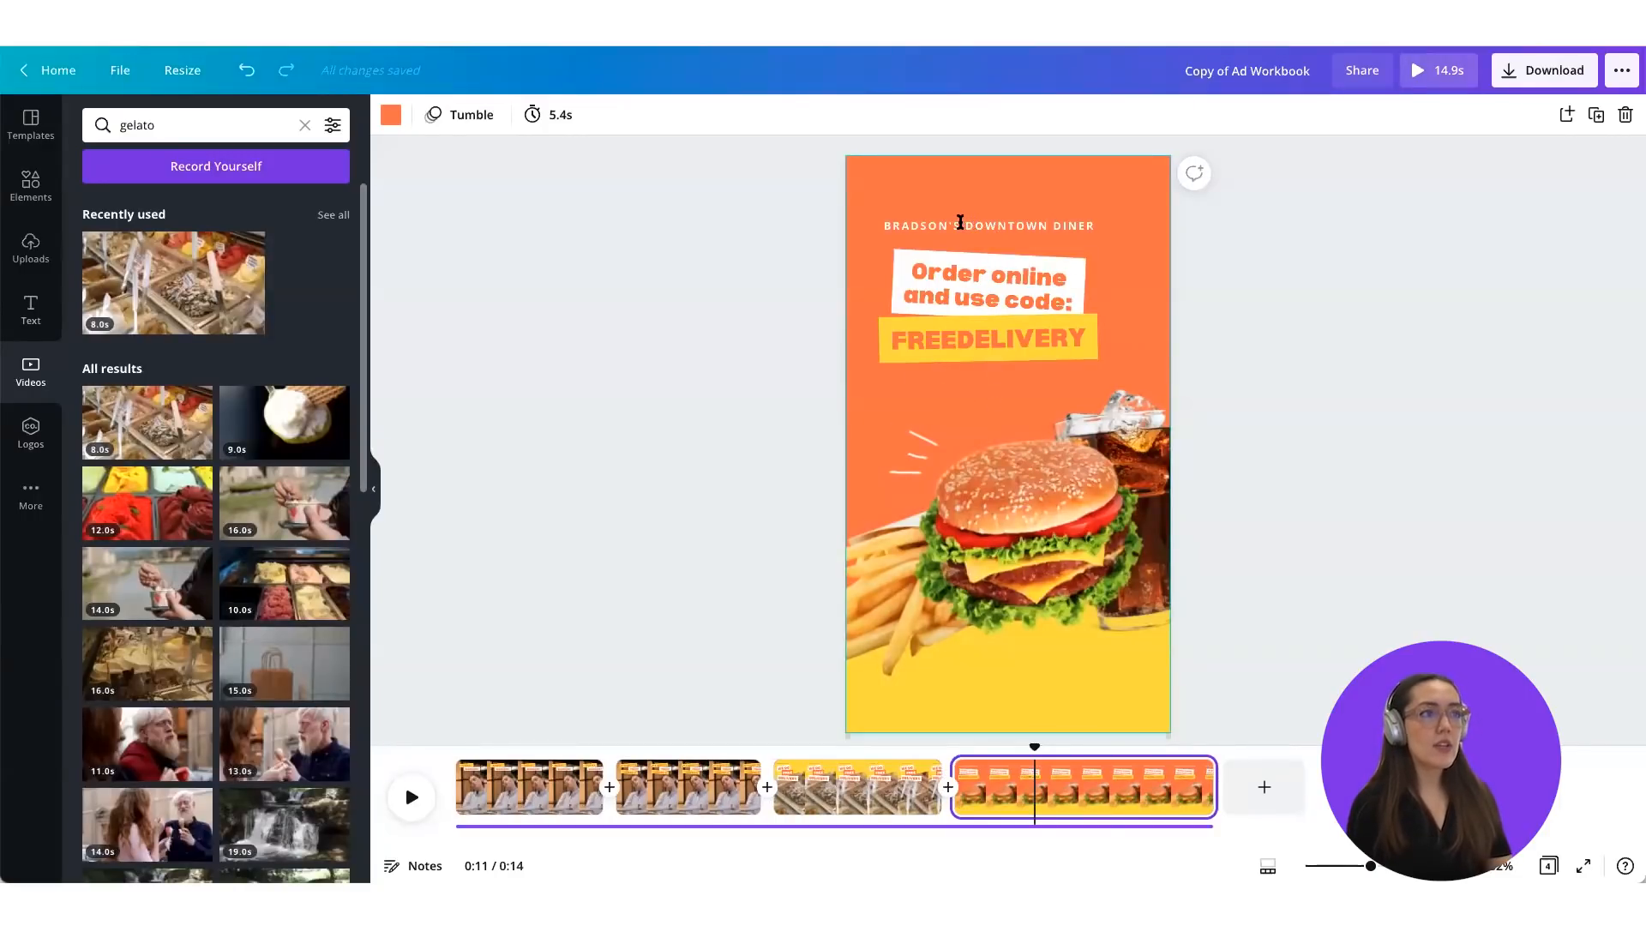
double_click(1091, 224)
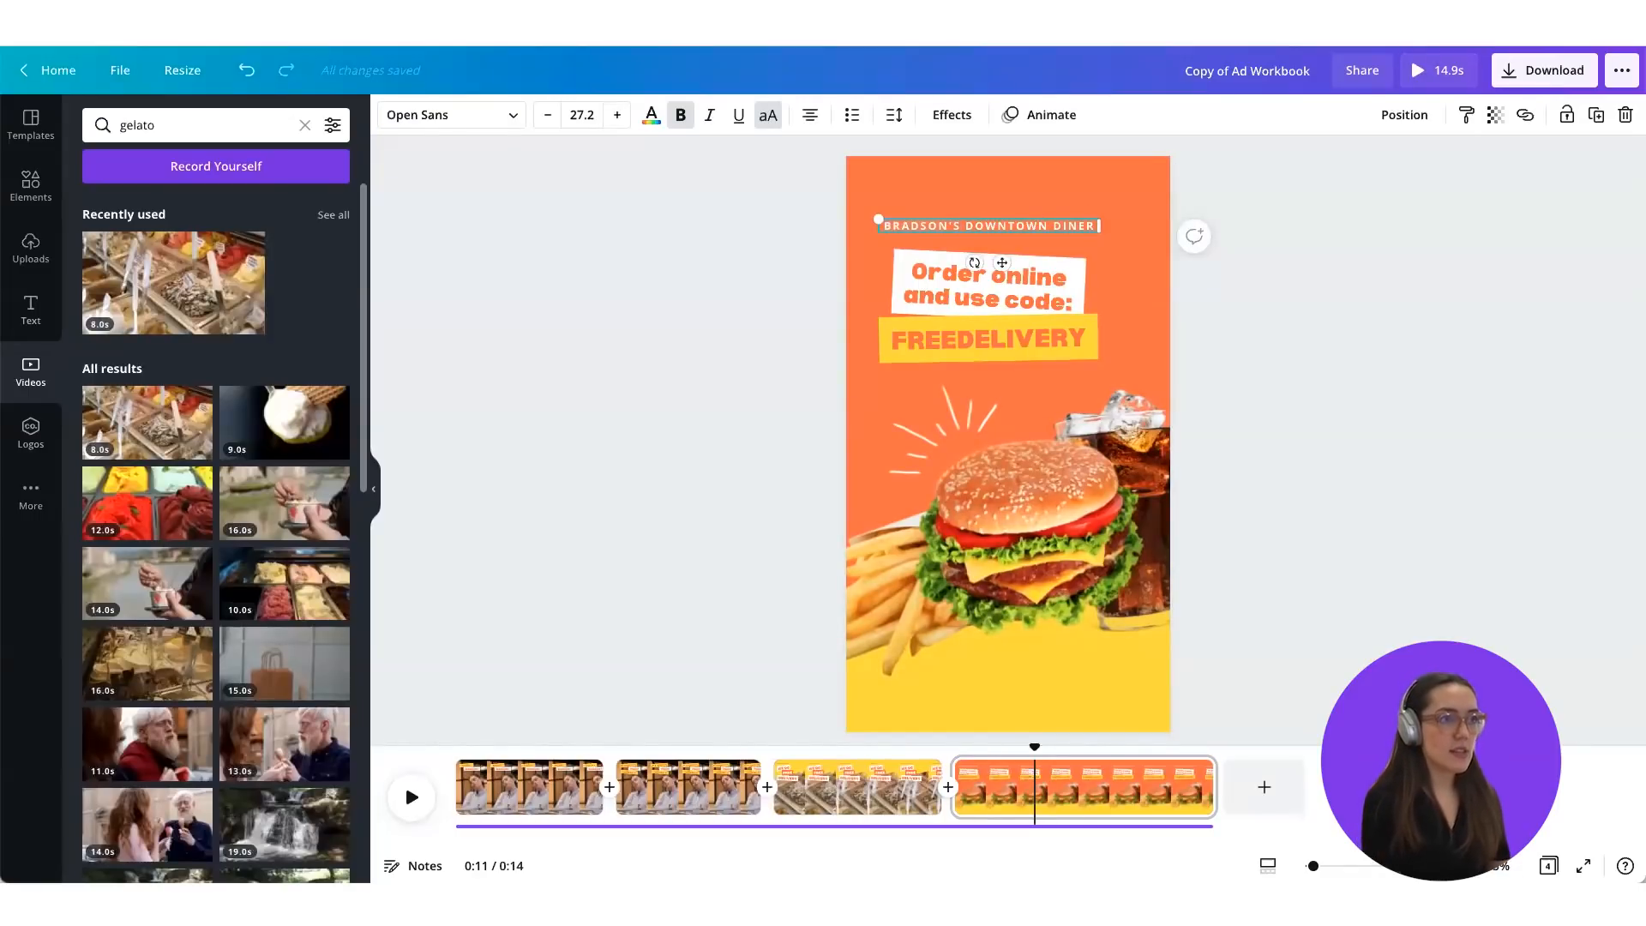
text(BRADSON'S GELAT)
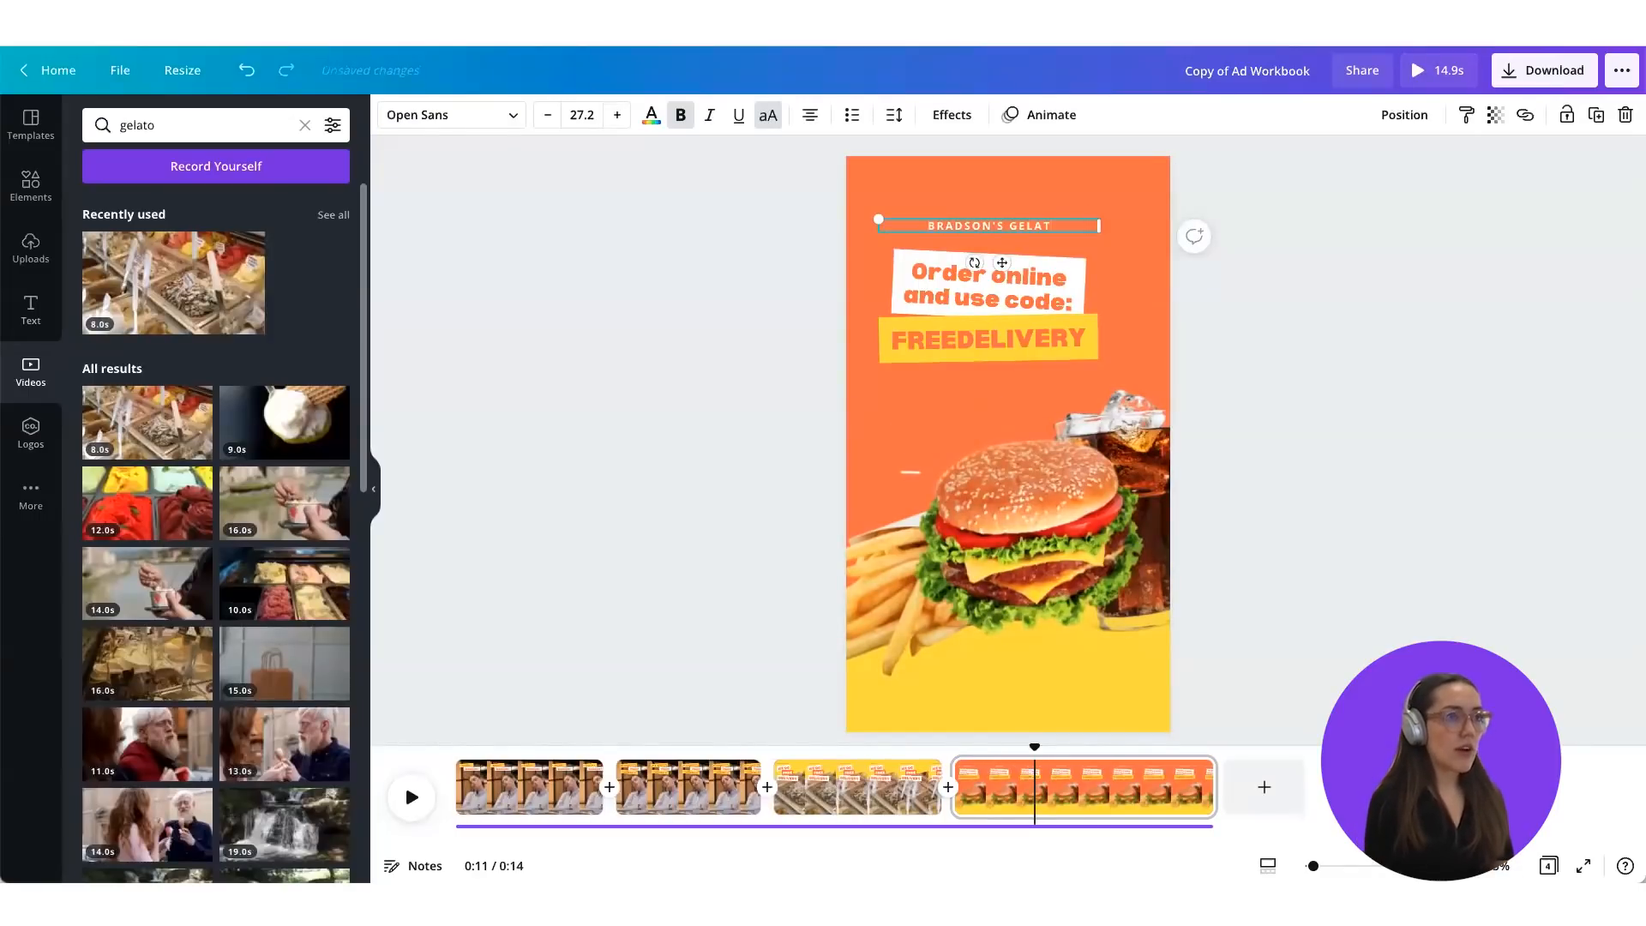
text(O)
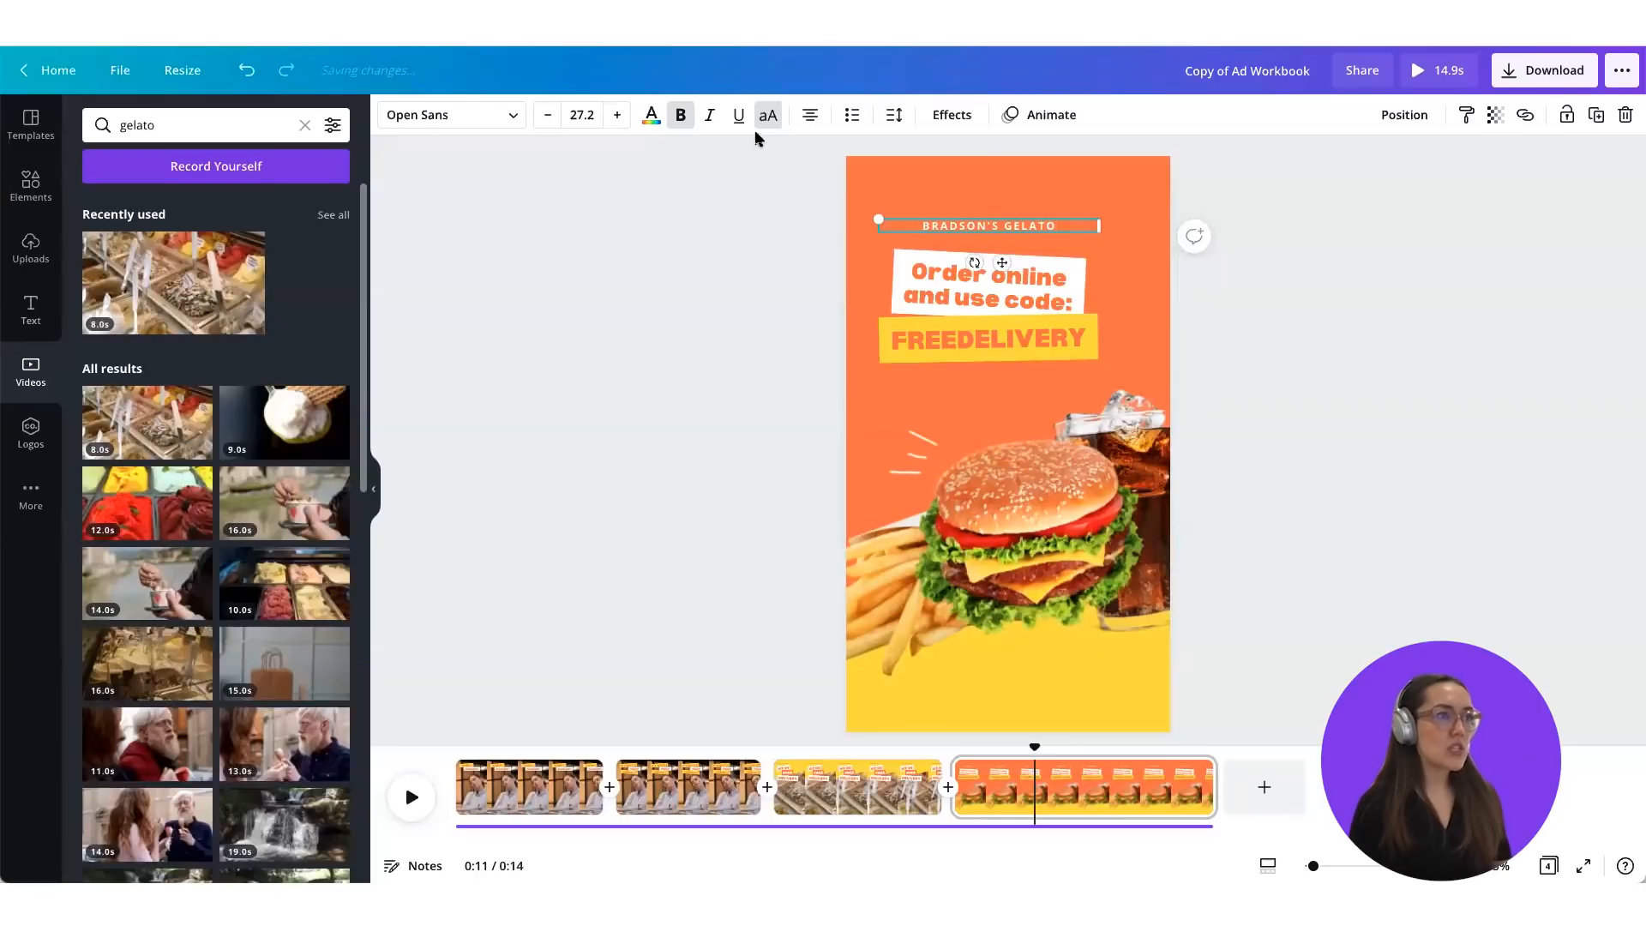
Step: Left-align the brand heading, move it up to the top margin, and raise the "Order online and use code: FREEDELIVERY" group beneath it
click(811, 117)
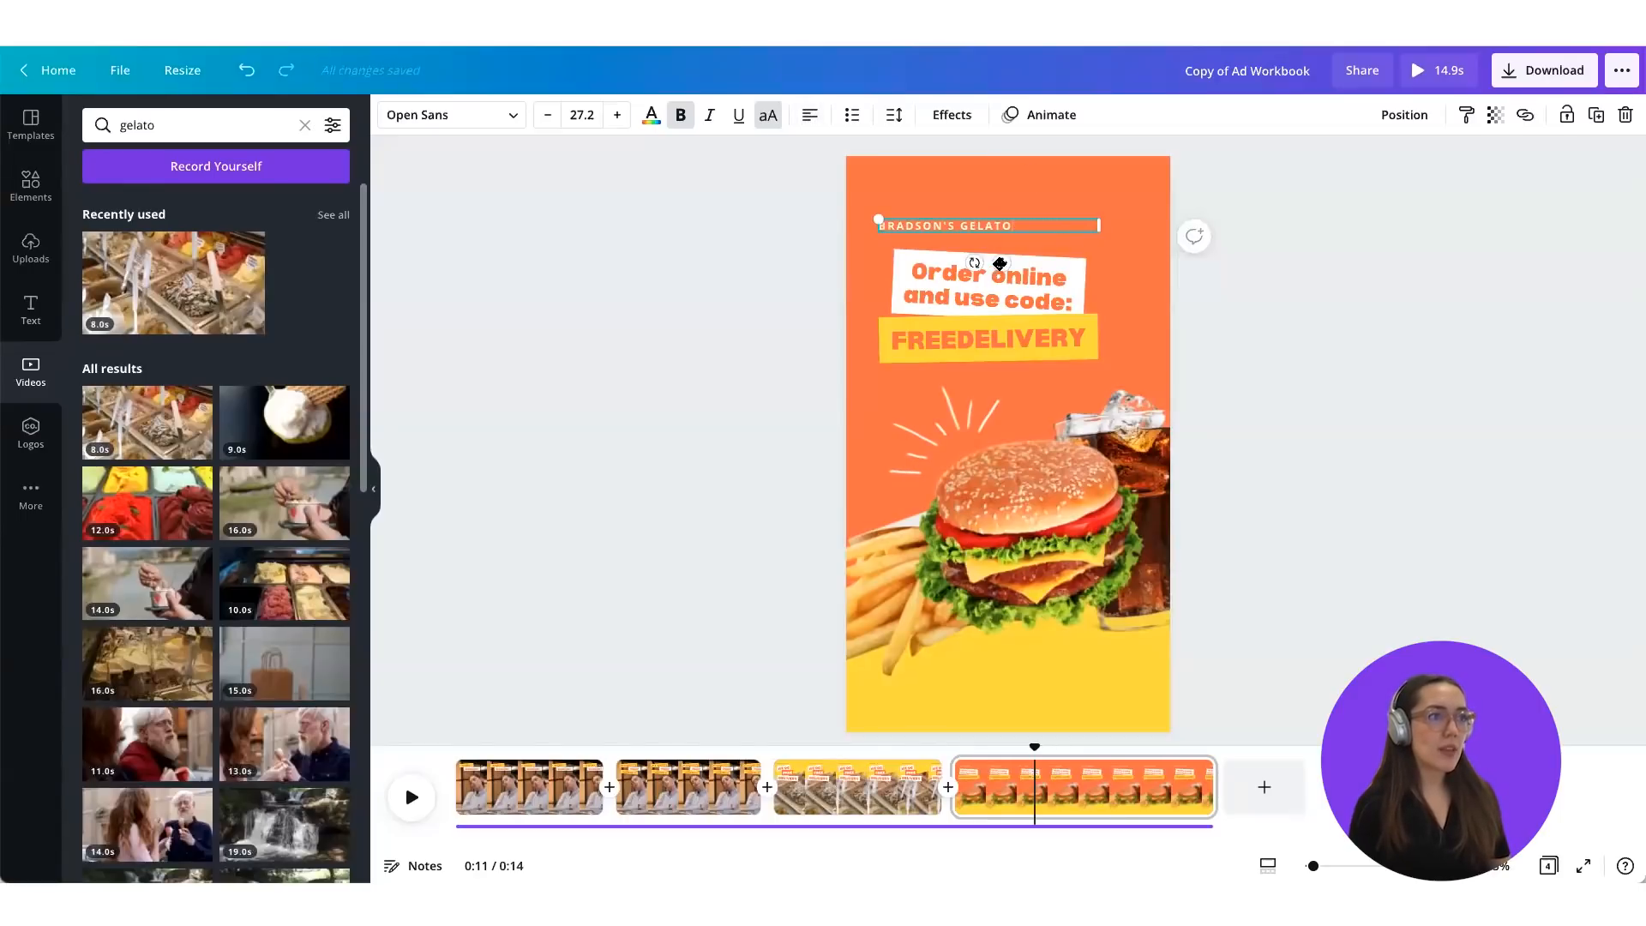
drag(994, 244, 995, 227)
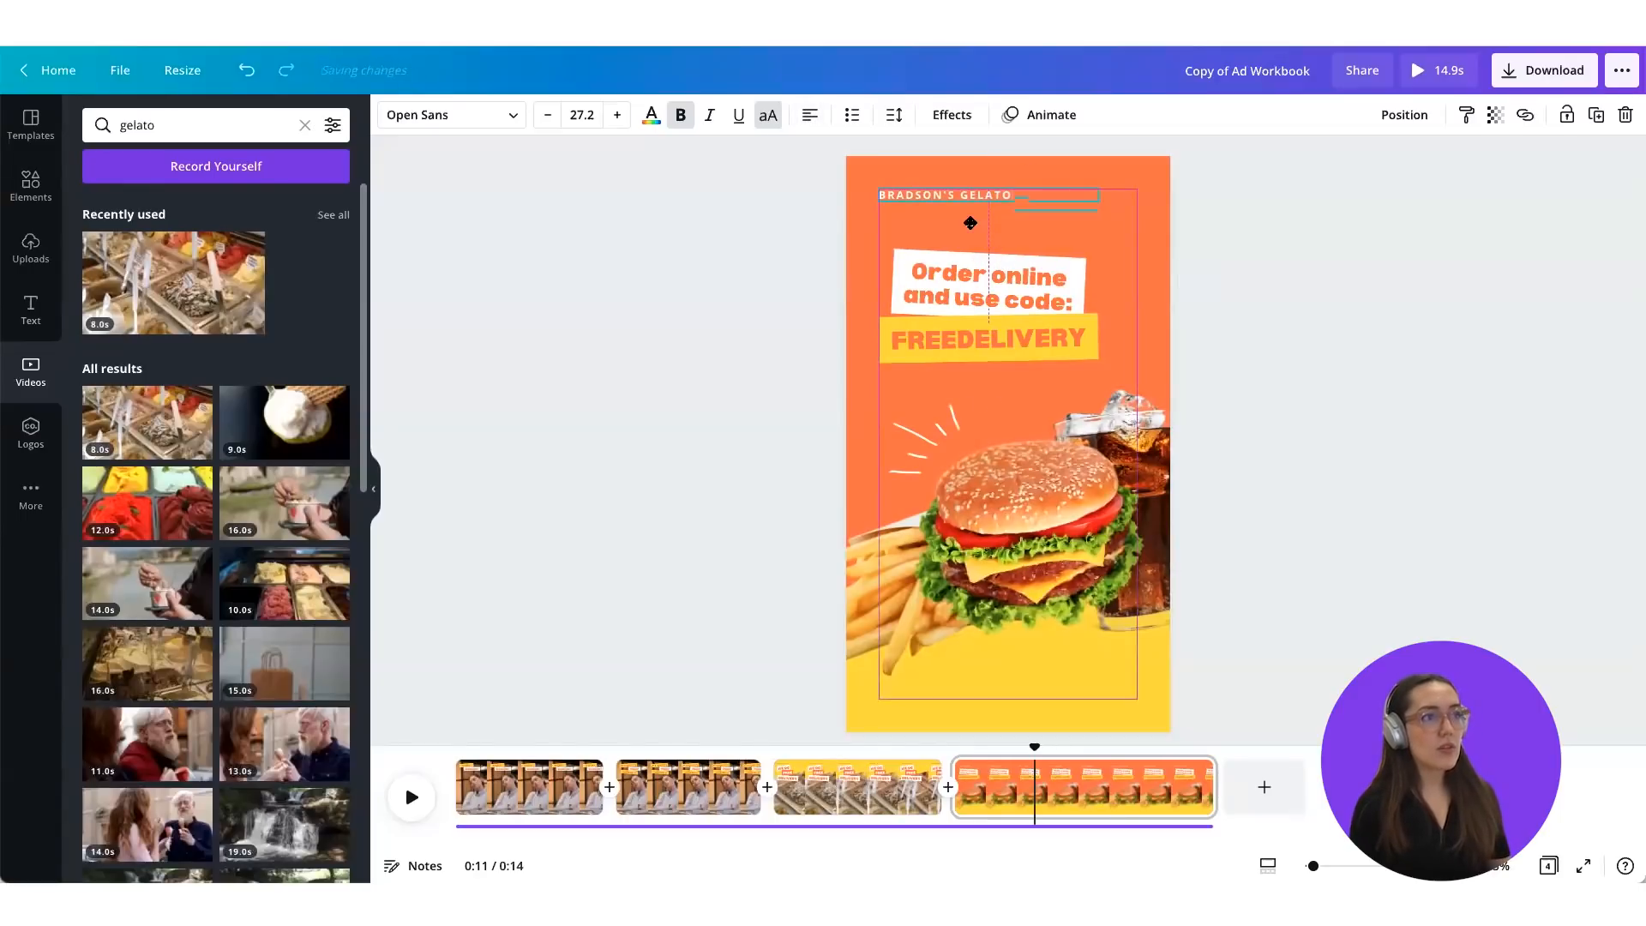
click(1021, 322)
drag(1018, 293, 1018, 259)
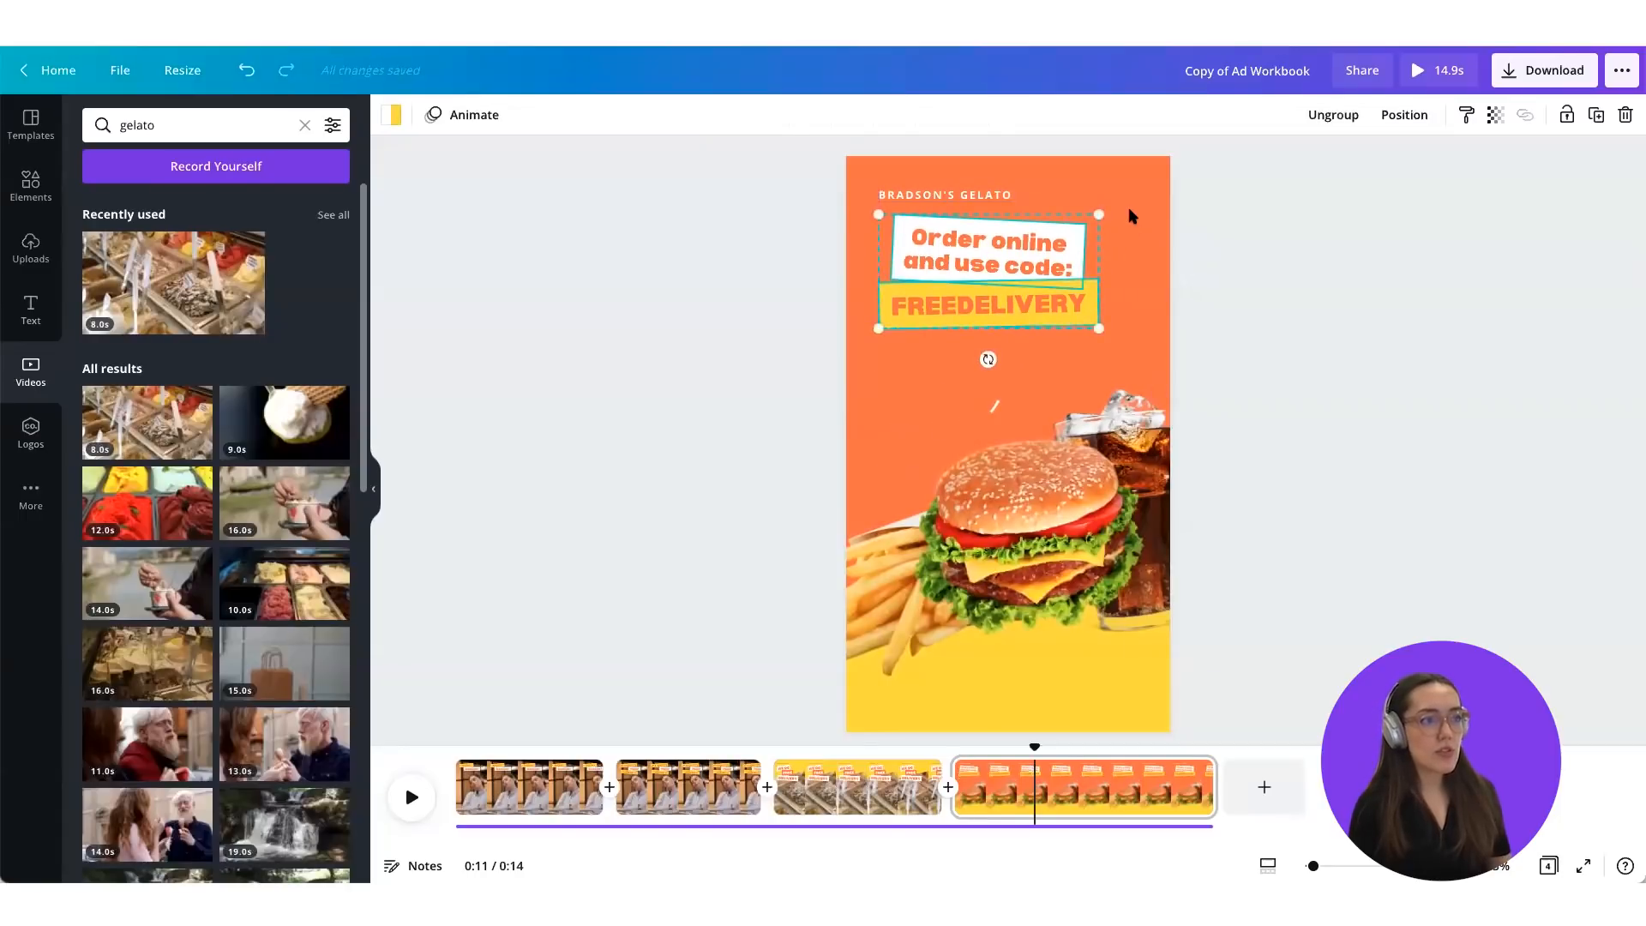
Step: Delete the burger, drink, fries and burst lines from the fourth page
click(1086, 482)
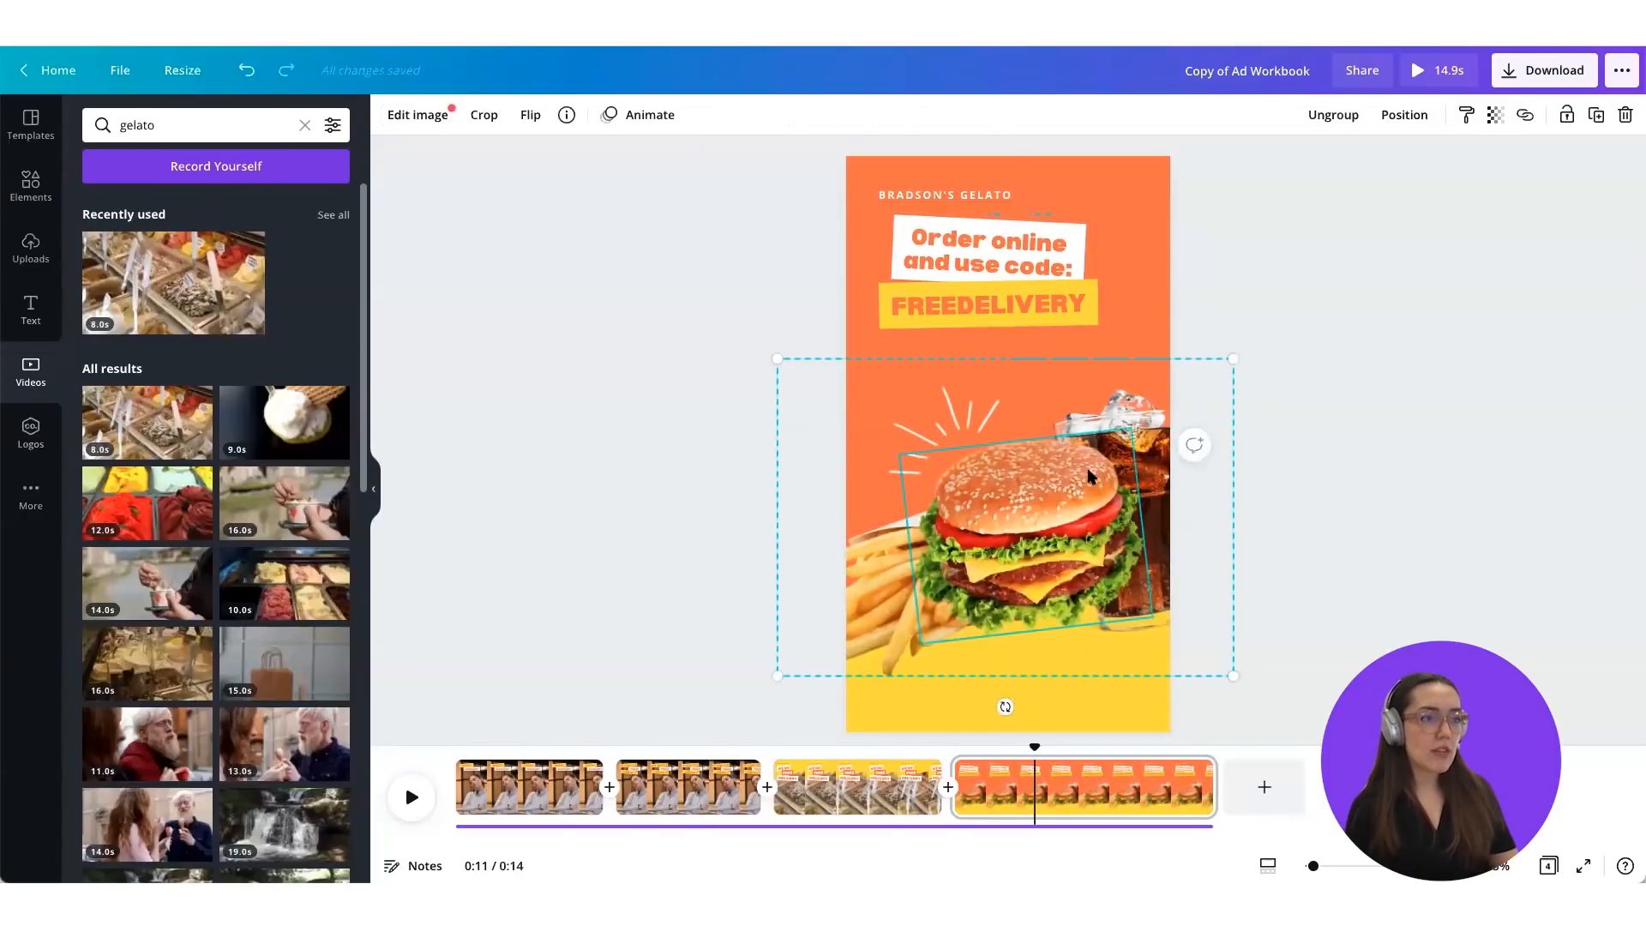
key(Delete)
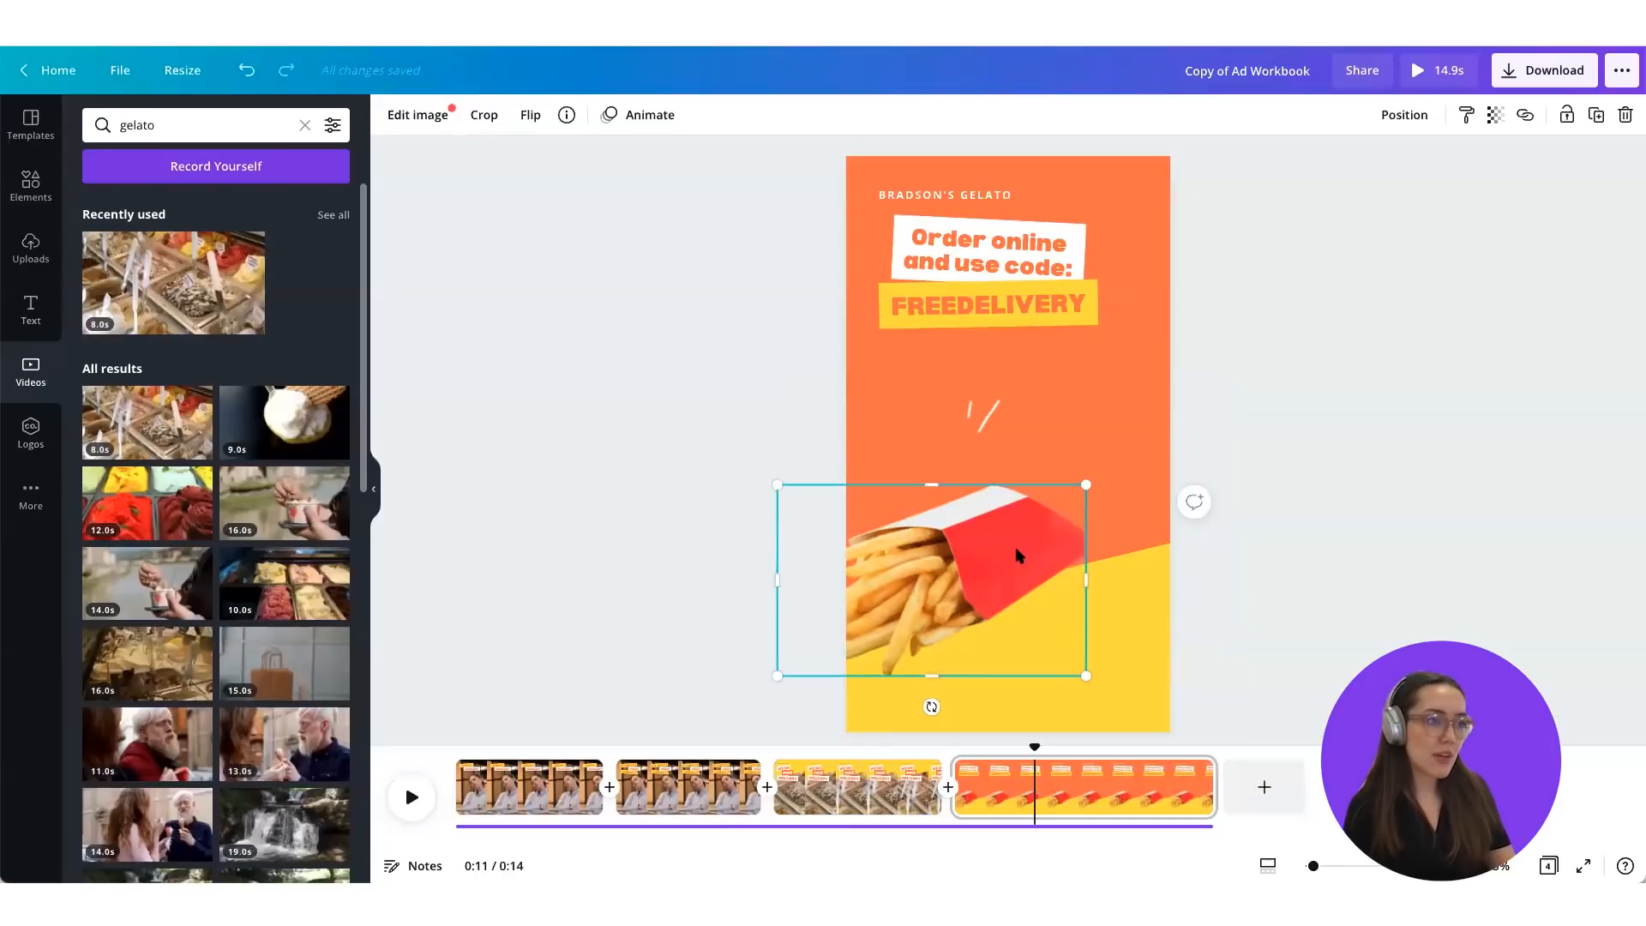
key(Delete)
click(961, 470)
key(Delete)
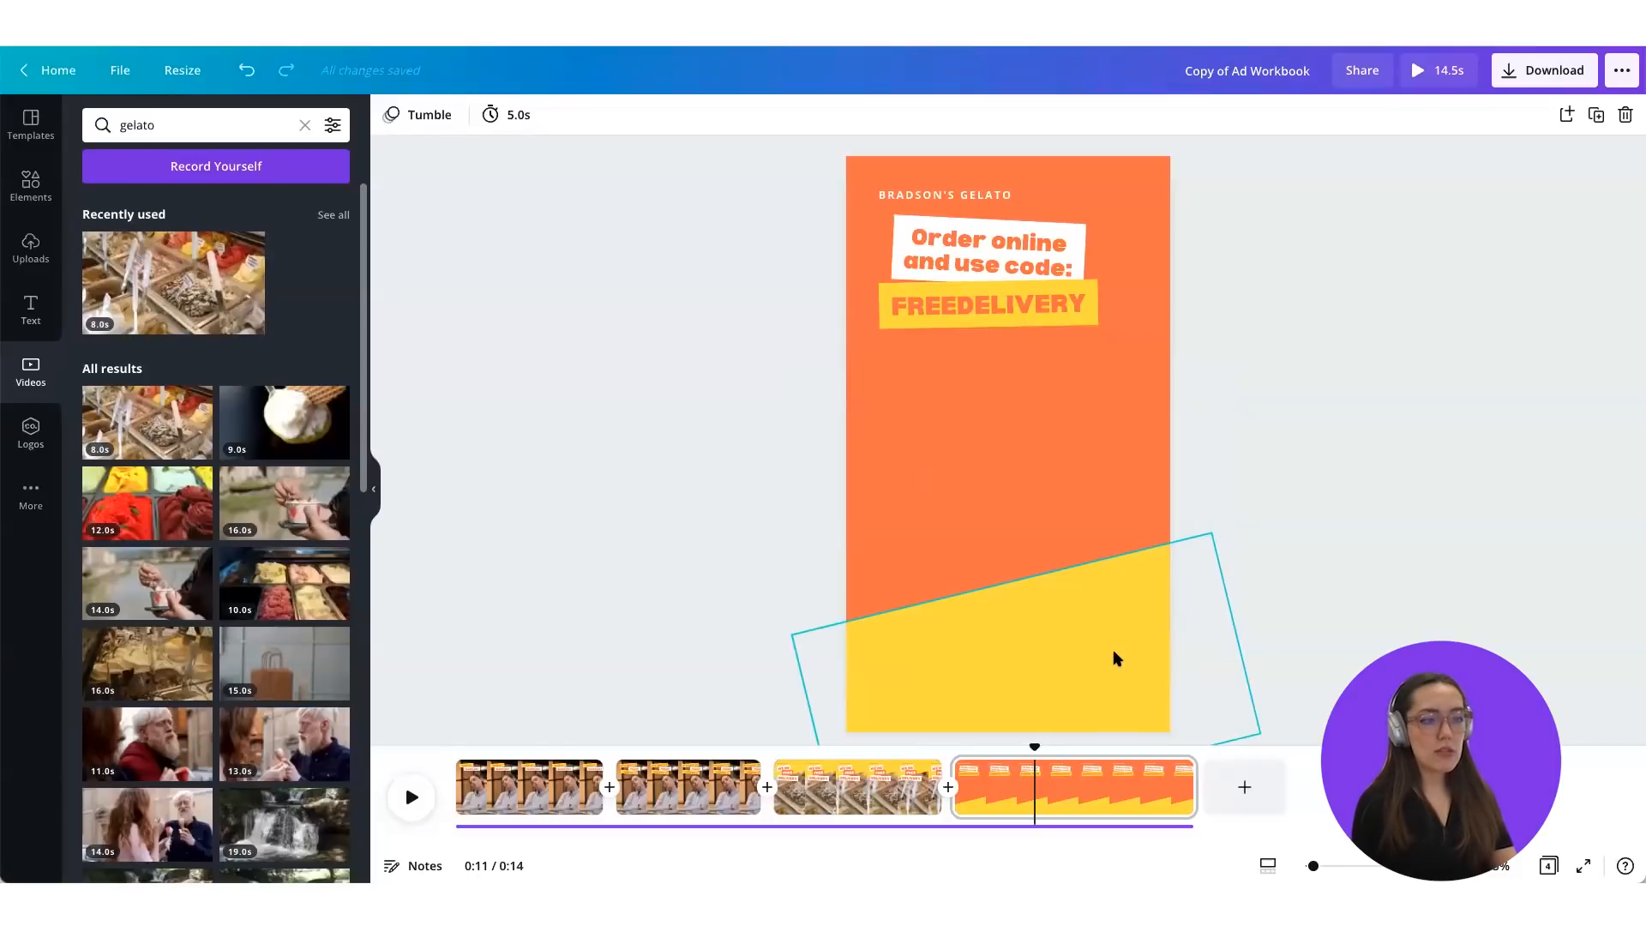
Step: Move the slanted yellow shape to the top of the fourth page behind the text, comparing its placement with the third page
drag(1084, 682, 1032, 183)
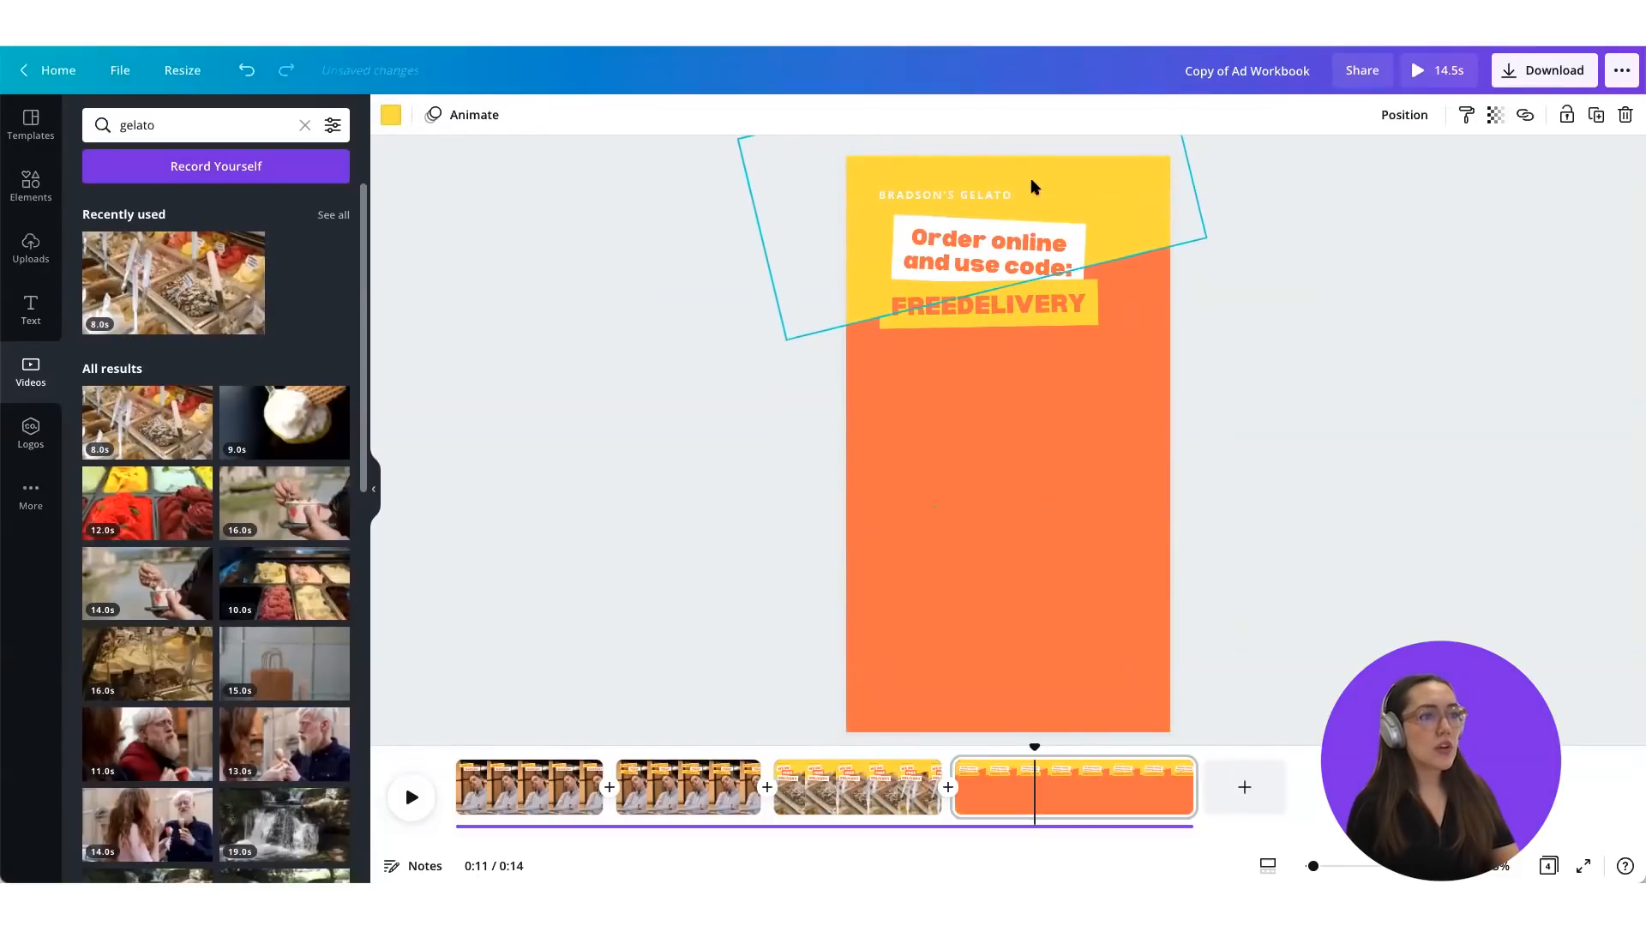
click(863, 789)
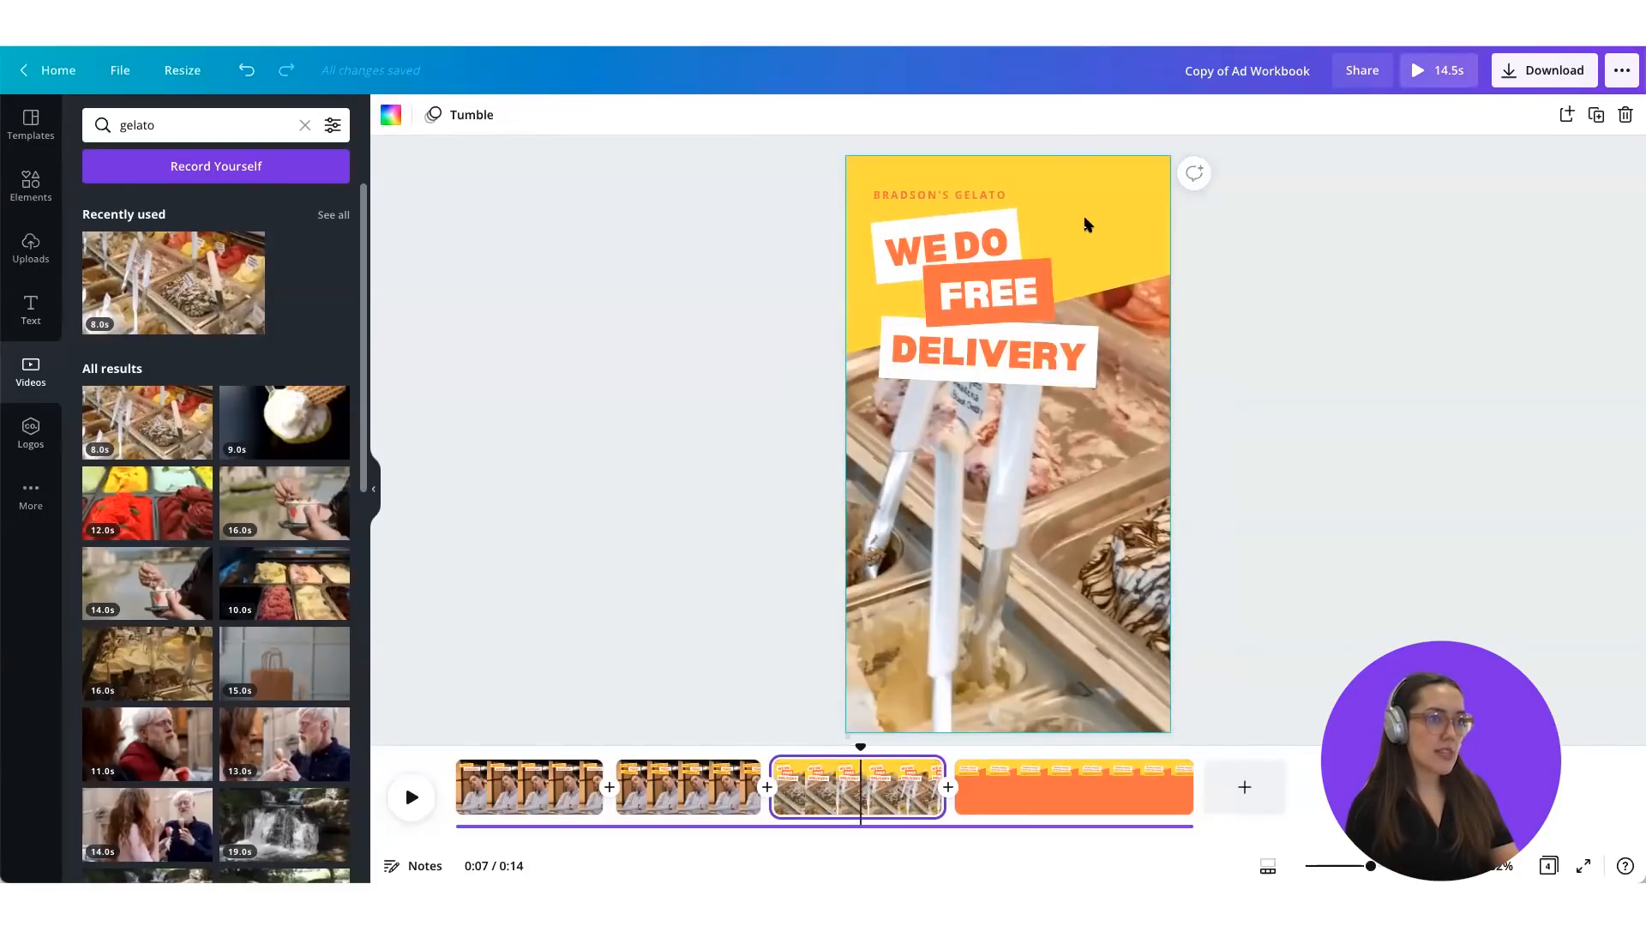
click(1036, 787)
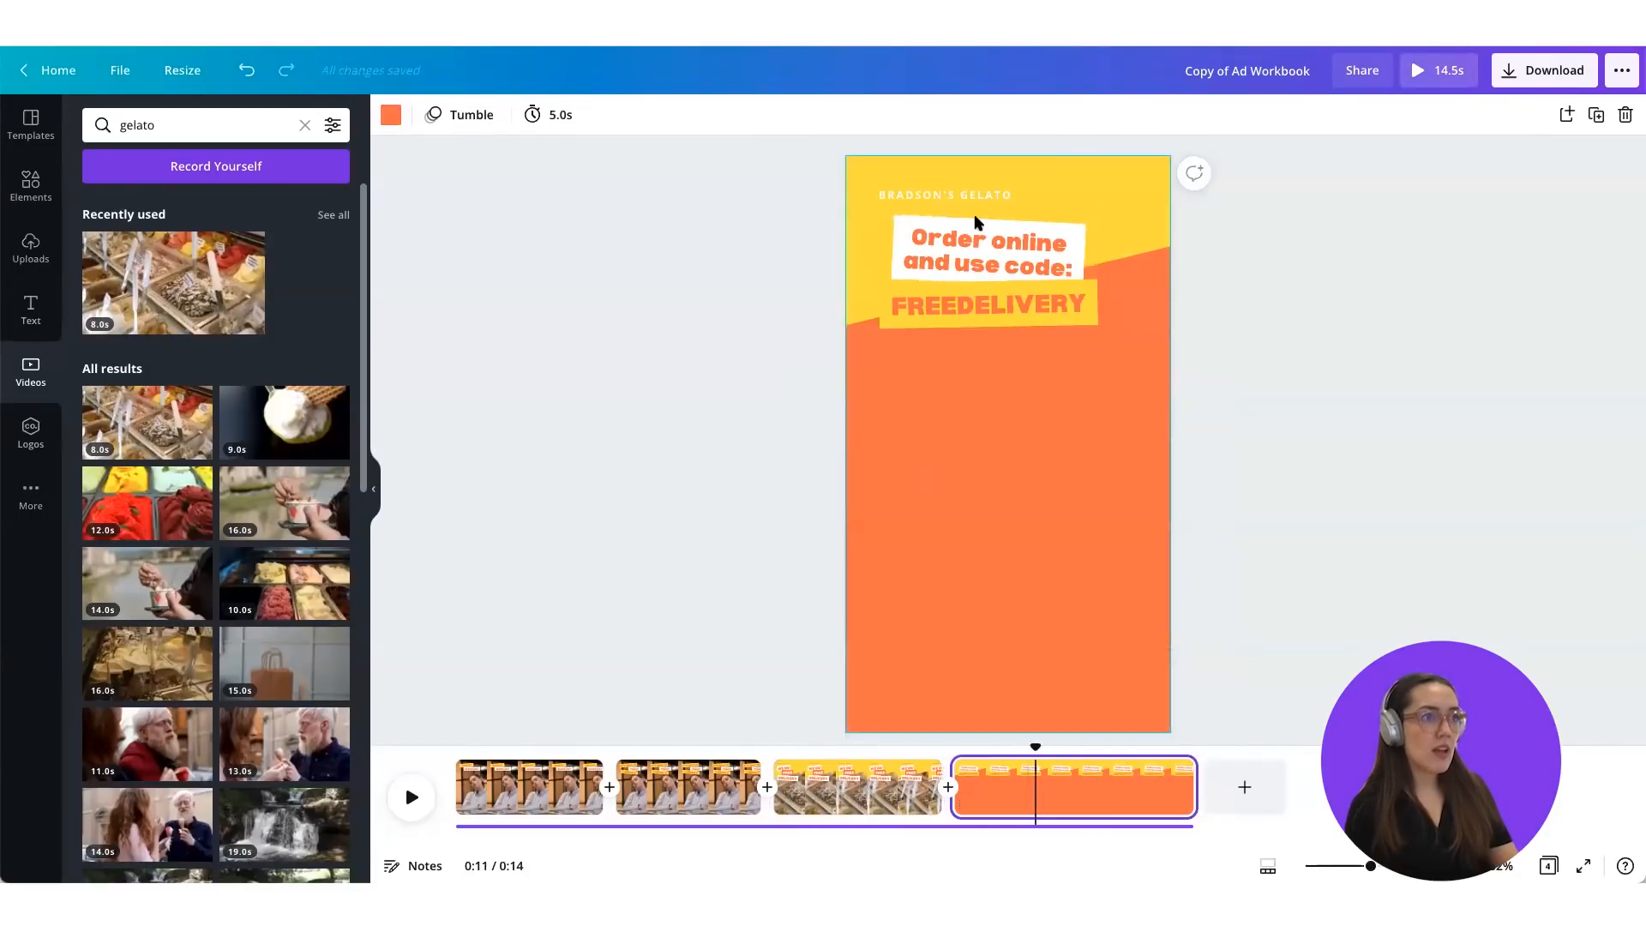
click(1128, 192)
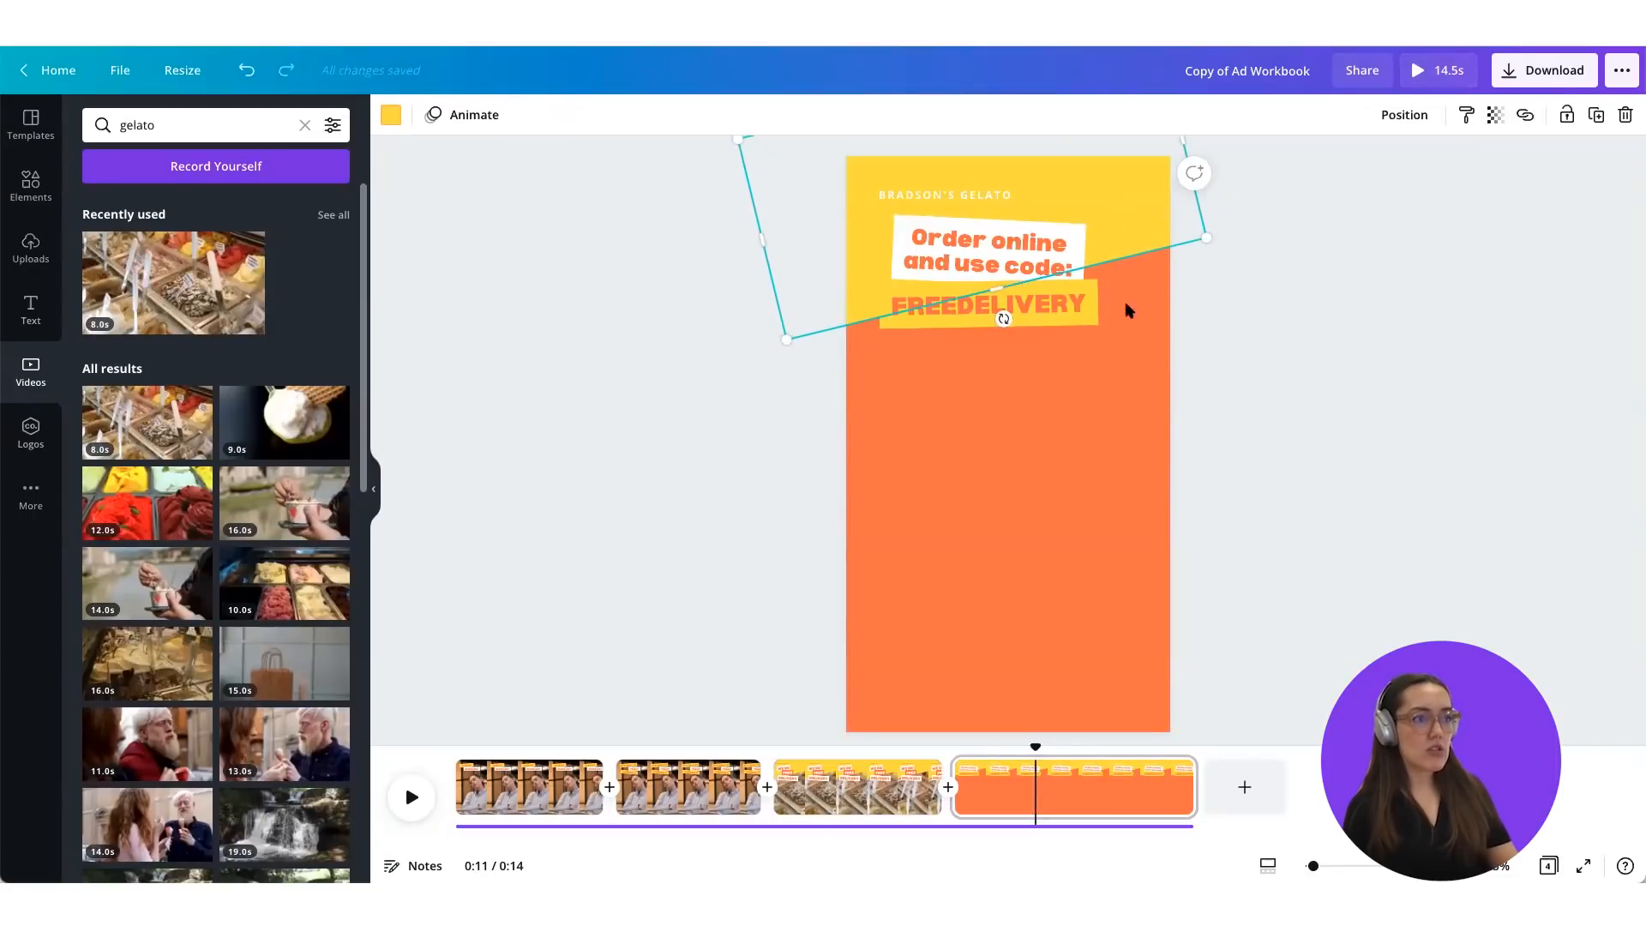
Step: Browse the gelato videos and set the 6.0-second clip of colourful gelato trays as the fourth page's background
click(1147, 496)
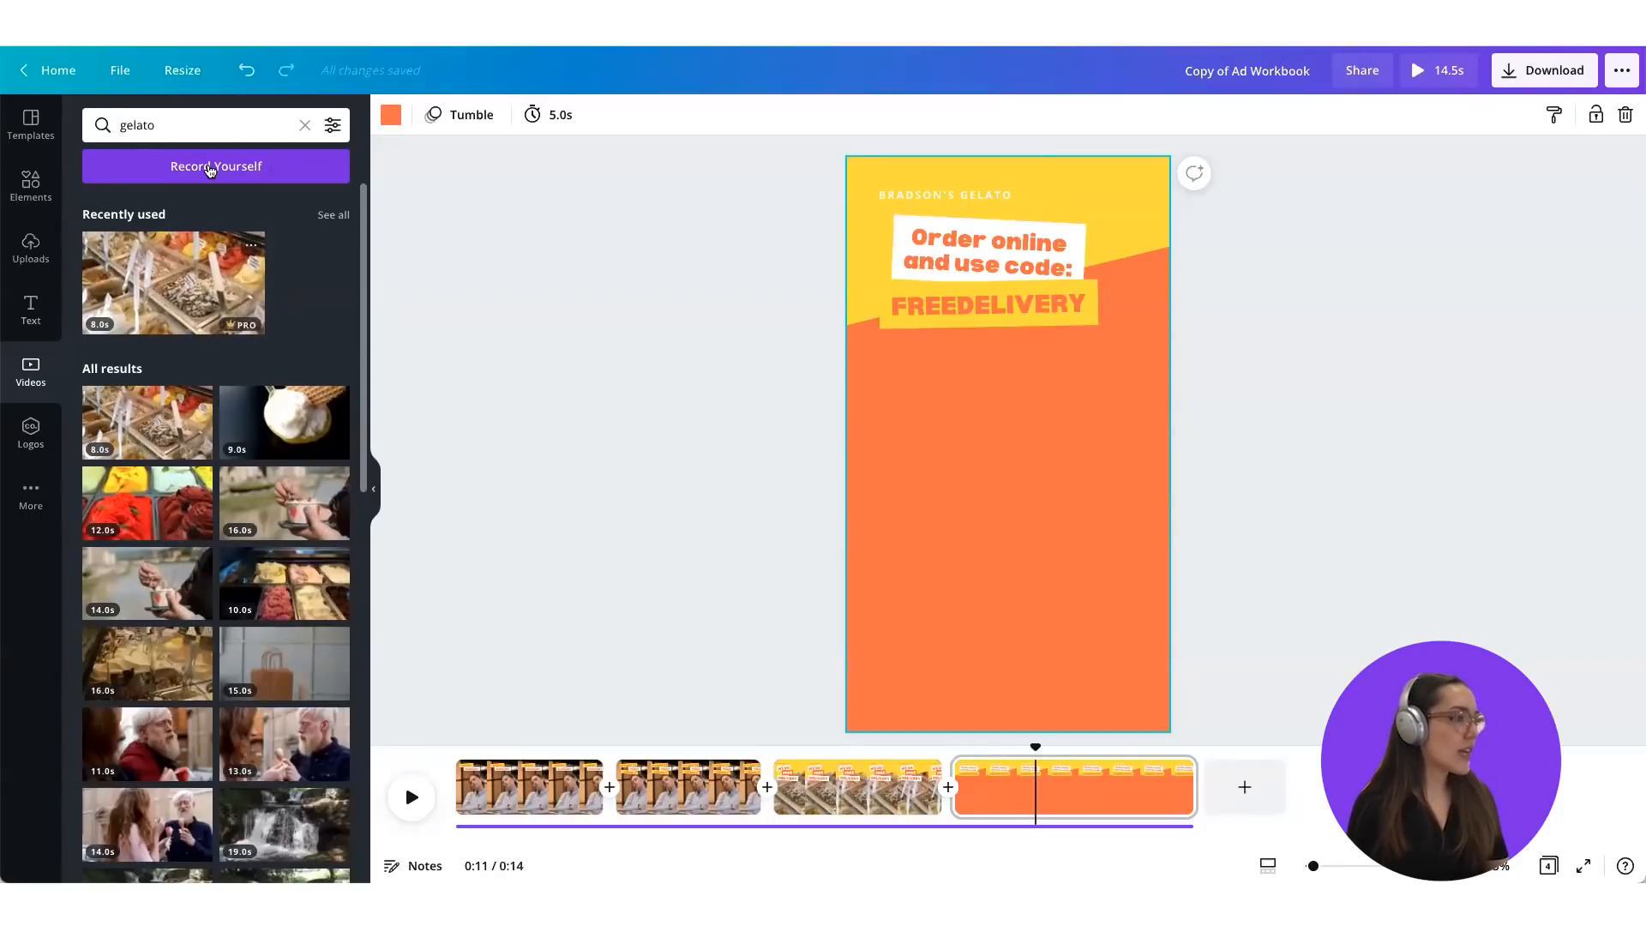
scroll(225, 283, down, 3)
scroll(228, 293, down, 3)
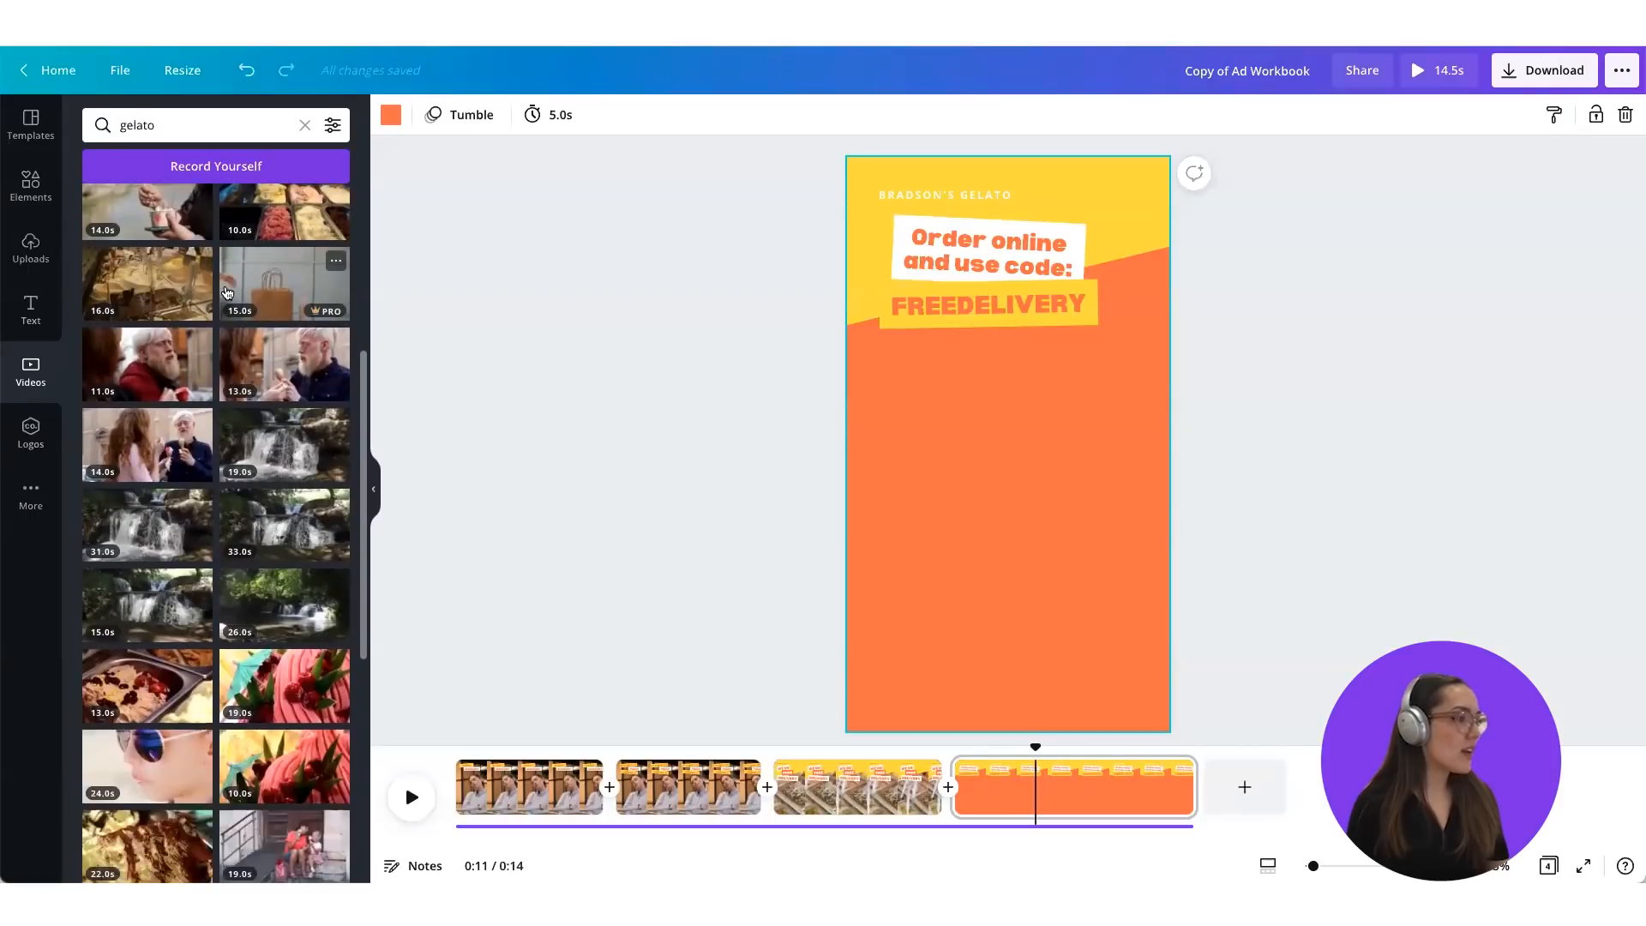
scroll(228, 293, down, 3)
scroll(227, 293, down, 5)
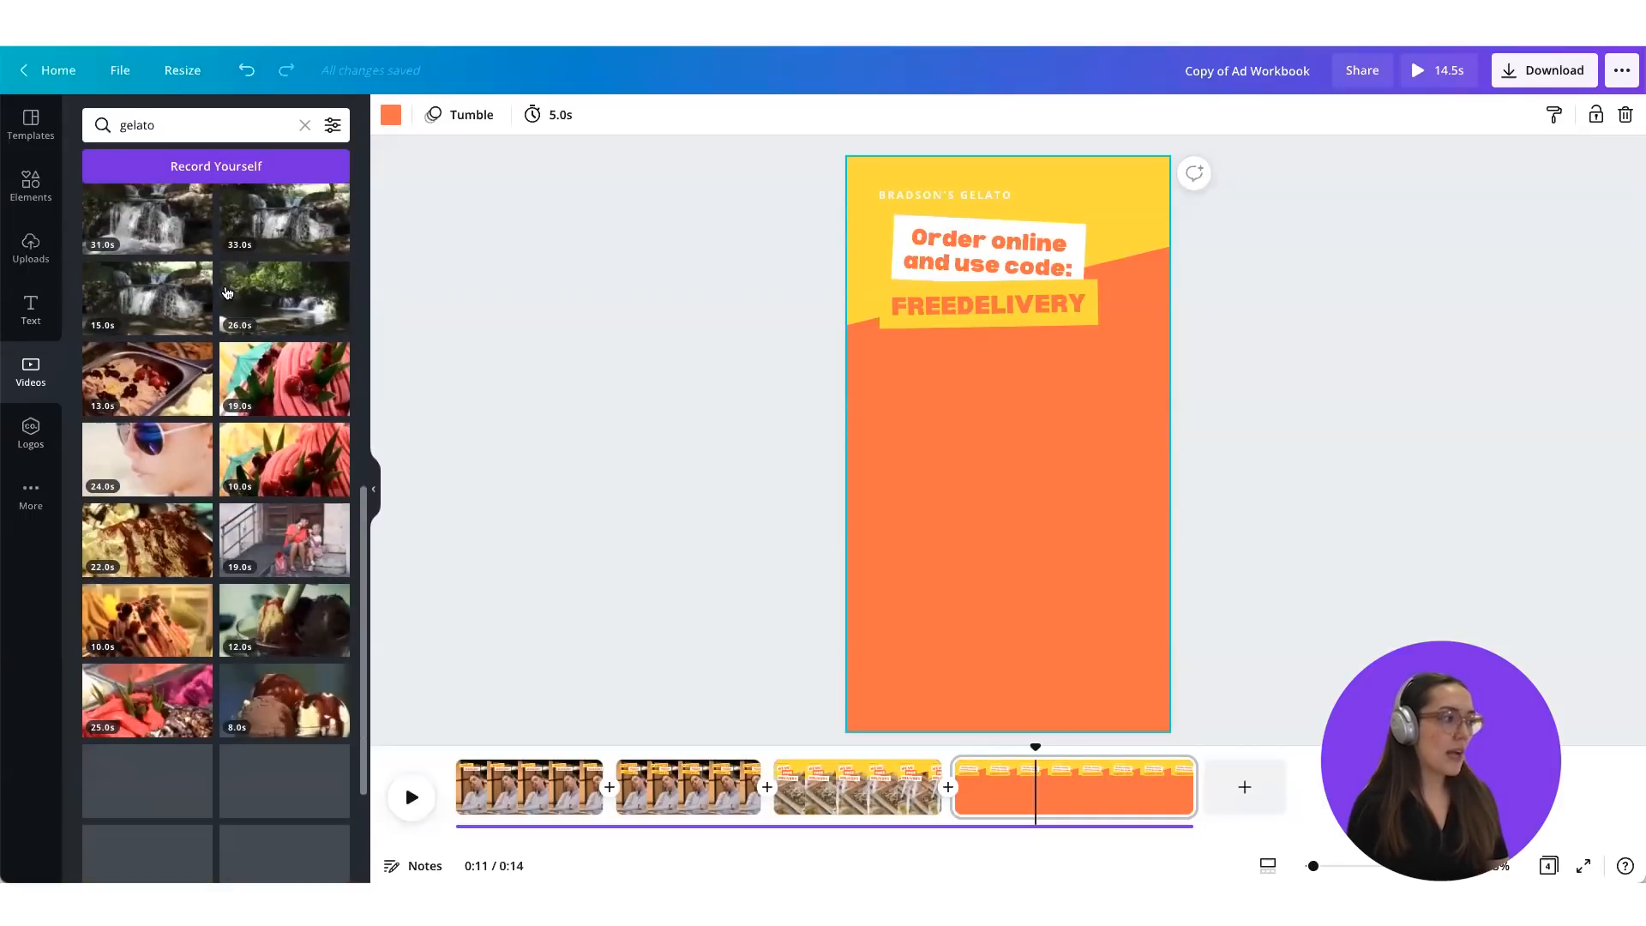
scroll(151, 515, down, 5)
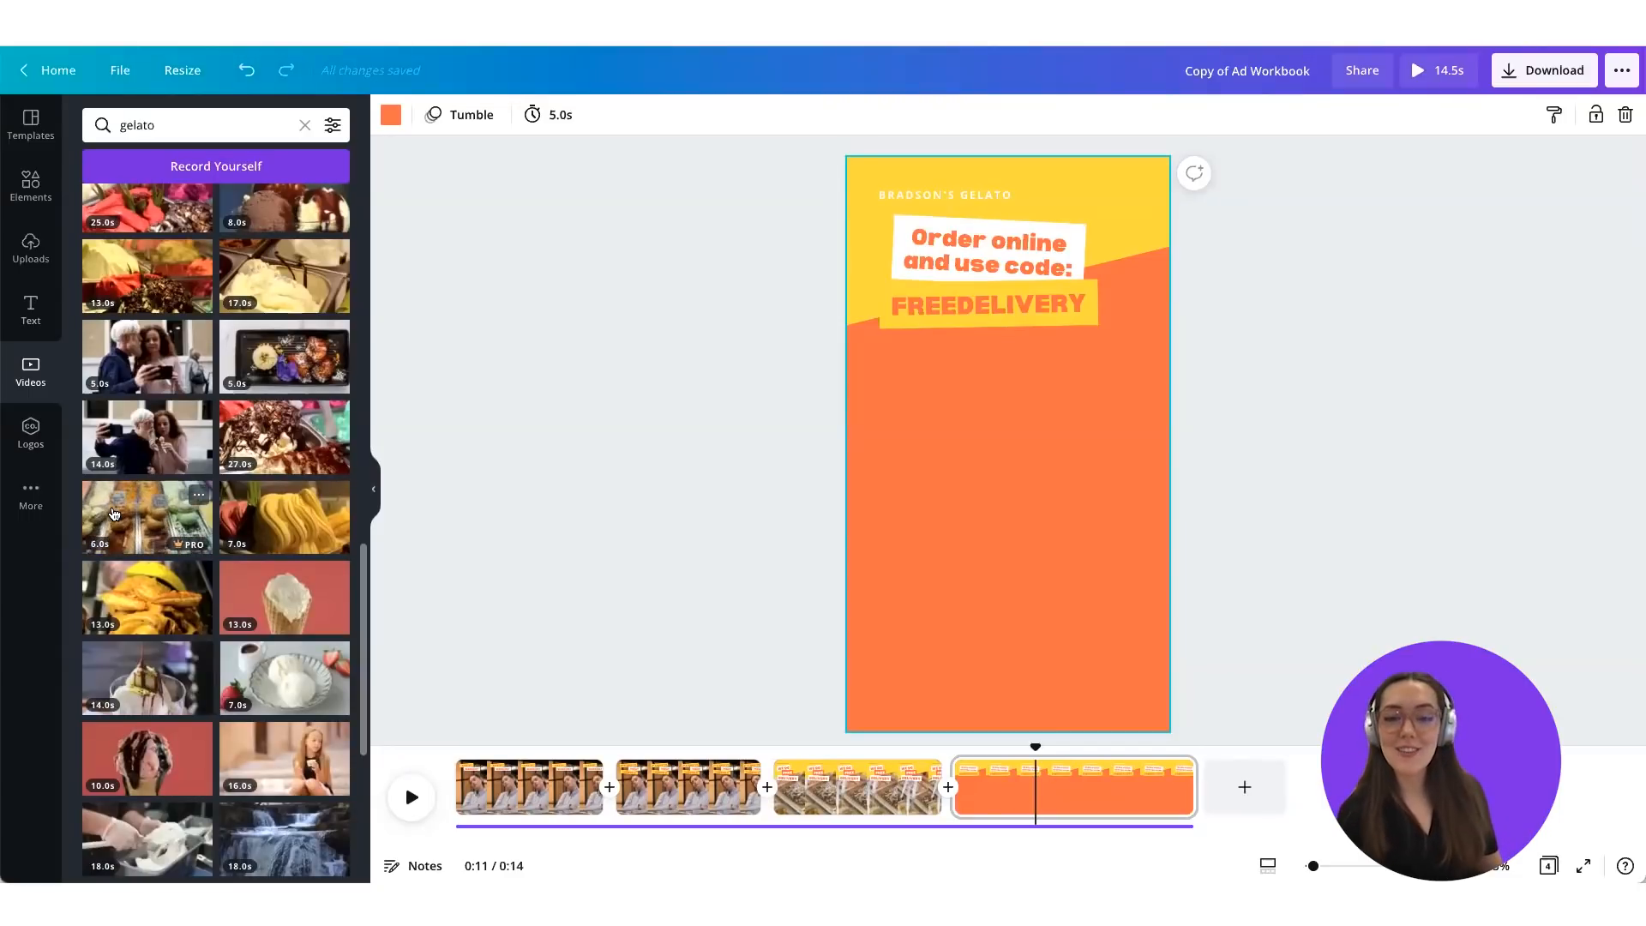
drag(435, 456, 864, 343)
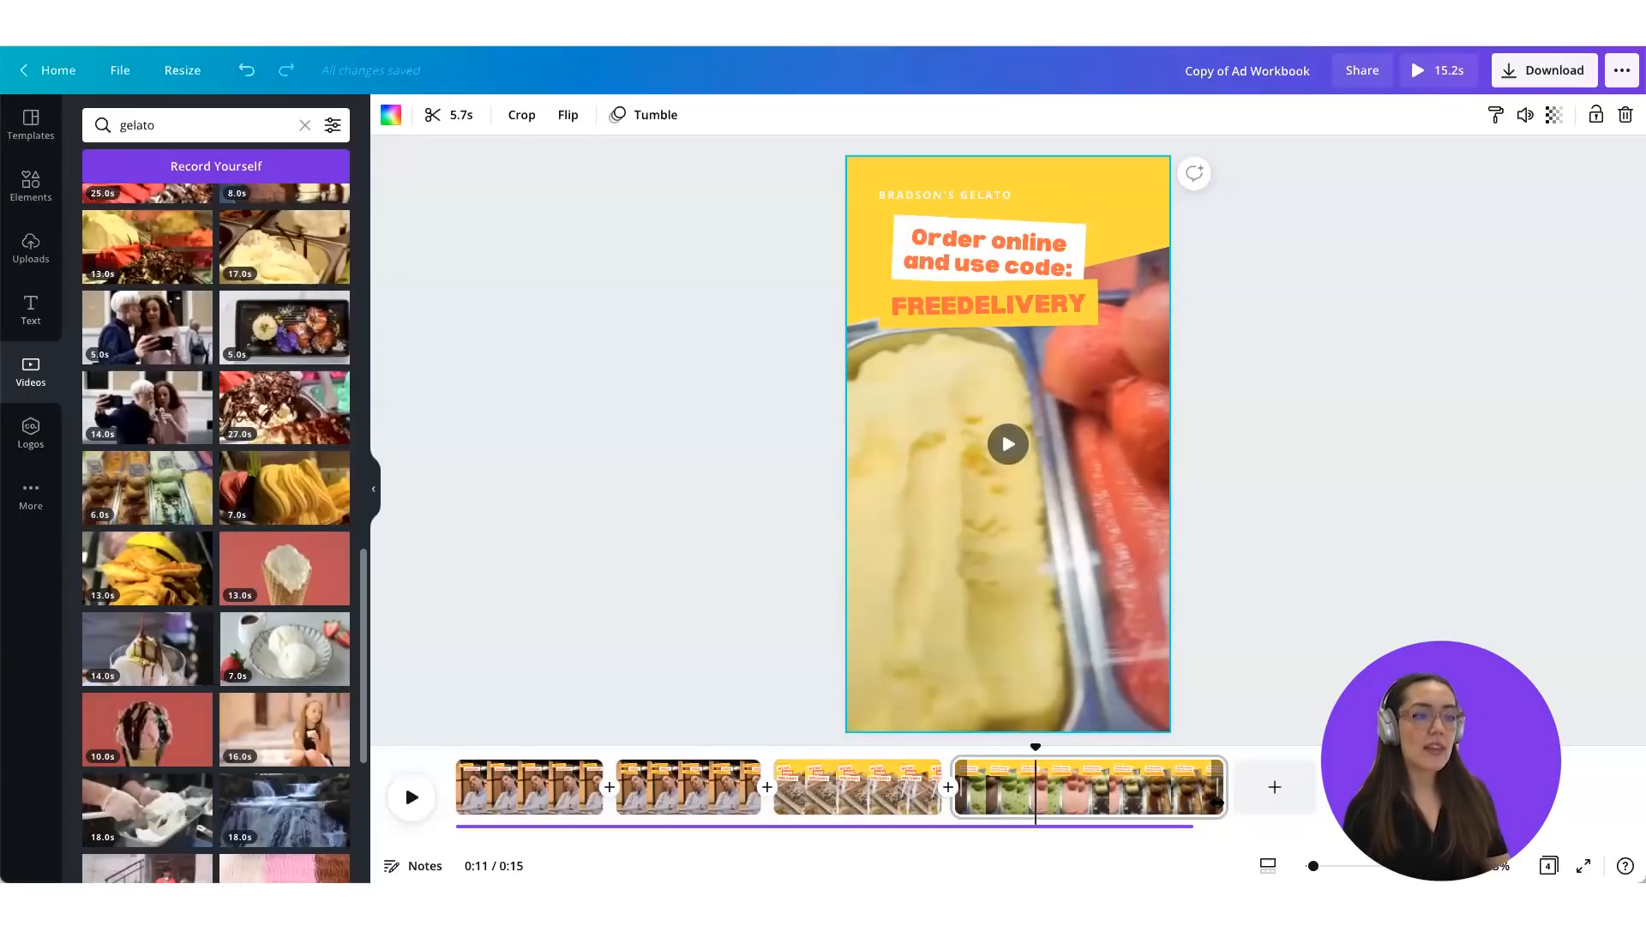
Step: Split the fourth page about 2.9 seconds in and delete the remainder of its gelato tray clip
drag(1146, 801, 1256, 801)
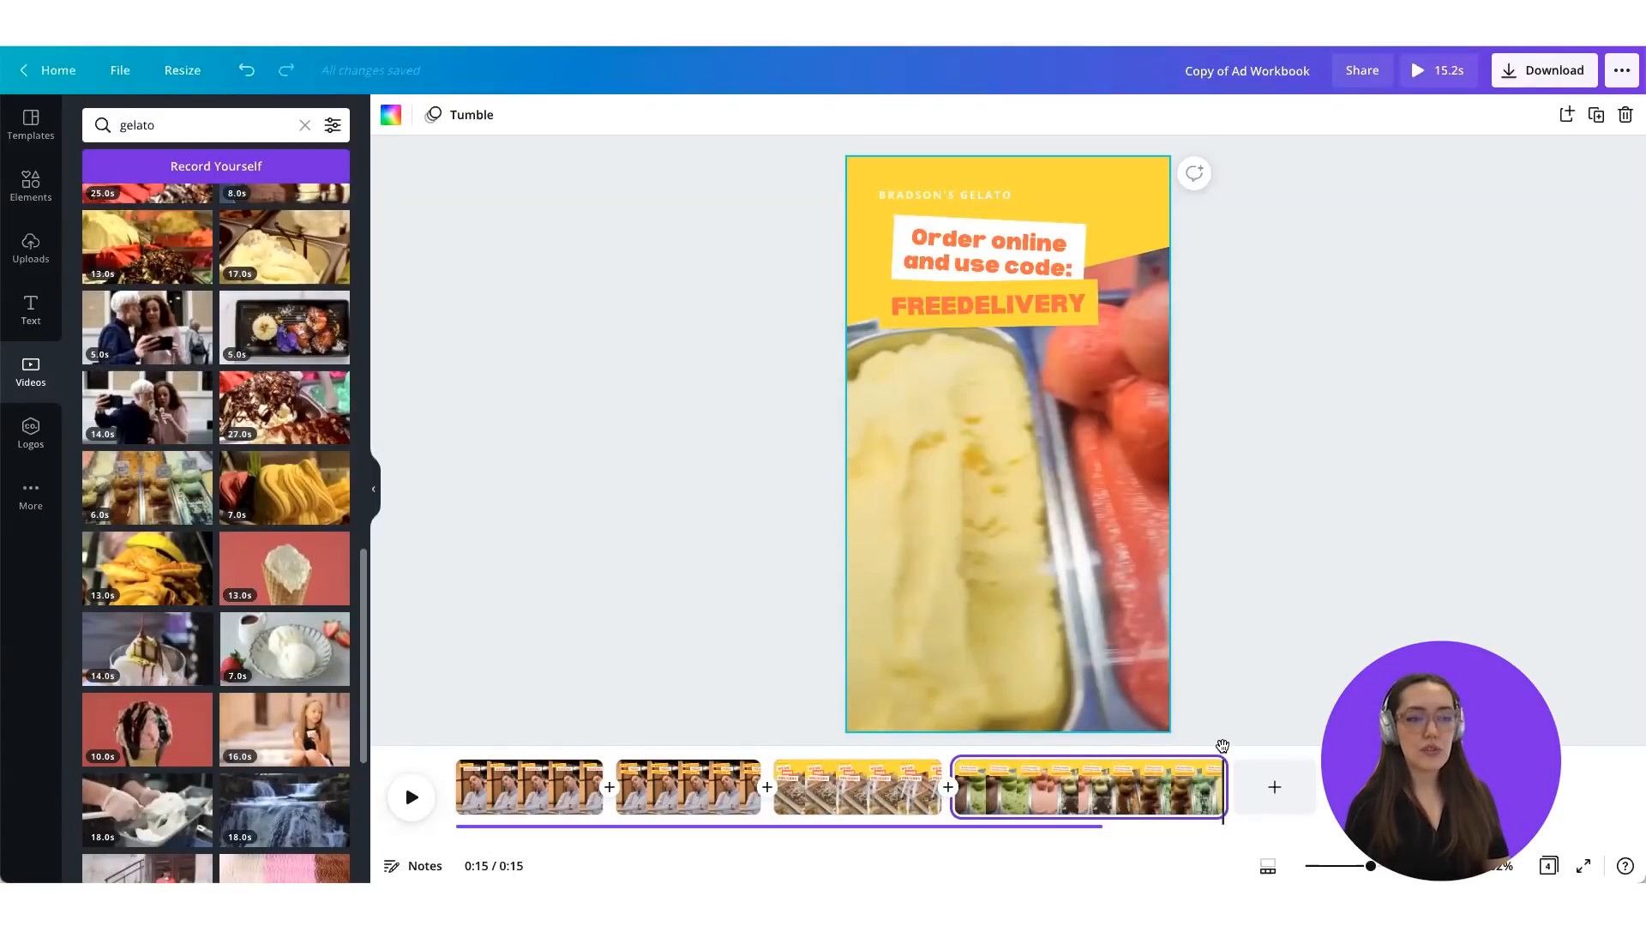
click(1024, 746)
click(954, 744)
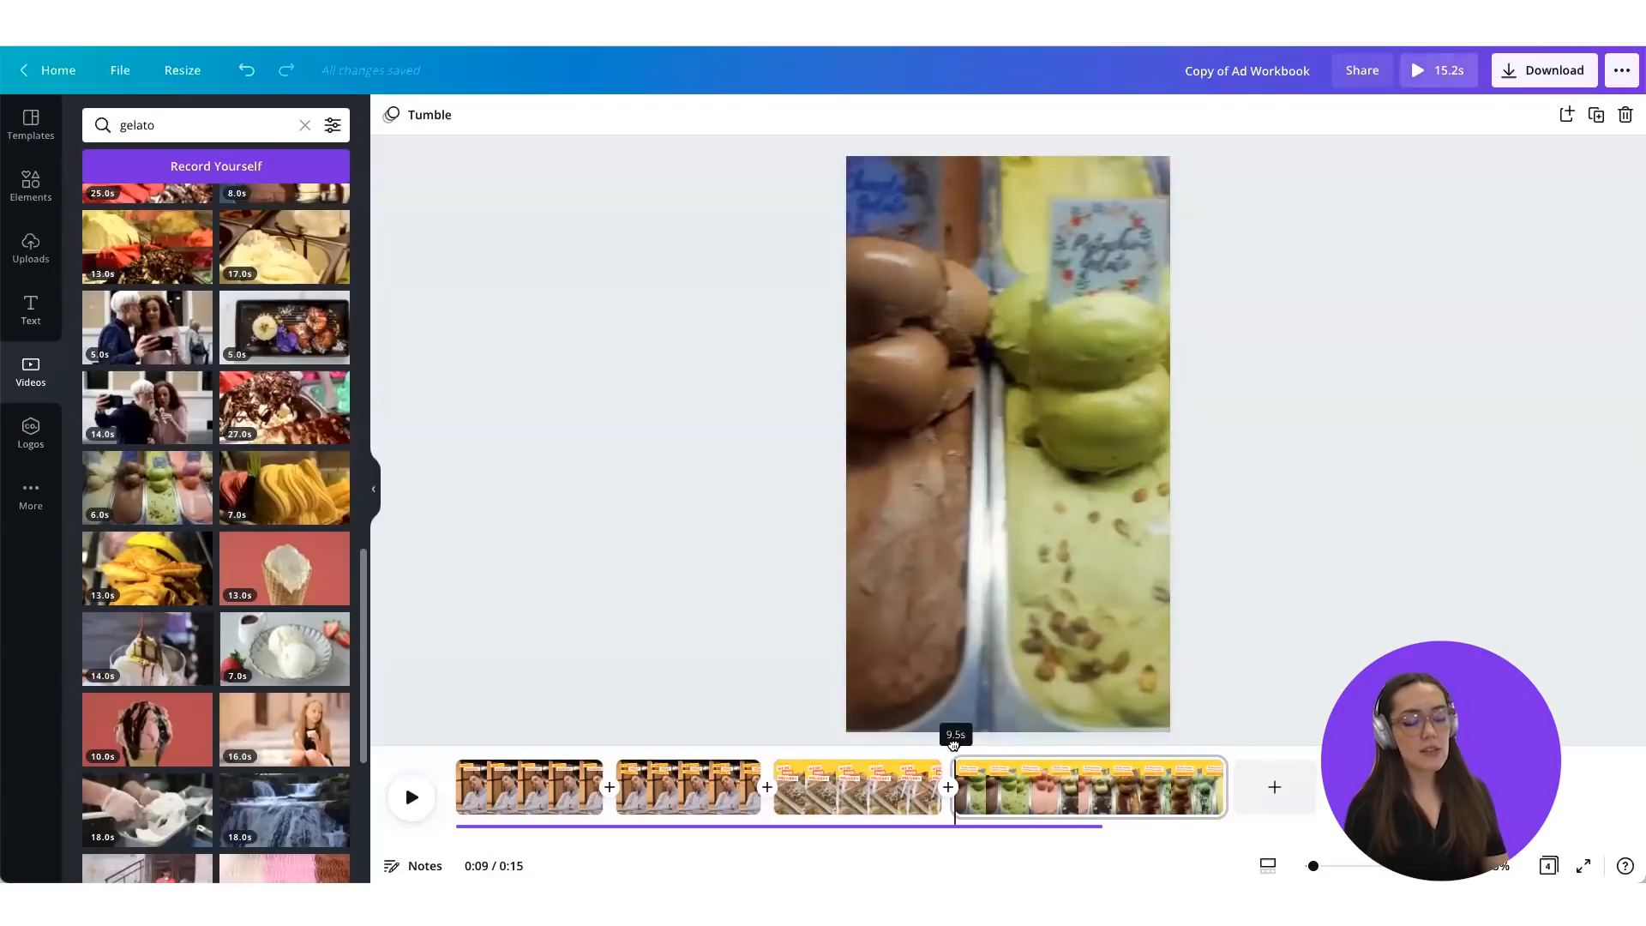
click(956, 744)
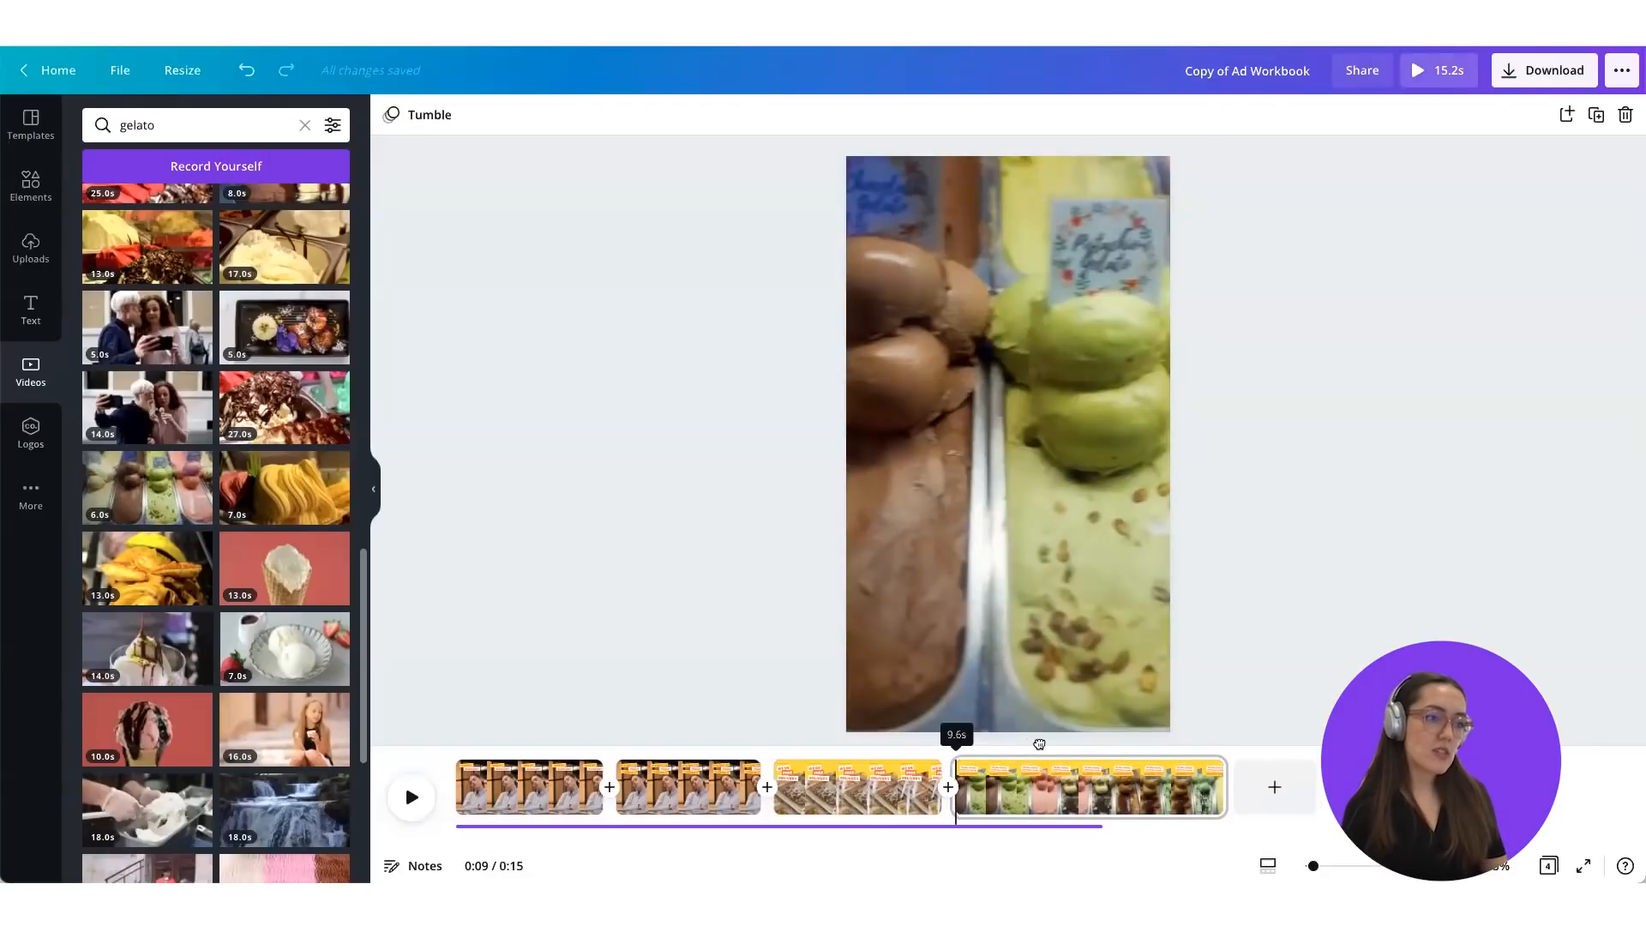
click(1041, 745)
click(1088, 746)
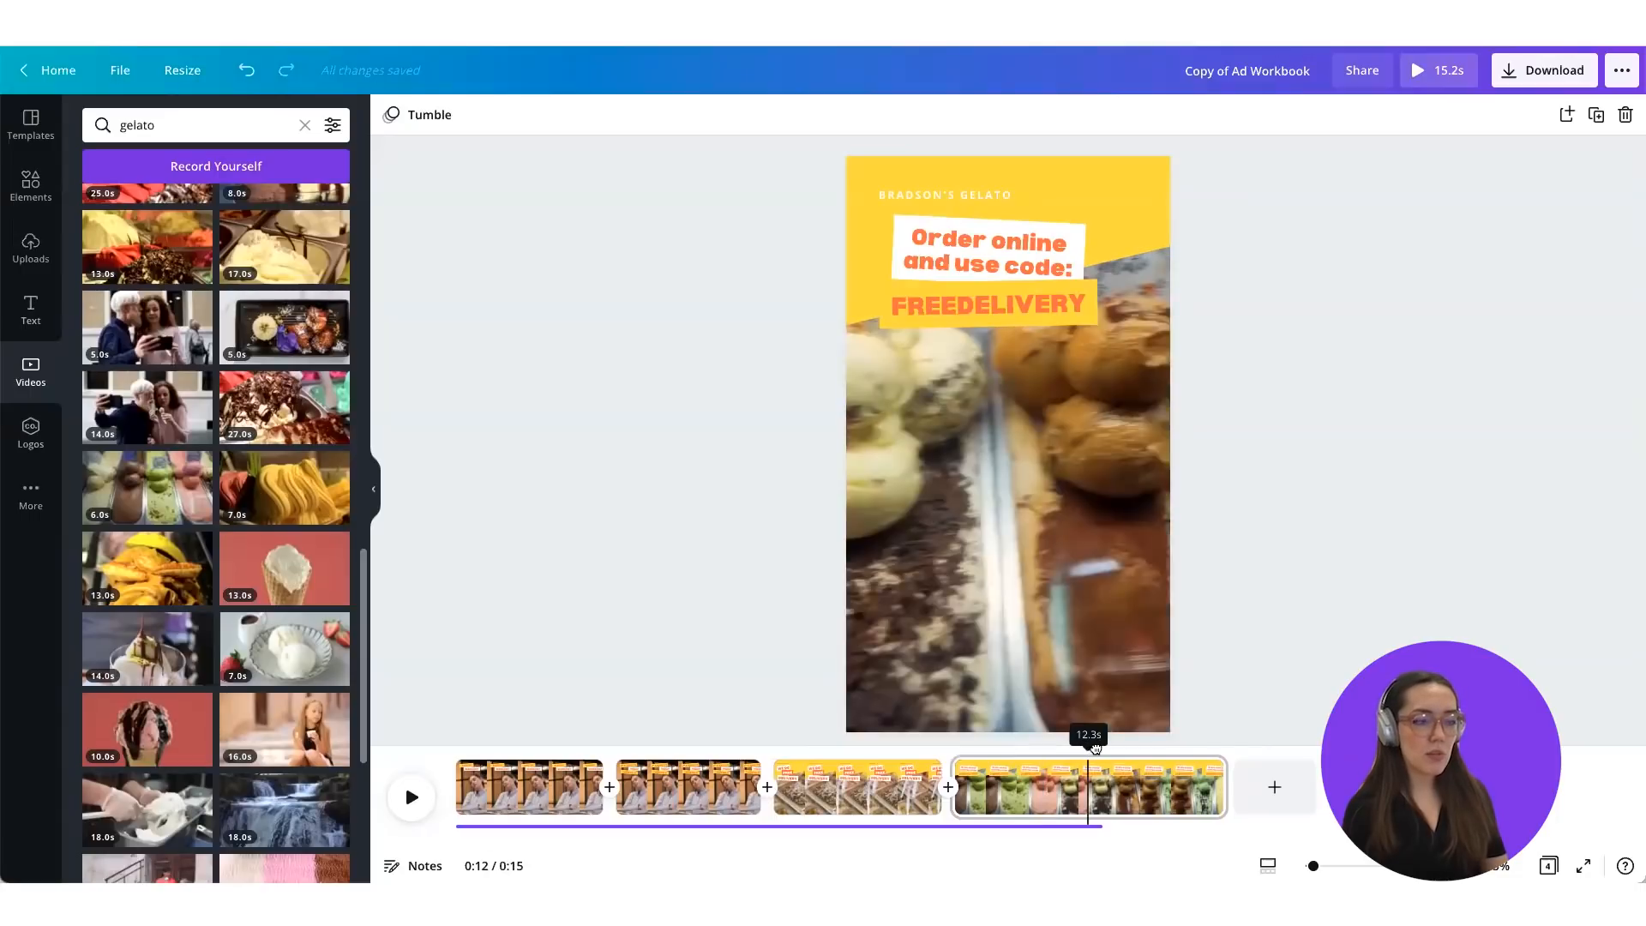
click(1098, 746)
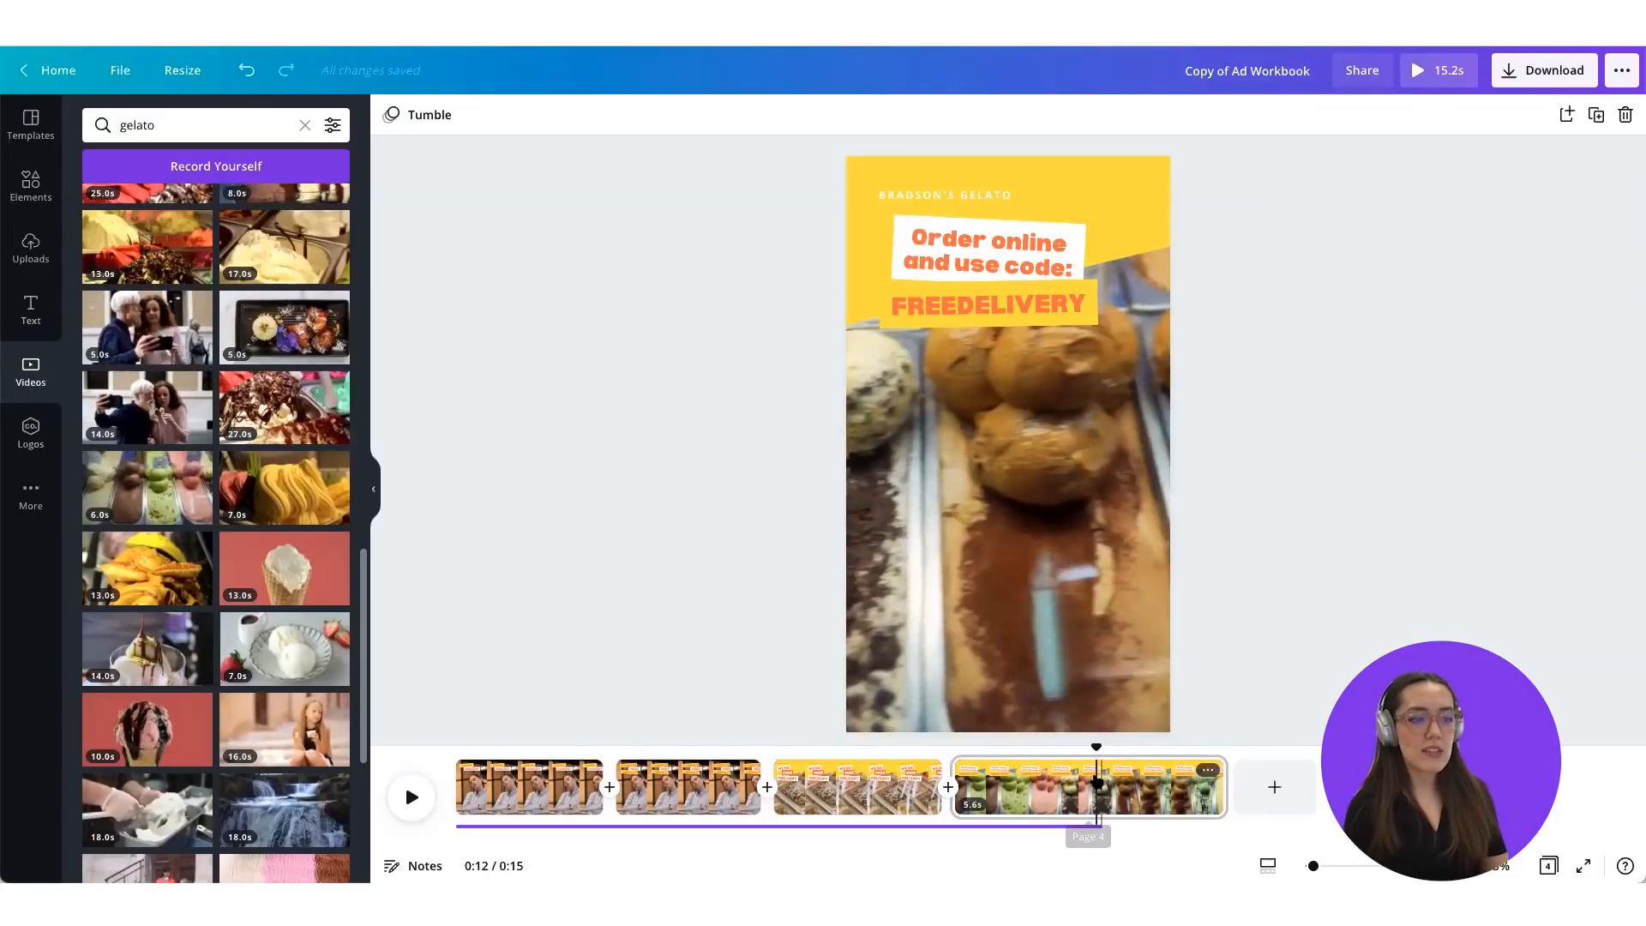
right_click(1096, 780)
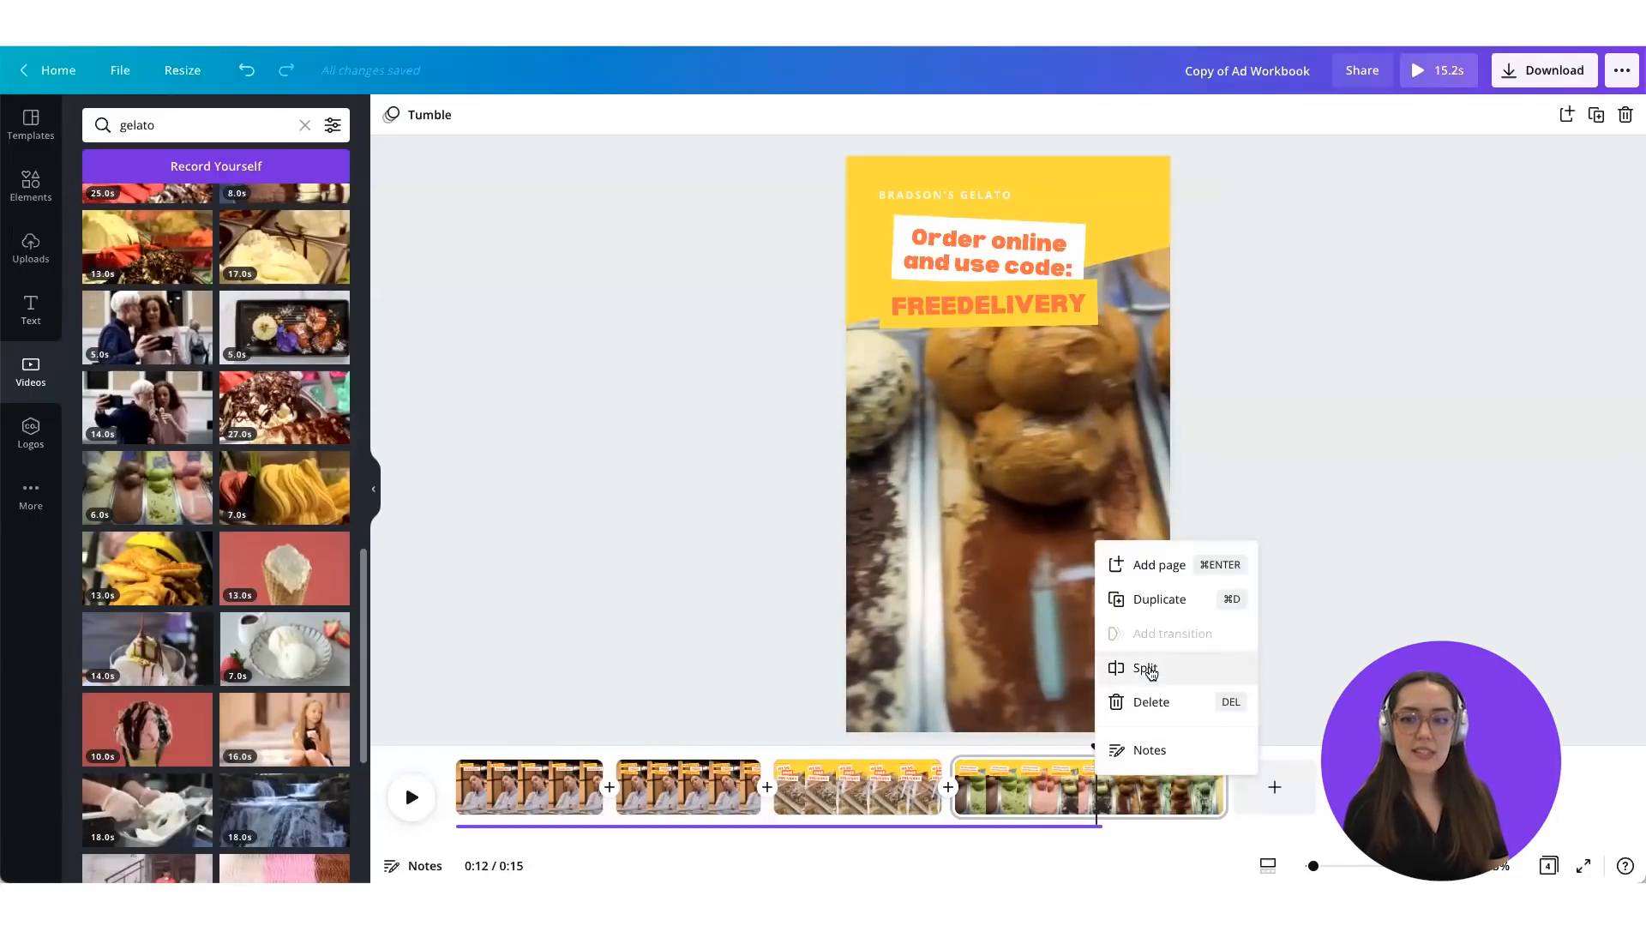
click(1152, 671)
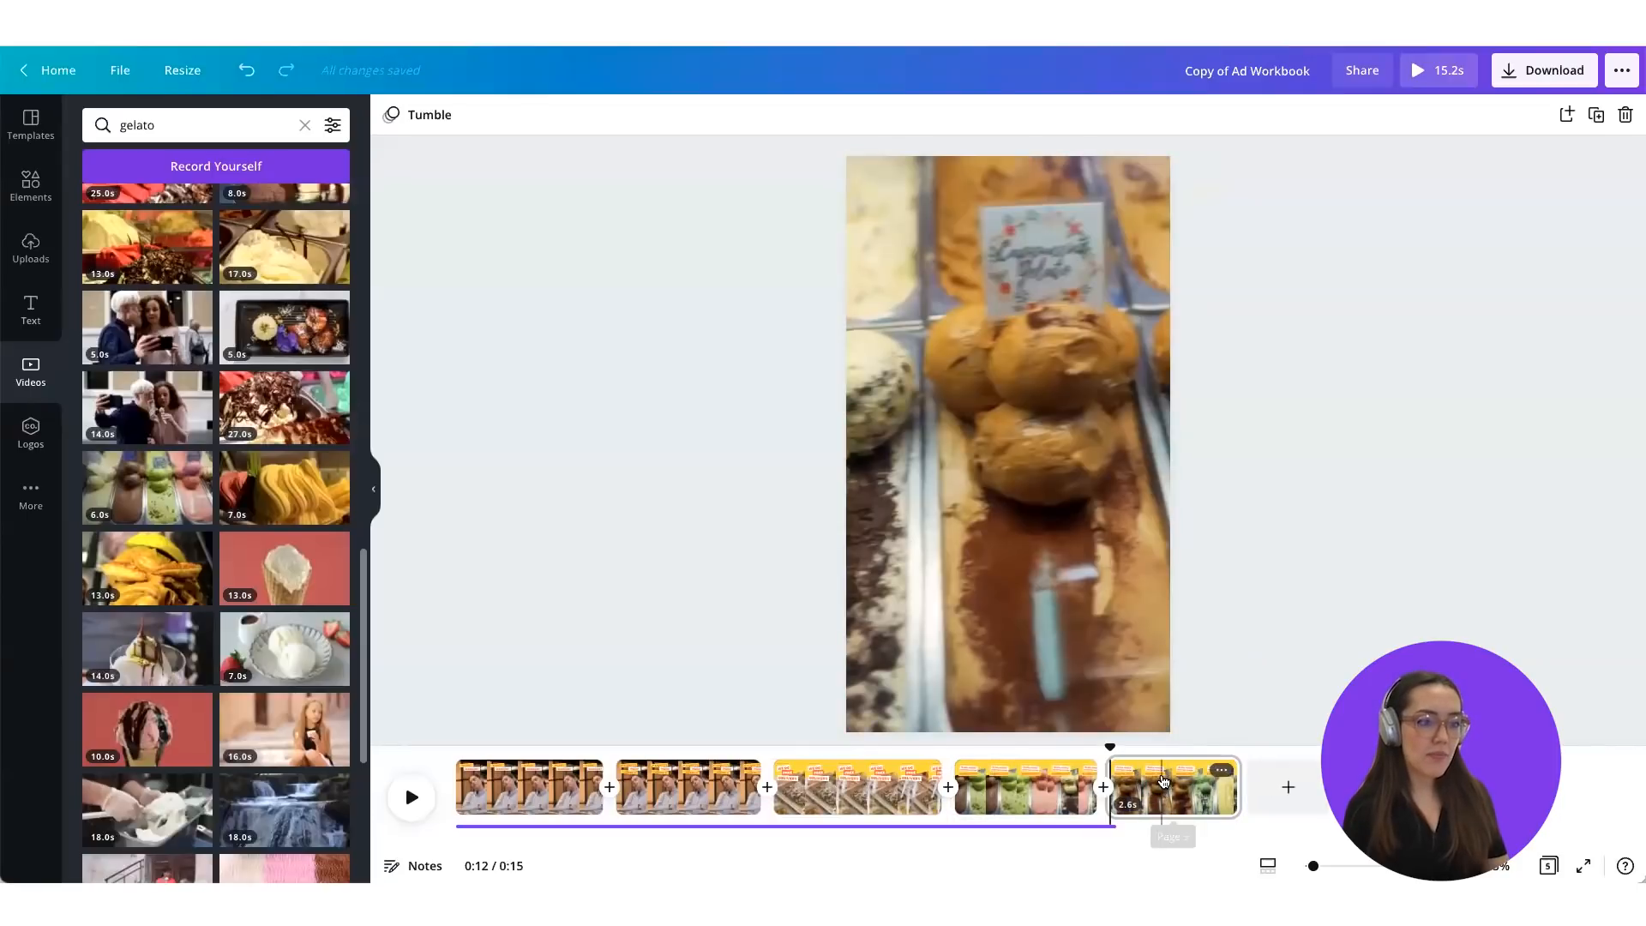
click(1179, 783)
key(Delete)
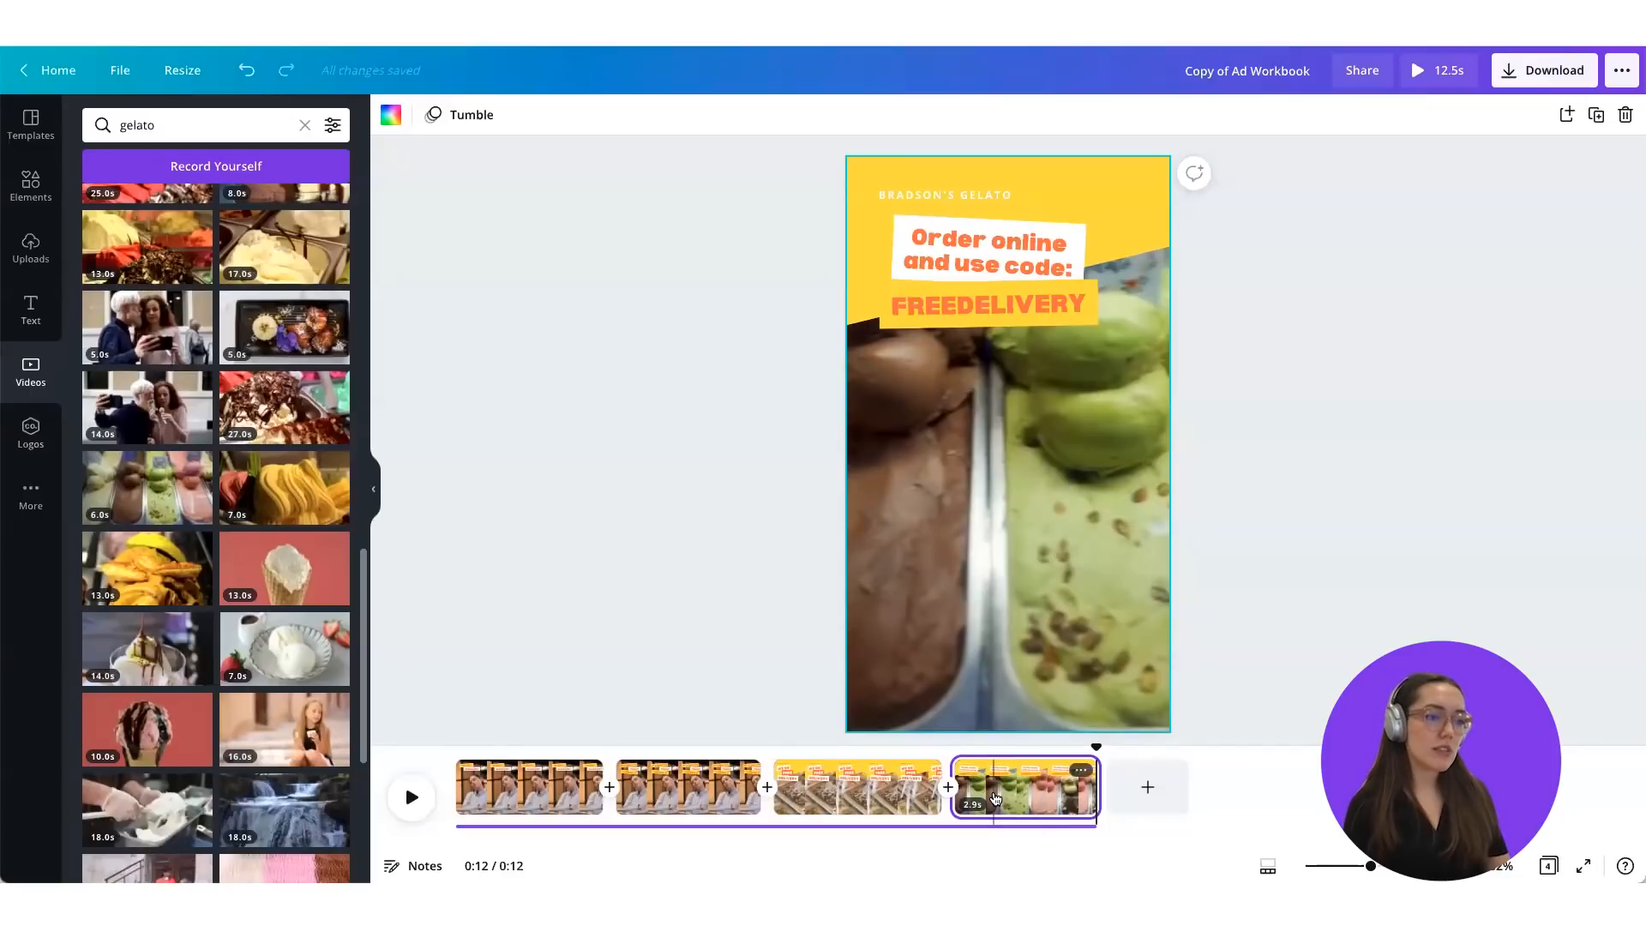
Step: Play the whole ad back from the start to review it
drag(1097, 747, 447, 717)
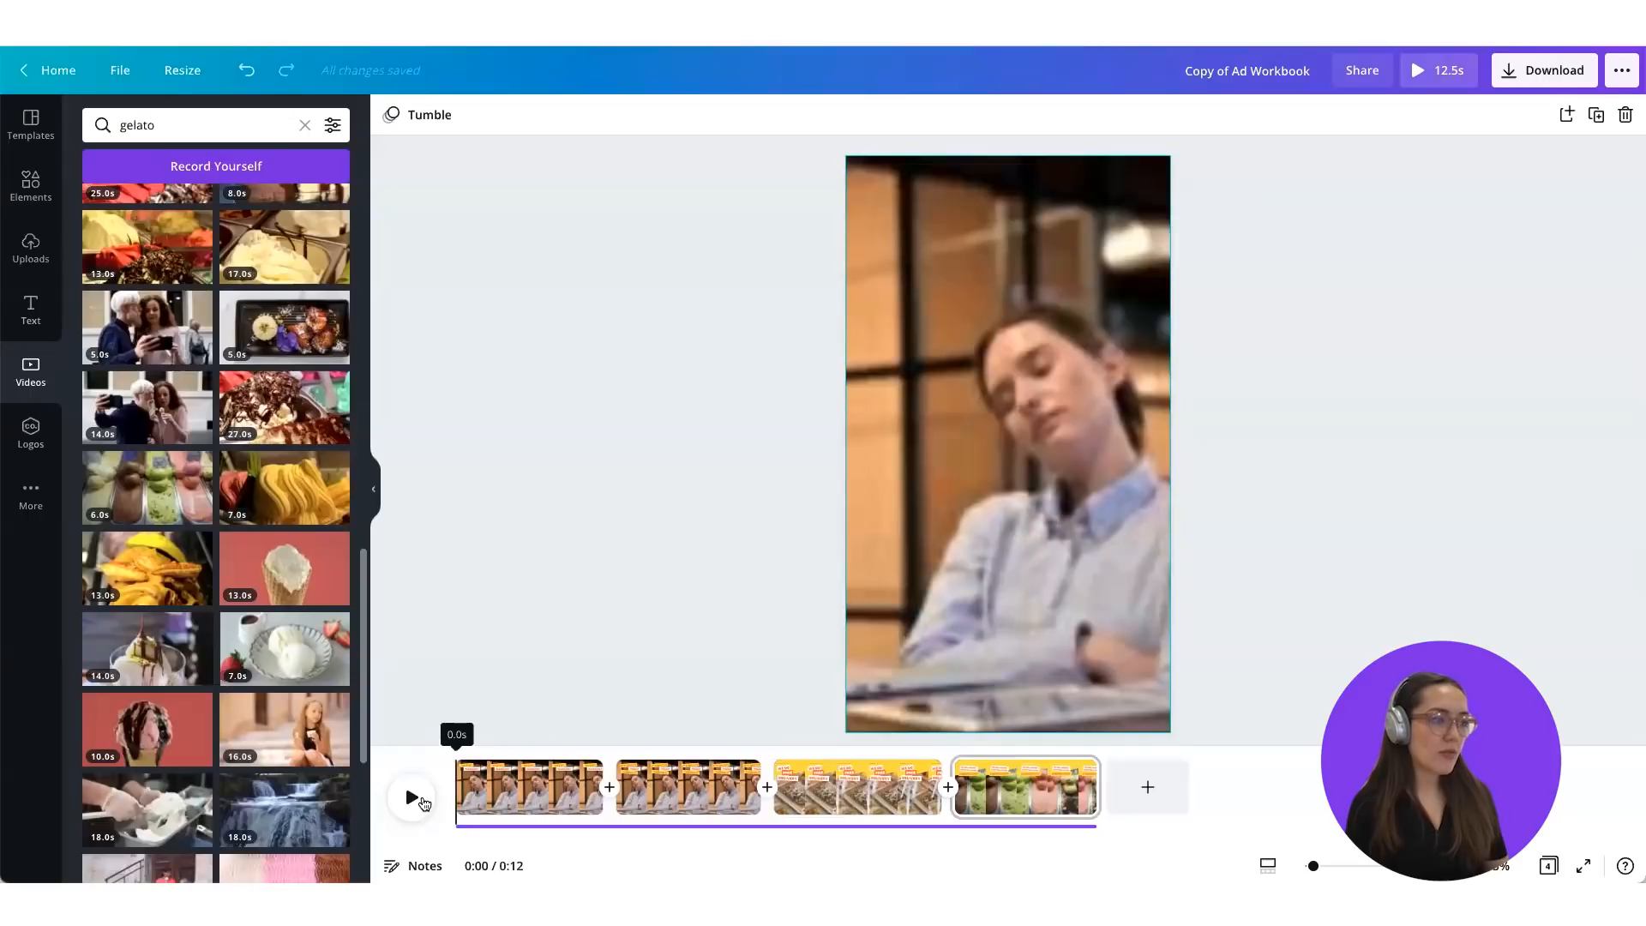
click(471, 764)
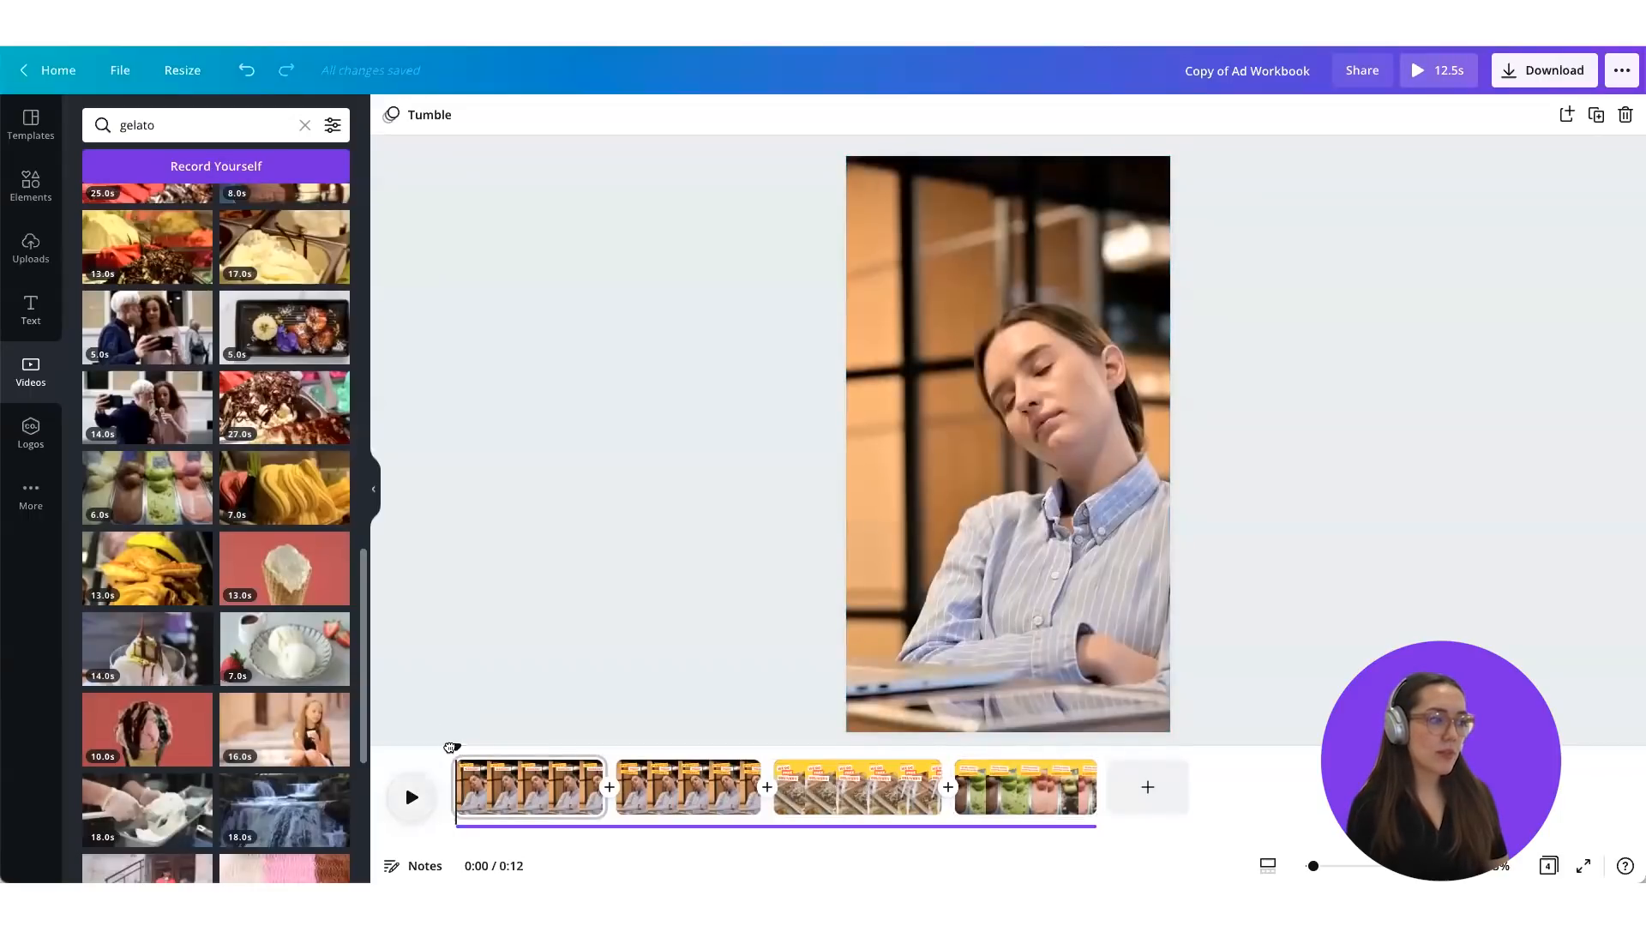
click(407, 799)
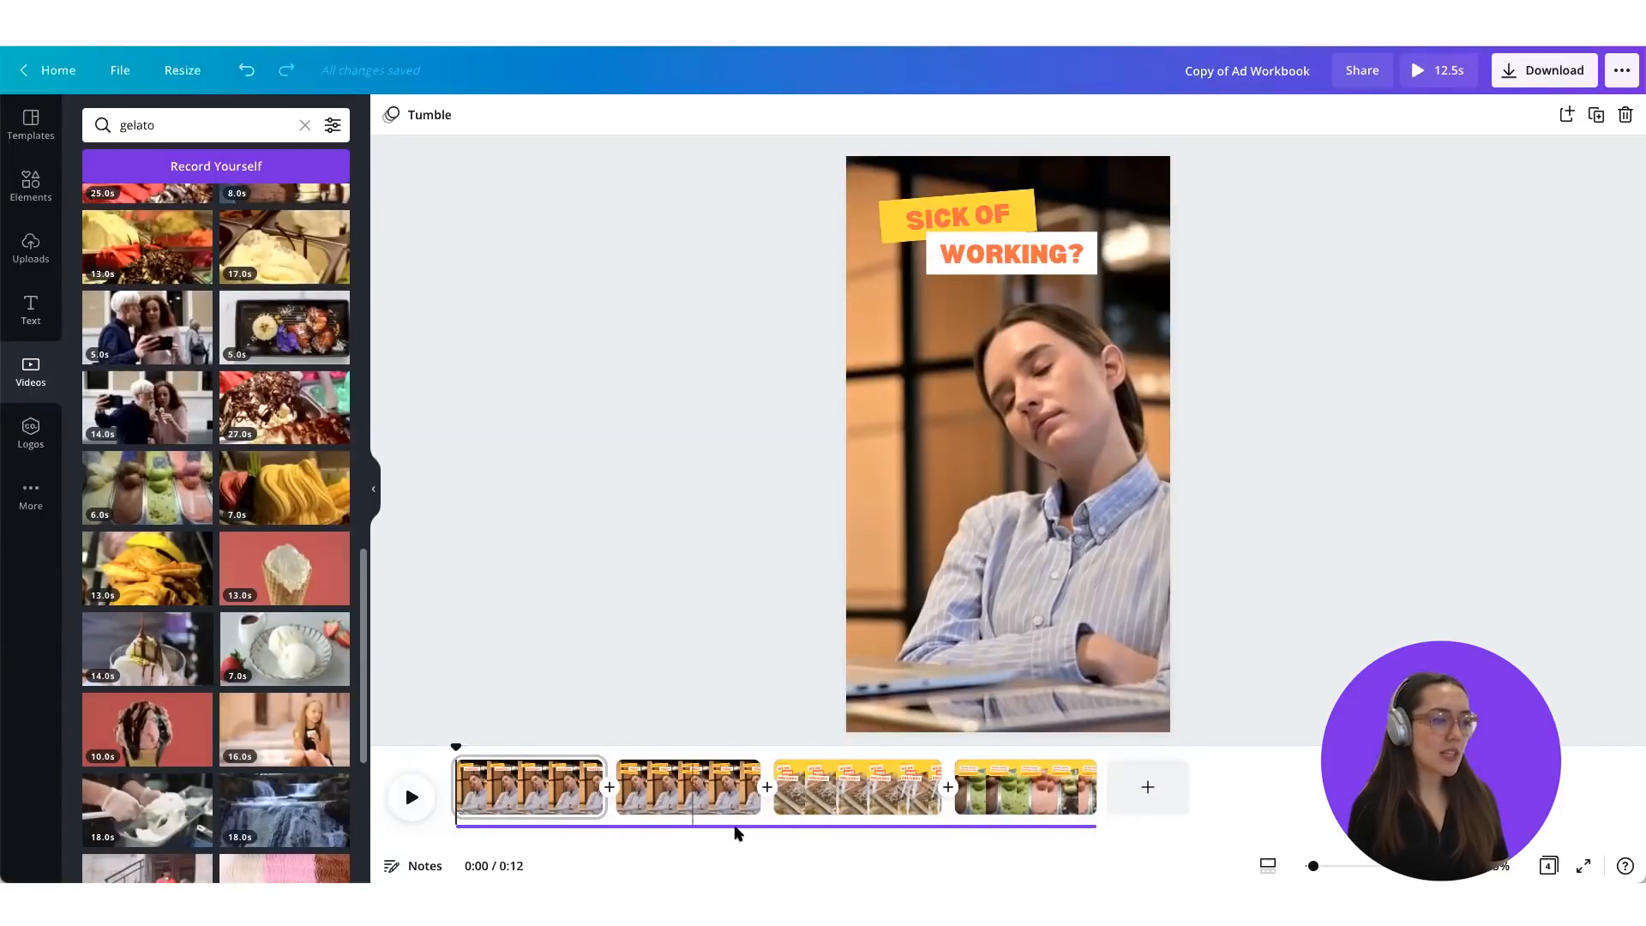
Step: Delete the existing purple music track that runs beneath all the pages
click(951, 829)
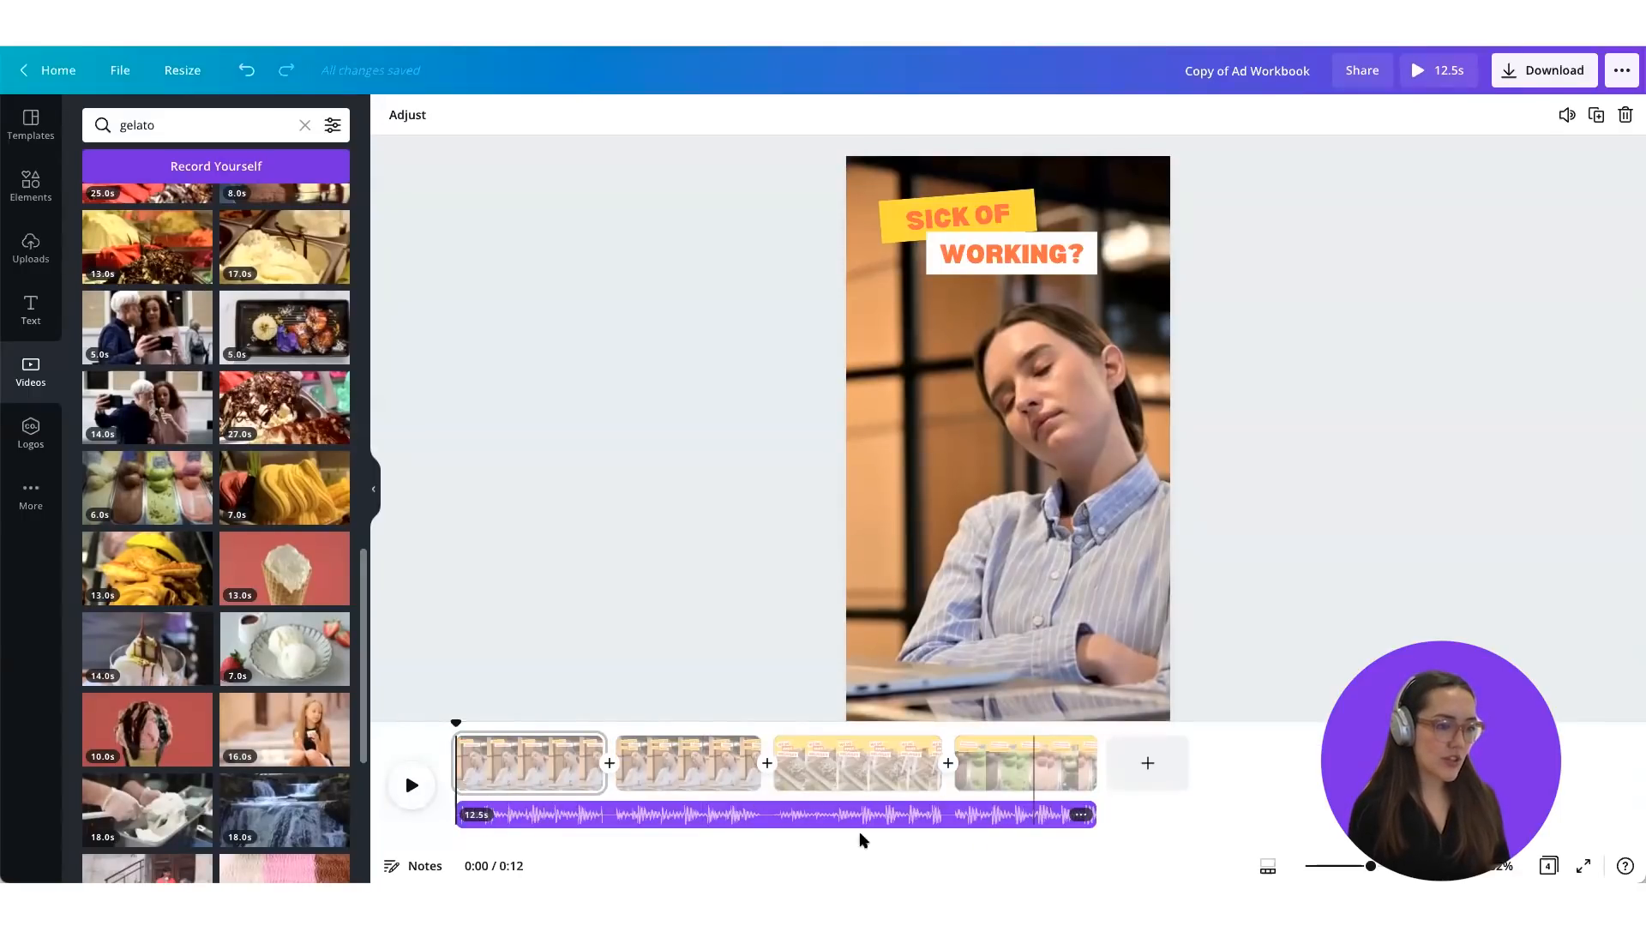
click(651, 822)
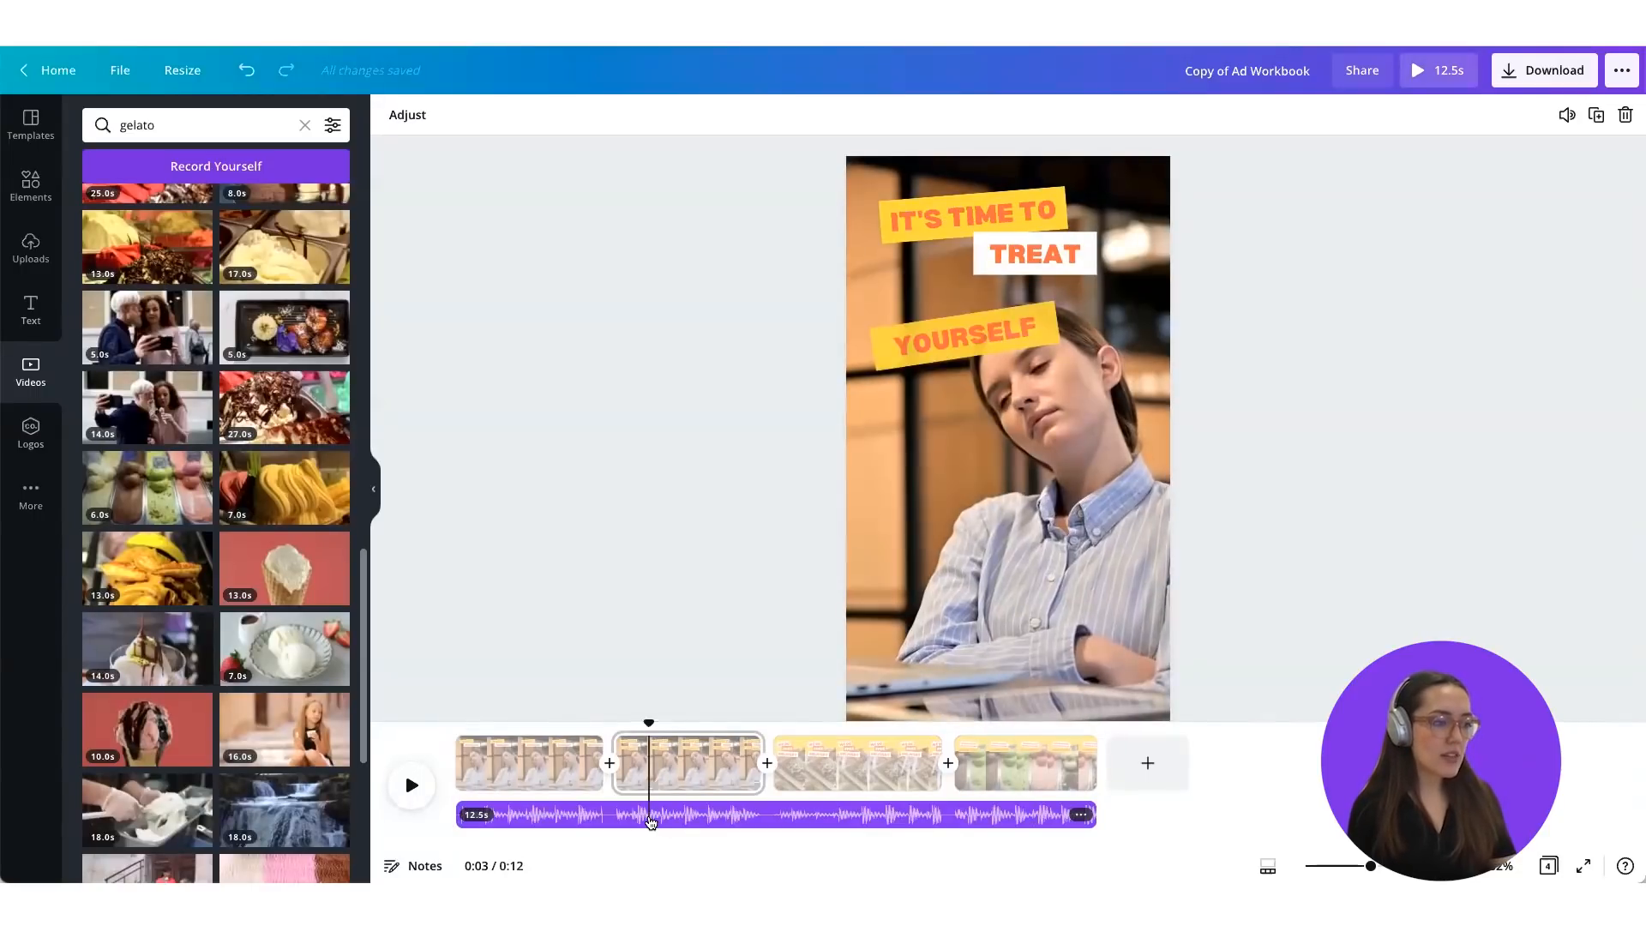
key(Delete)
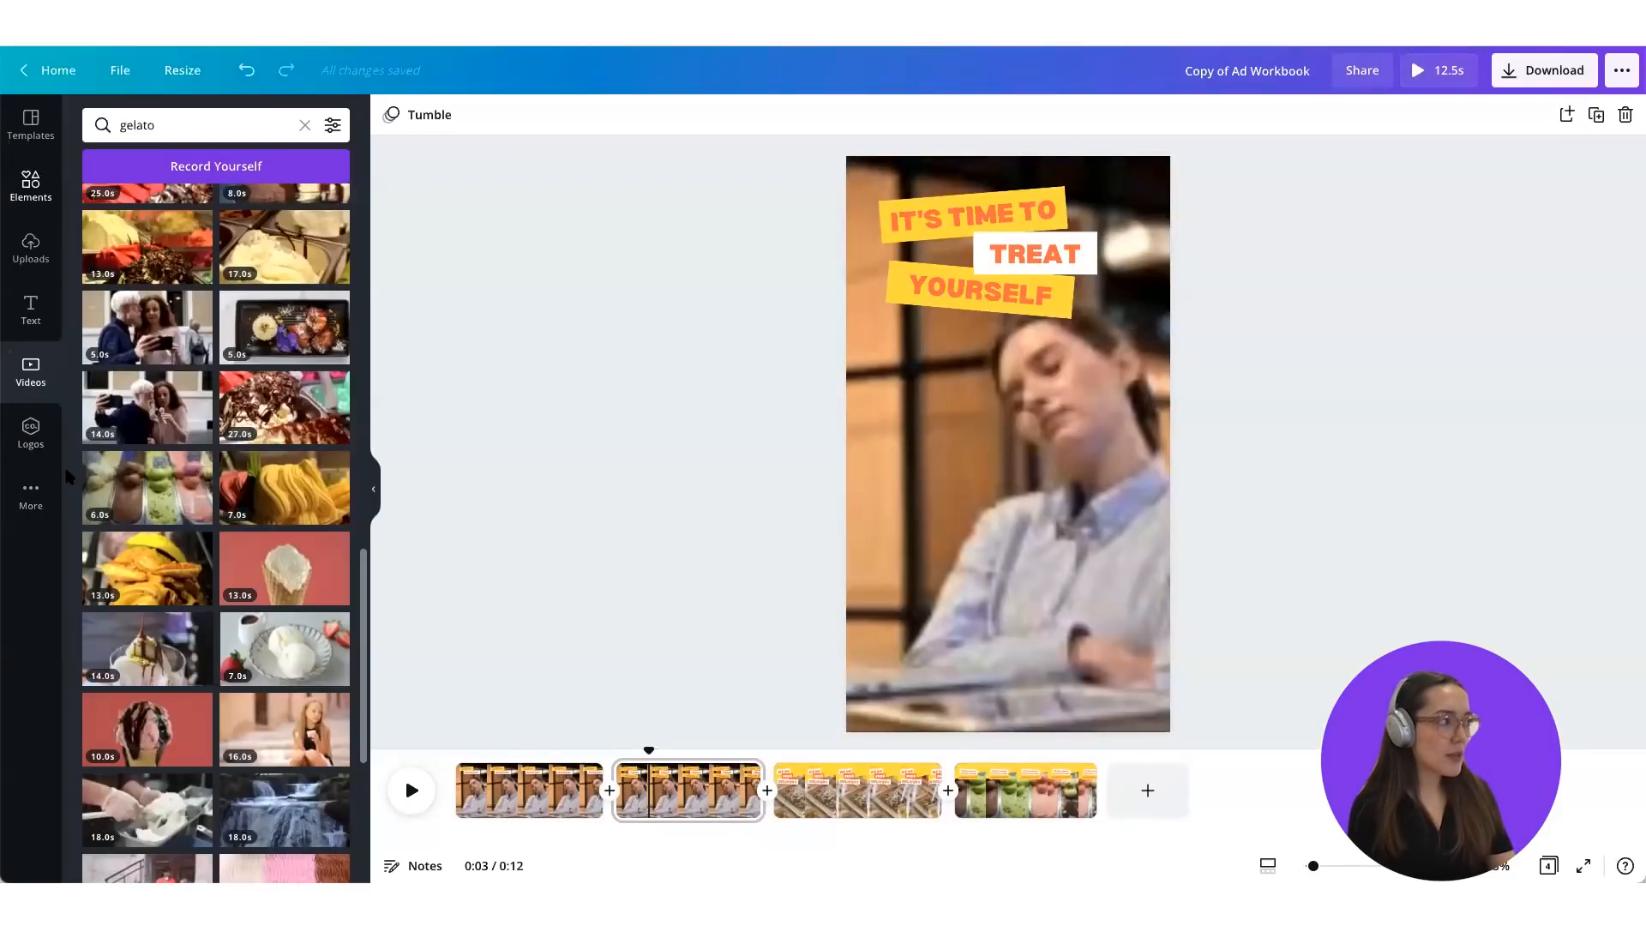
Step: Browse the audio library by genre down to the Trailer group and preview the Salamanca track
click(30, 495)
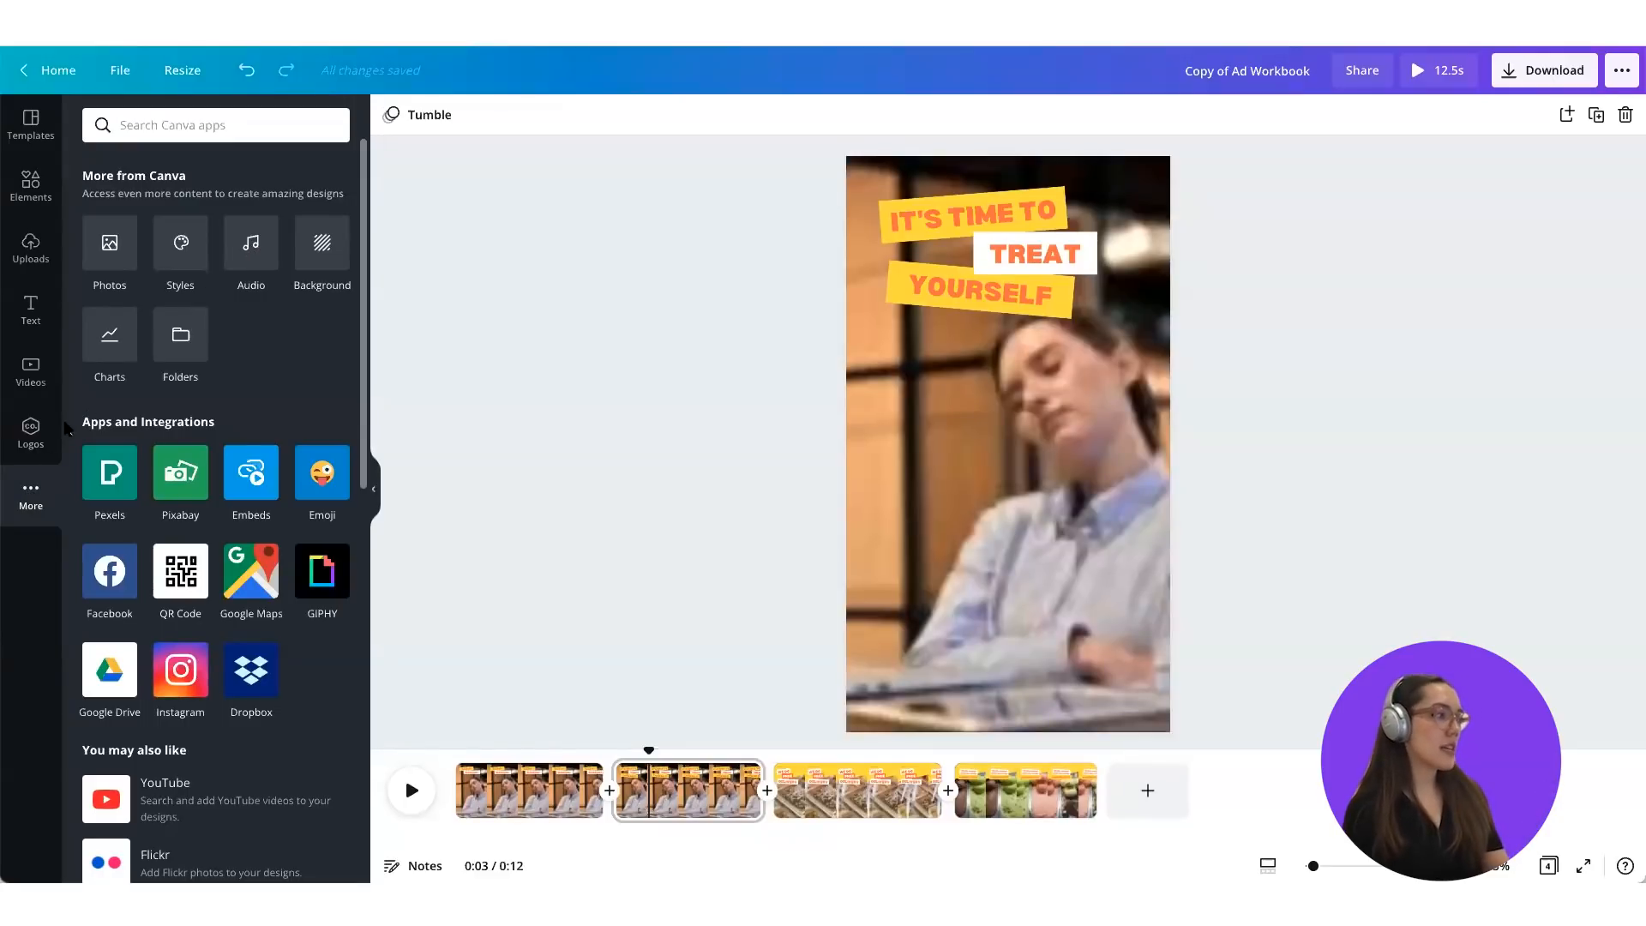
click(261, 249)
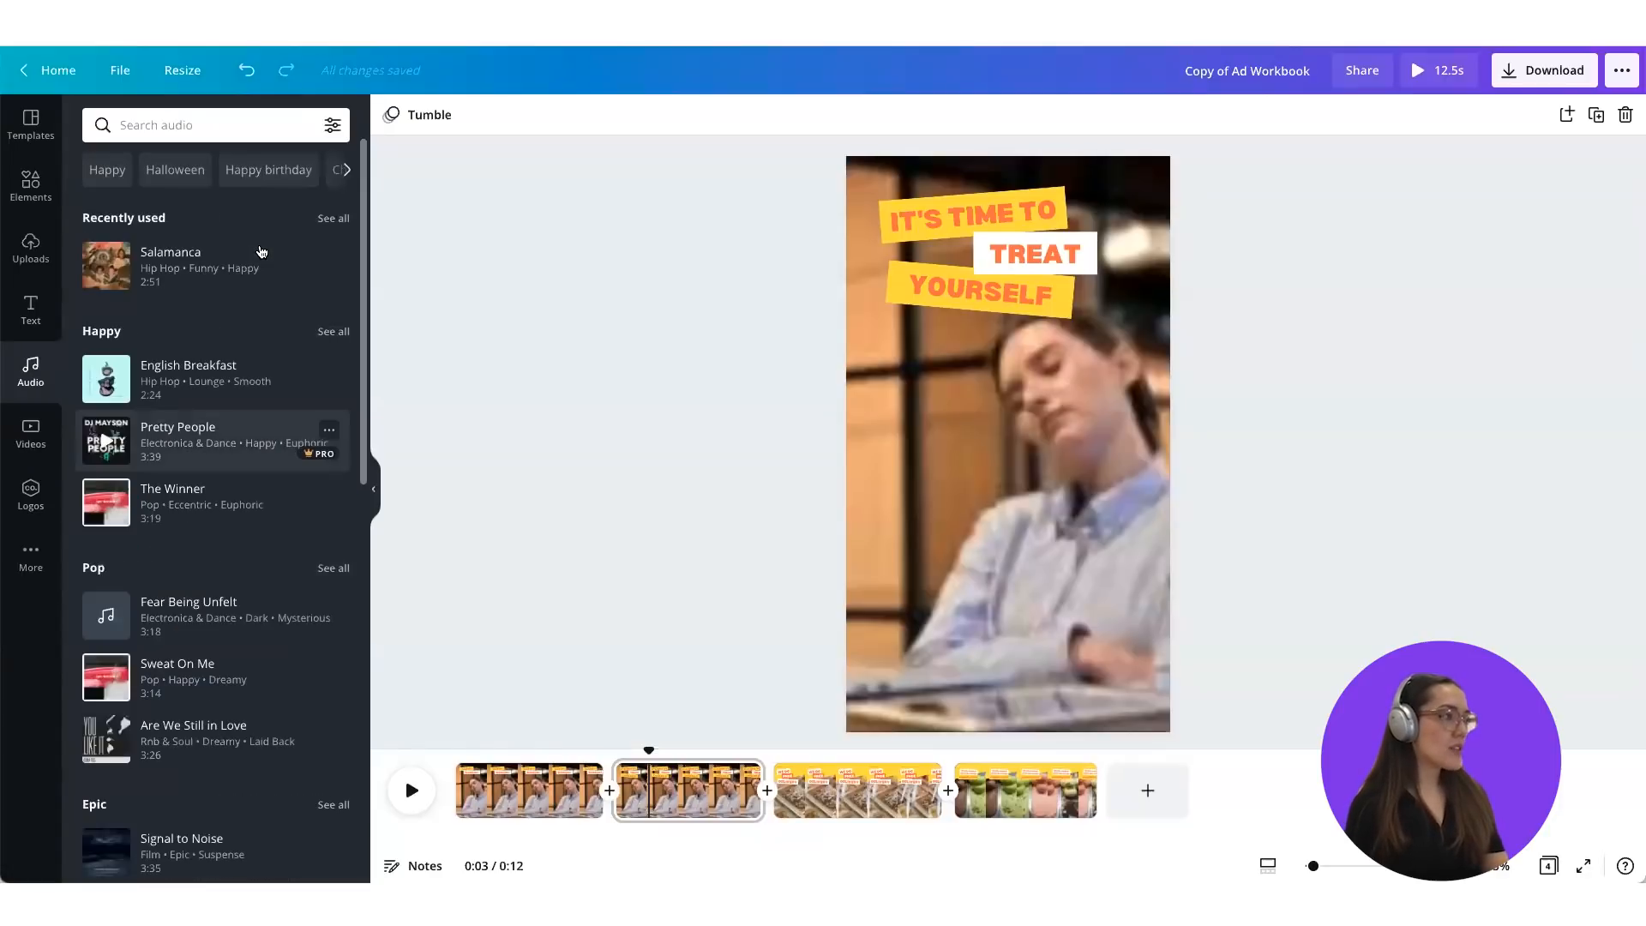
scroll(260, 250, down, 2)
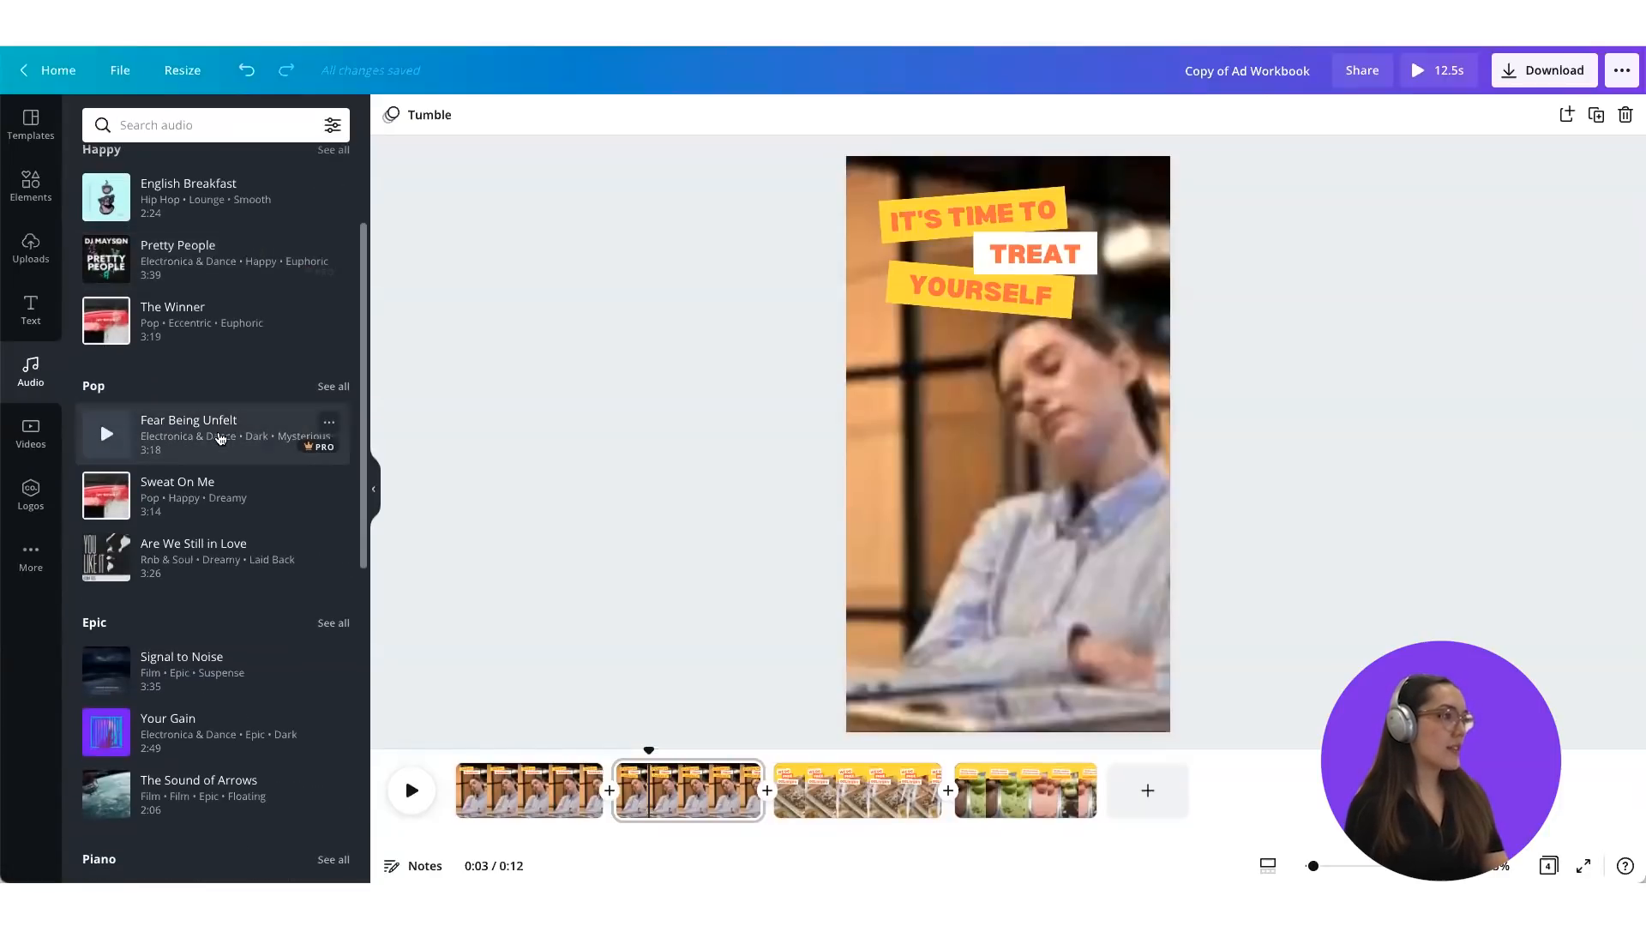
scroll(220, 438, down, 2)
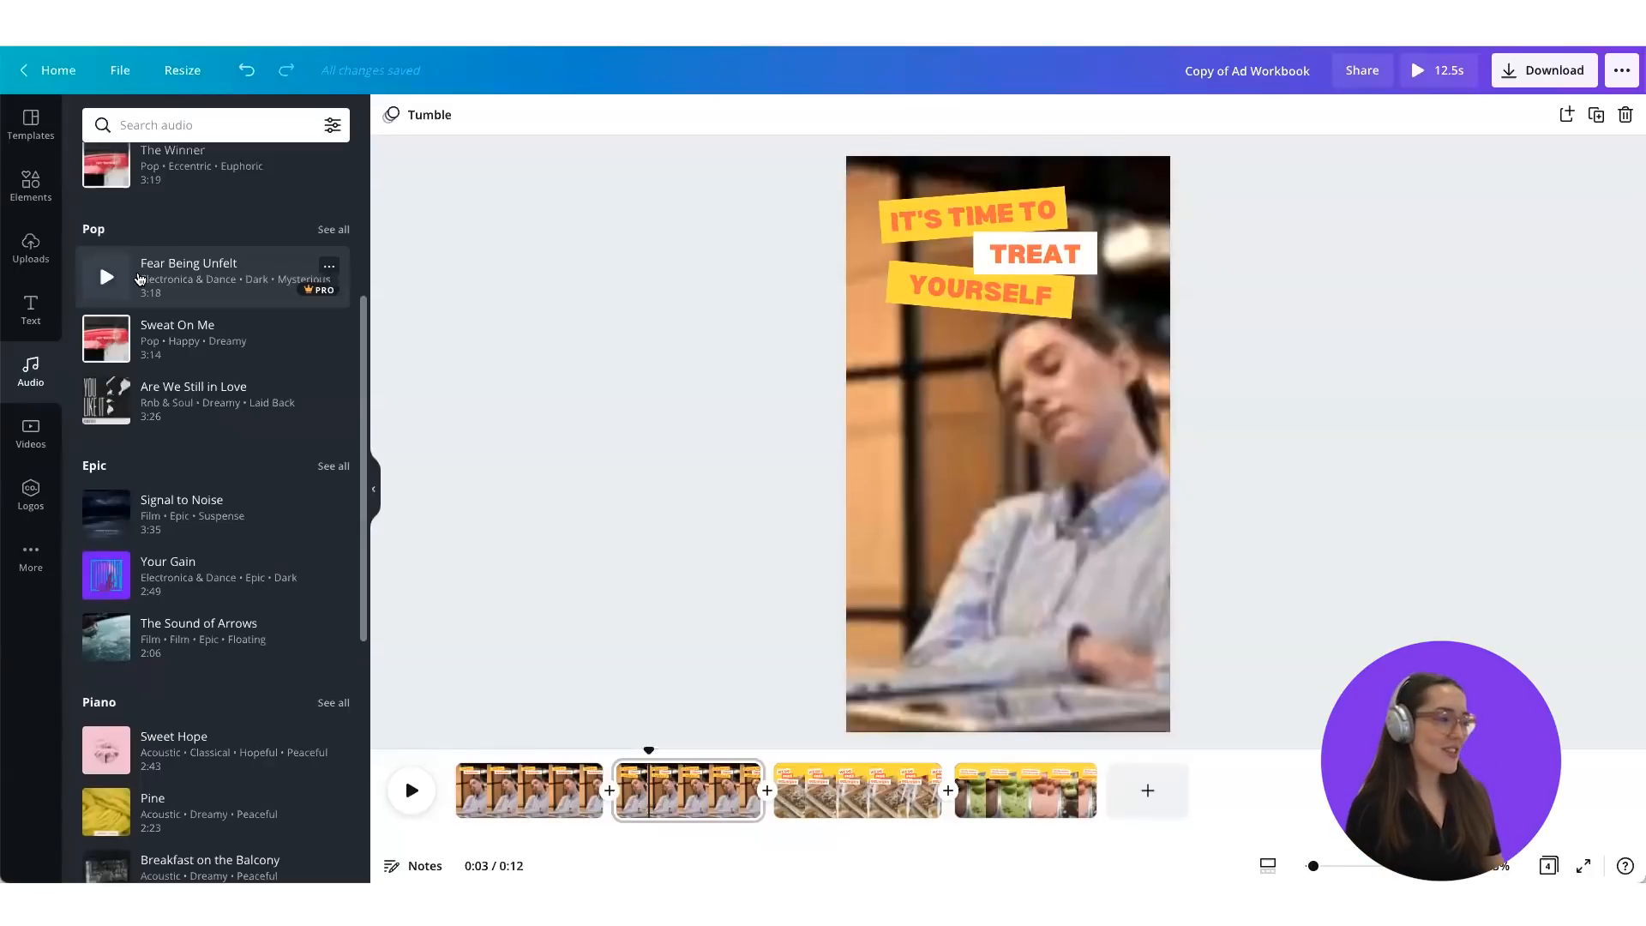
scroll(140, 279, down, 1)
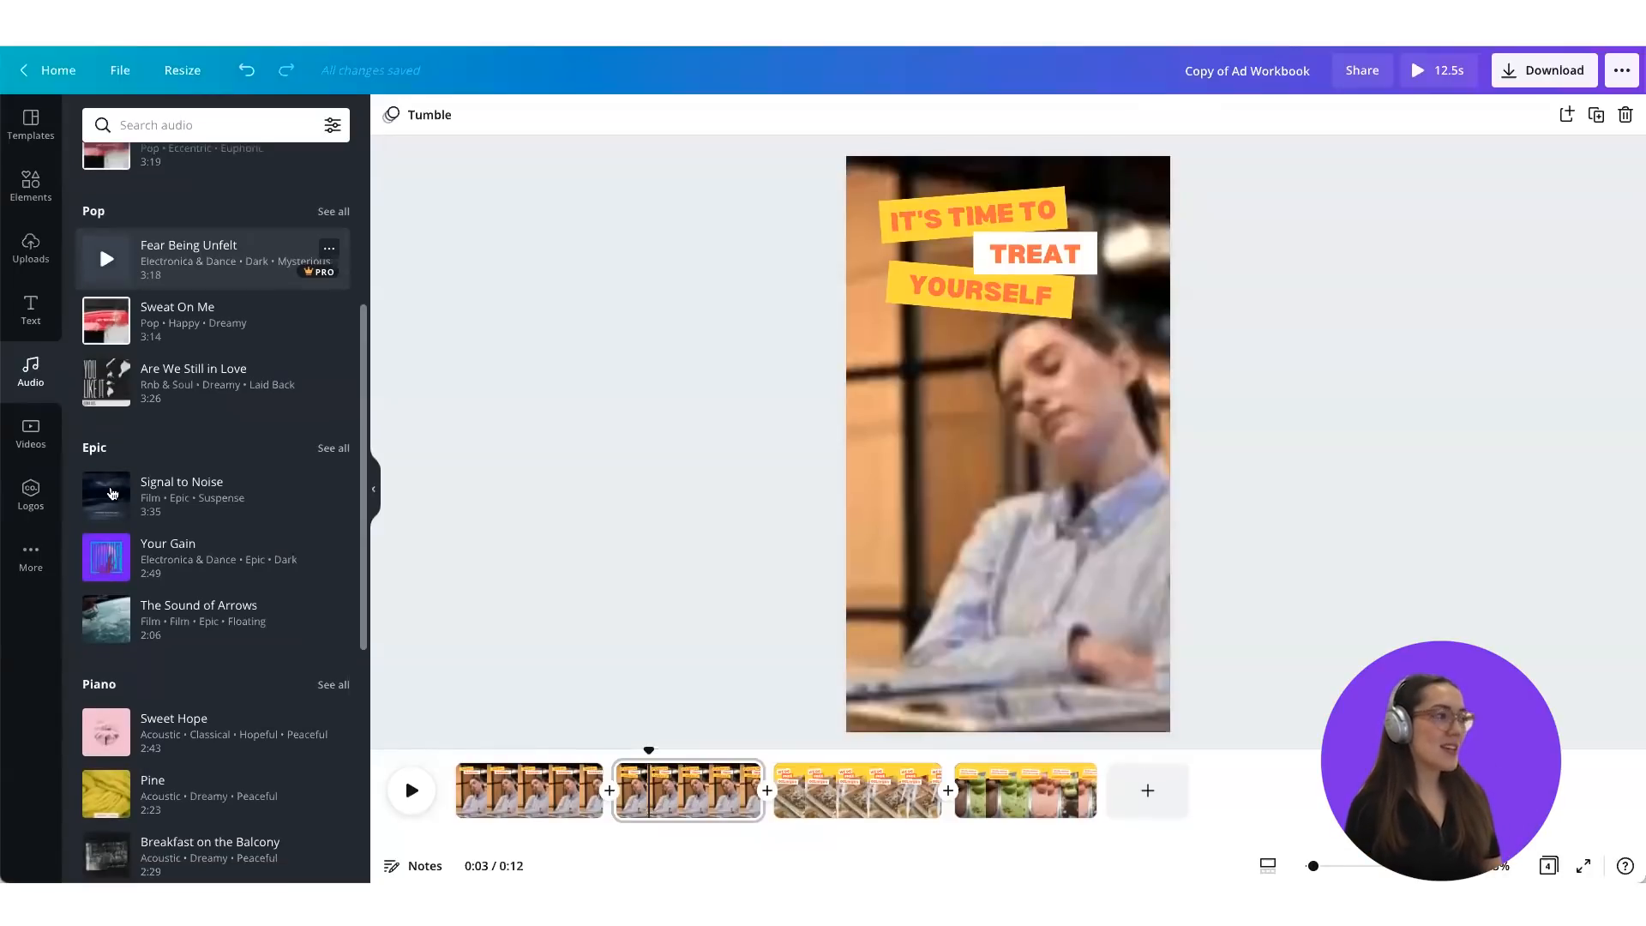
scroll(137, 481, down, 7)
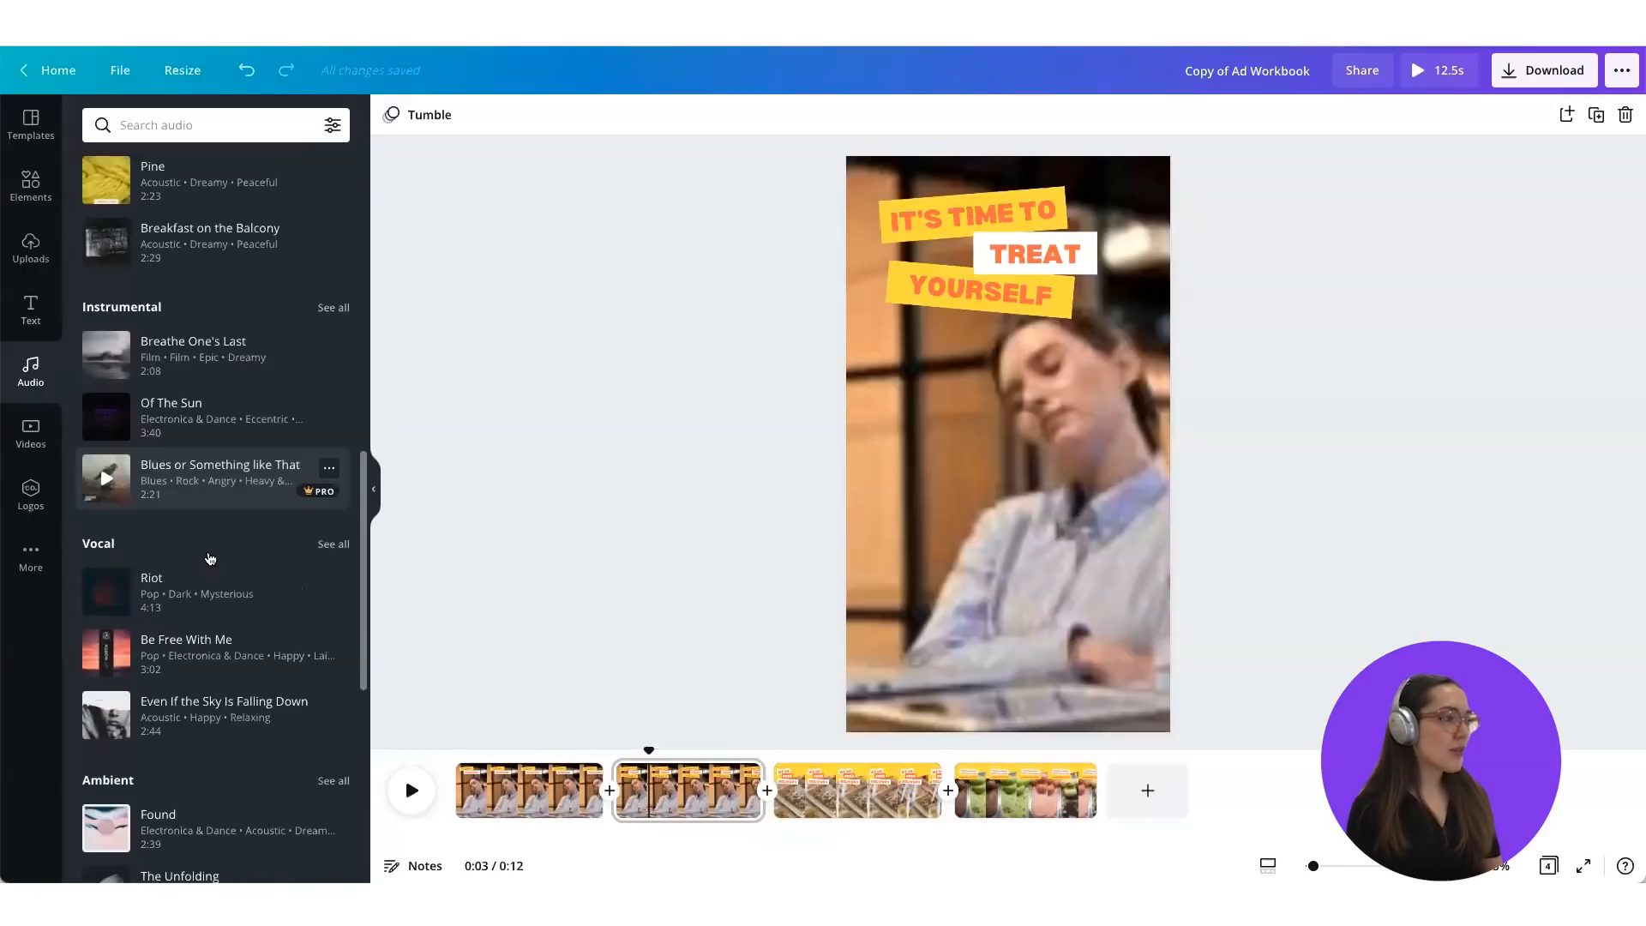
scroll(211, 559, down, 5)
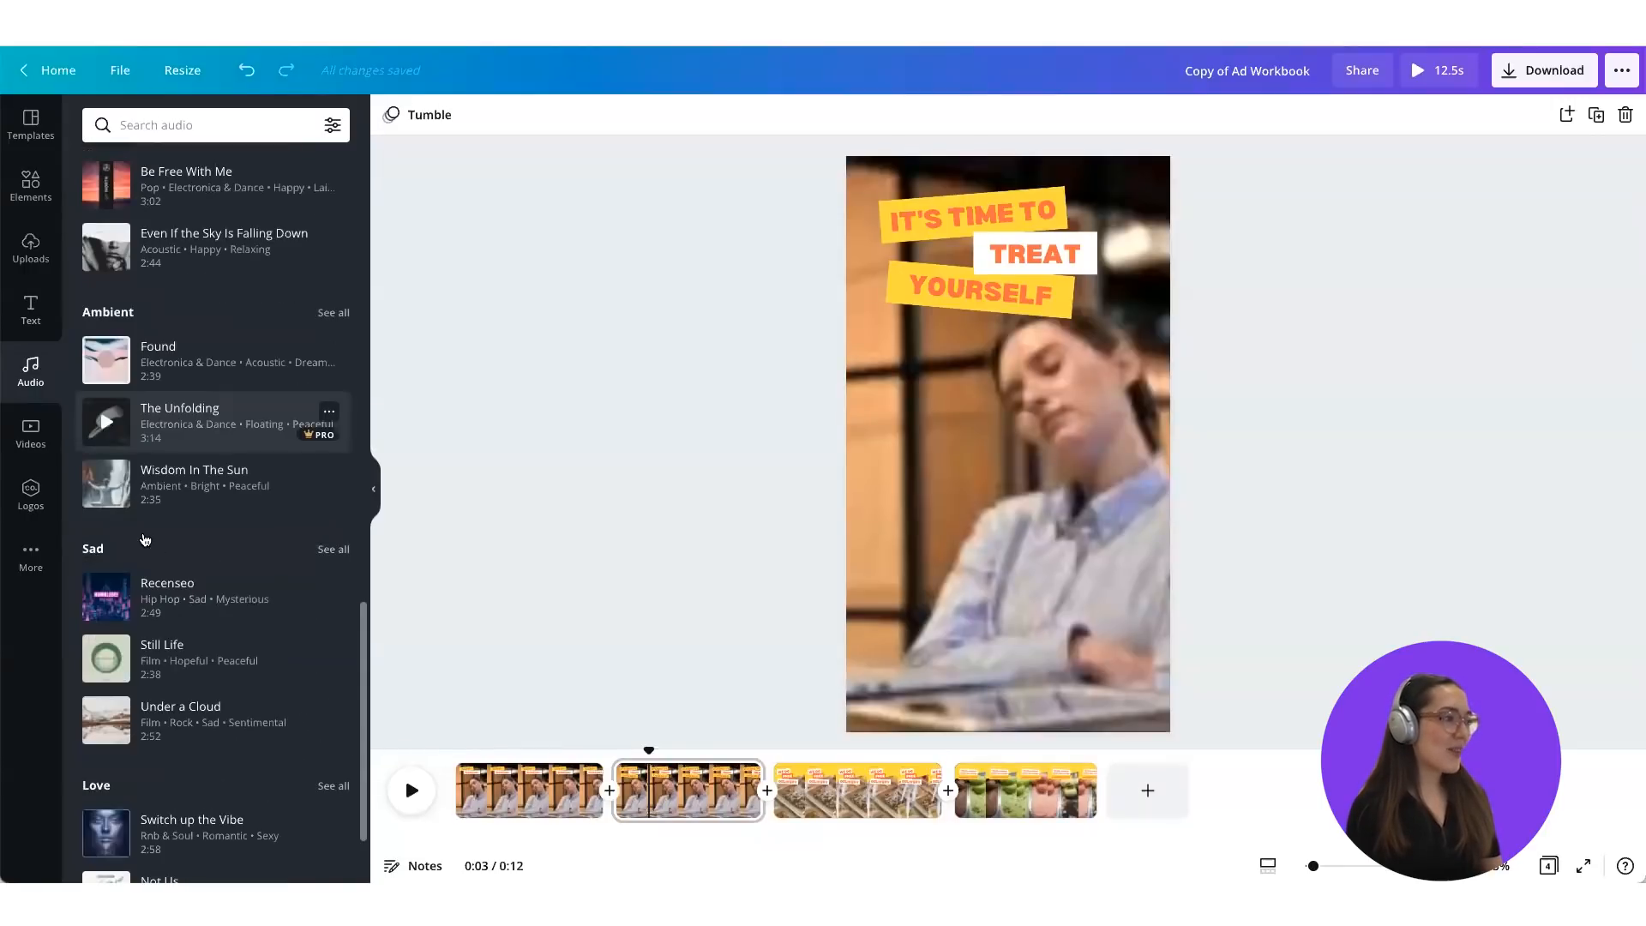
scroll(144, 537, down, 9)
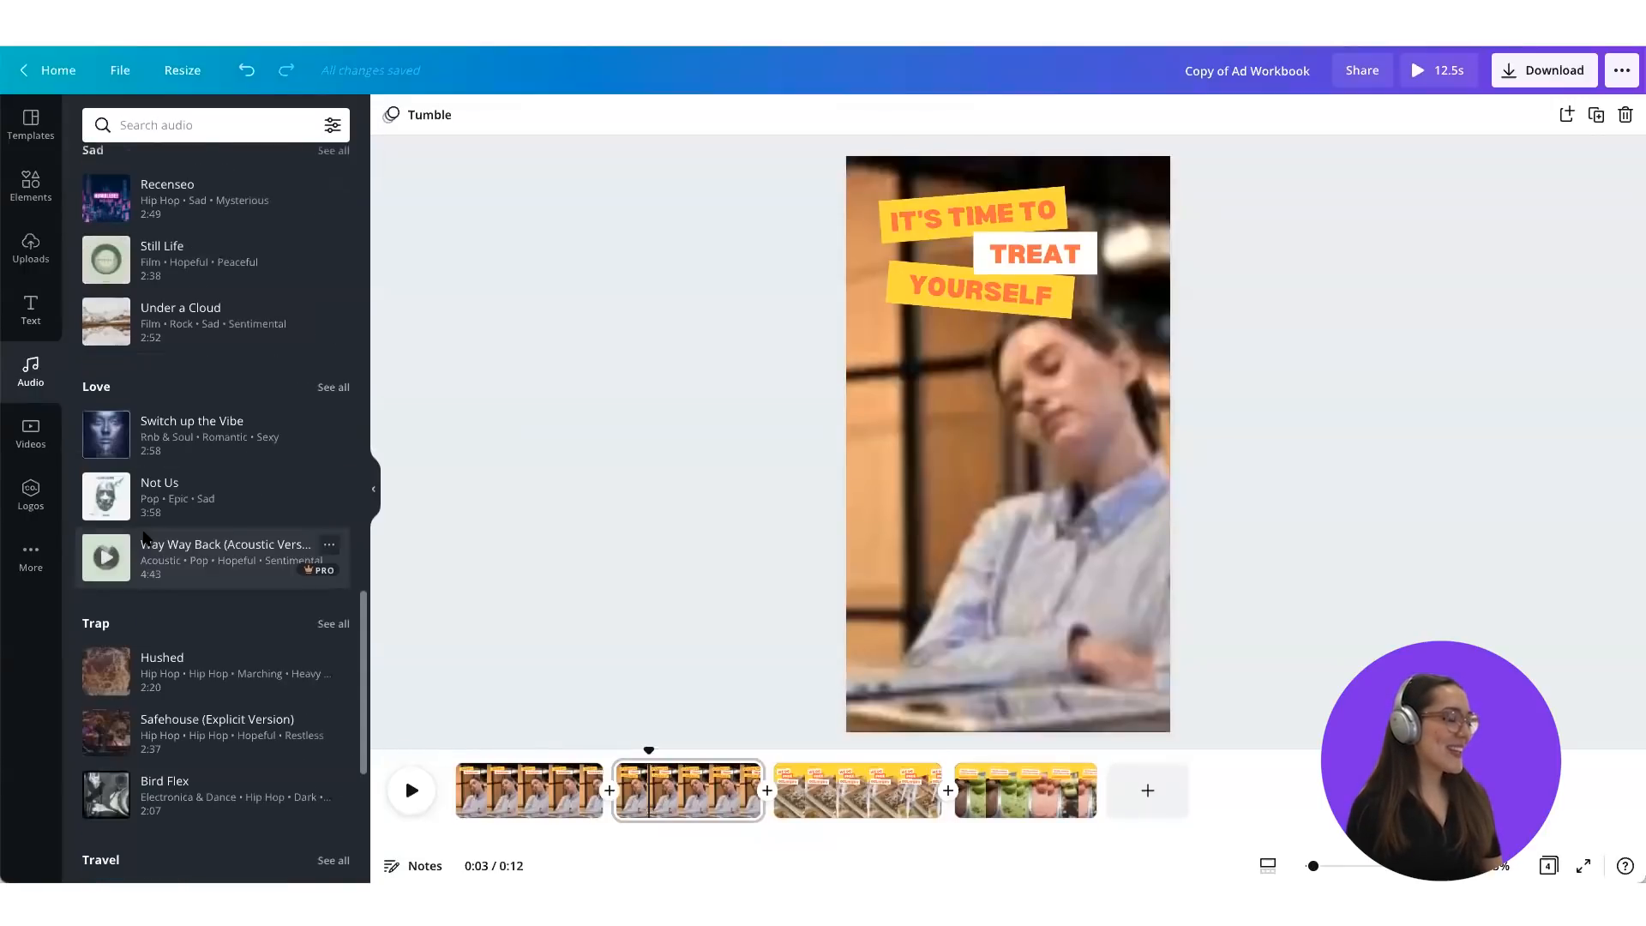
scroll(144, 538, down, 2)
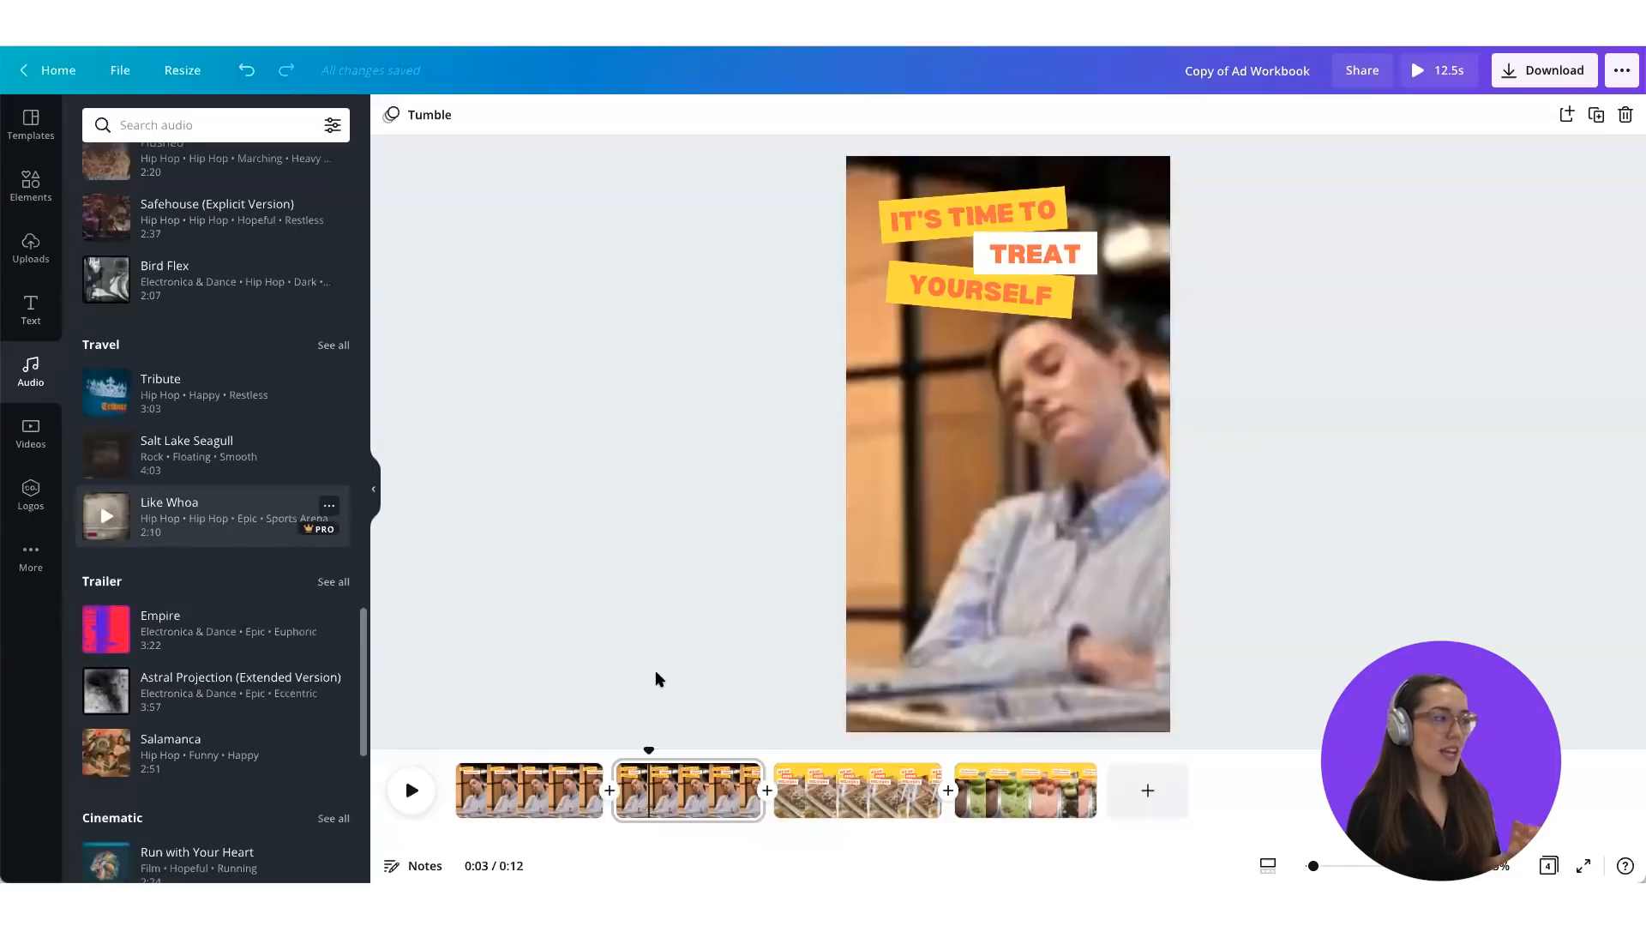
scroll(220, 656, down, 2)
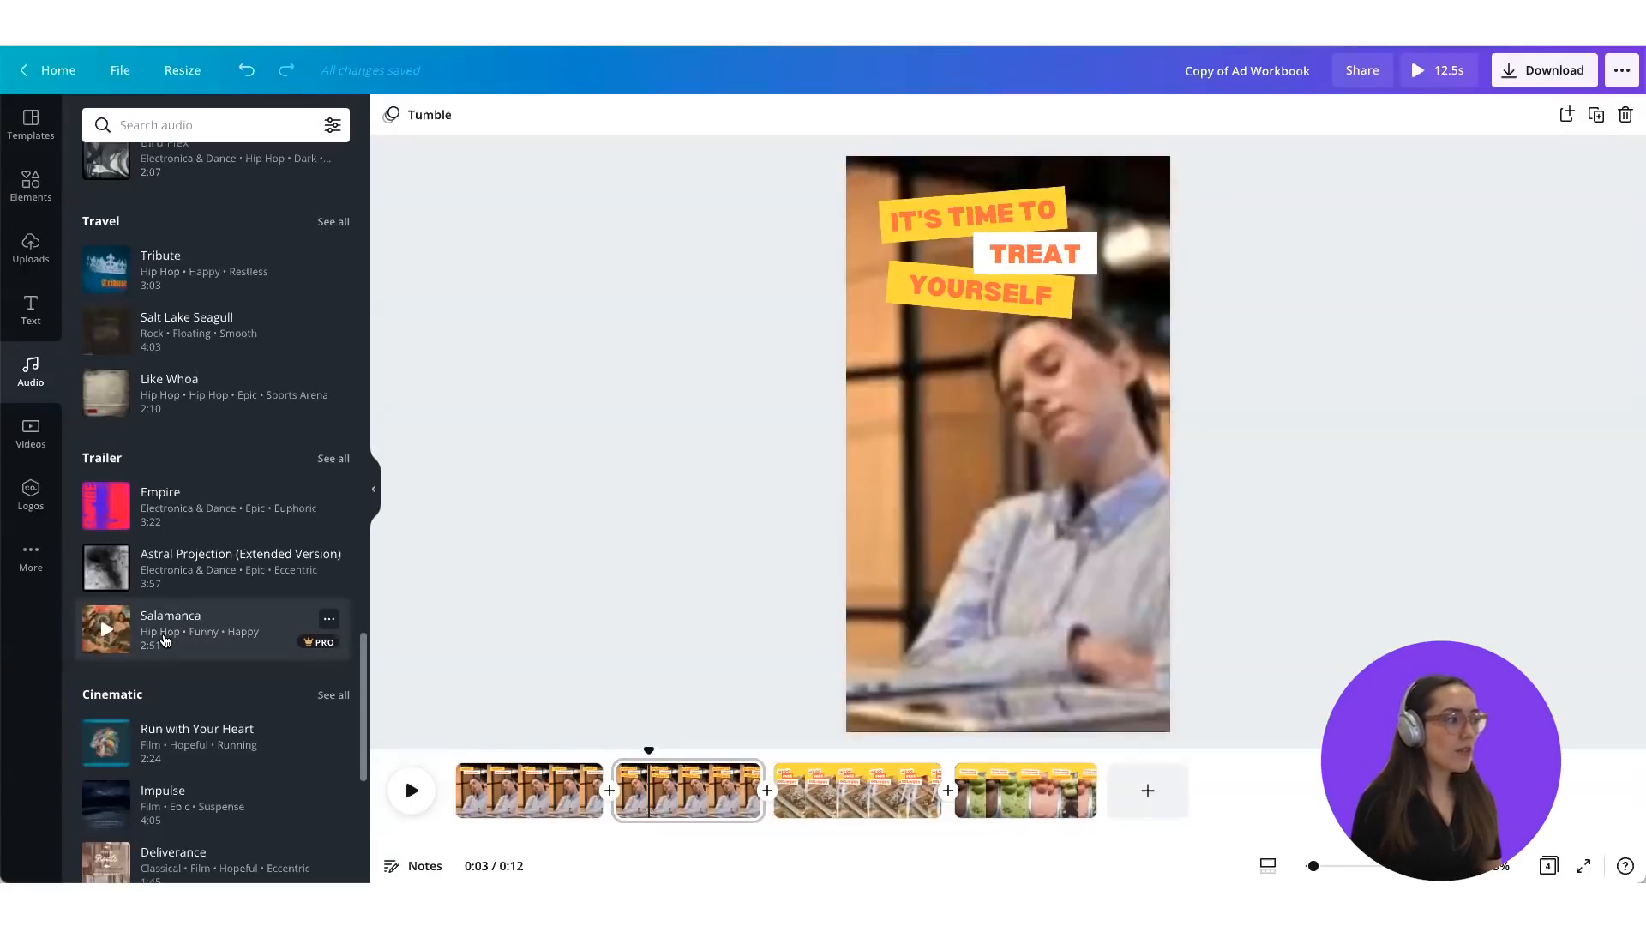
click(106, 633)
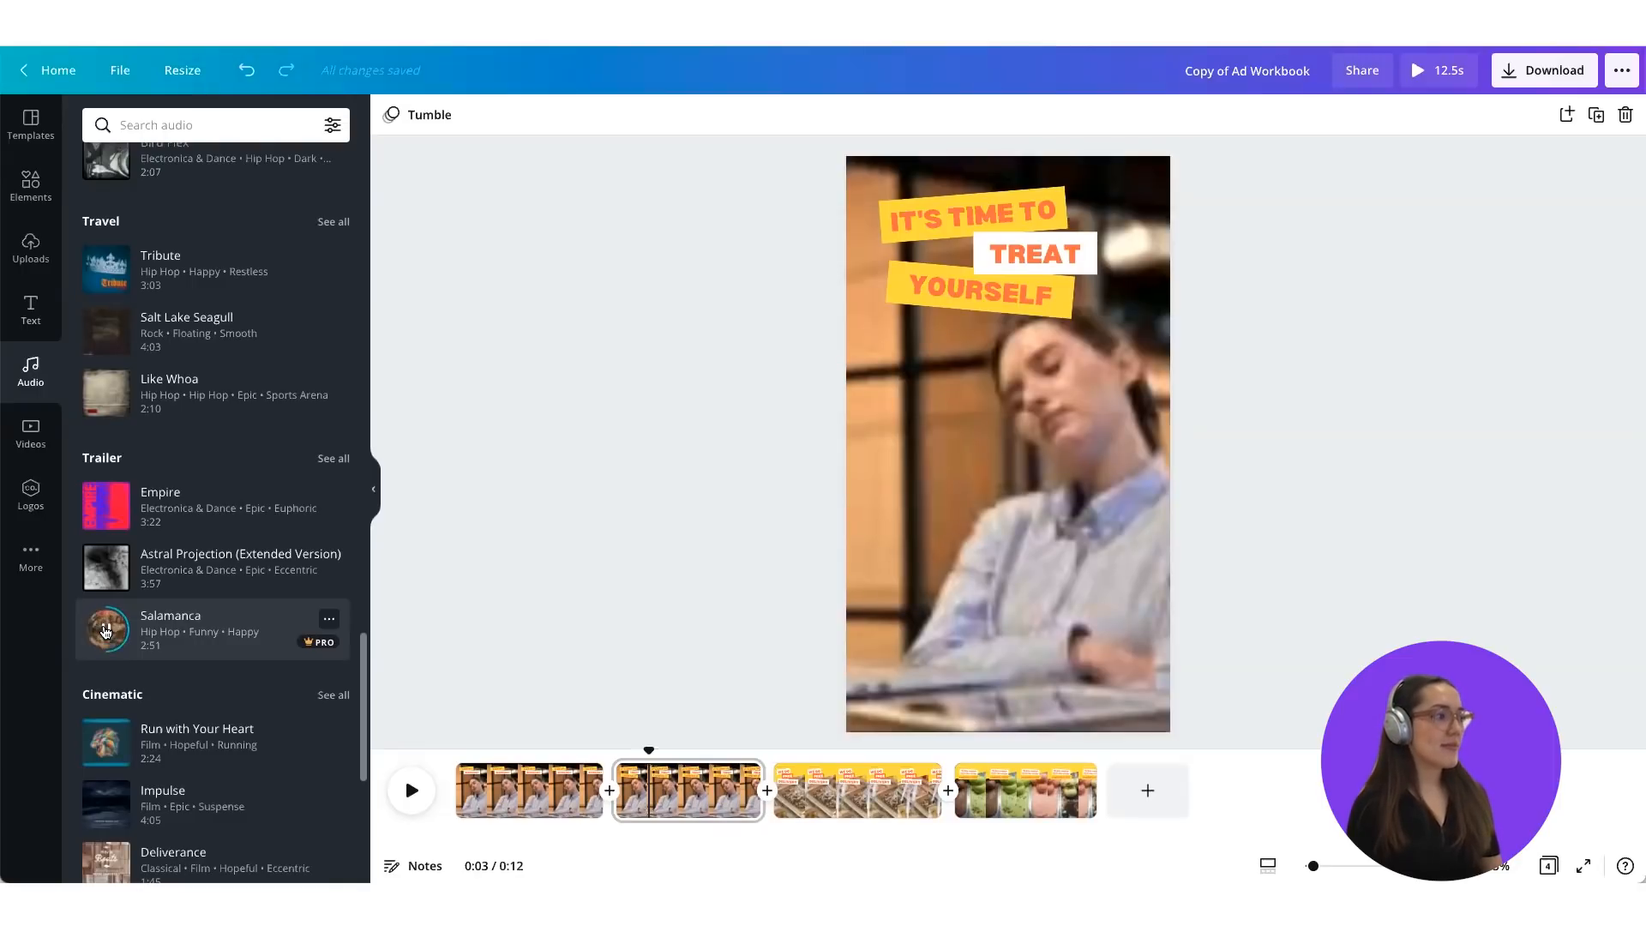
click(105, 631)
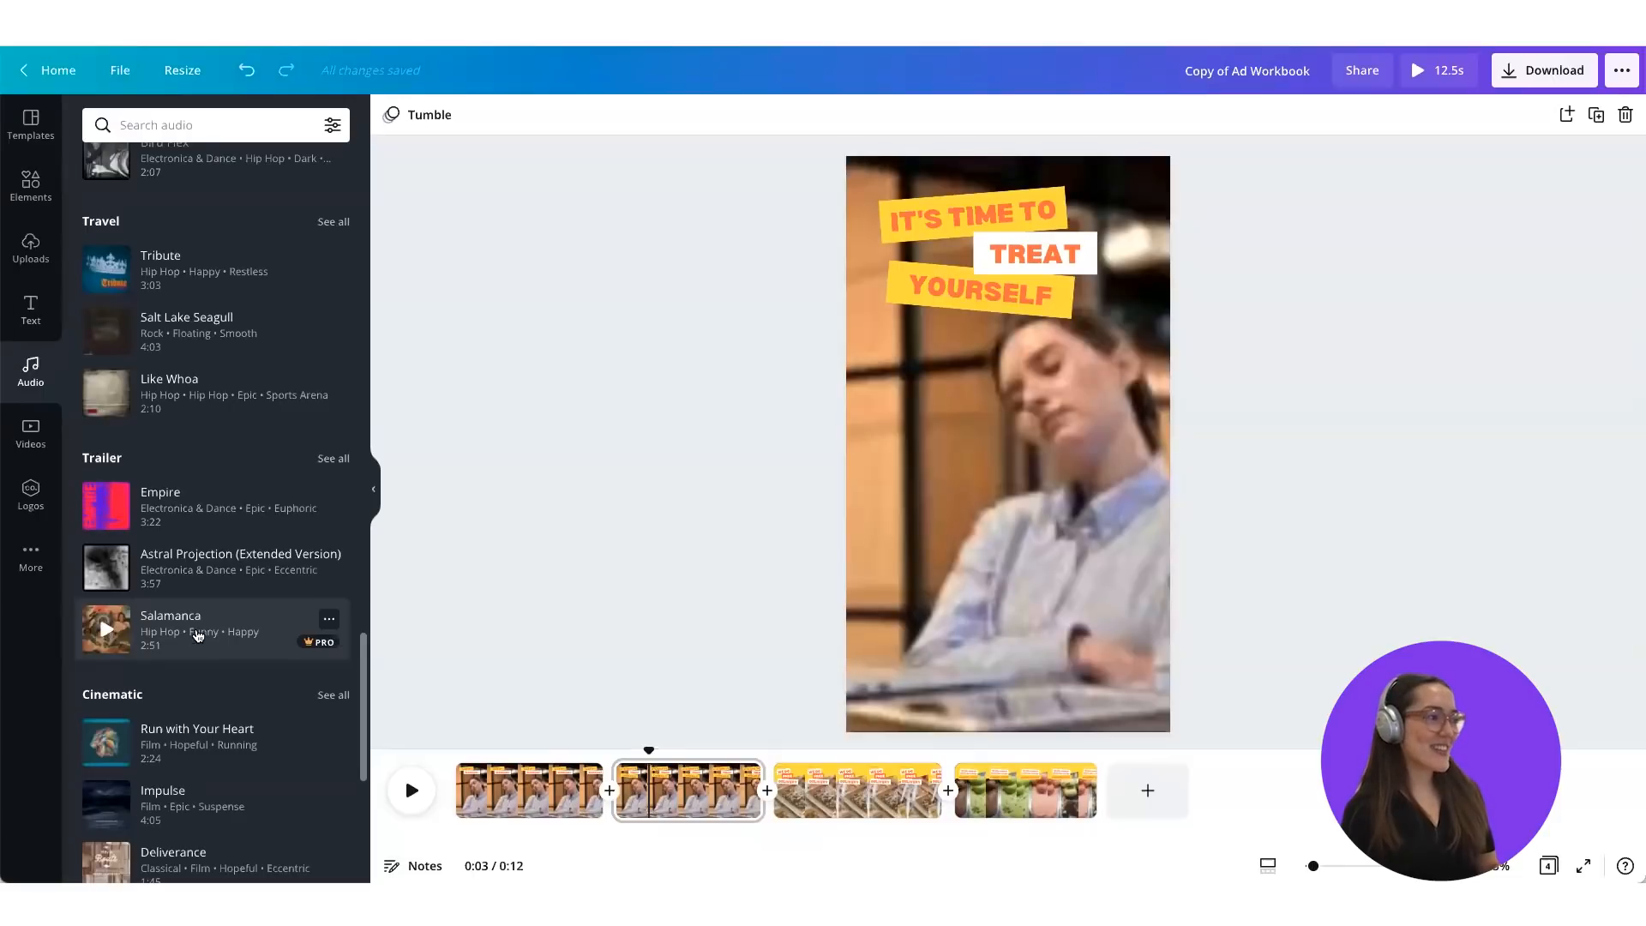
Step: Add Salamanca as the soundtrack and align it to start at 0.0 s, spanning the full 12.5 seconds
drag(174, 625, 572, 723)
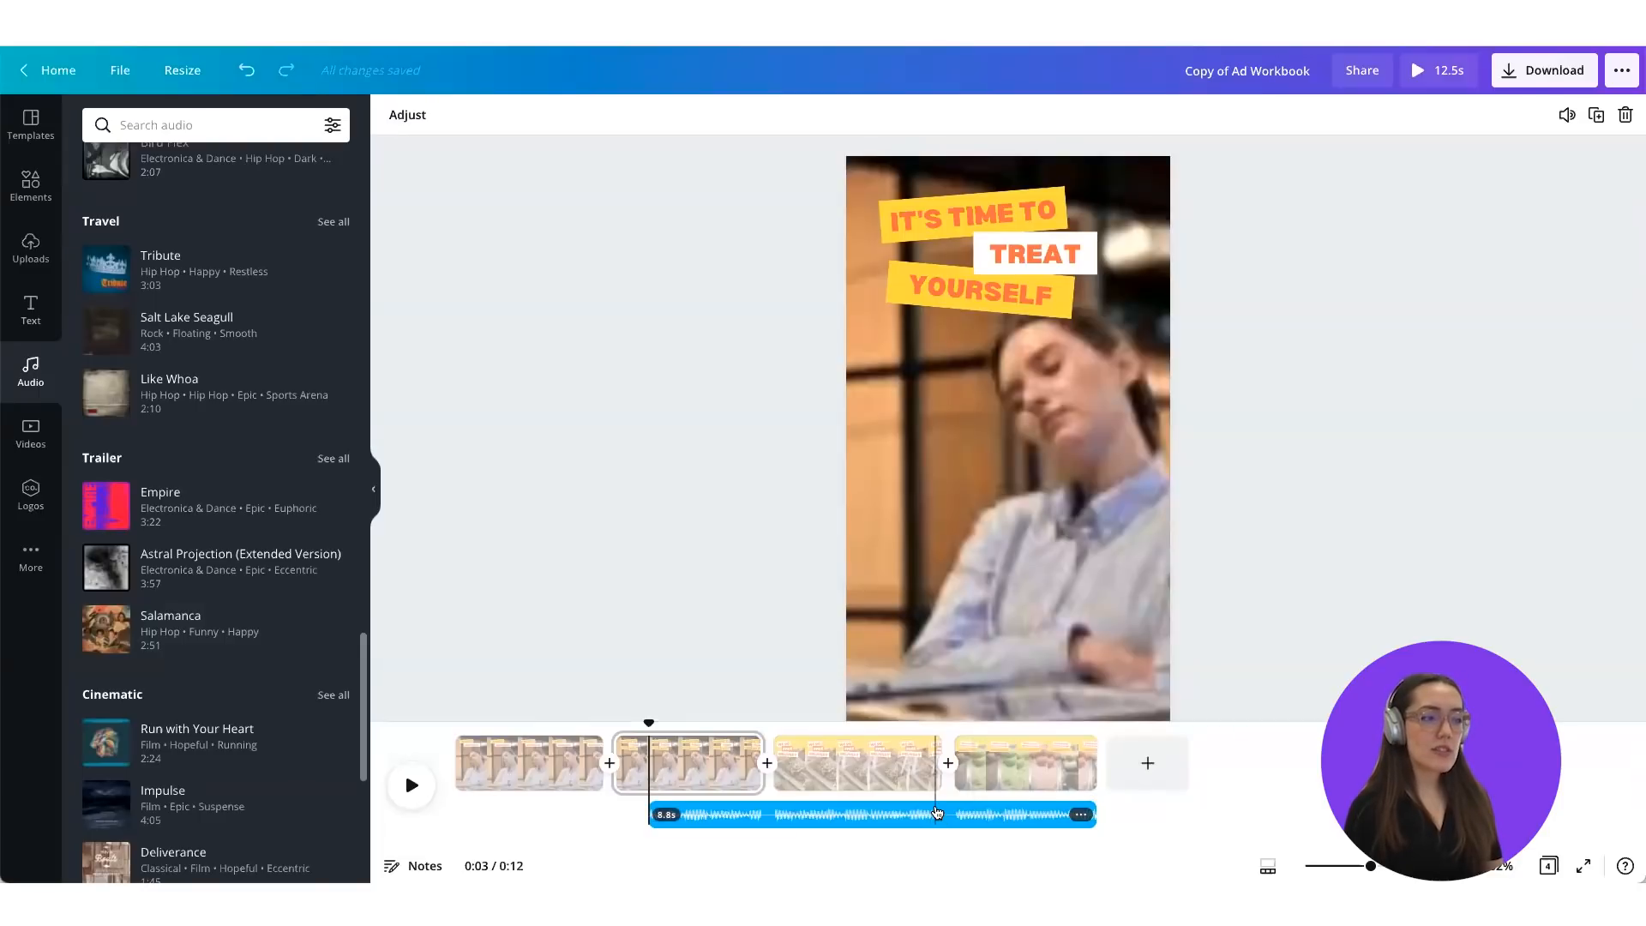
drag(849, 812, 657, 803)
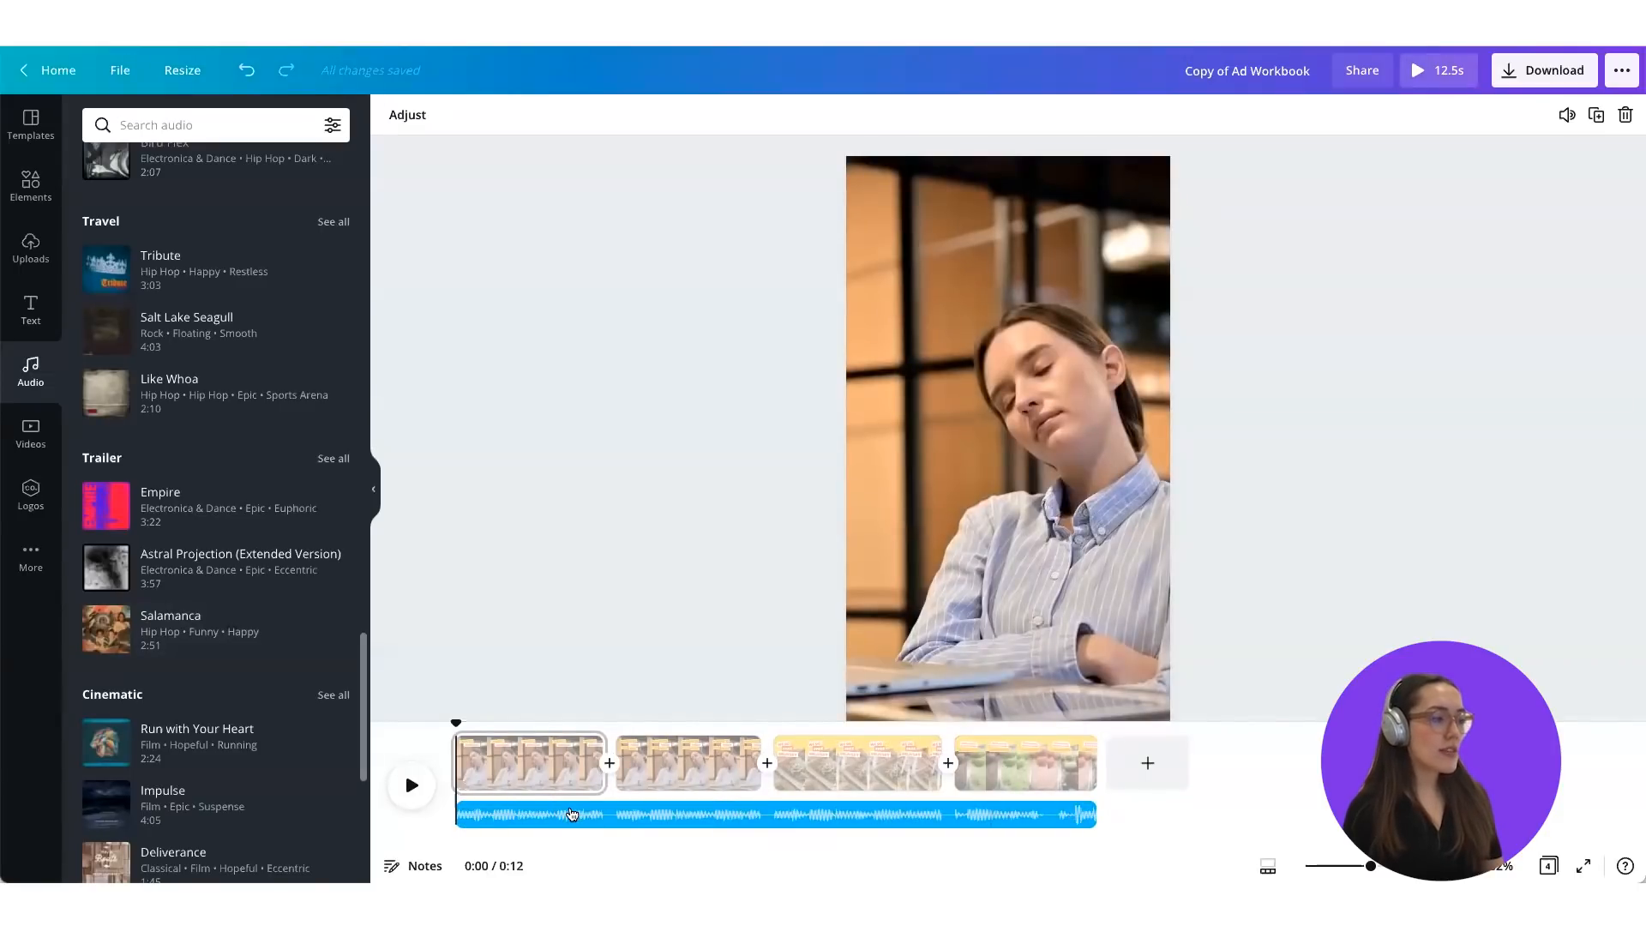
click(648, 813)
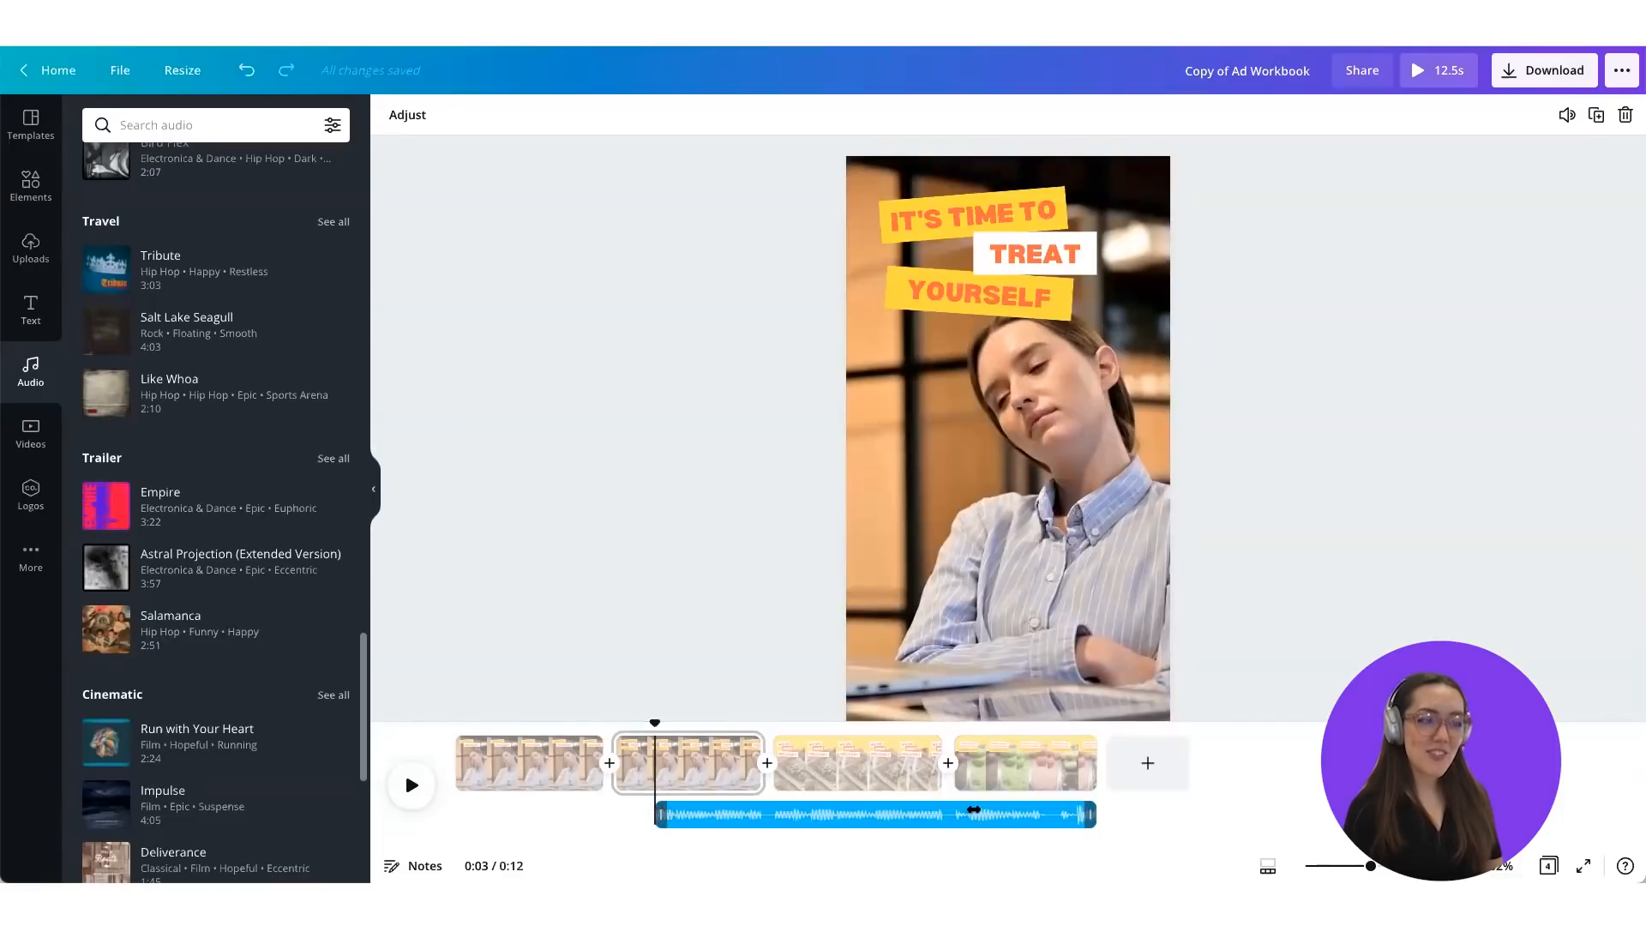
drag(962, 809, 457, 793)
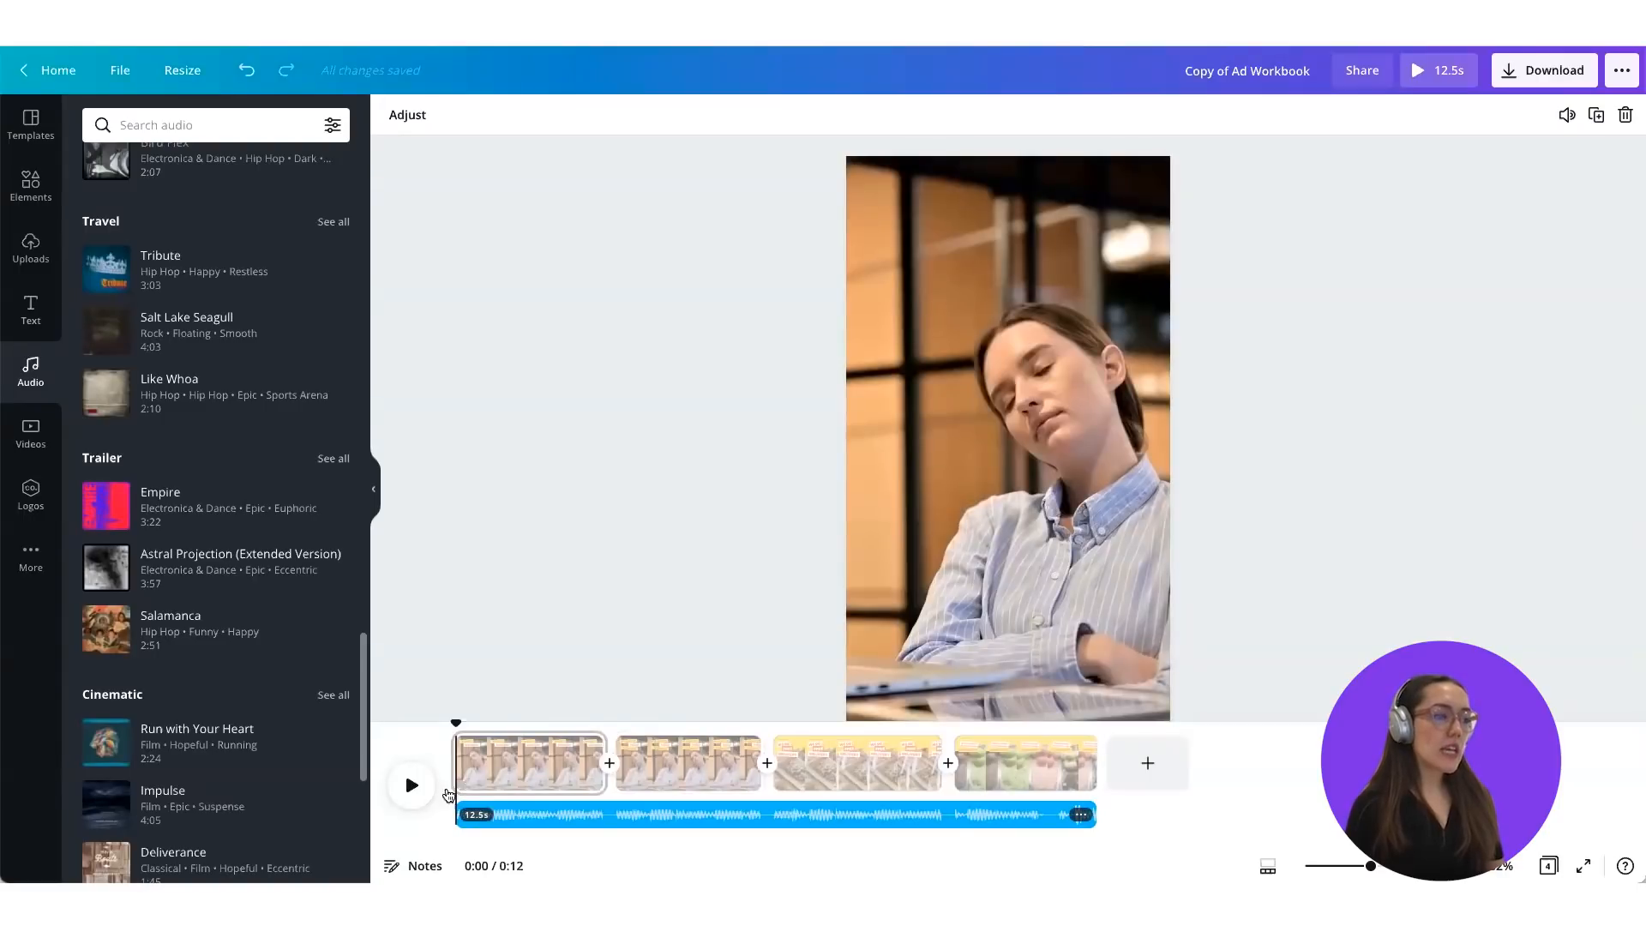
Step: Try layering the Empire track beneath Salamanca across the fourth page, and remove it again
click(959, 711)
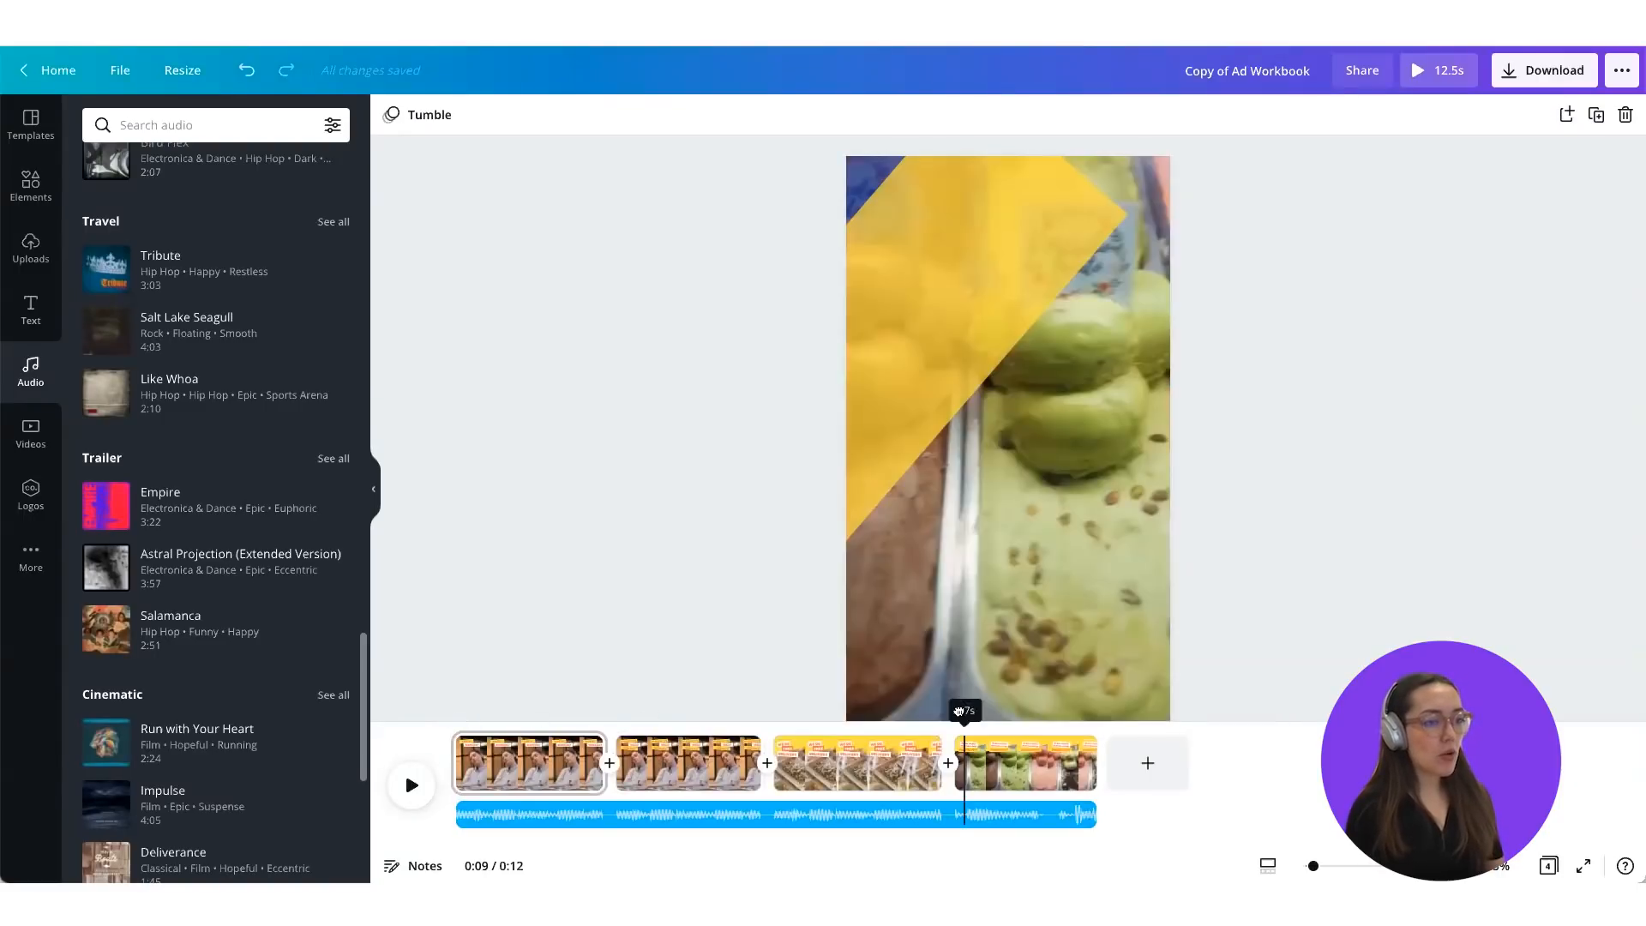
drag(952, 711, 950, 713)
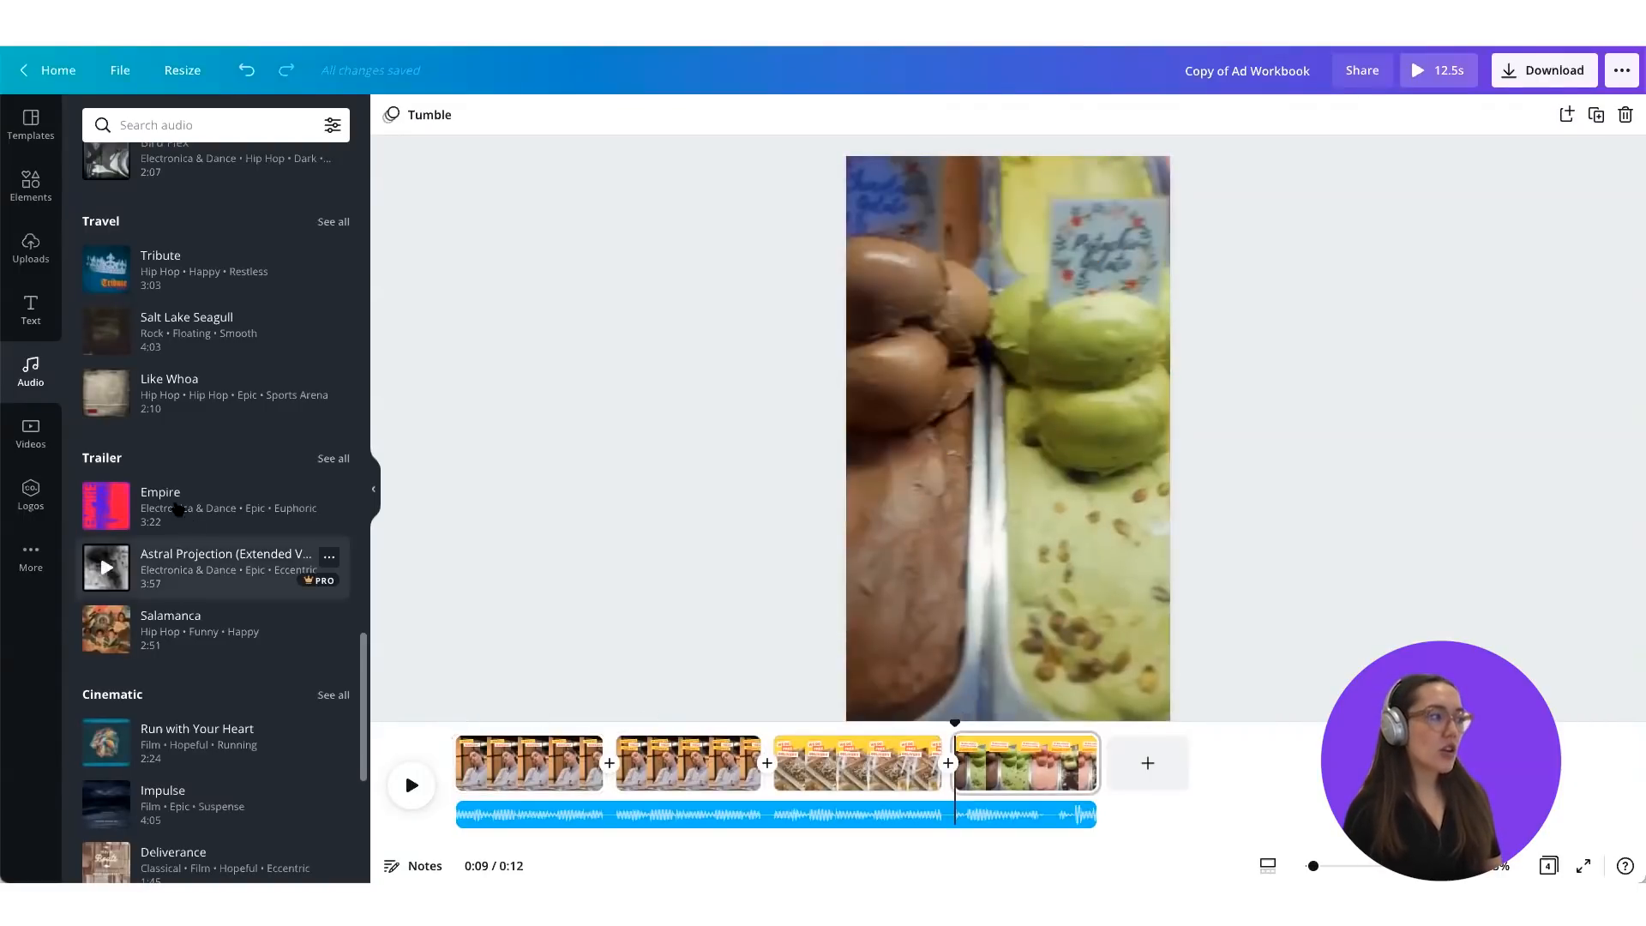
drag(178, 509, 999, 819)
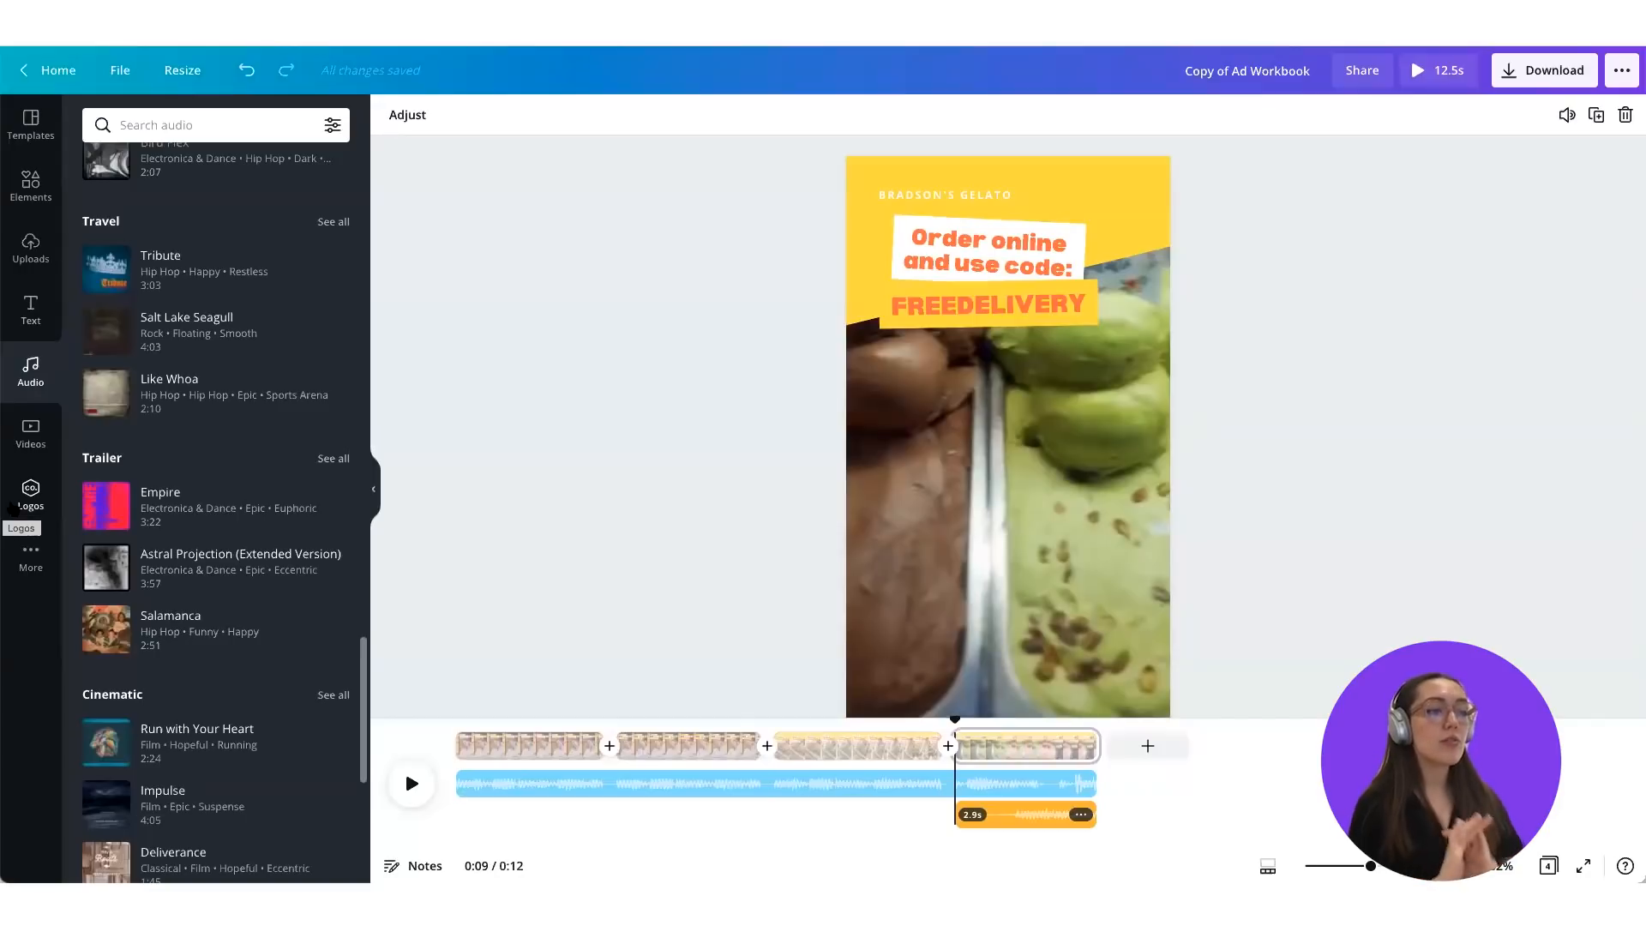
click(1038, 816)
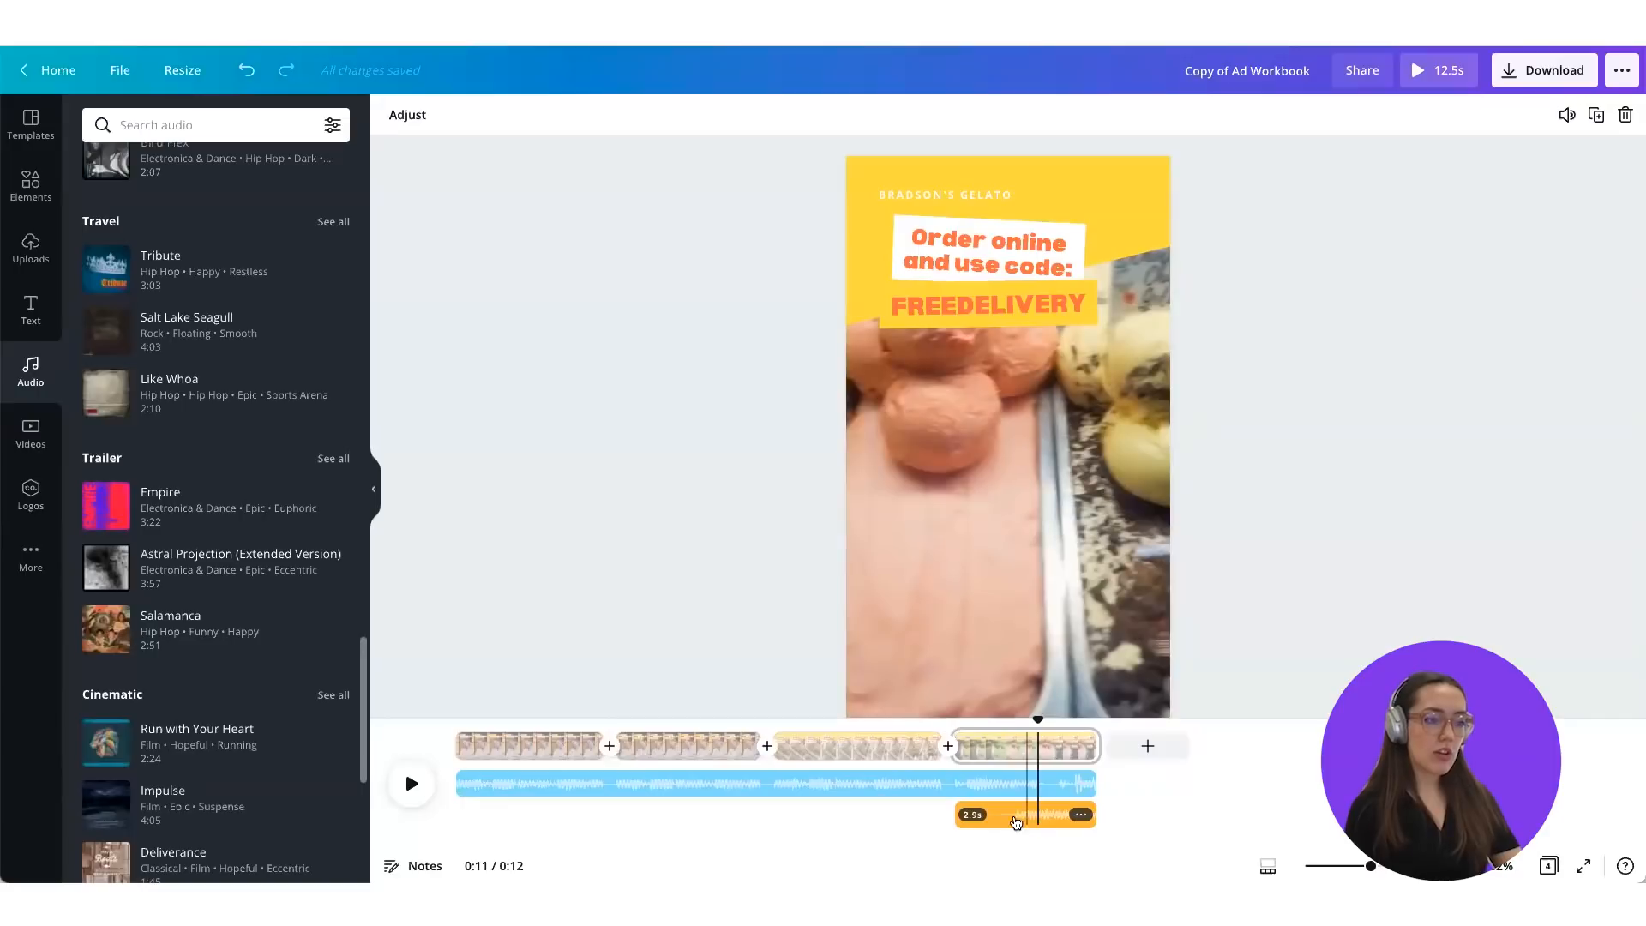
click(965, 826)
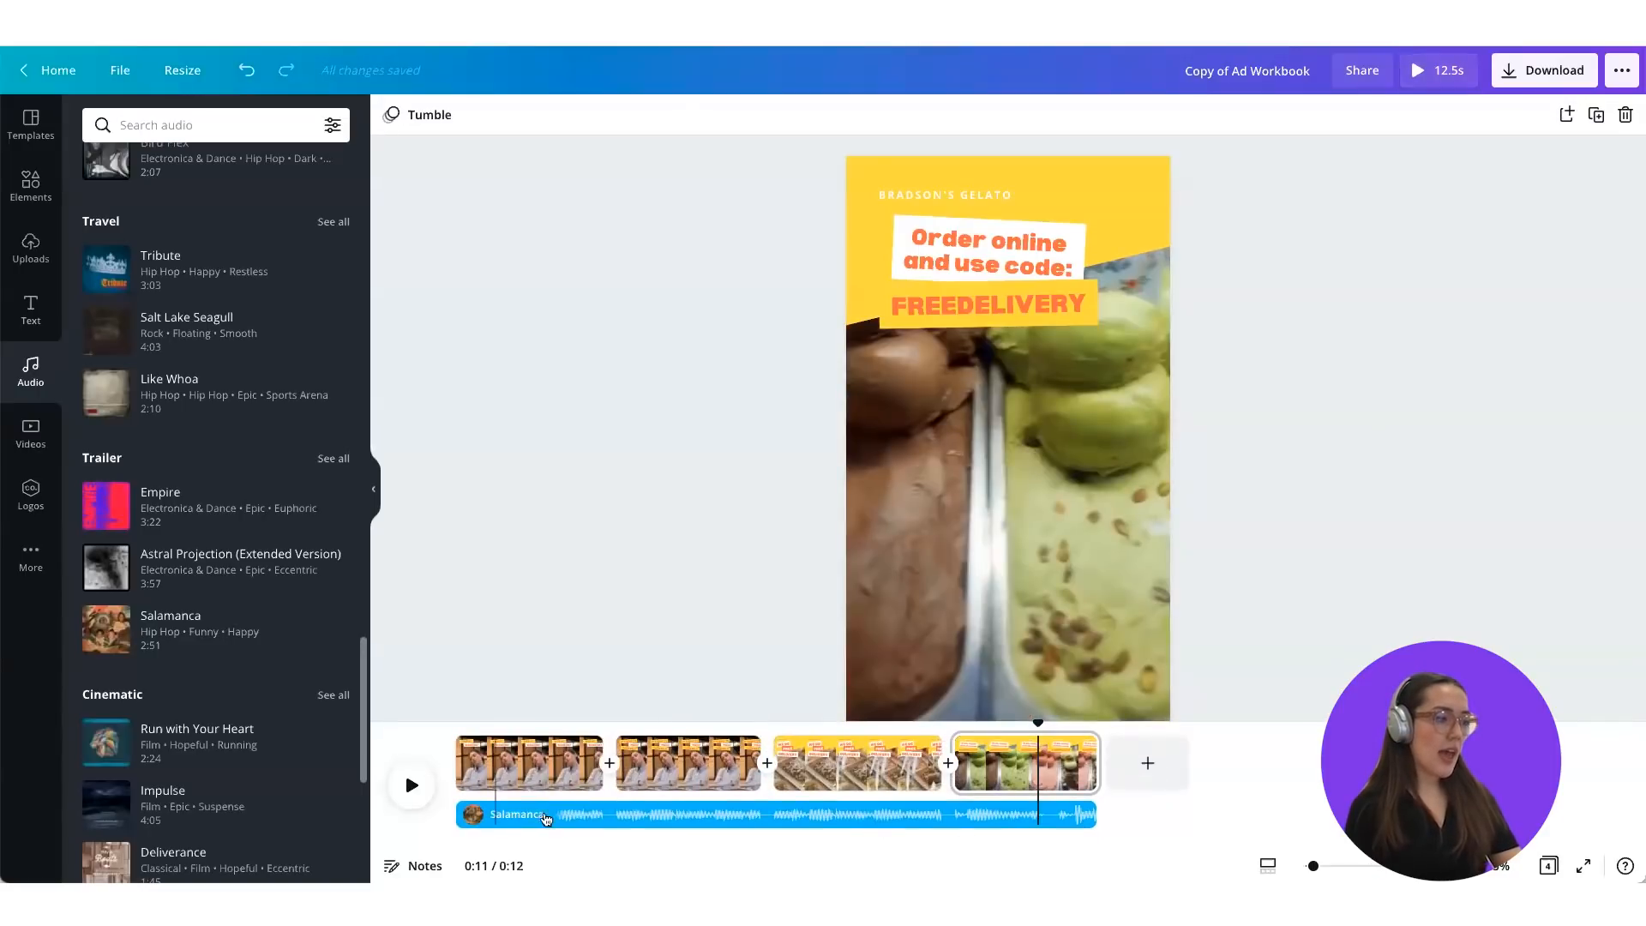
Step: Play the ad from the beginning through the second page to hear the Salamanca soundtrack against the scenes
drag(1015, 723, 456, 723)
click(411, 783)
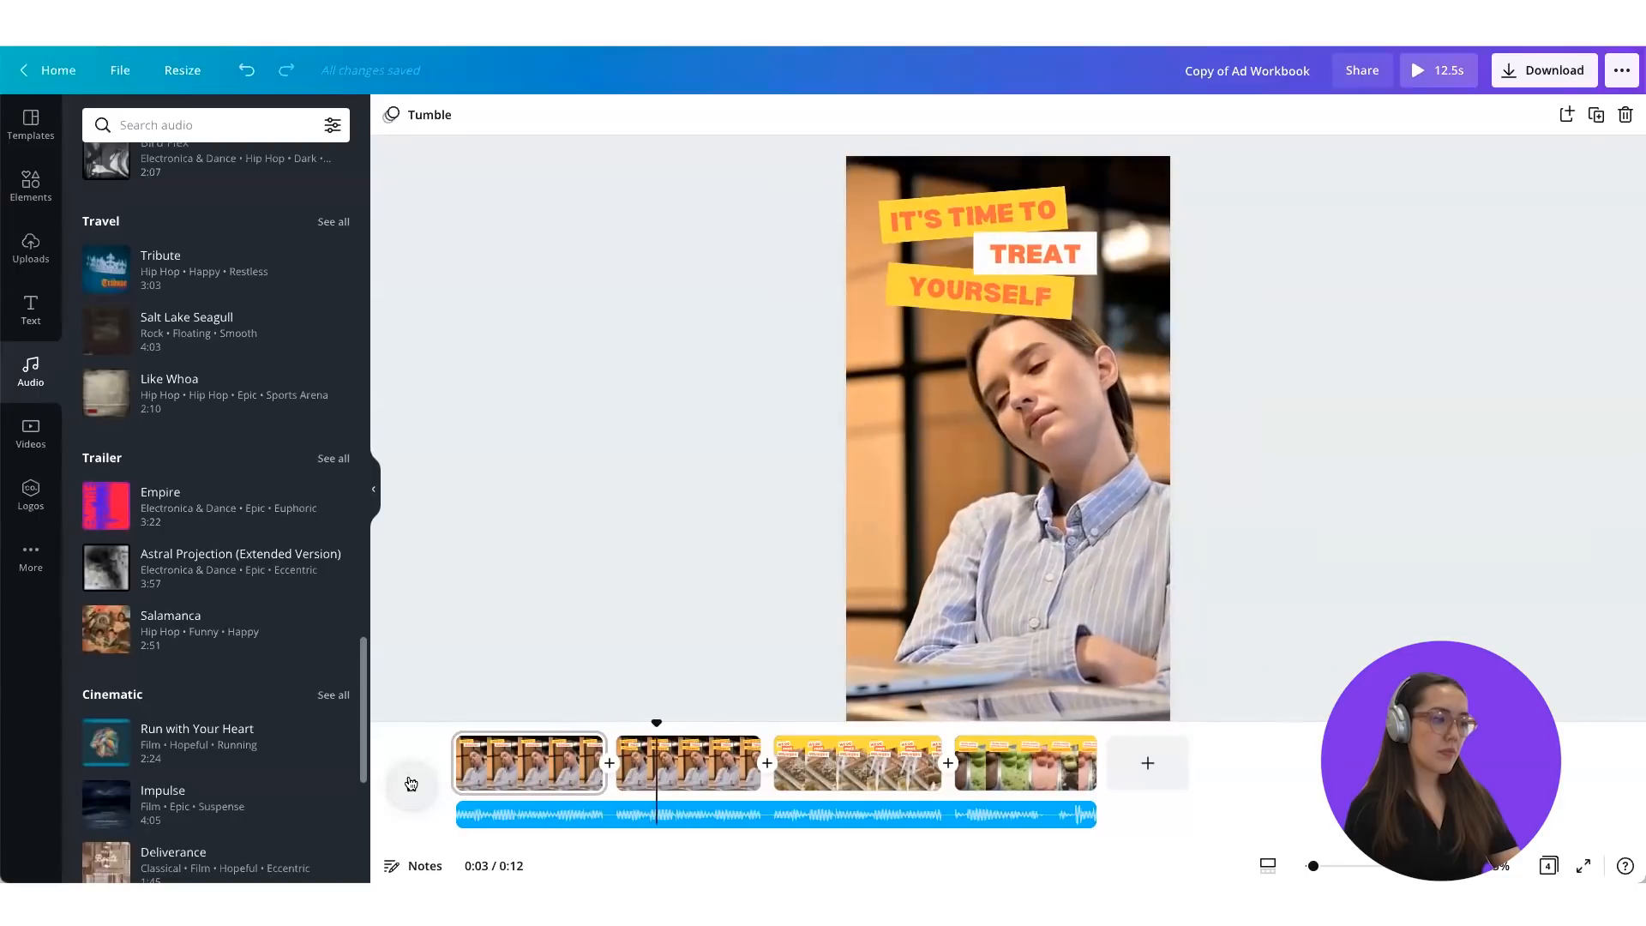
click(411, 783)
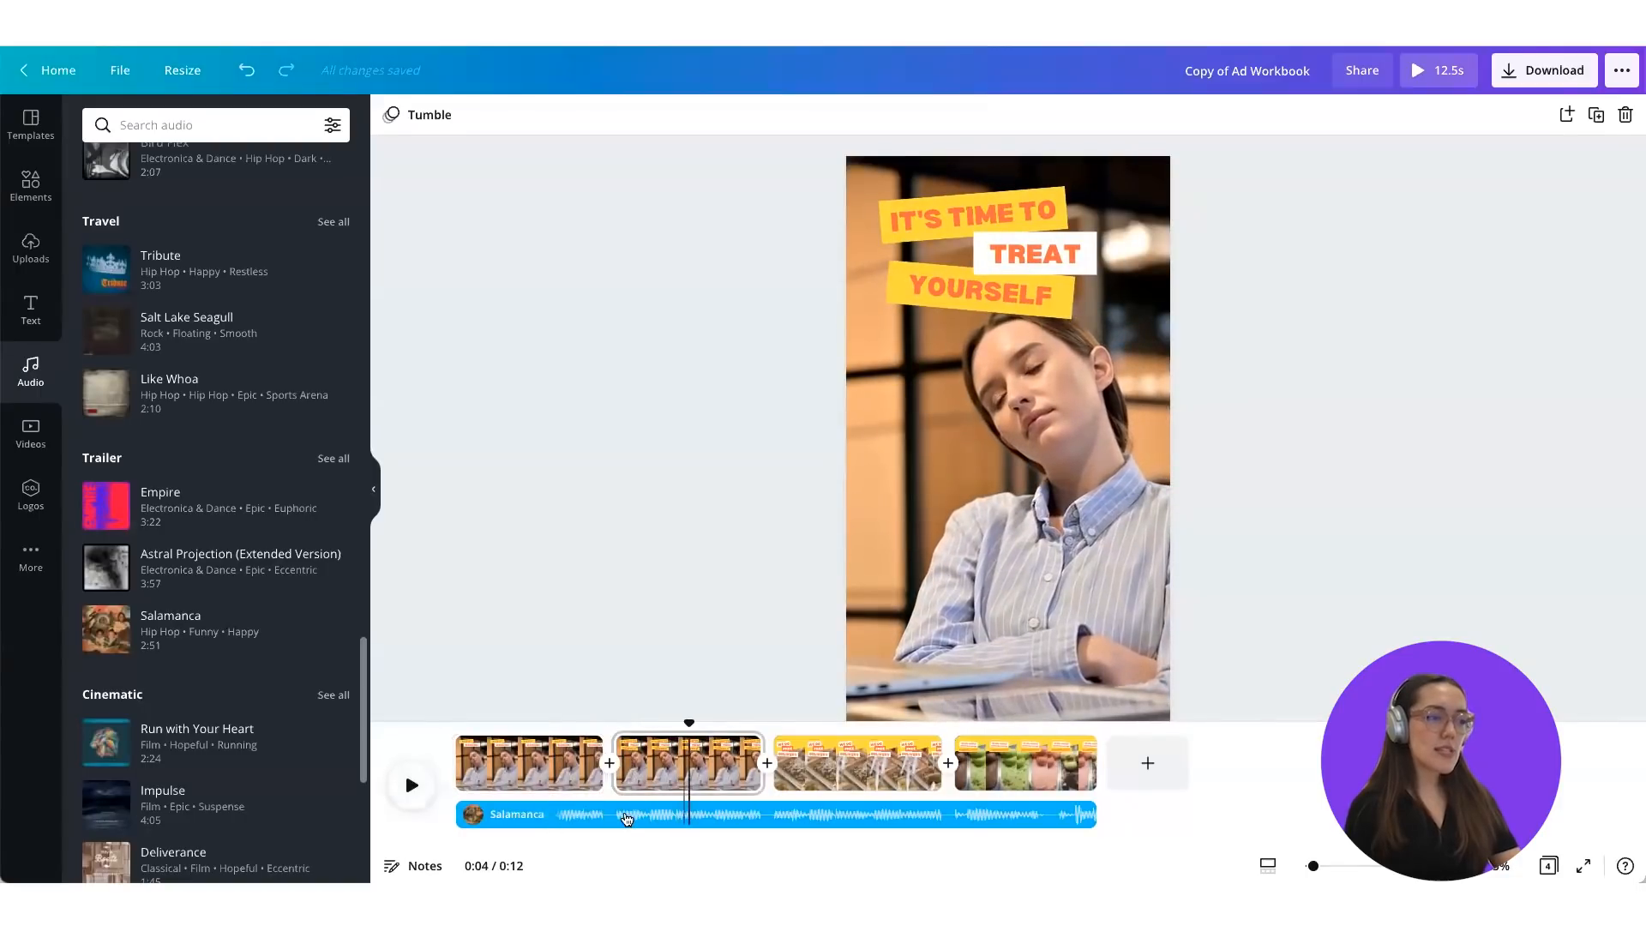
Step: Adjust the Salamanca track so that a later portion of the song plays under the four pages
click(733, 821)
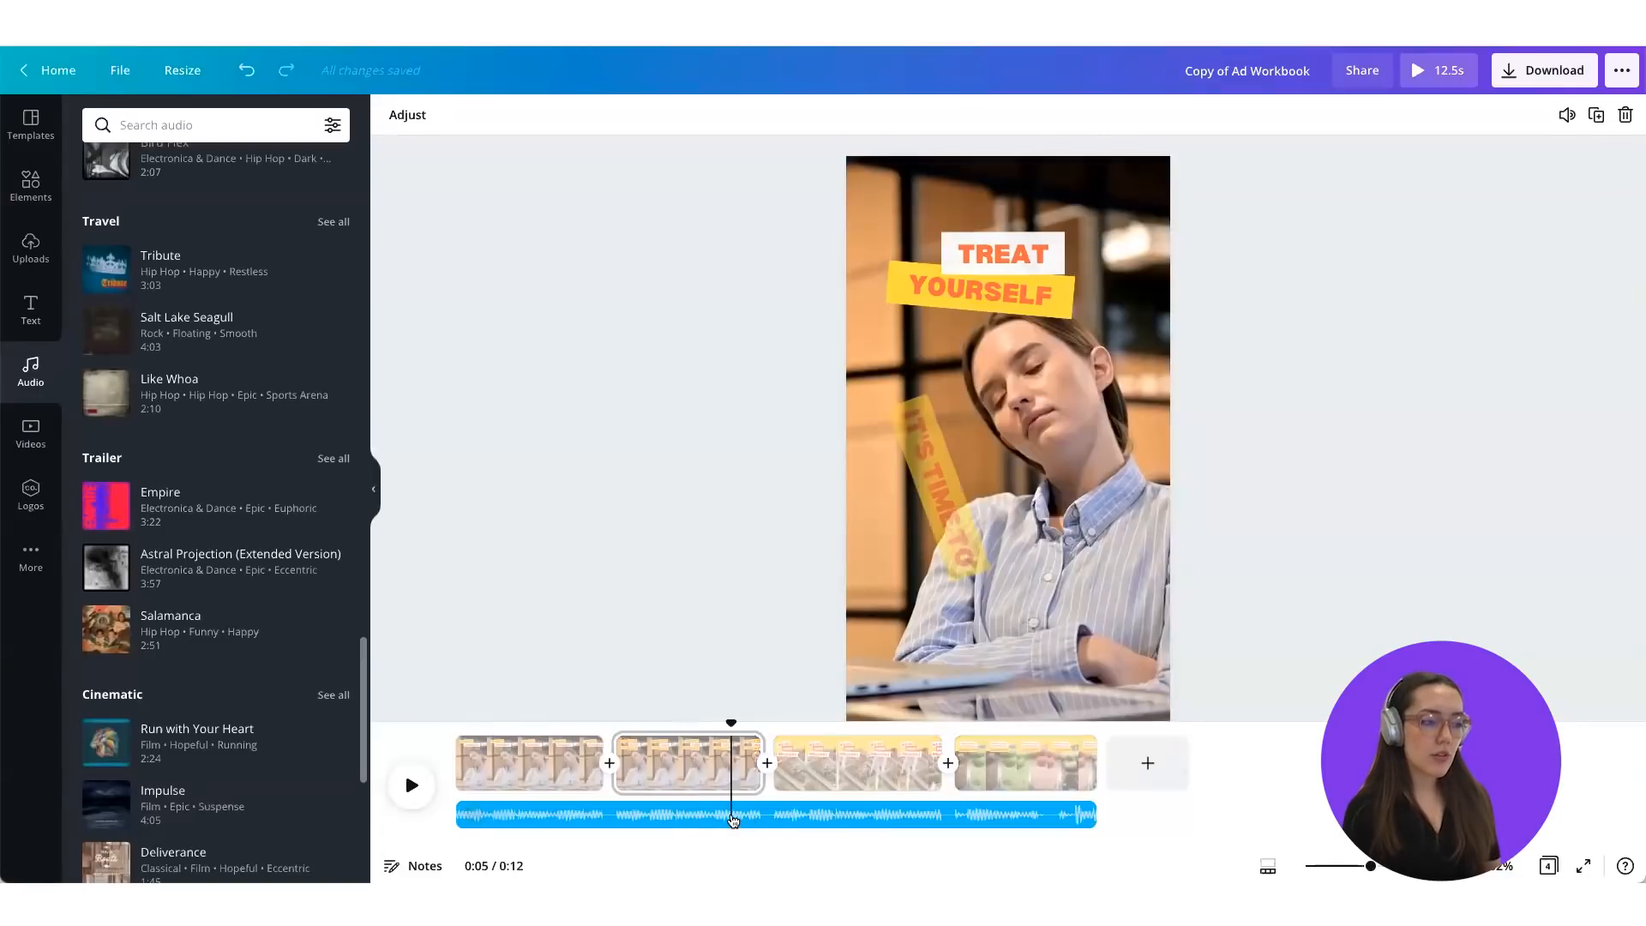
double_click(730, 815)
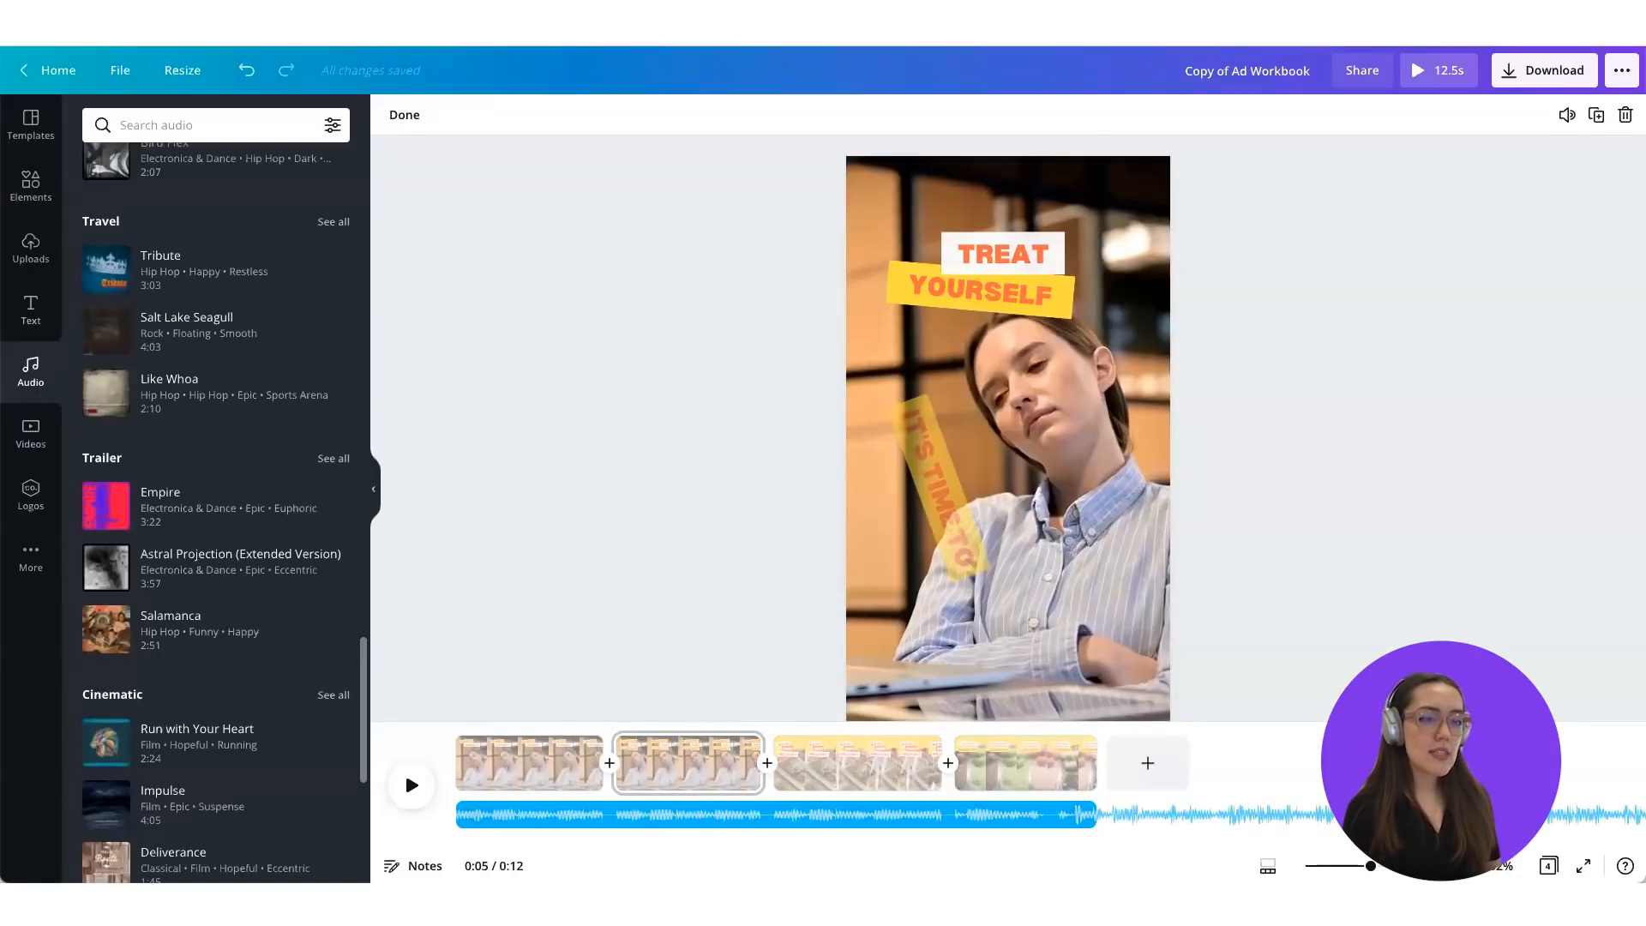
drag(1591, 813, 1629, 815)
drag(1098, 819, 1135, 816)
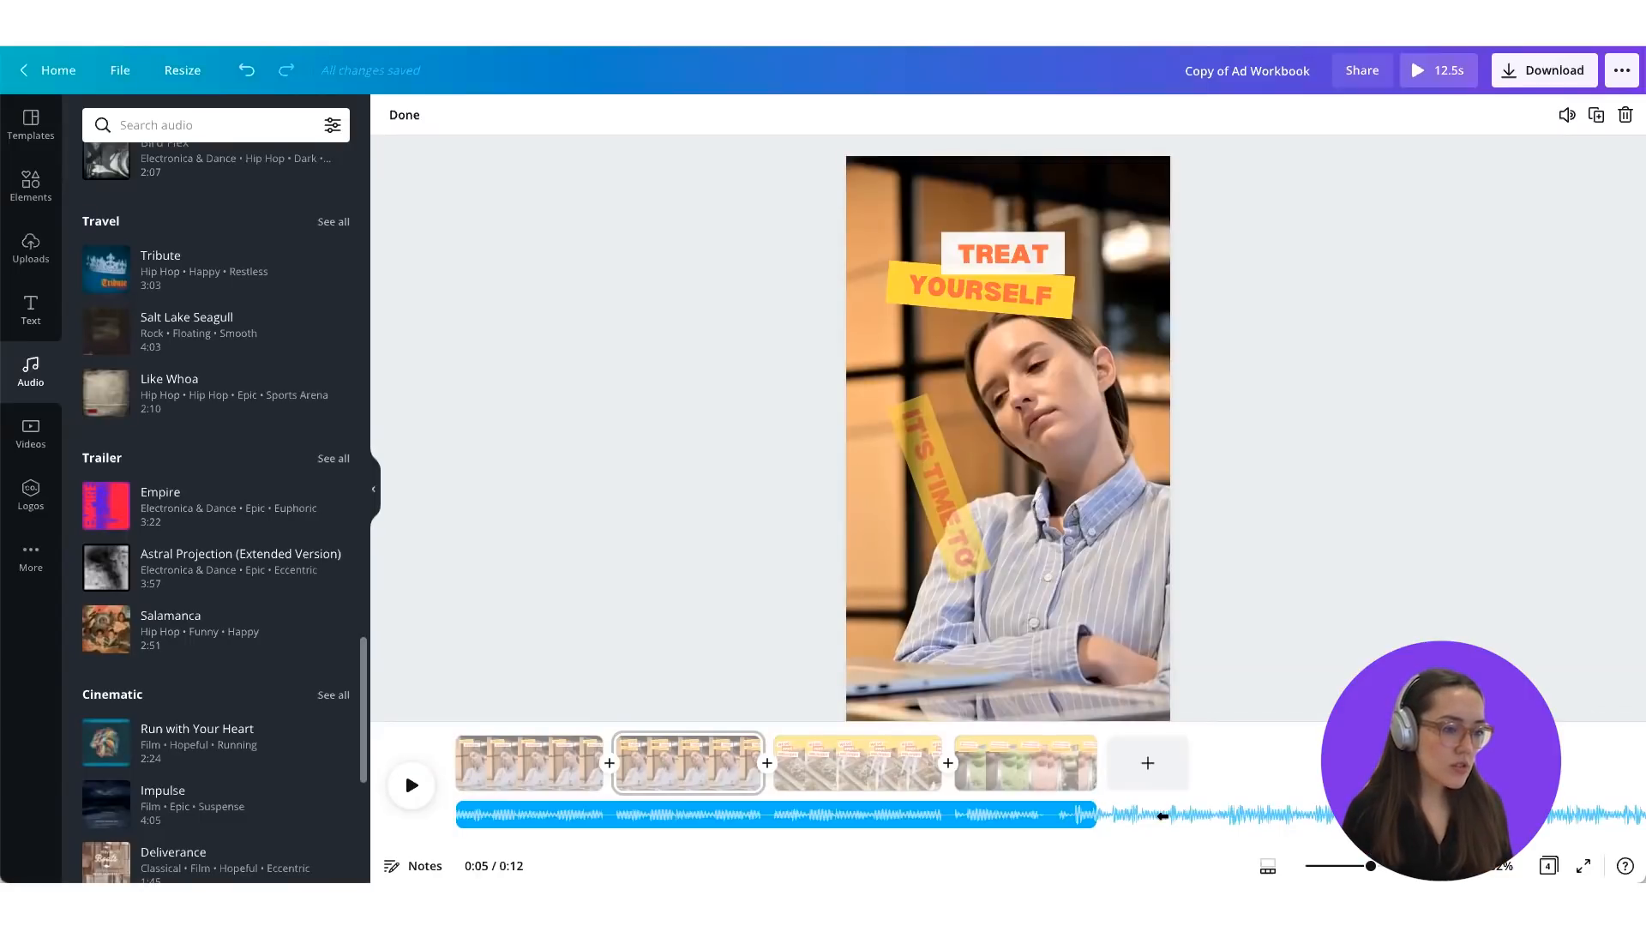
drag(1161, 816, 545, 815)
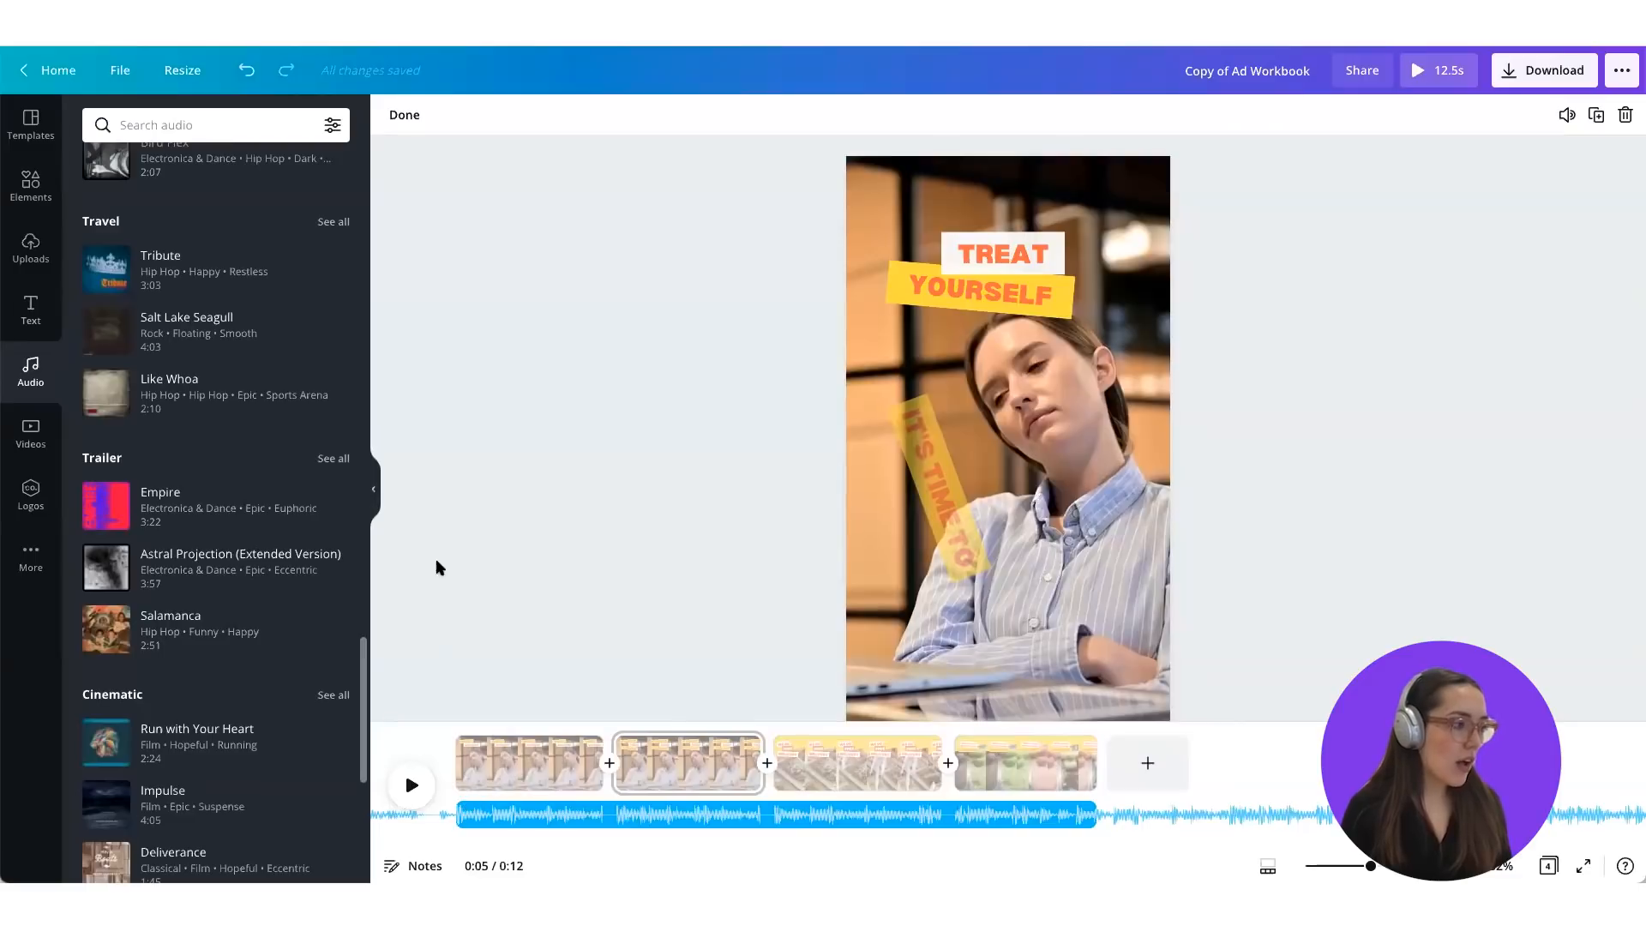
click(571, 635)
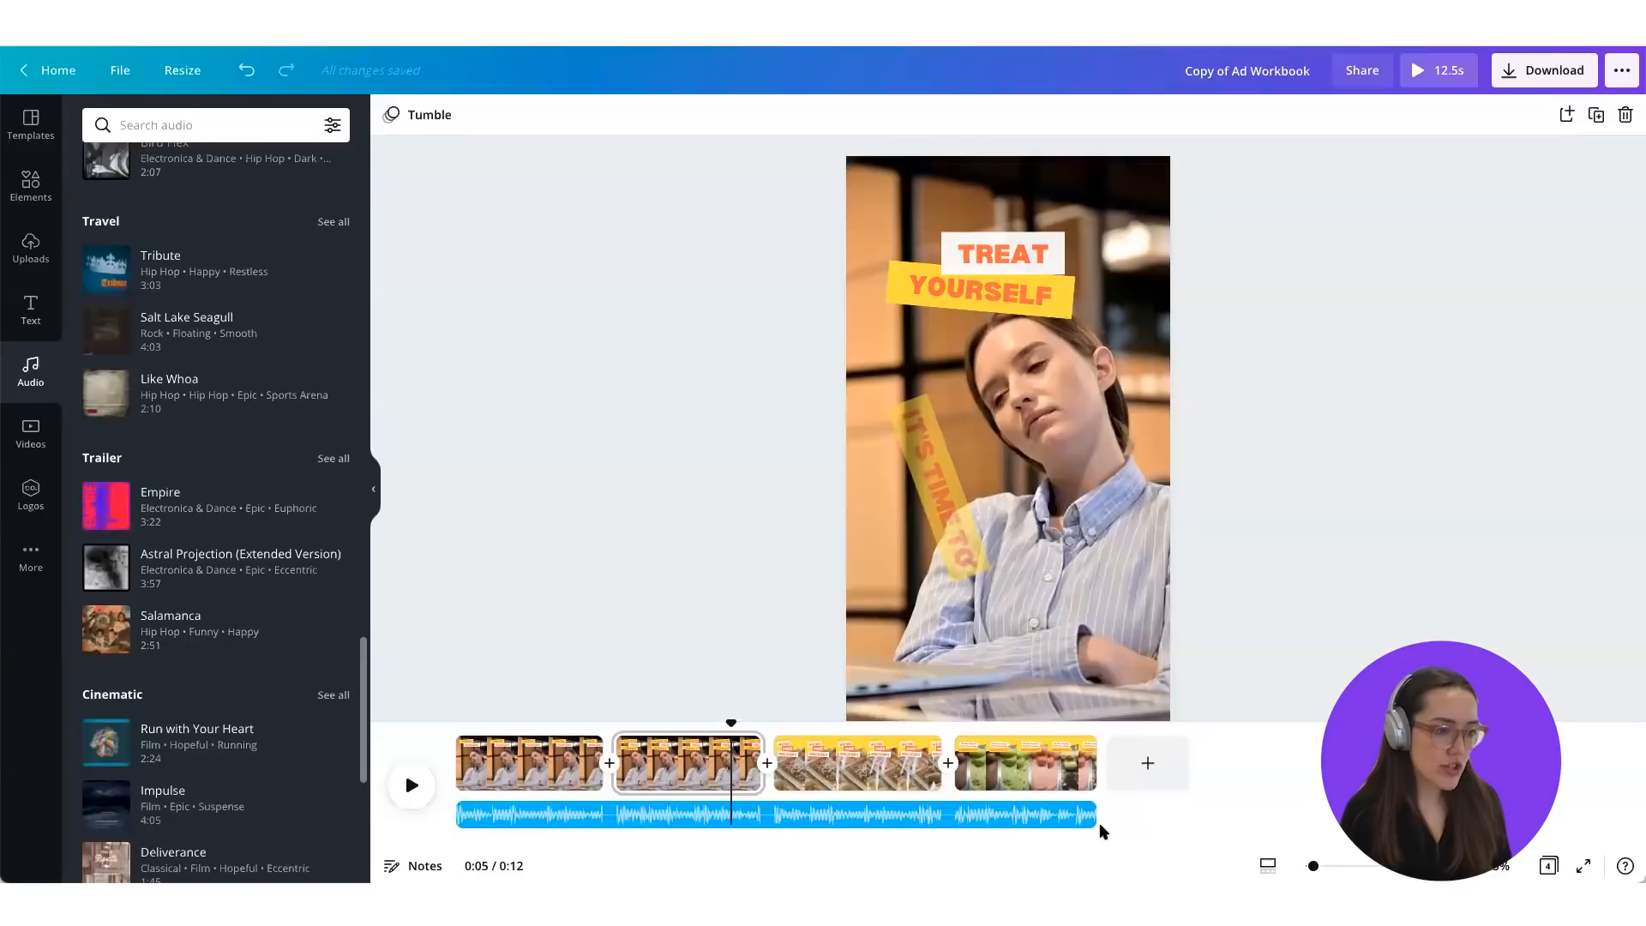
Step: Reopen the Salamanca clip's Adjust mode and other audio options to examine which portion is used, and close them again
double_click(929, 815)
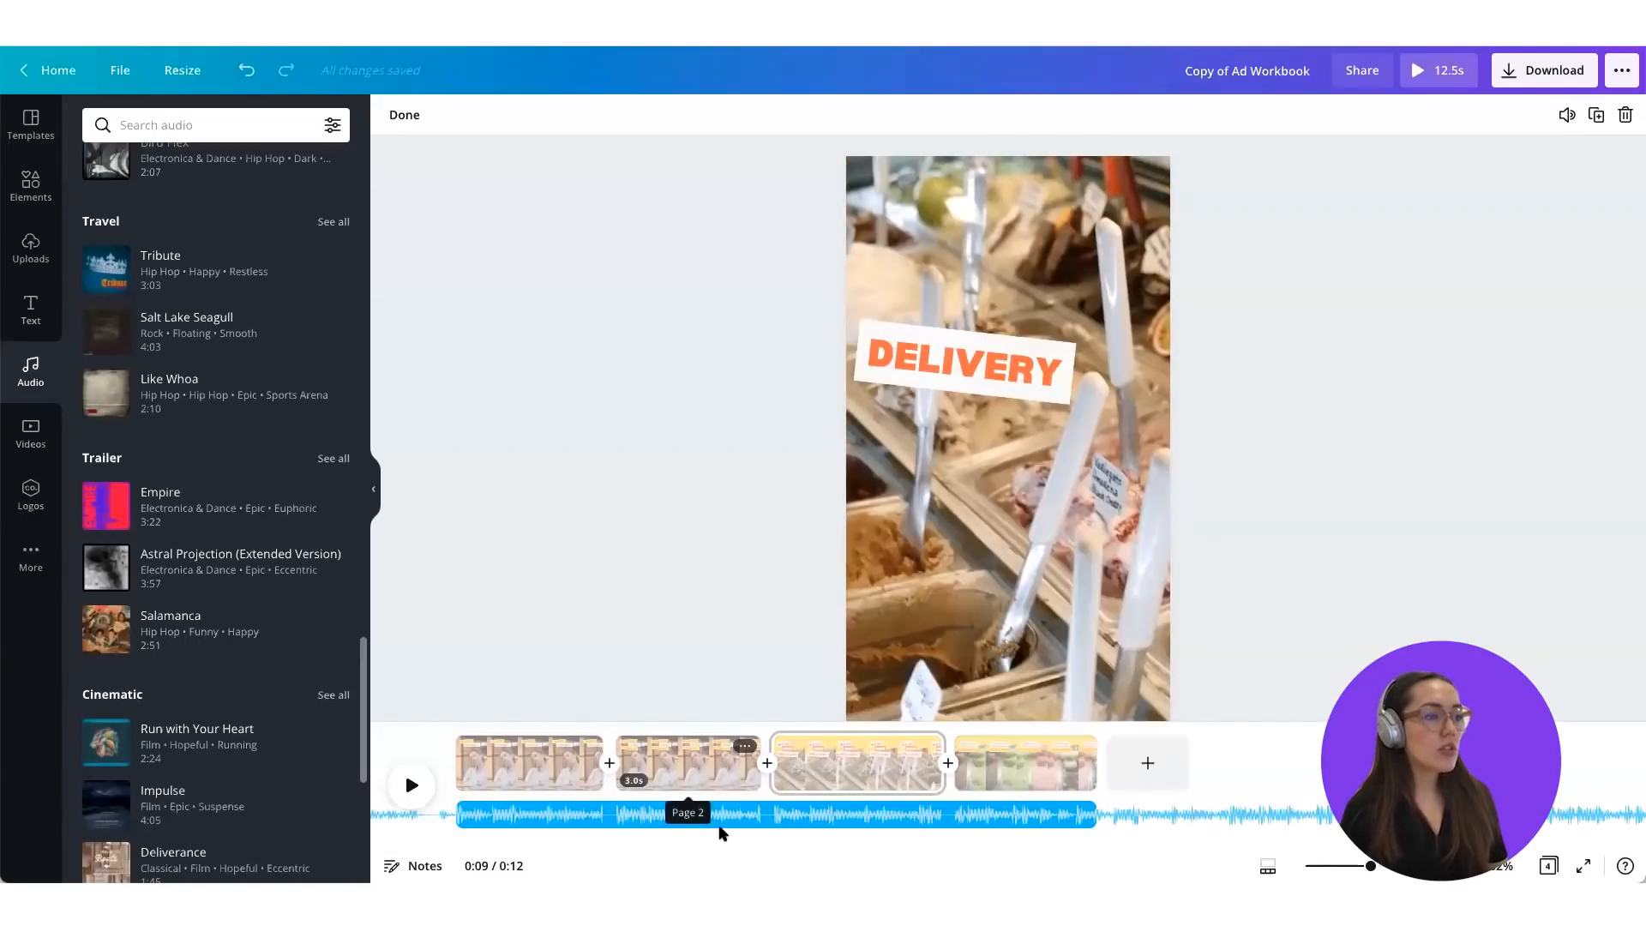
click(774, 692)
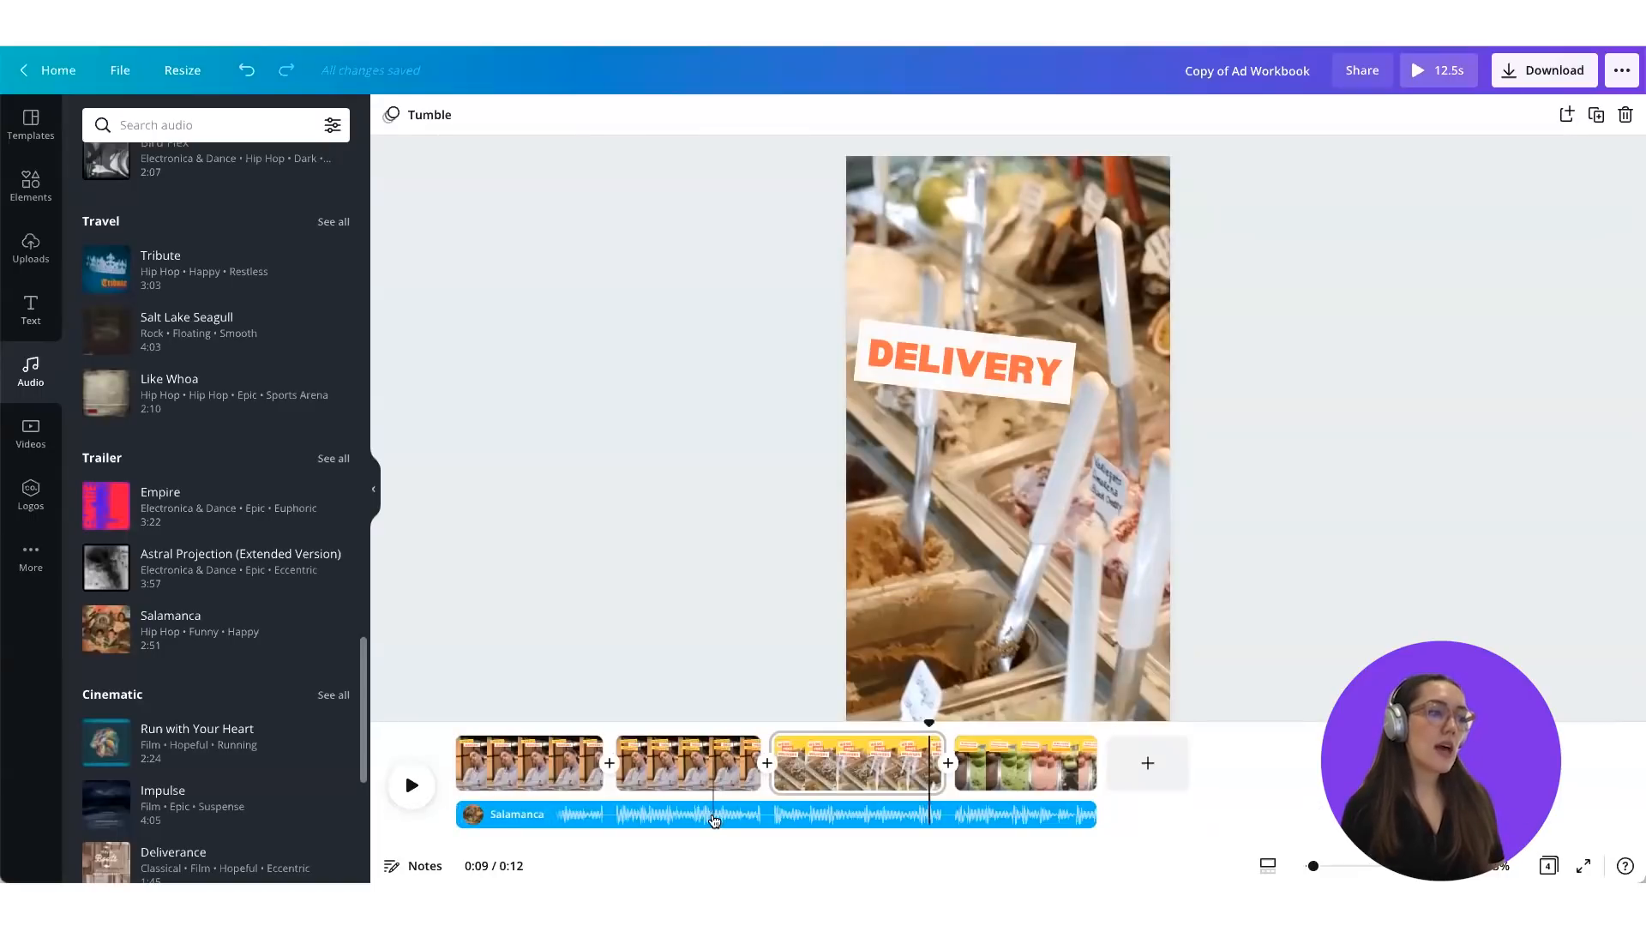
click(713, 821)
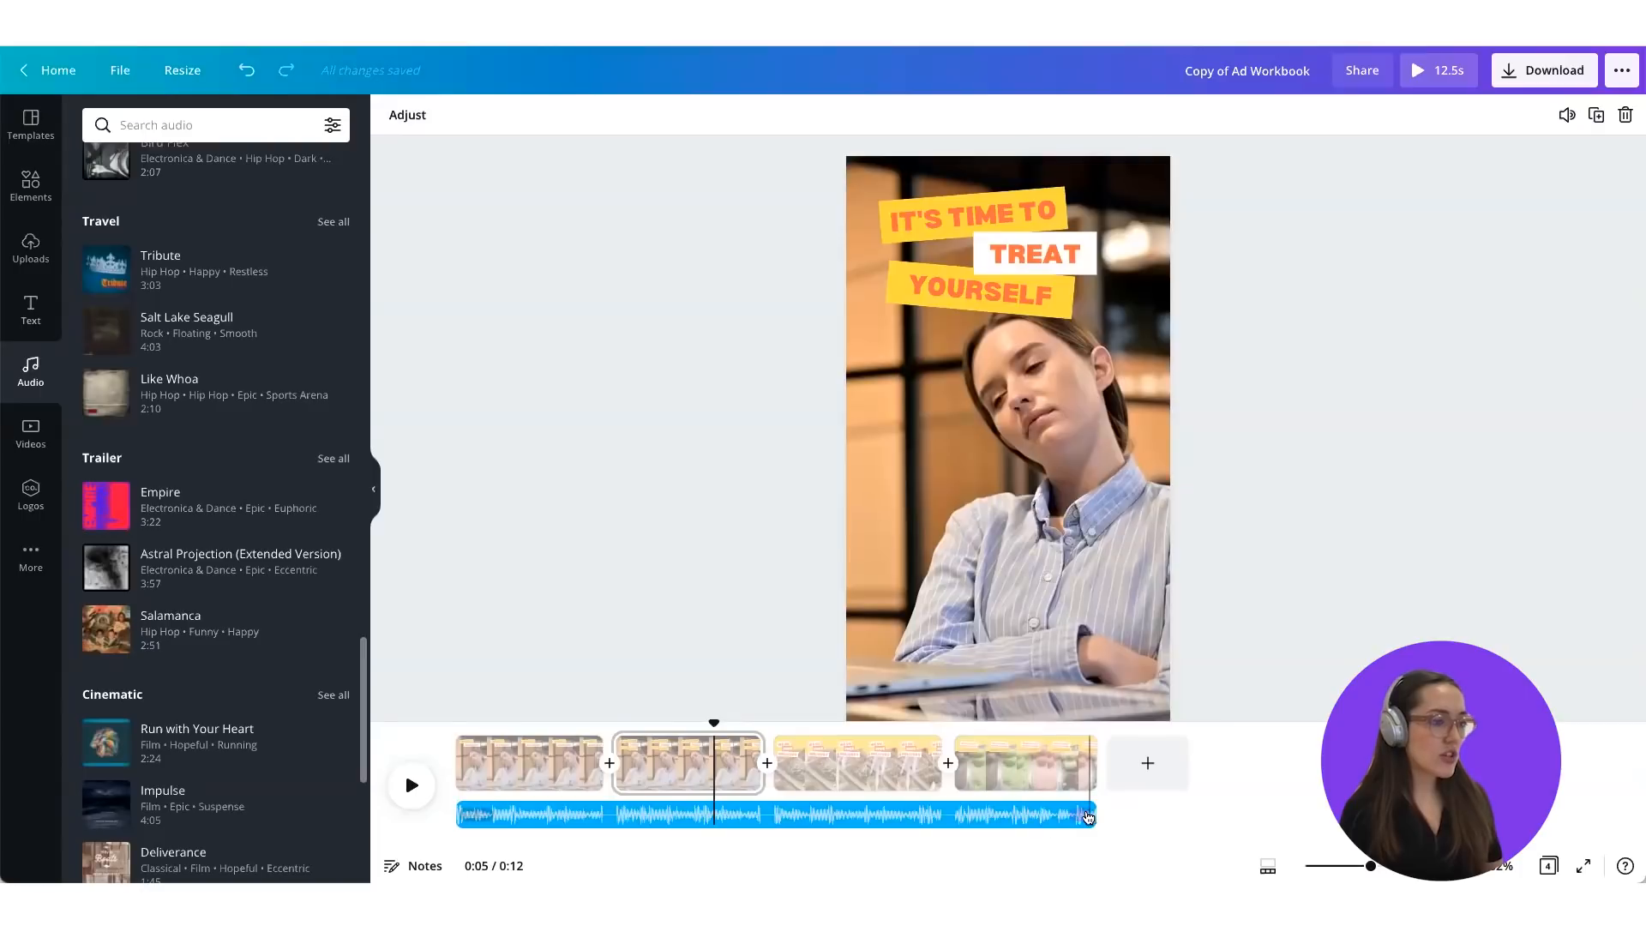
right_click(1033, 822)
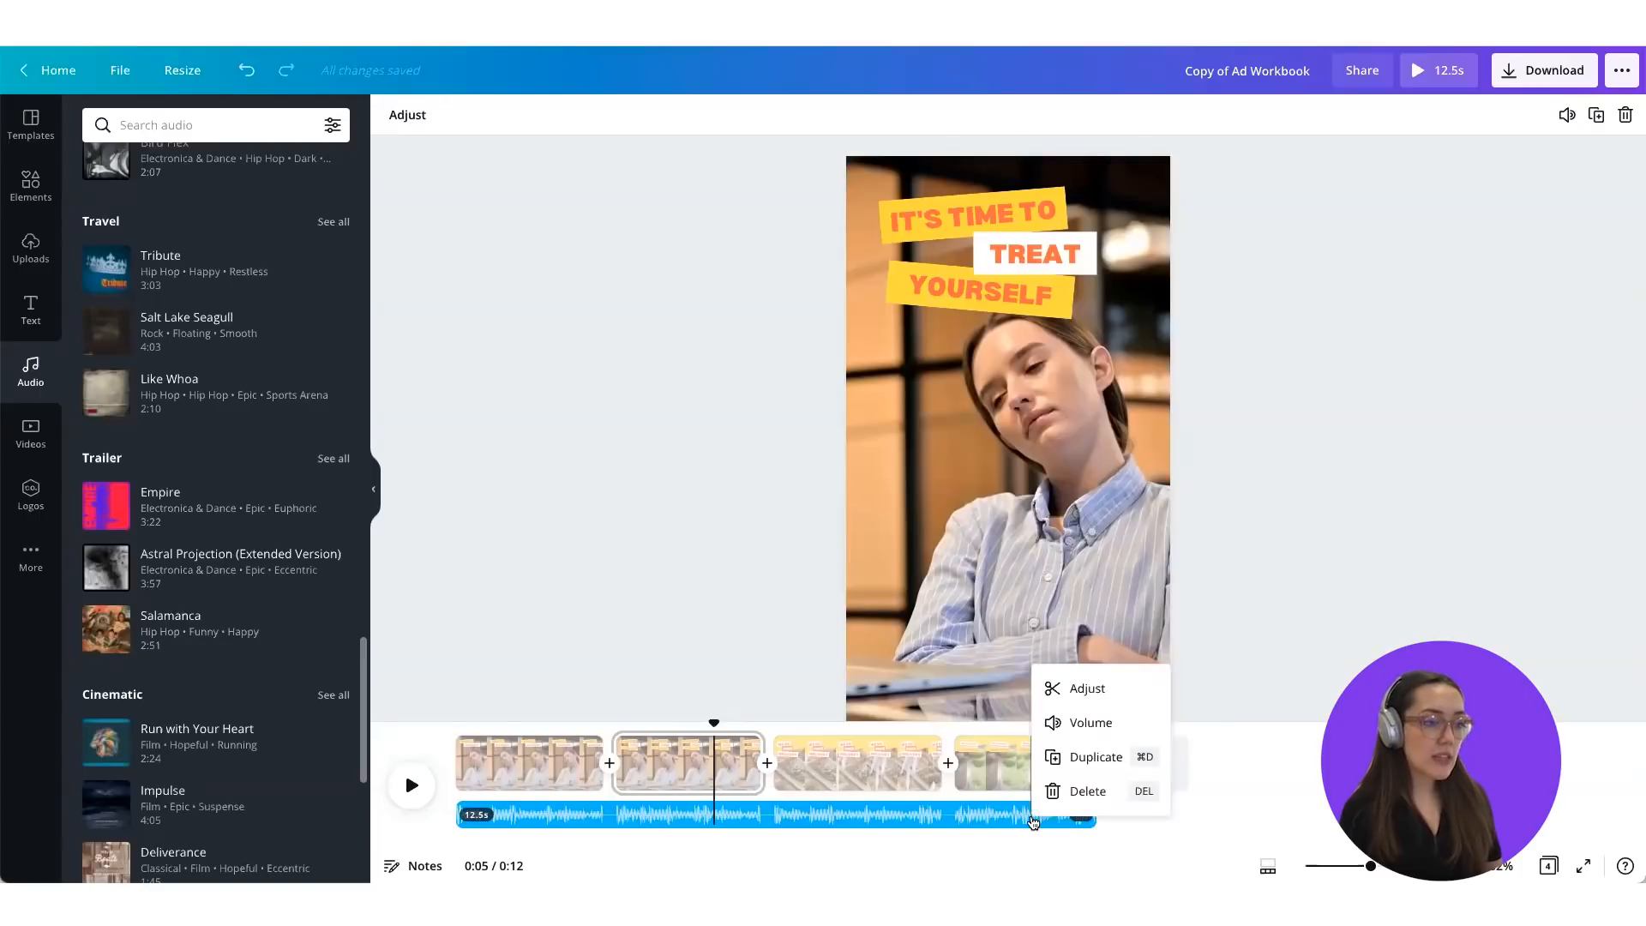
click(1079, 691)
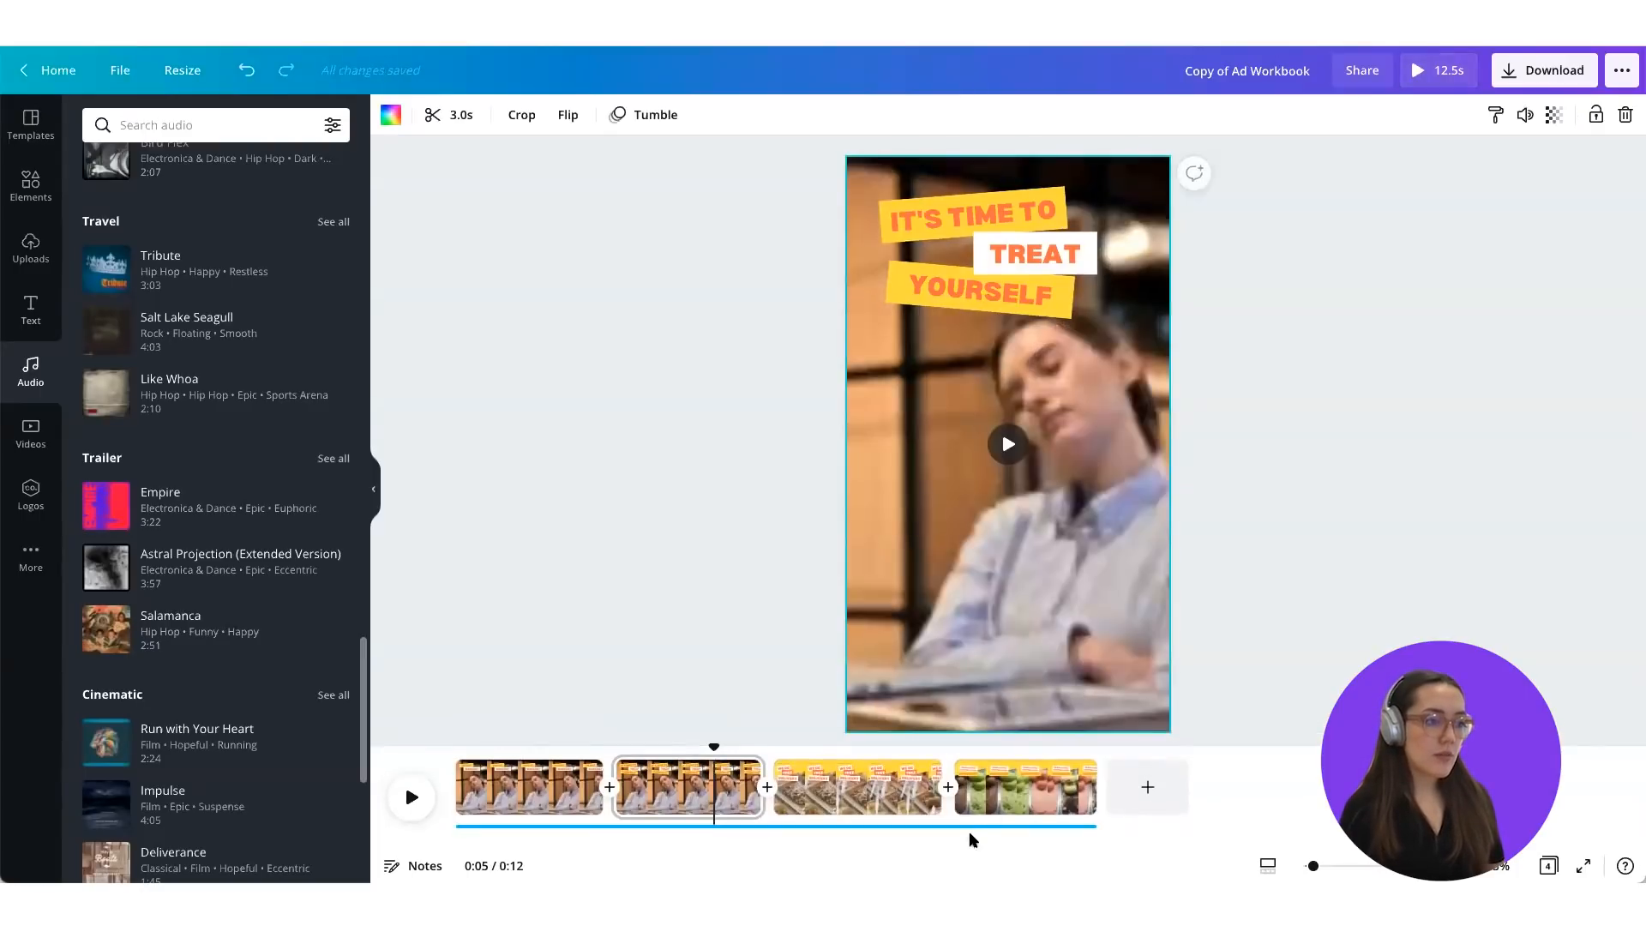
click(965, 832)
right_click(964, 814)
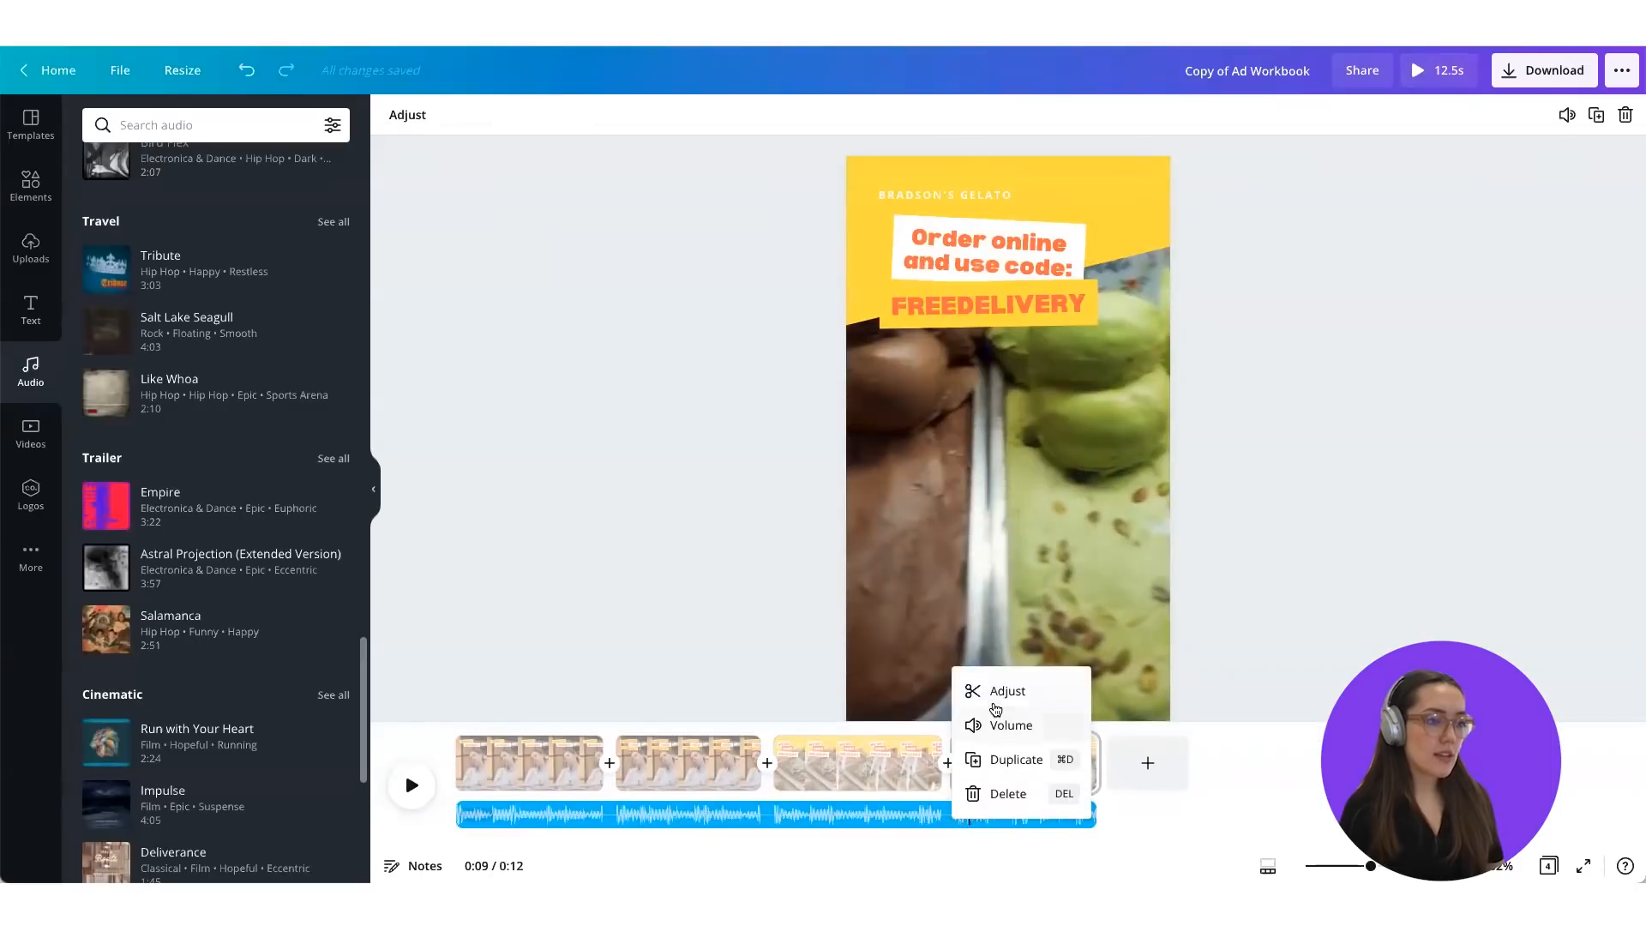
click(969, 688)
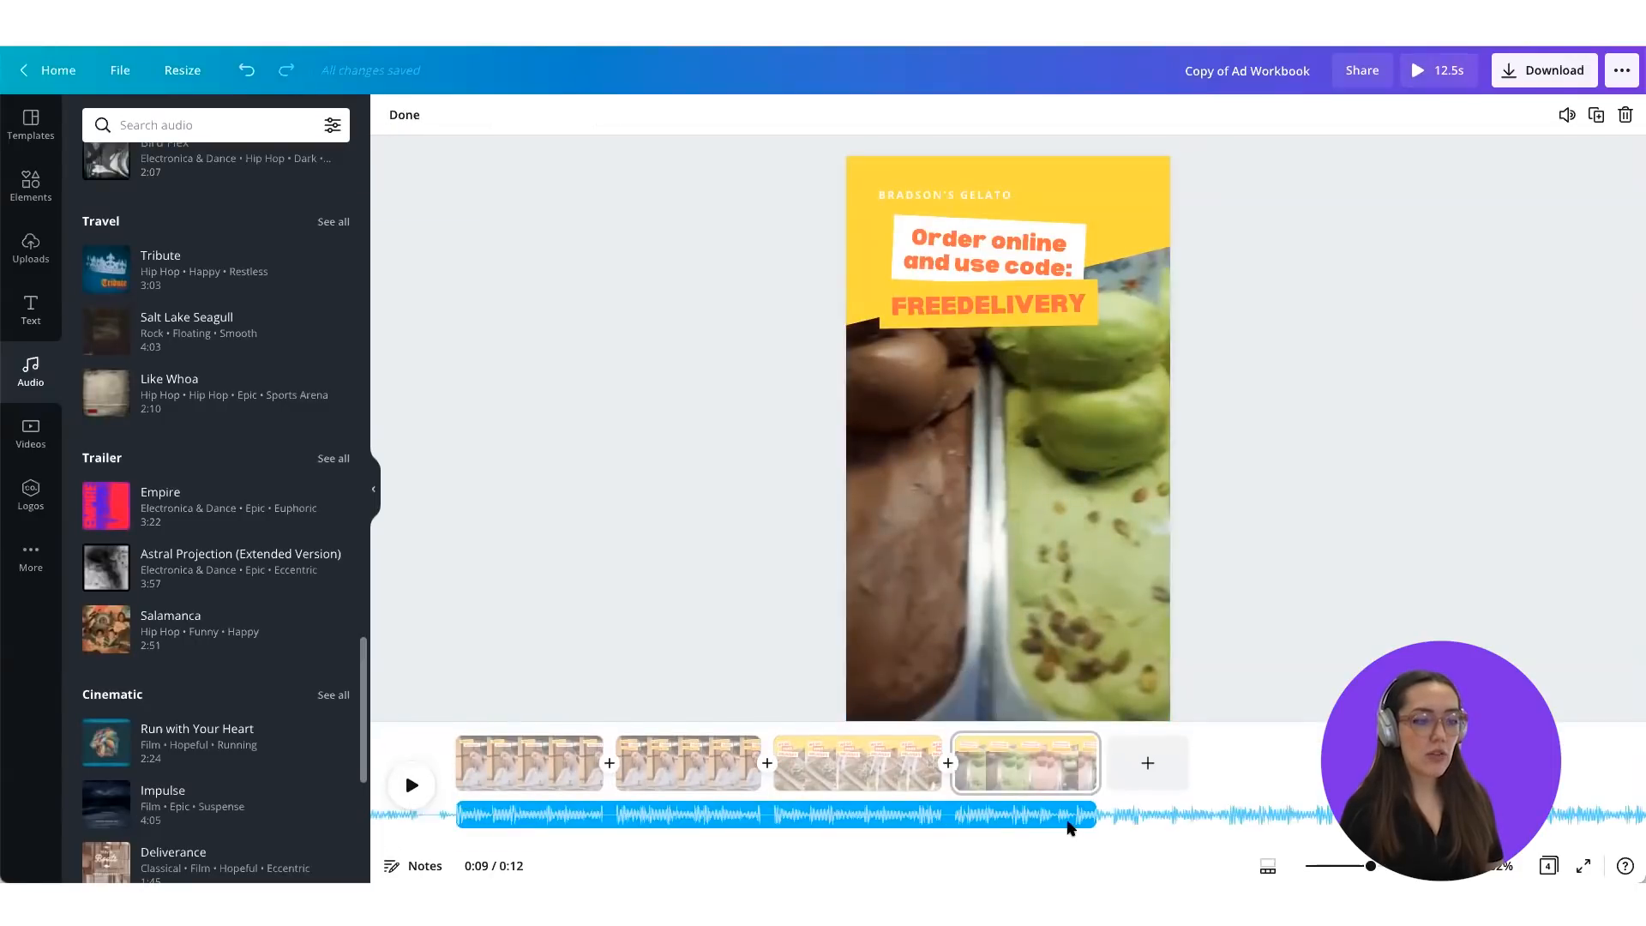
right_click(948, 813)
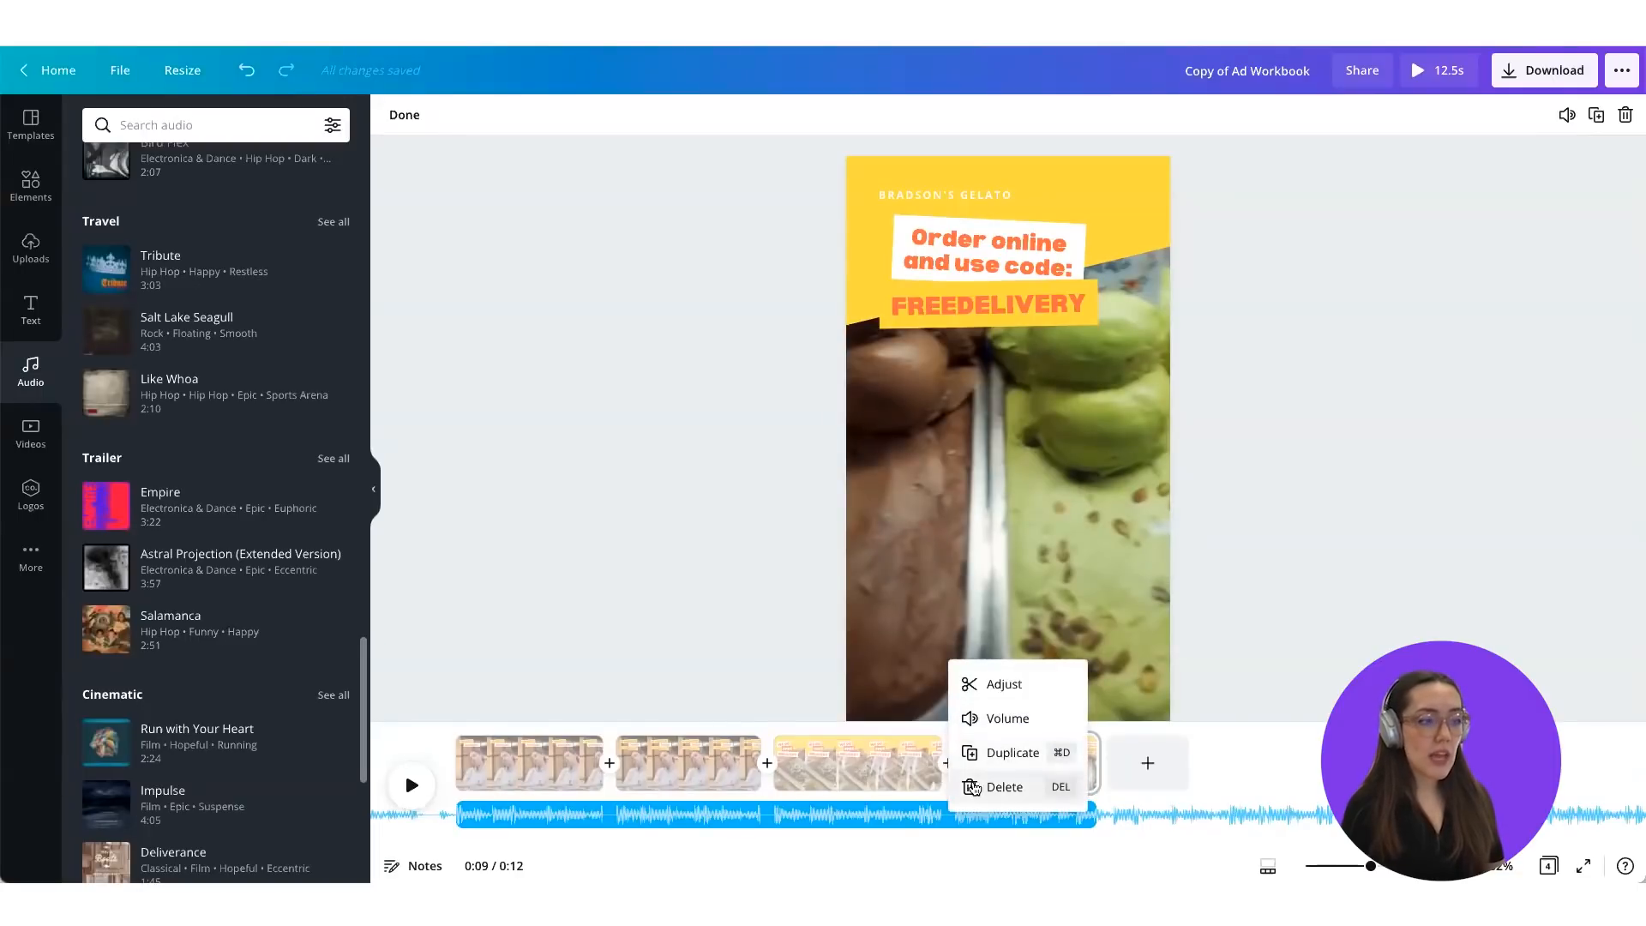
click(717, 703)
Step: Play the opening page from the start to hear the newly chosen portion of Salamanca, and pause it
drag(969, 723, 455, 723)
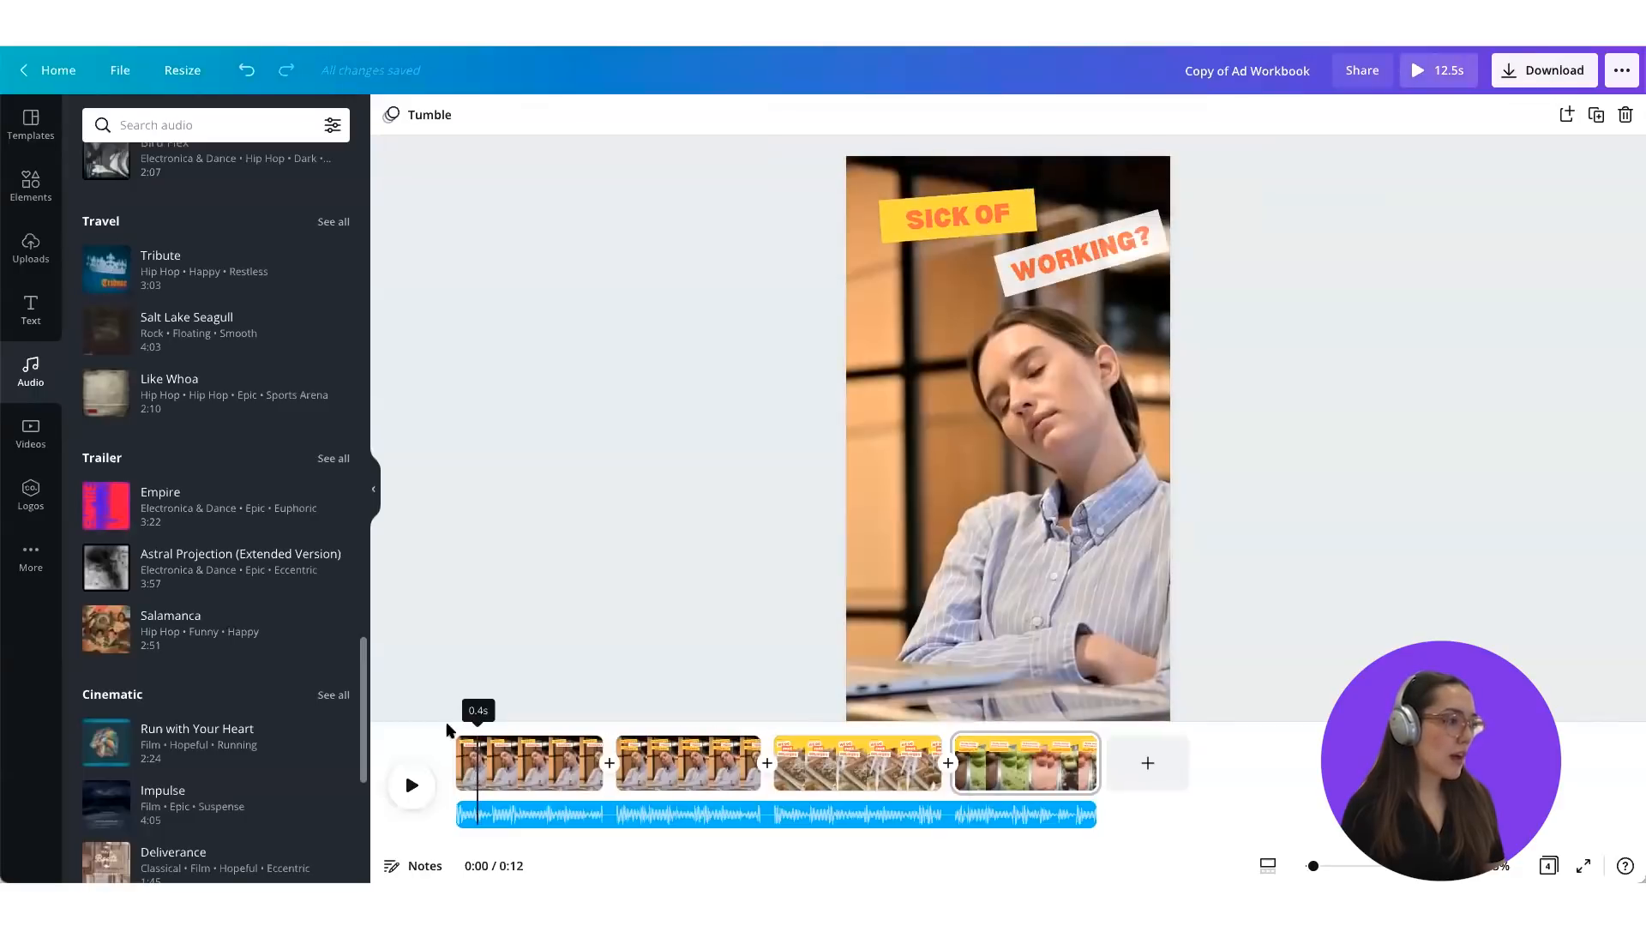
click(413, 787)
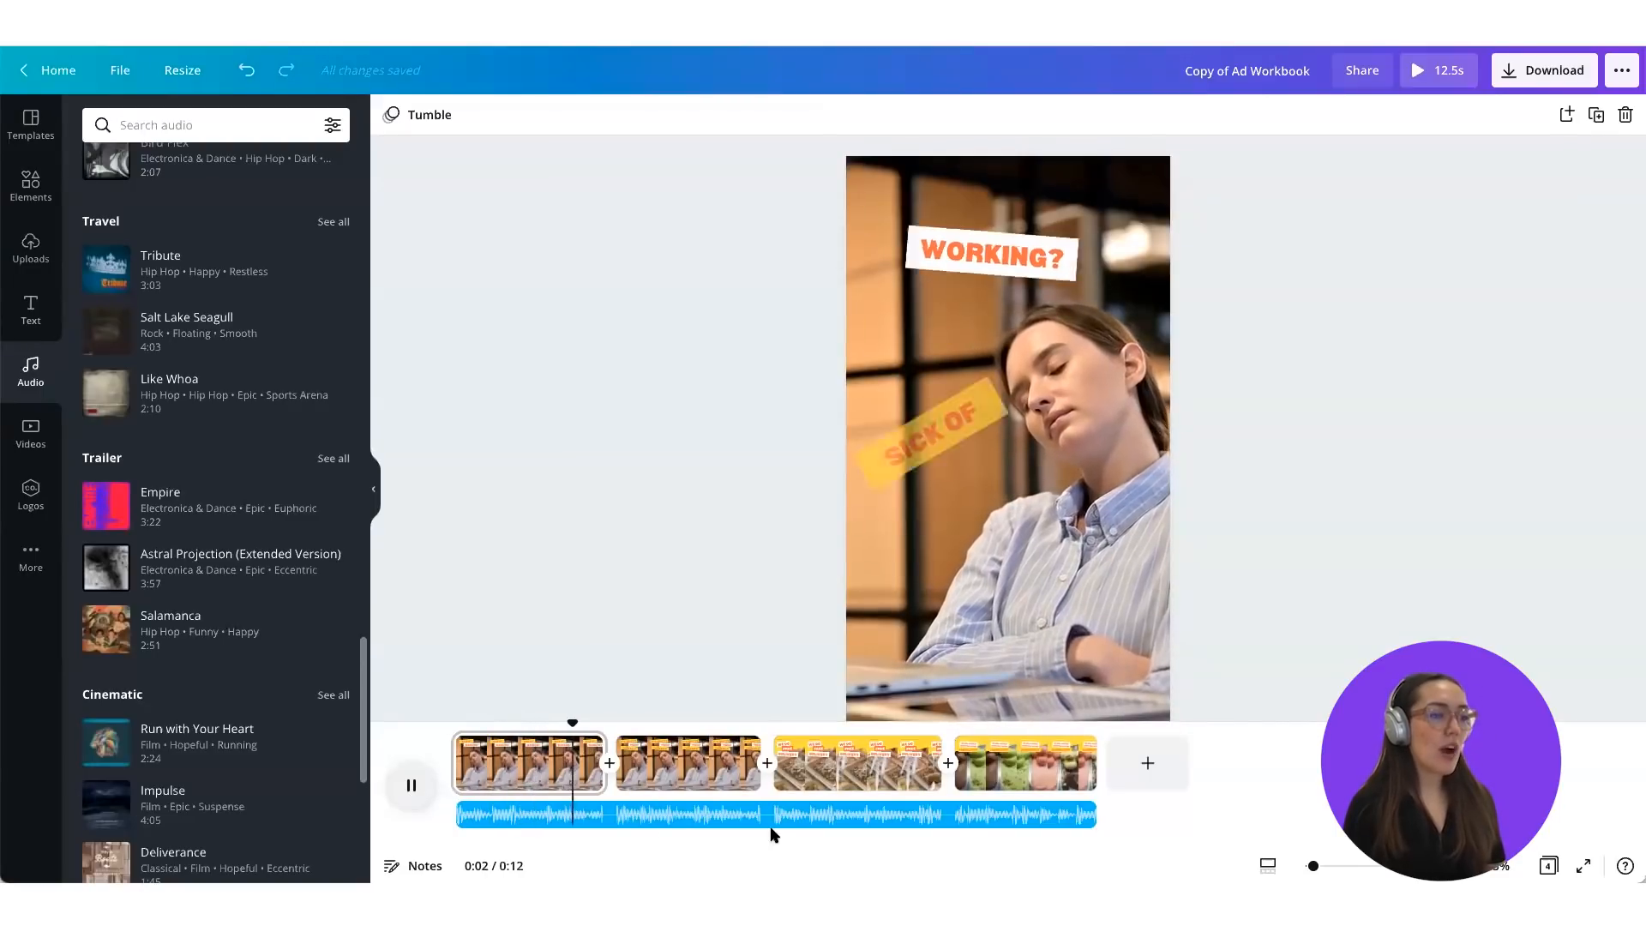
key(space)
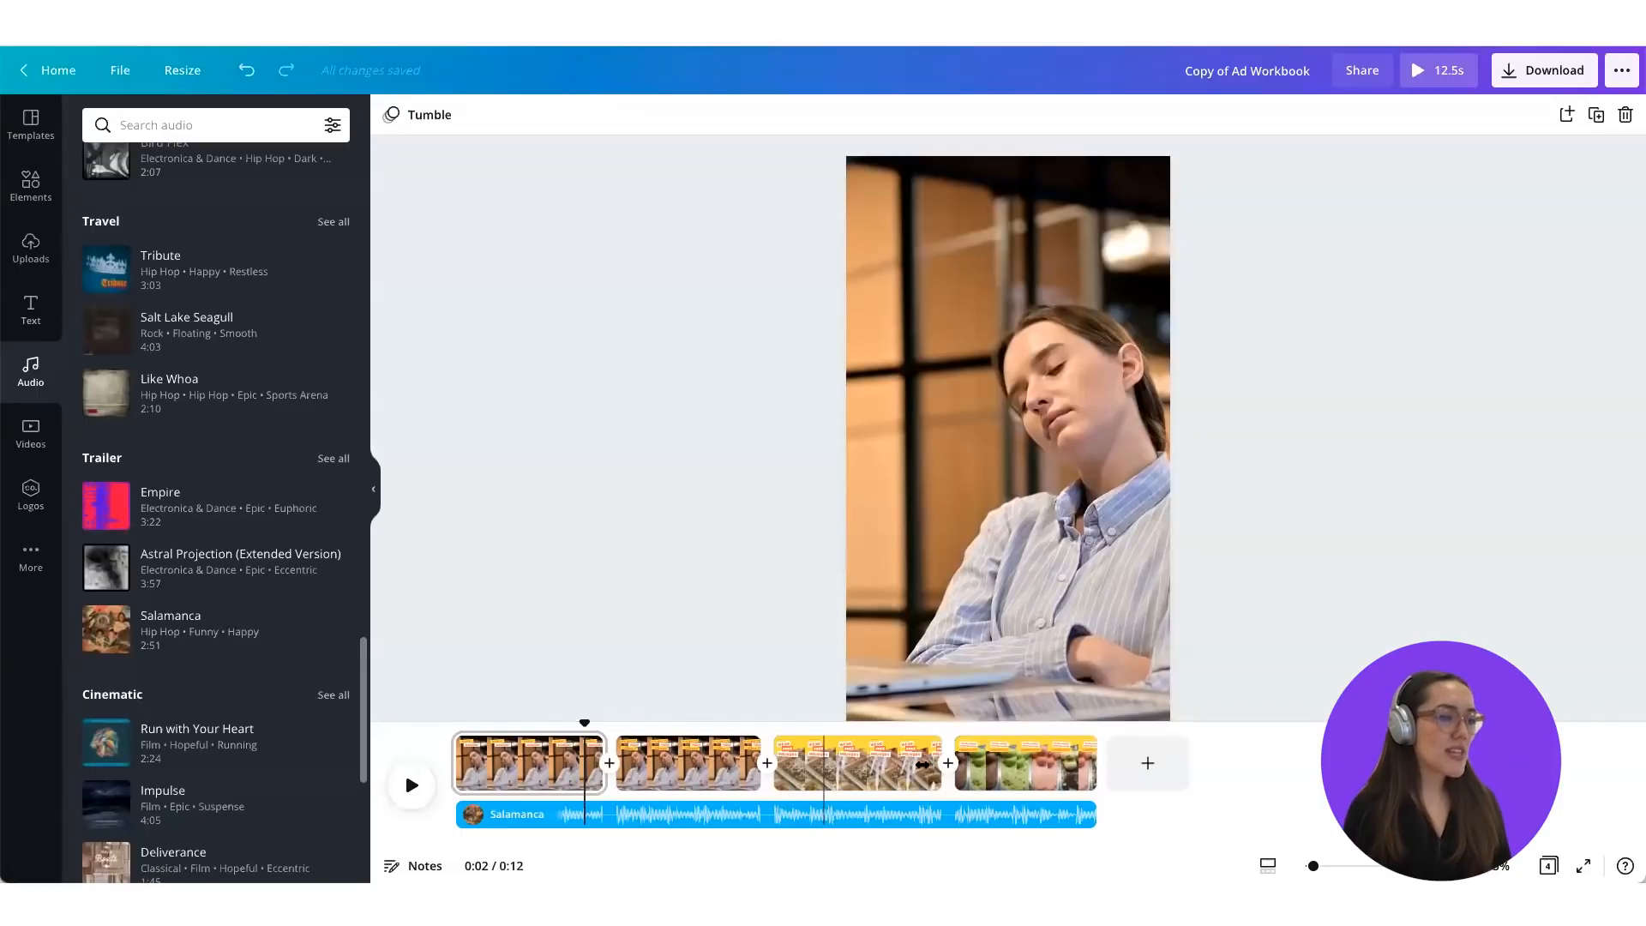
Step: Scrub along the end of the third page to examine the change to the fourth page
click(911, 722)
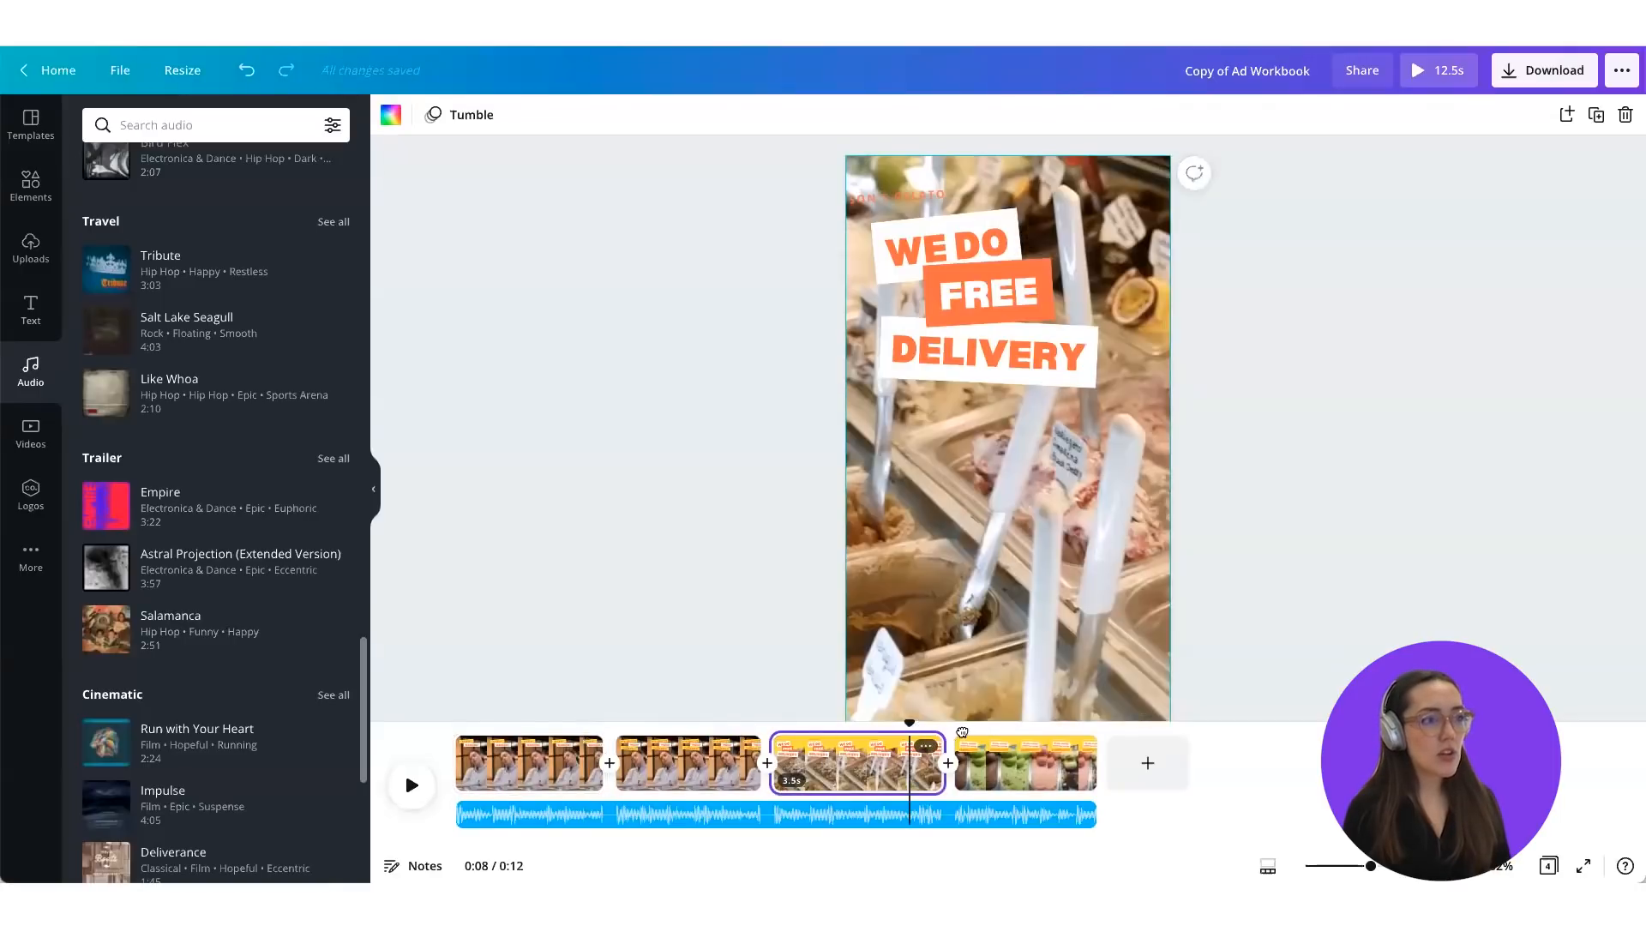
drag(918, 730, 906, 731)
drag(971, 734, 903, 720)
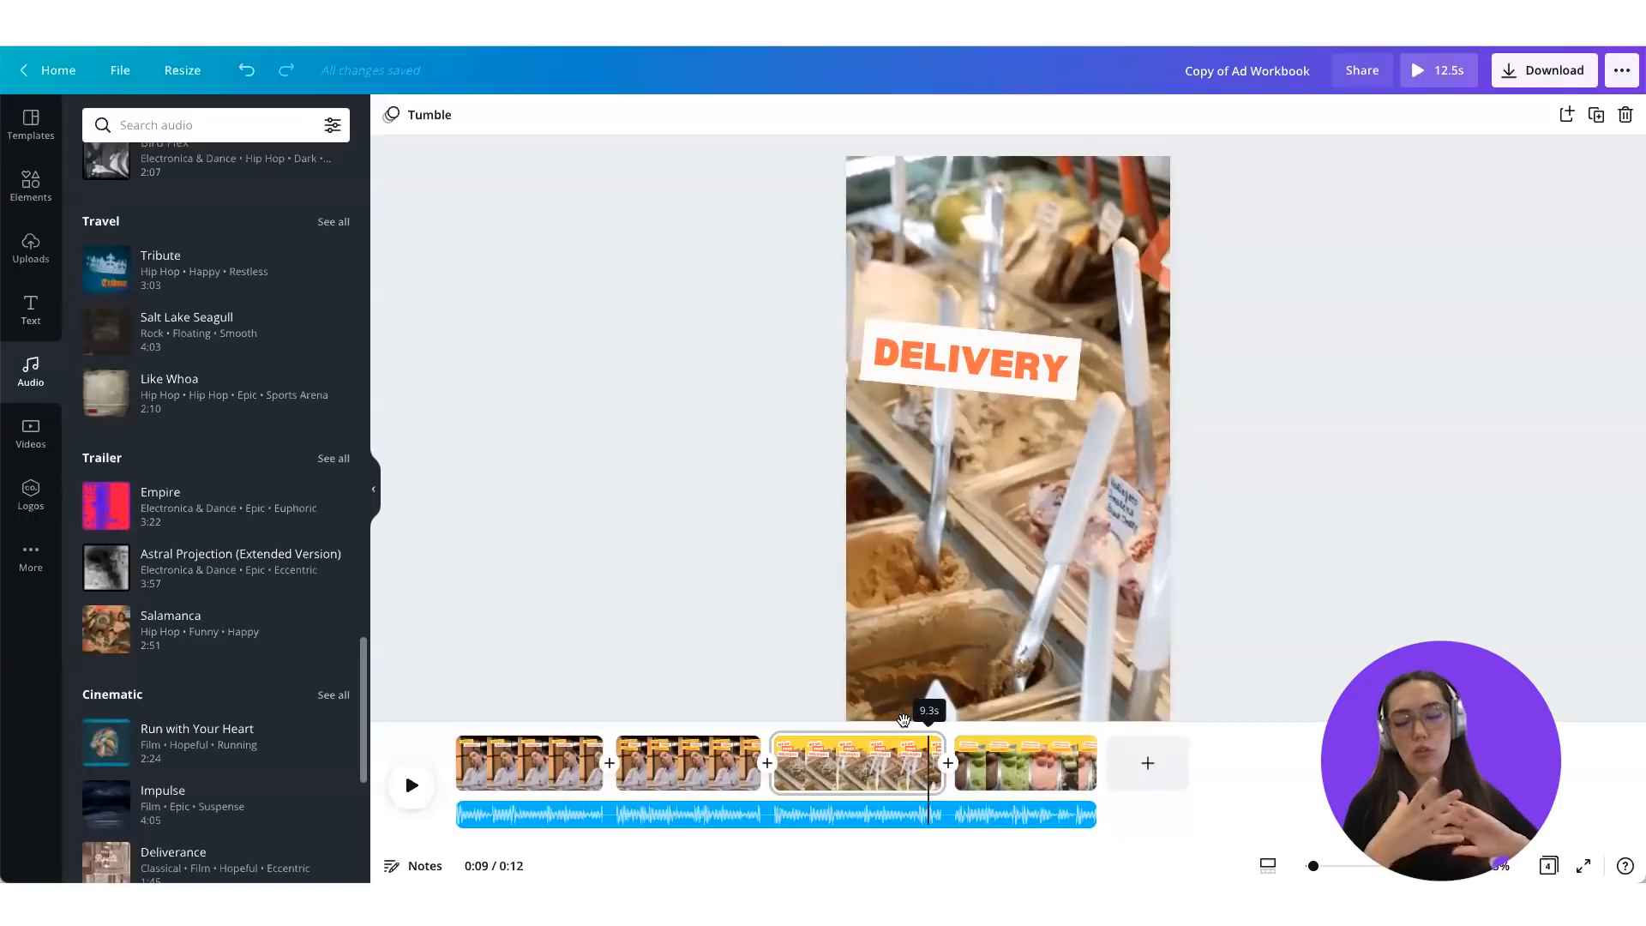
click(904, 720)
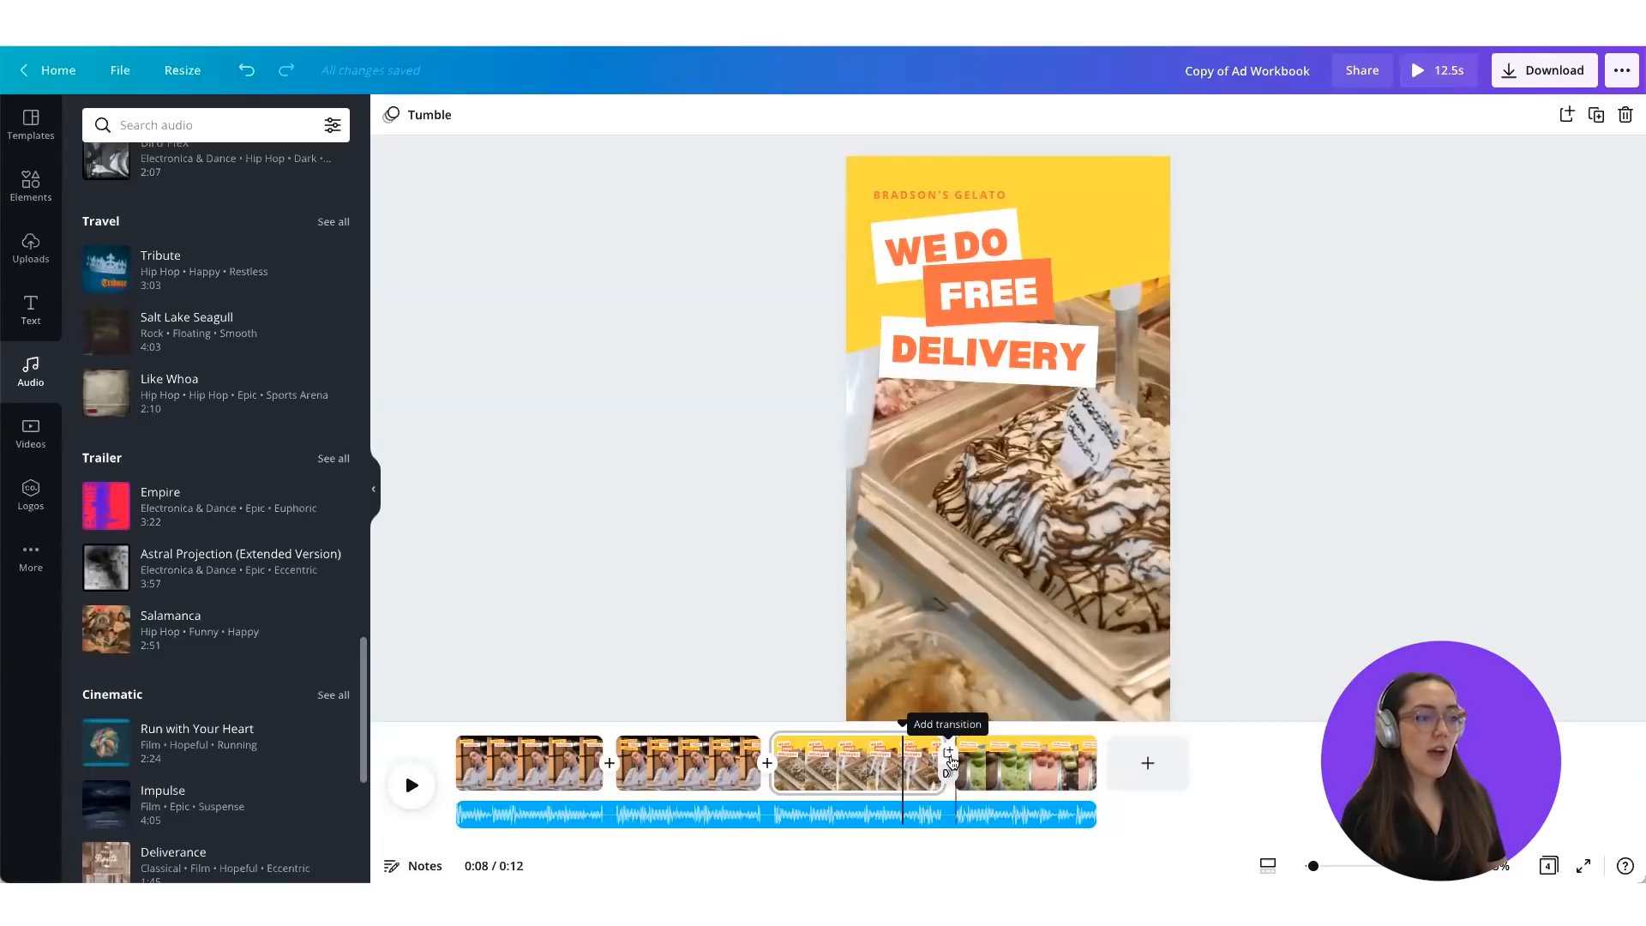
Step: Add a Circle Wipe transition between the third and fourth pages, with direction Out and a duration of 0.3 seconds
click(949, 755)
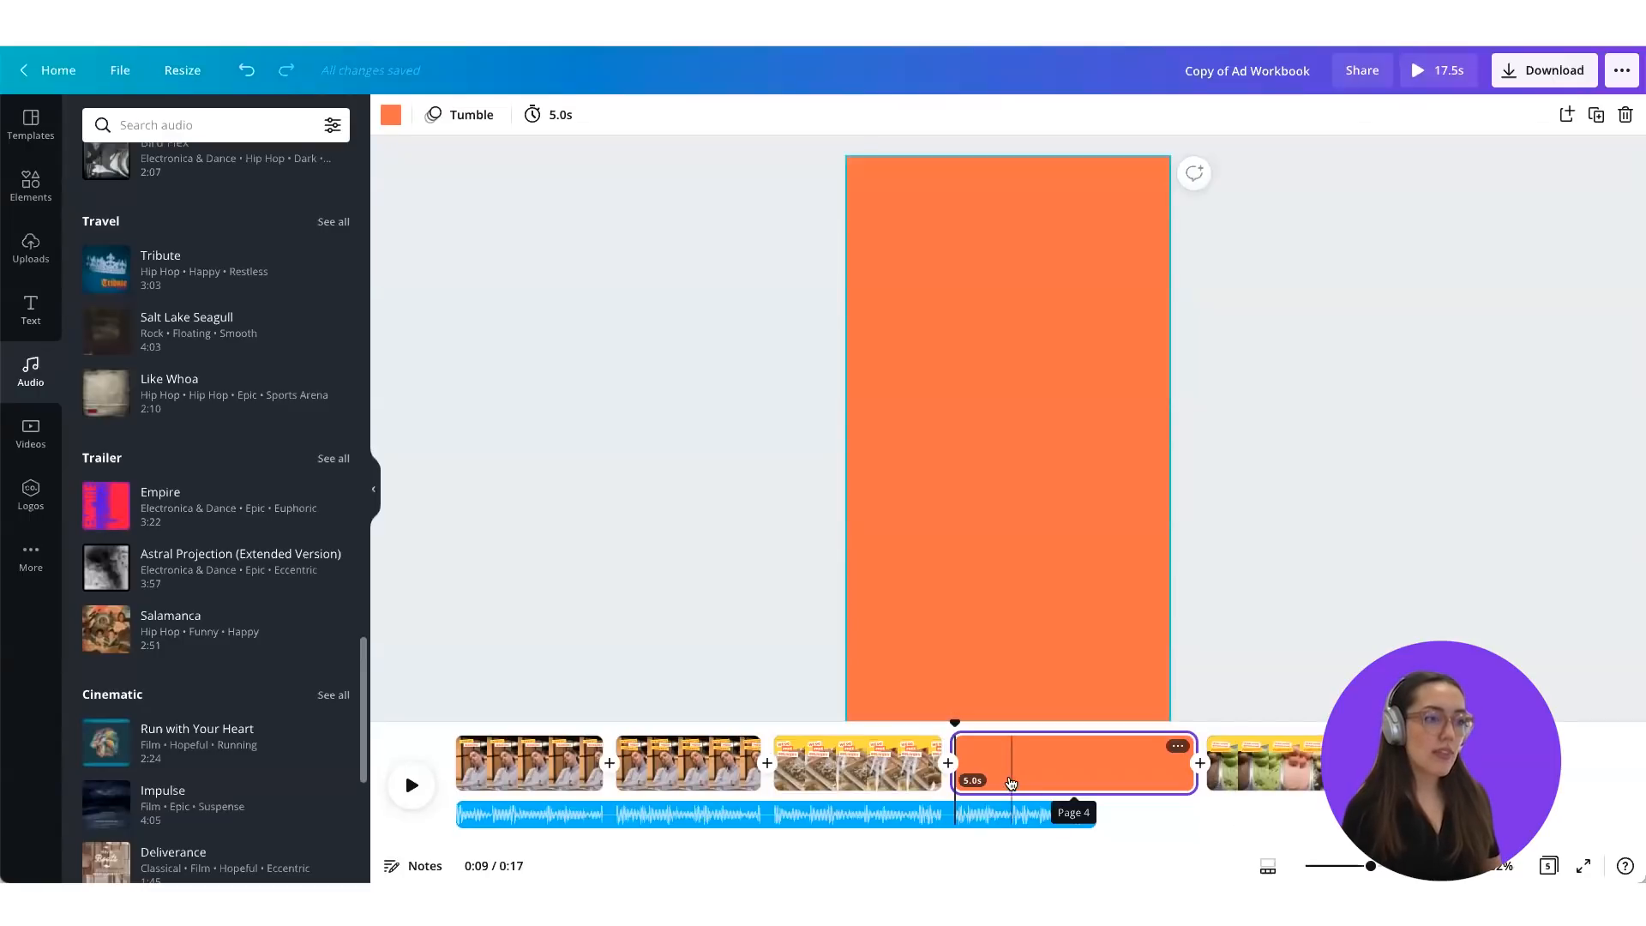
key(ctrl+z)
mouse_move(948, 763)
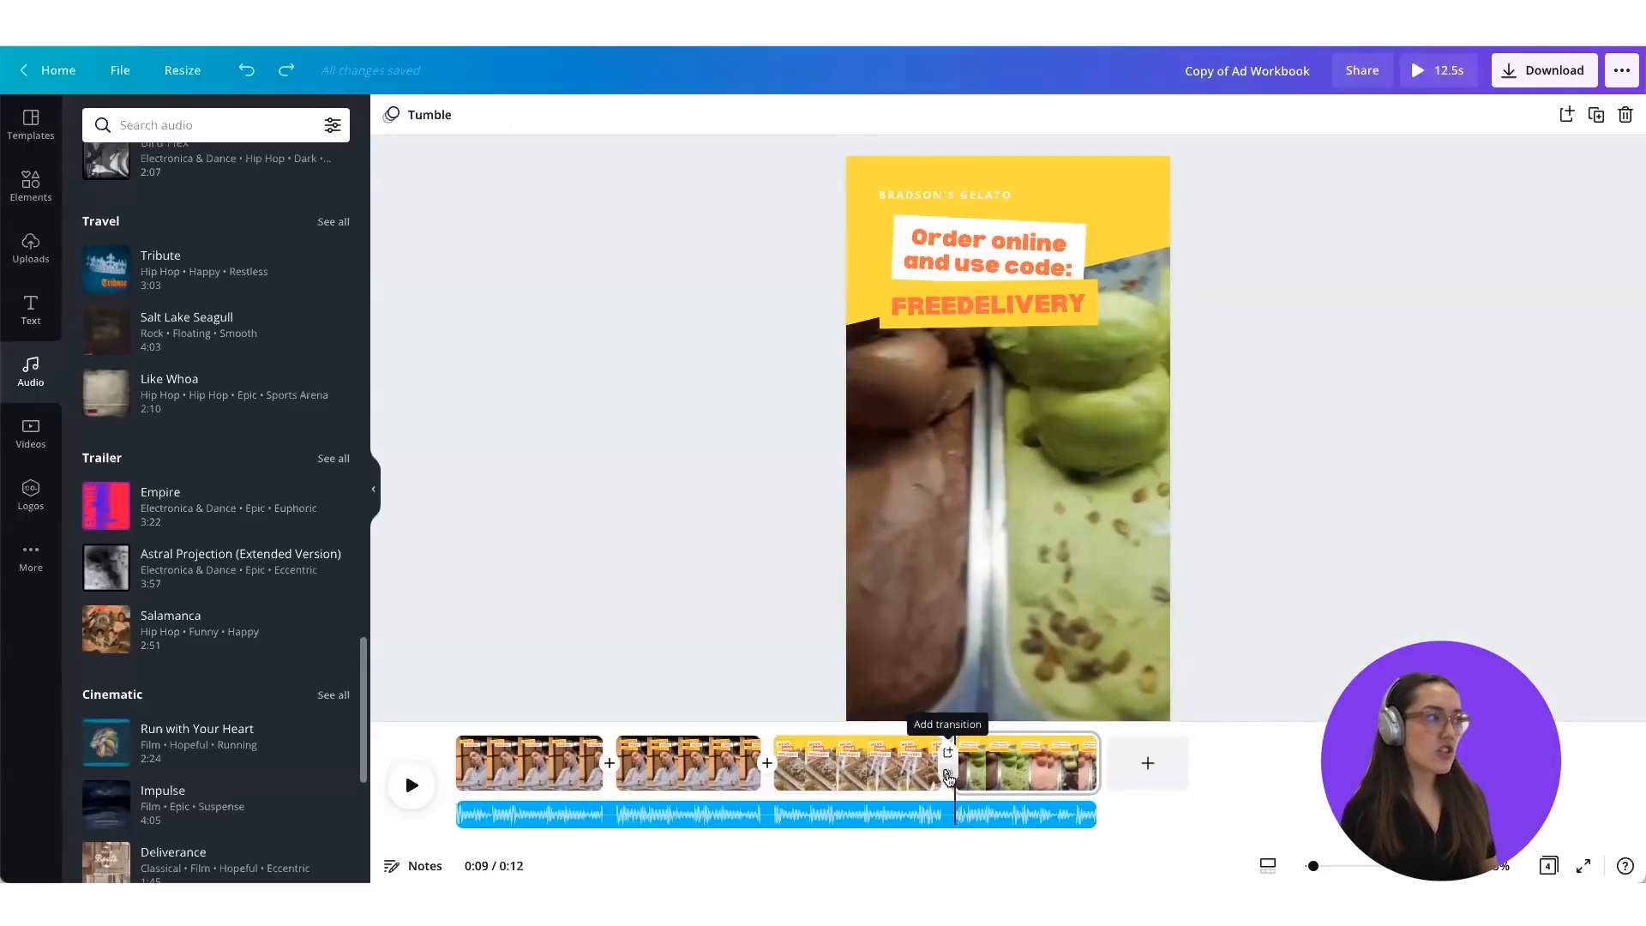
click(949, 777)
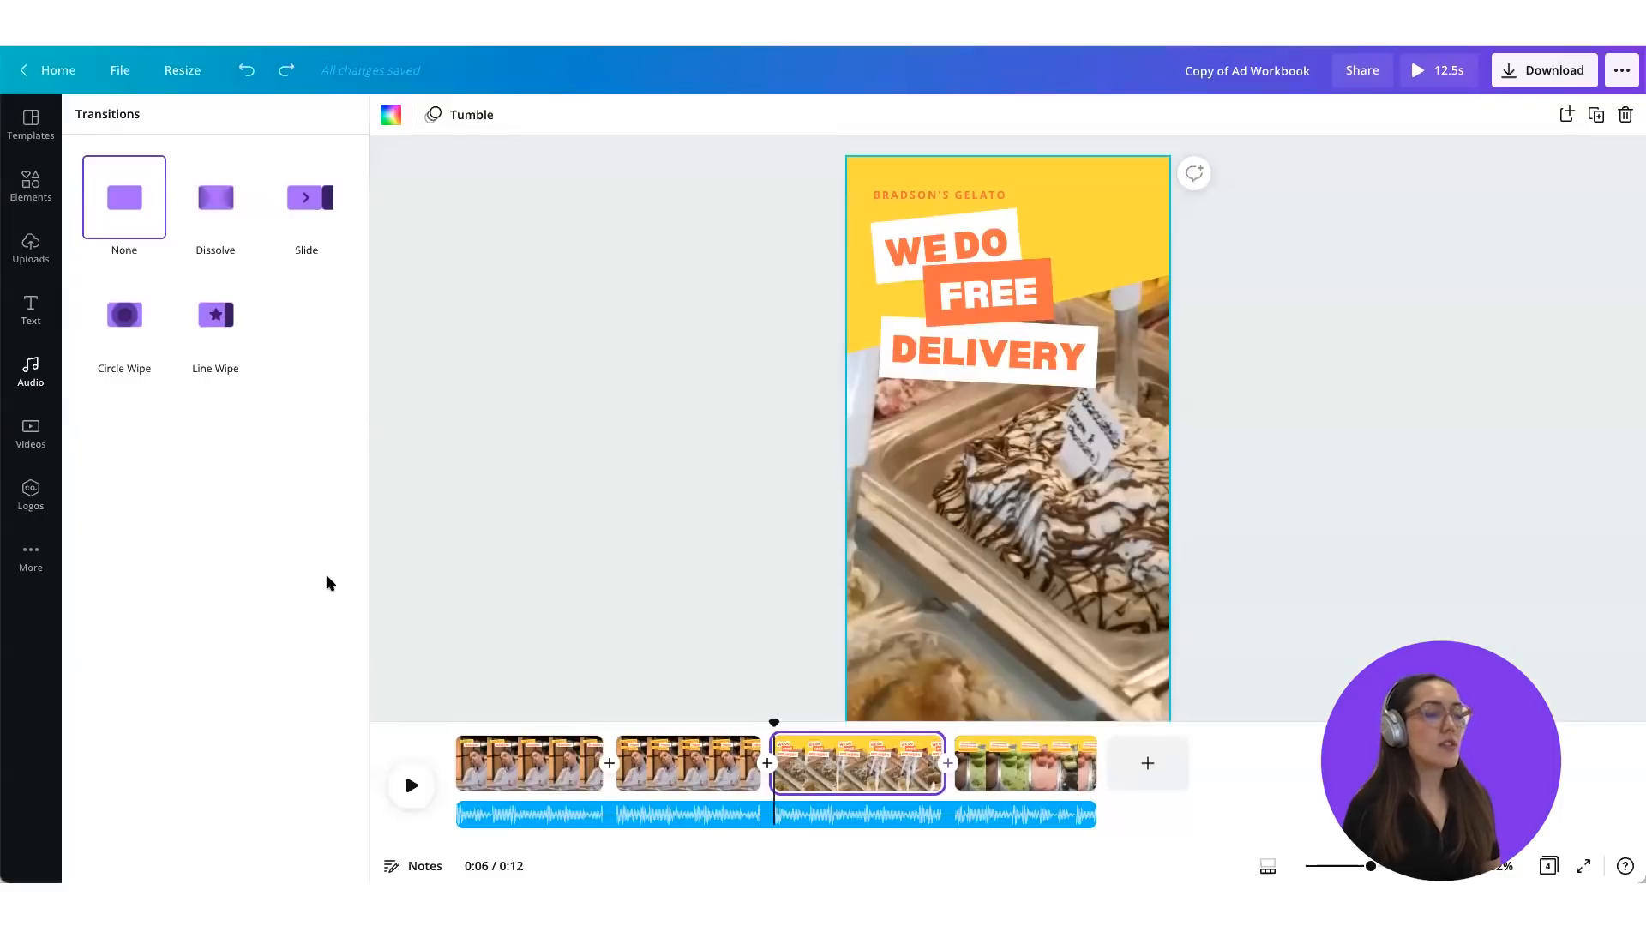
click(228, 223)
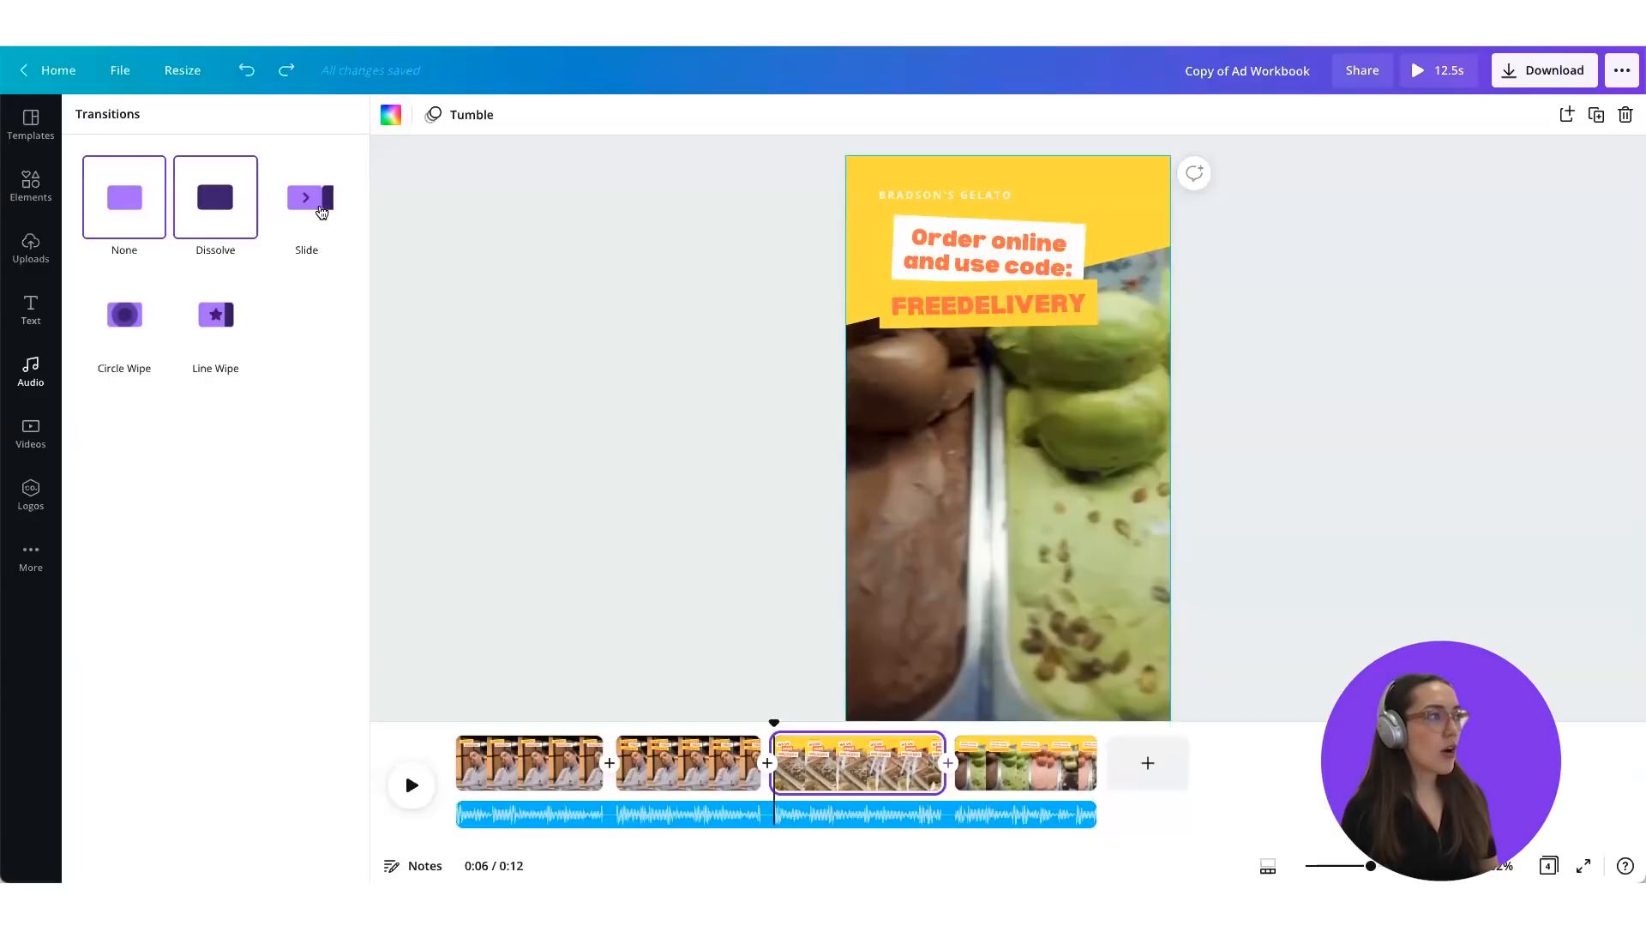
click(322, 212)
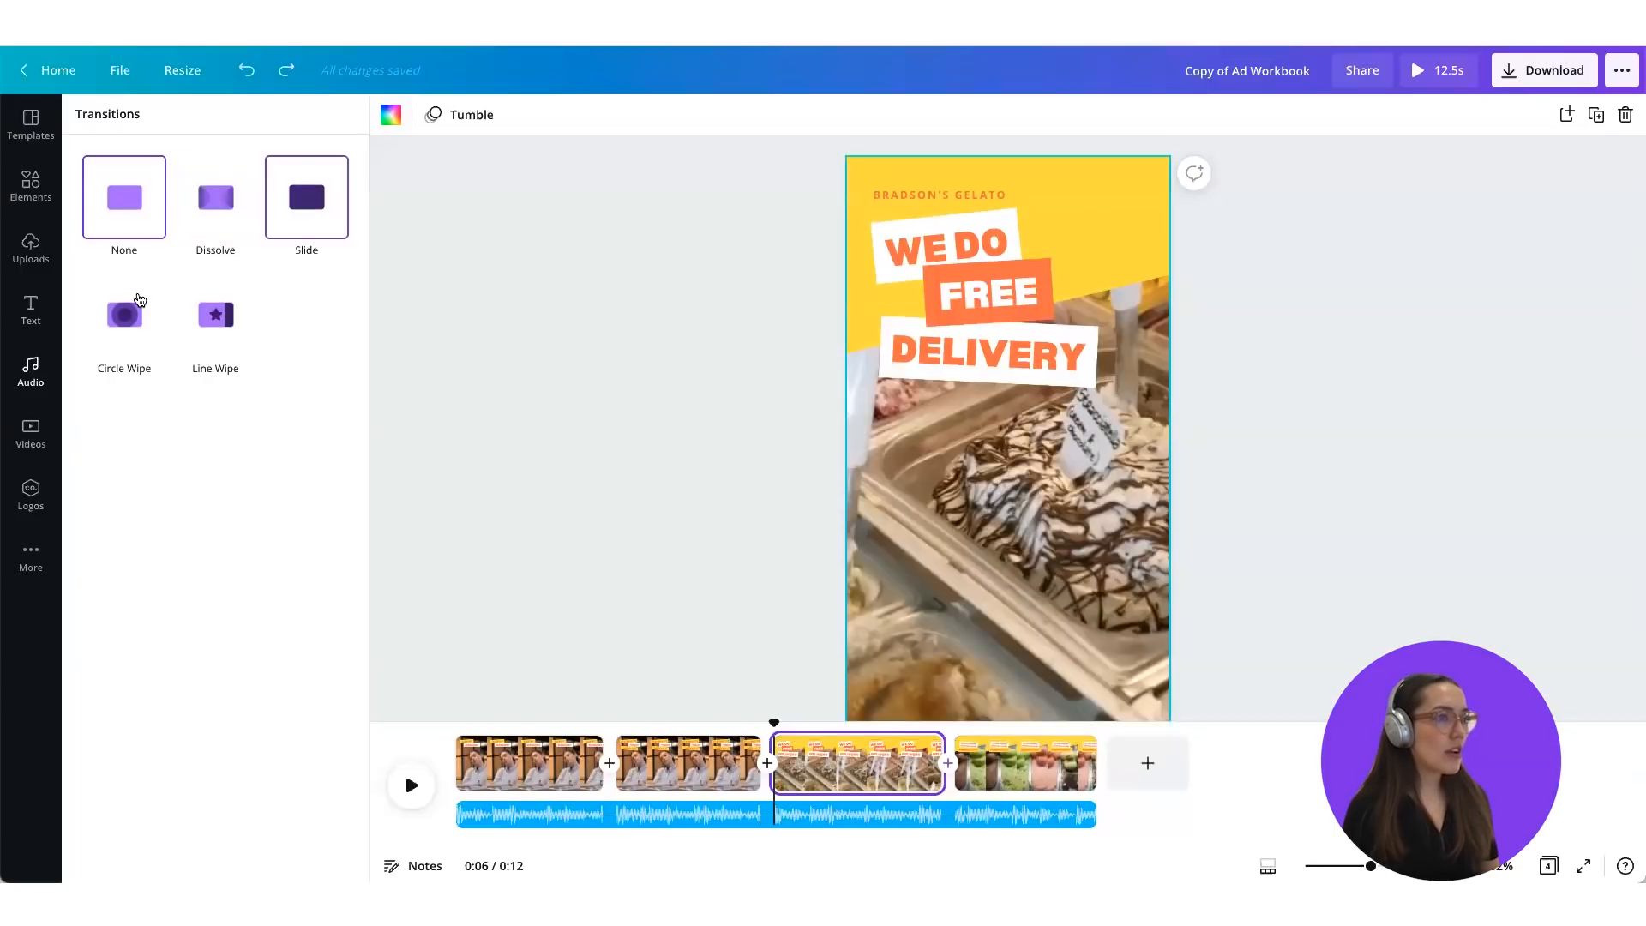
click(140, 299)
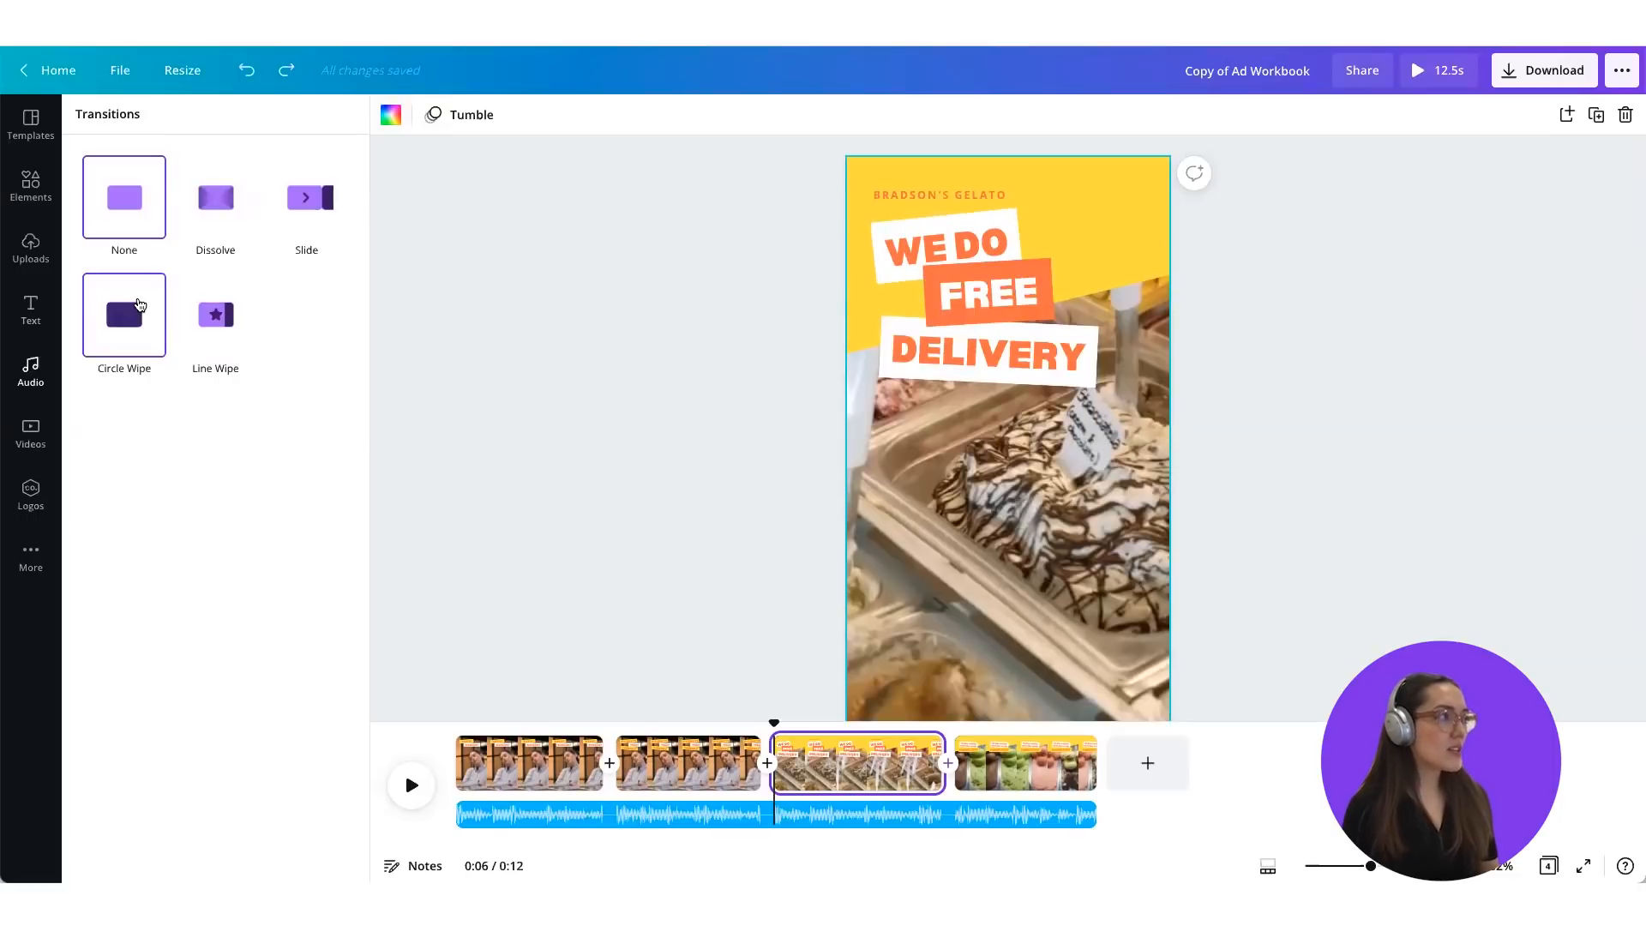
click(140, 305)
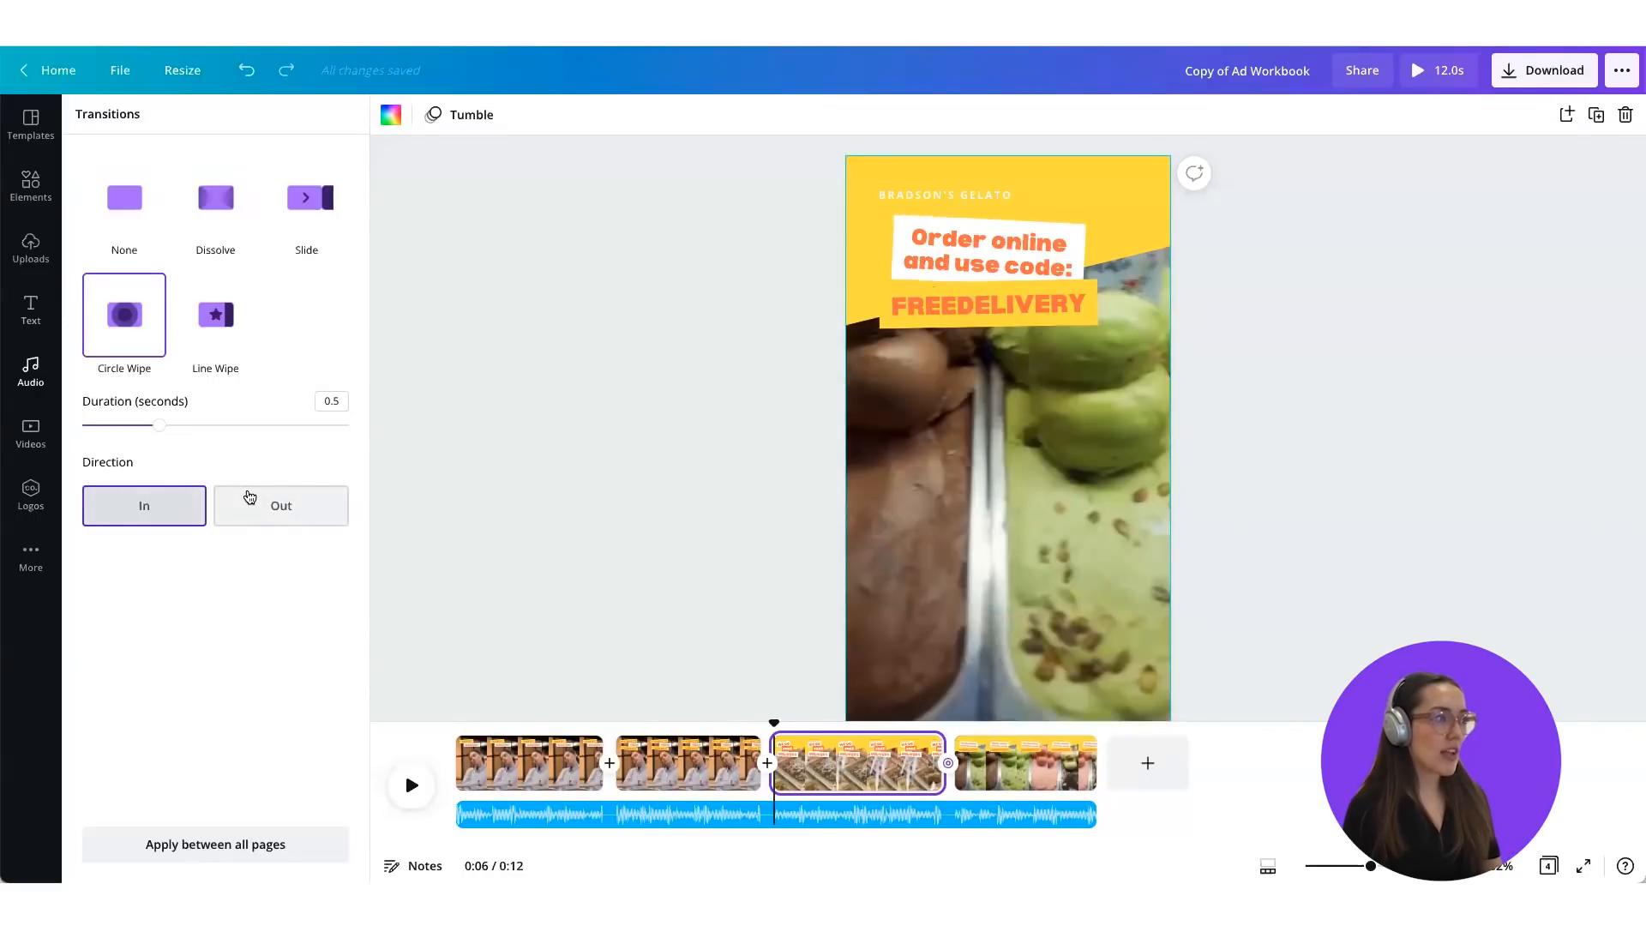
click(249, 497)
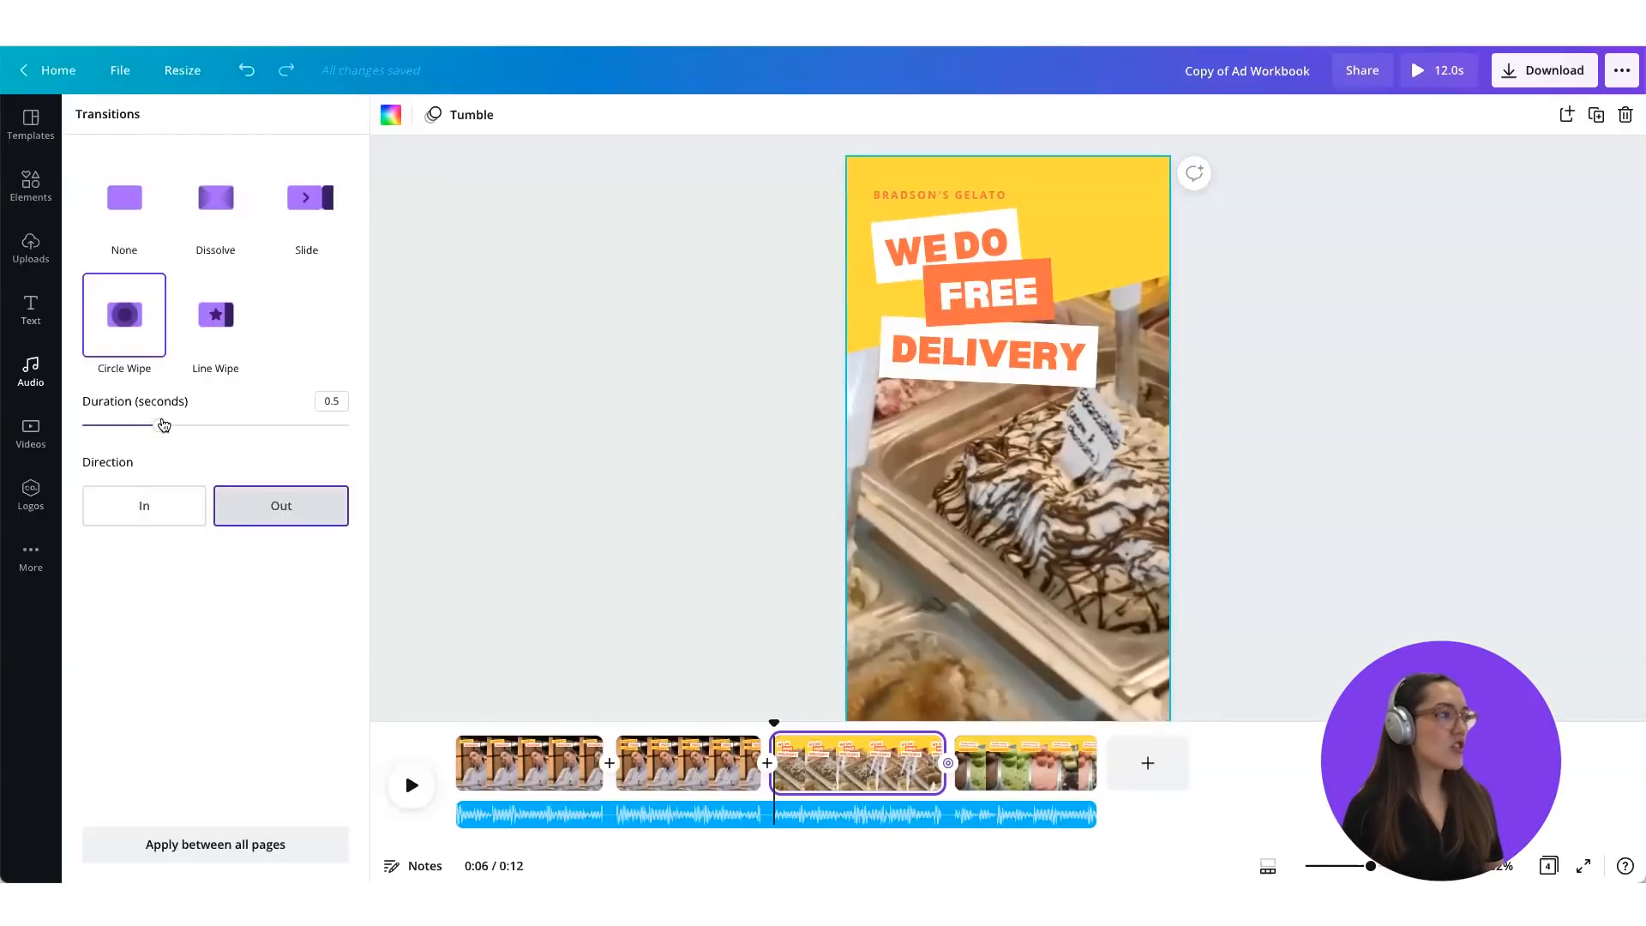
drag(164, 425, 120, 423)
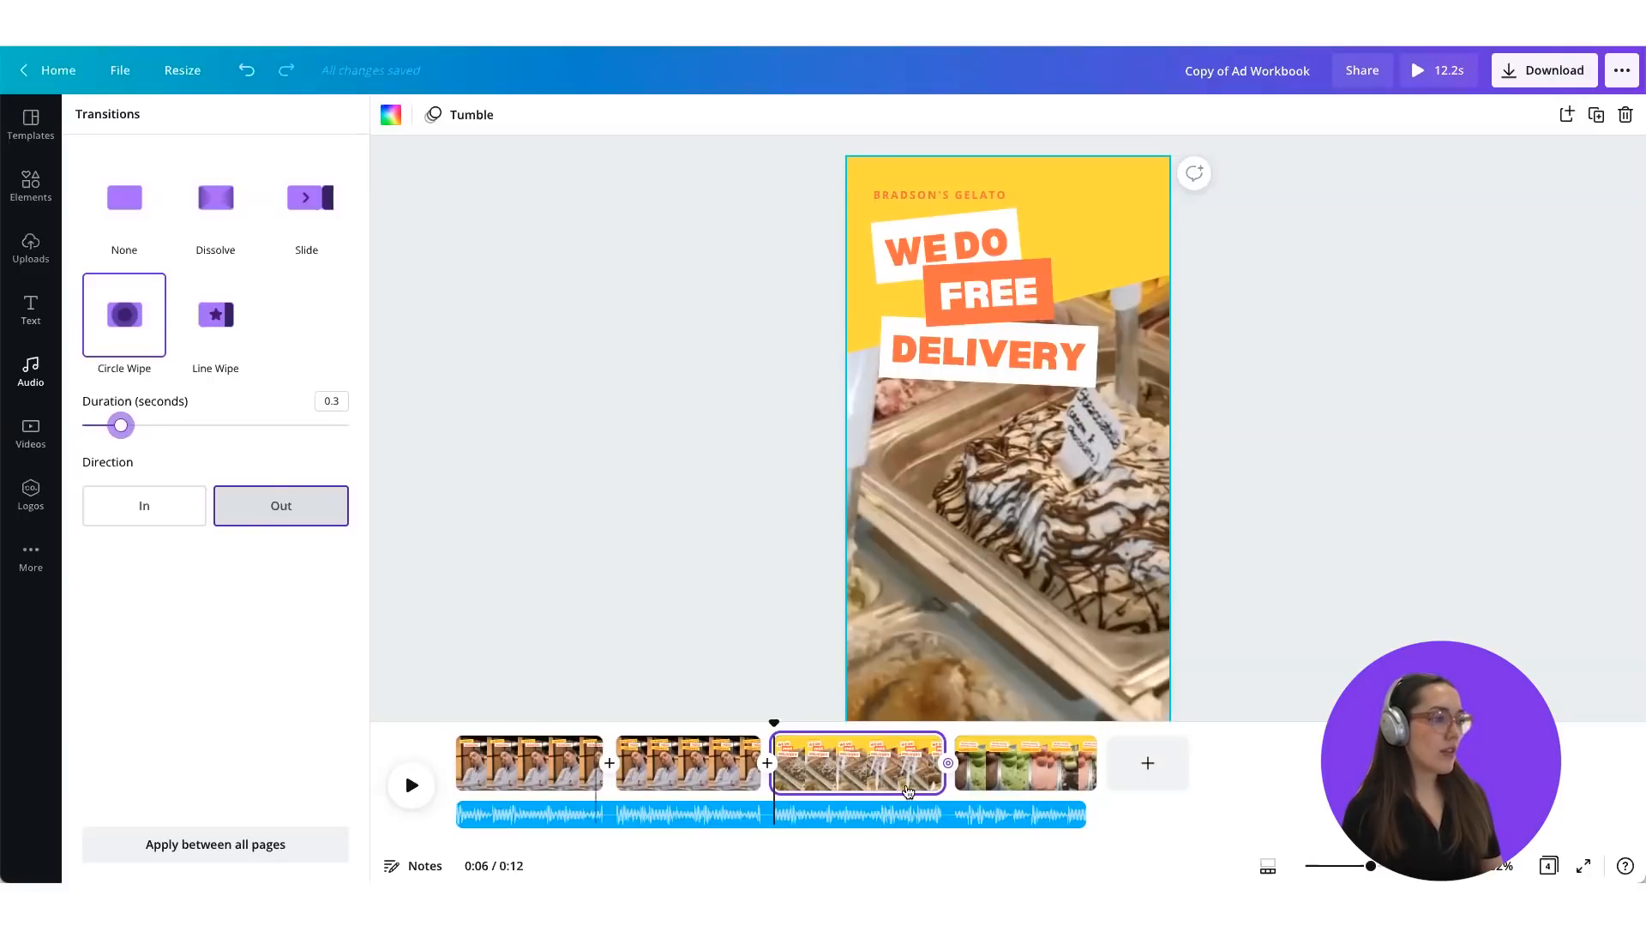
Step: Play the new transition into the fourth page and scrub back through the ad to review how it flows
click(412, 785)
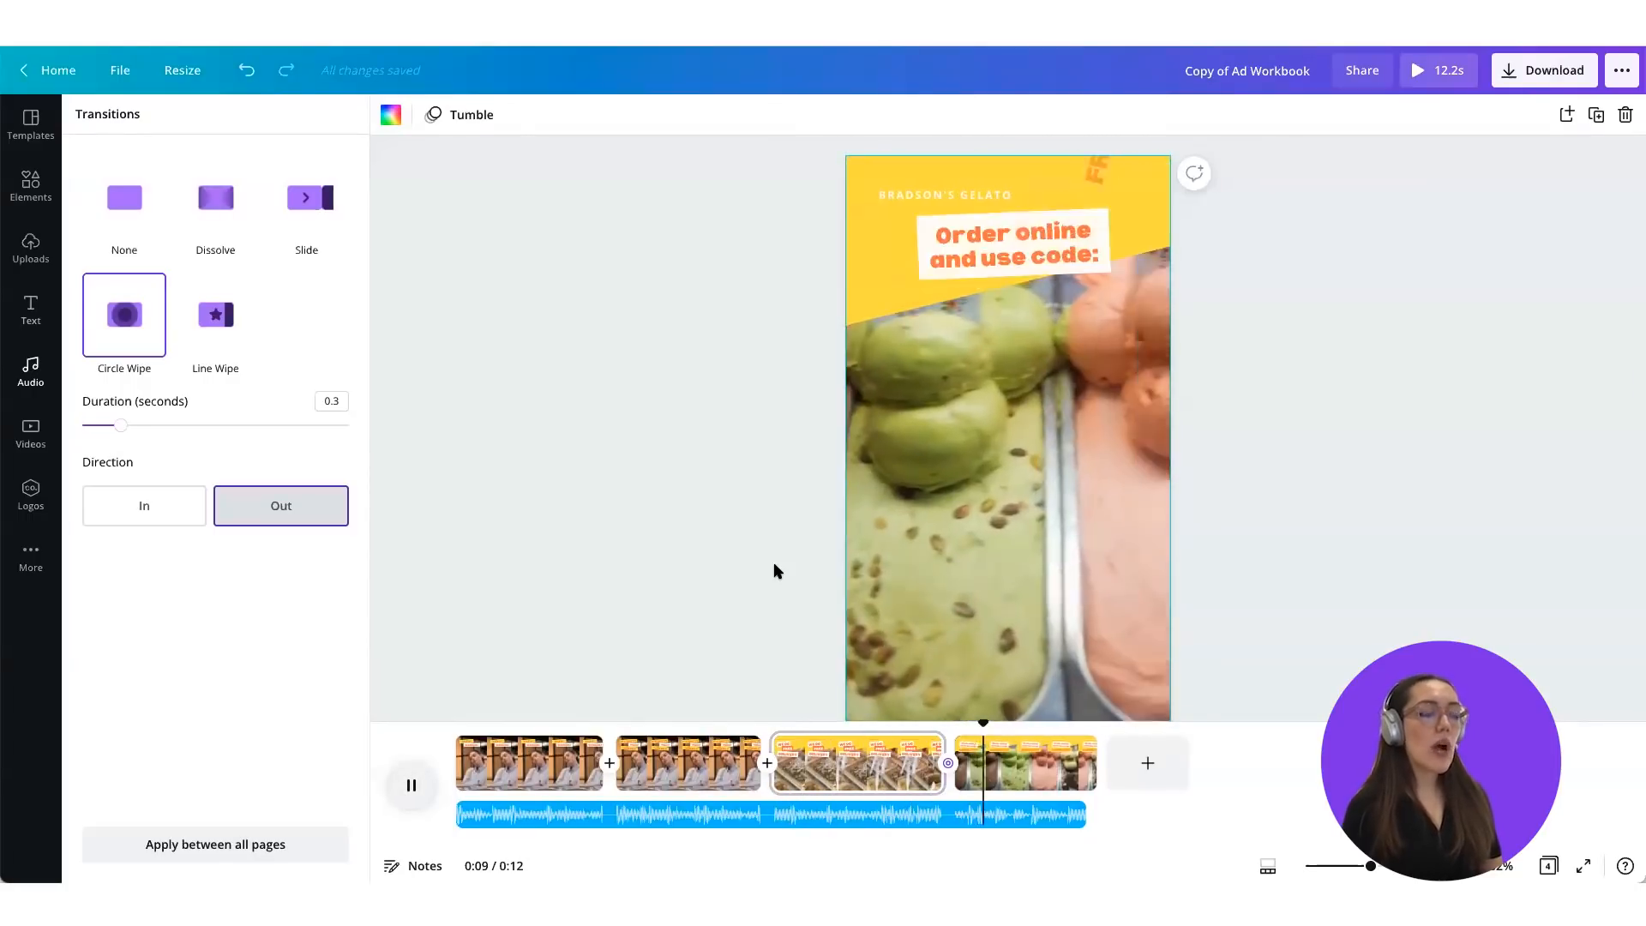
click(774, 564)
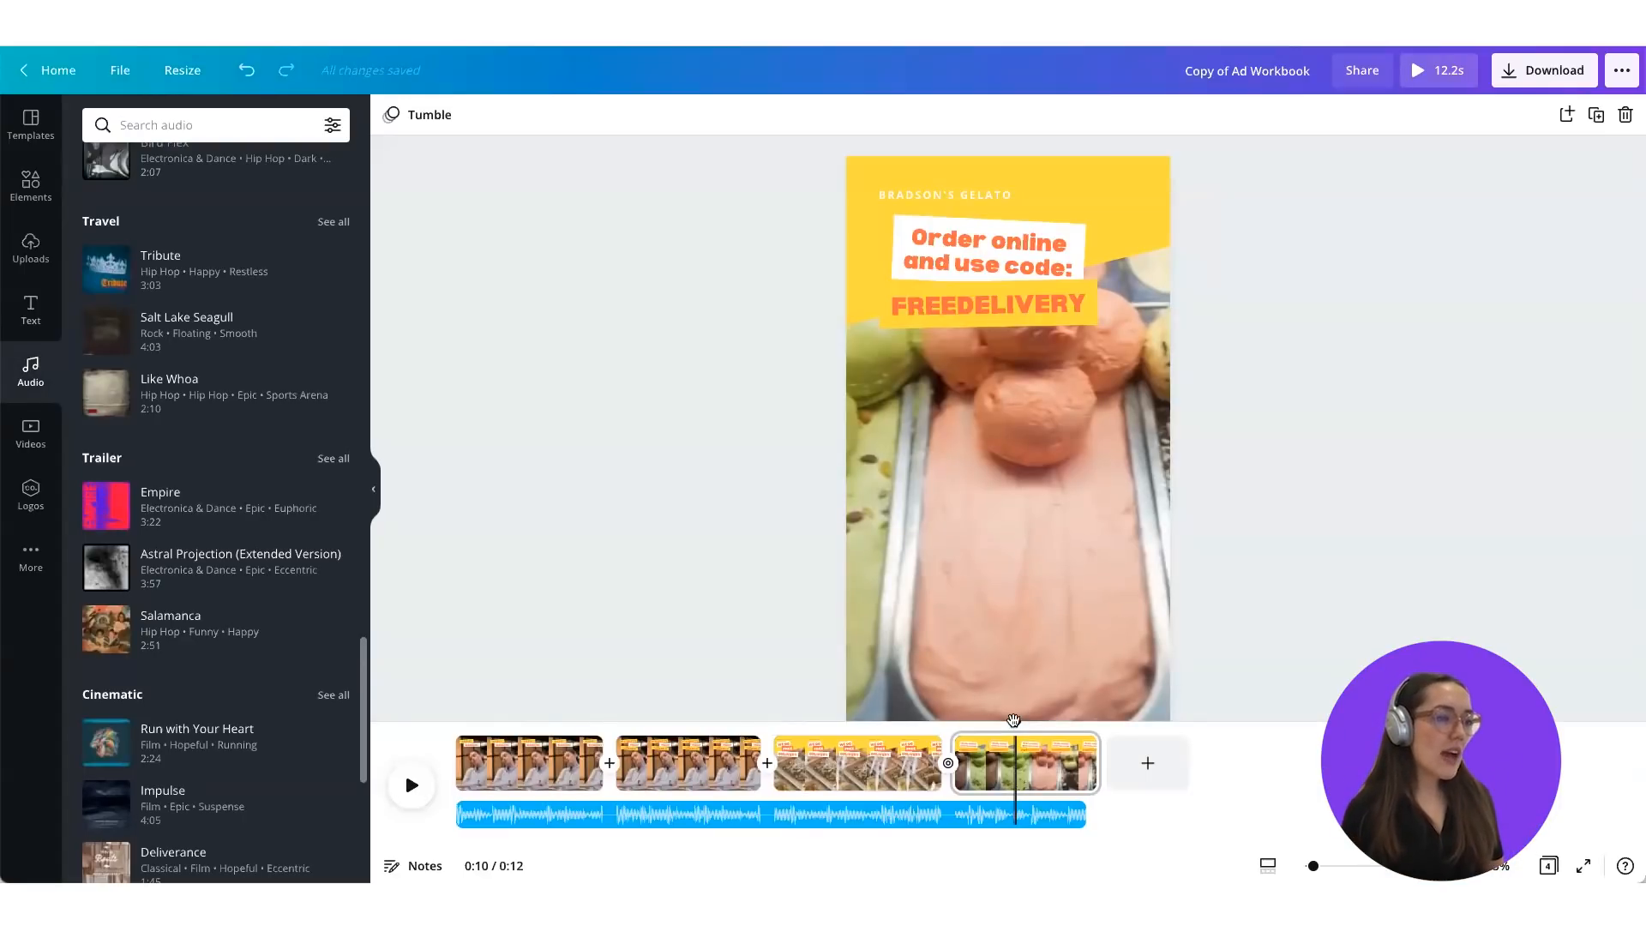
drag(1013, 722, 830, 731)
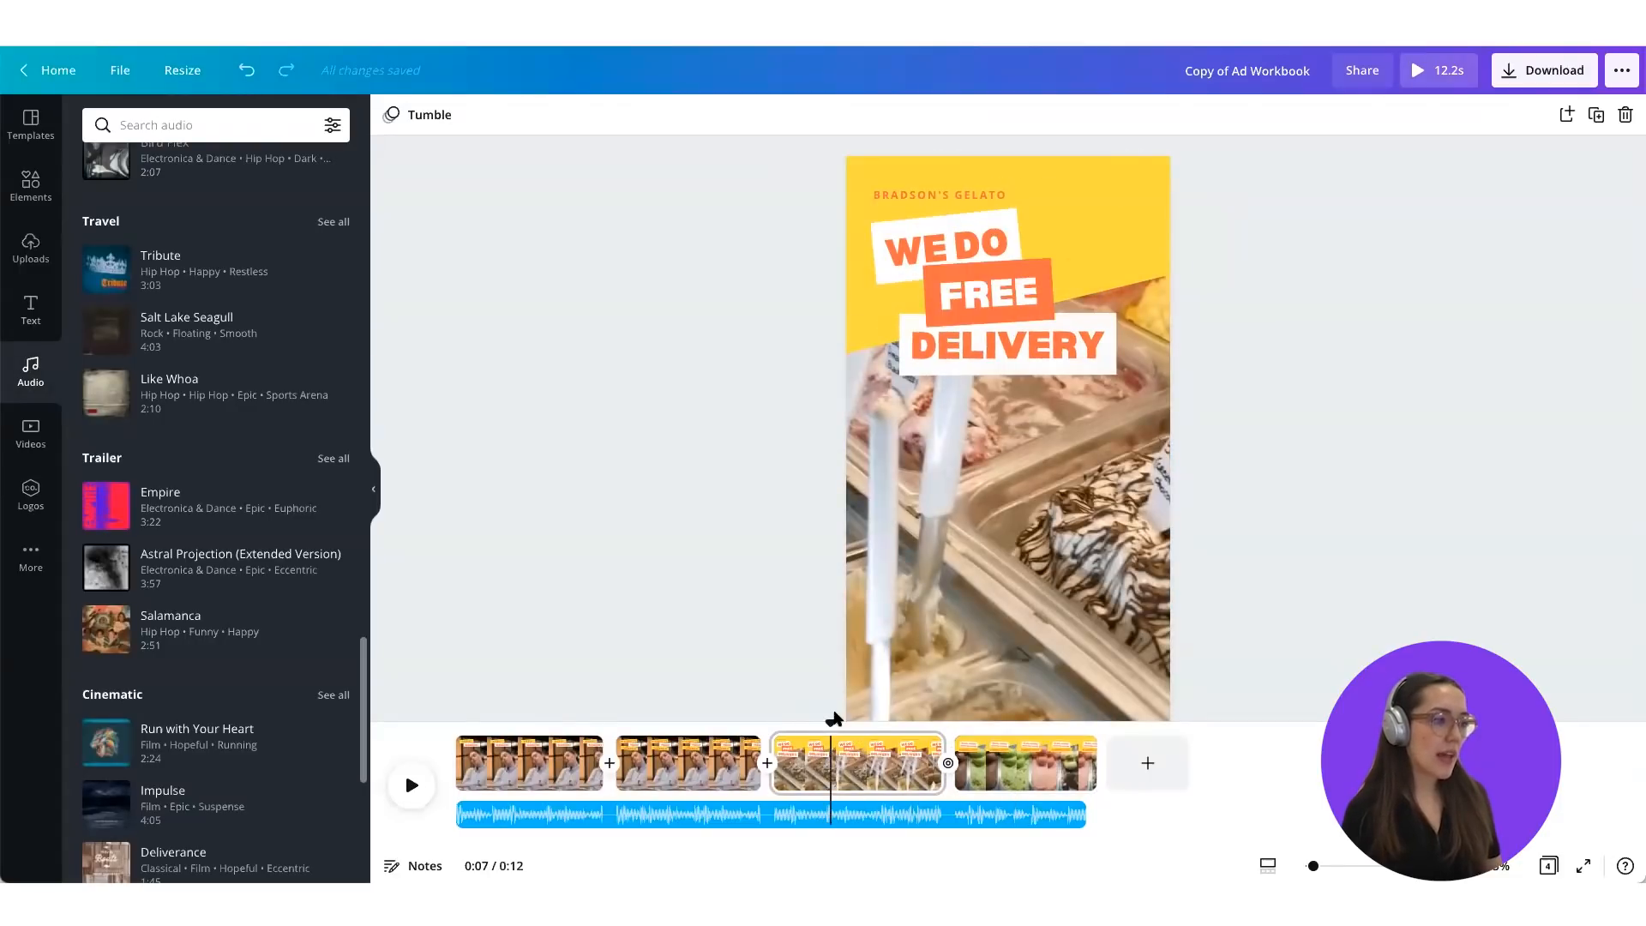
drag(539, 722, 860, 729)
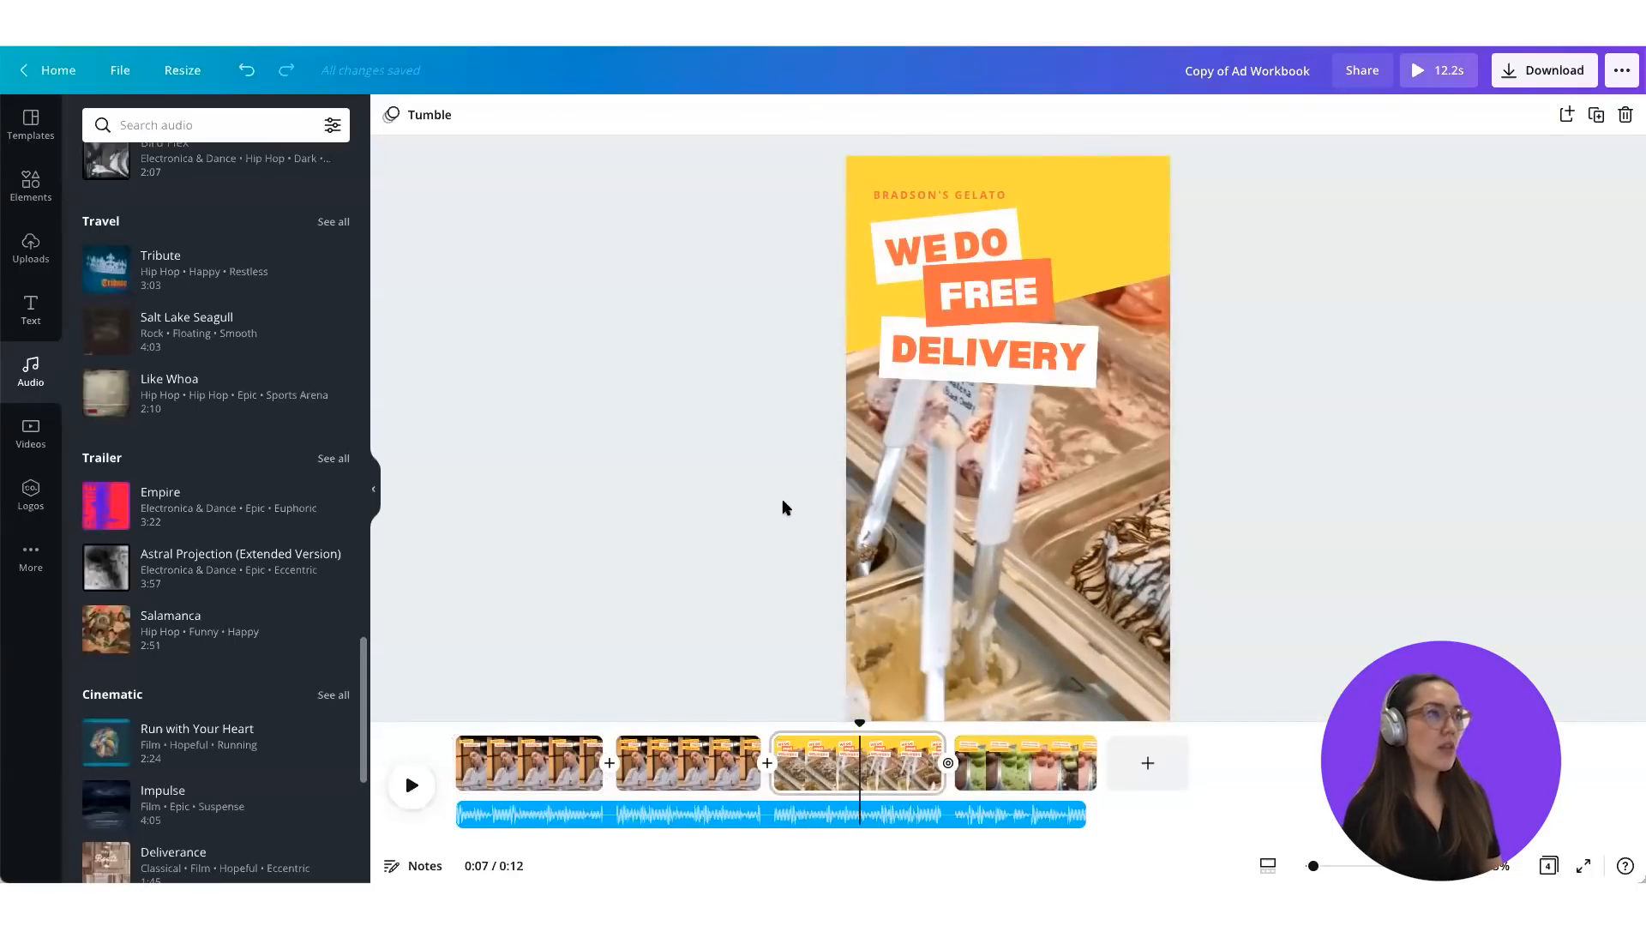
Step: Apply the Pop page animation to the third page and set its Bradson's Gelato text to no animation
click(916, 450)
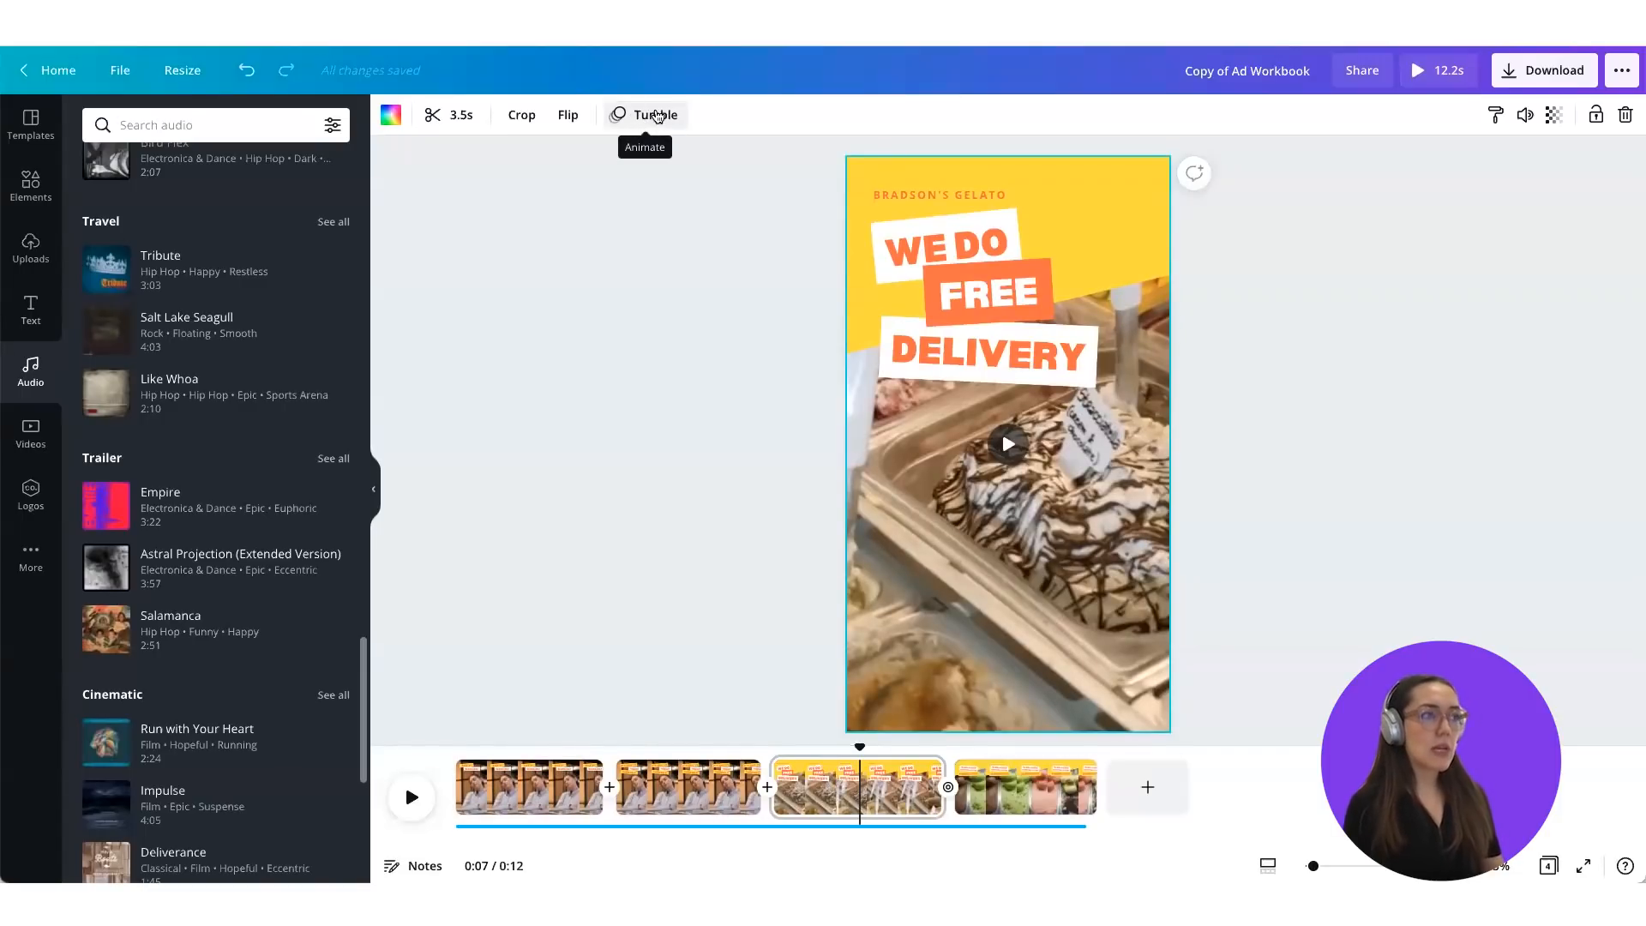
click(656, 116)
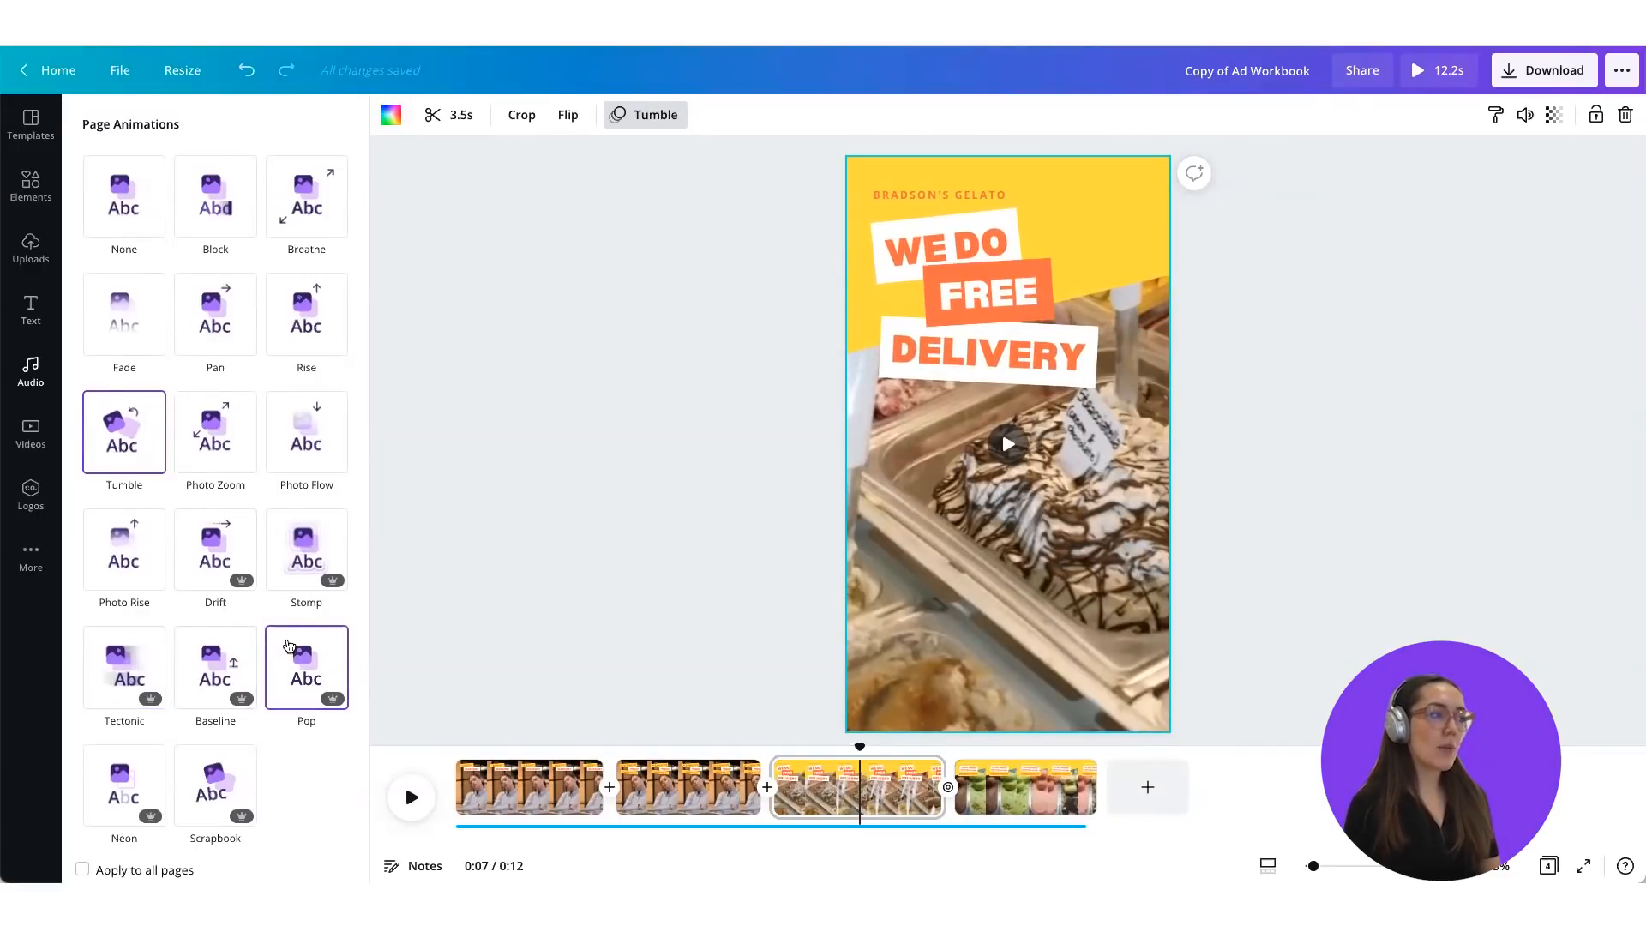
click(290, 645)
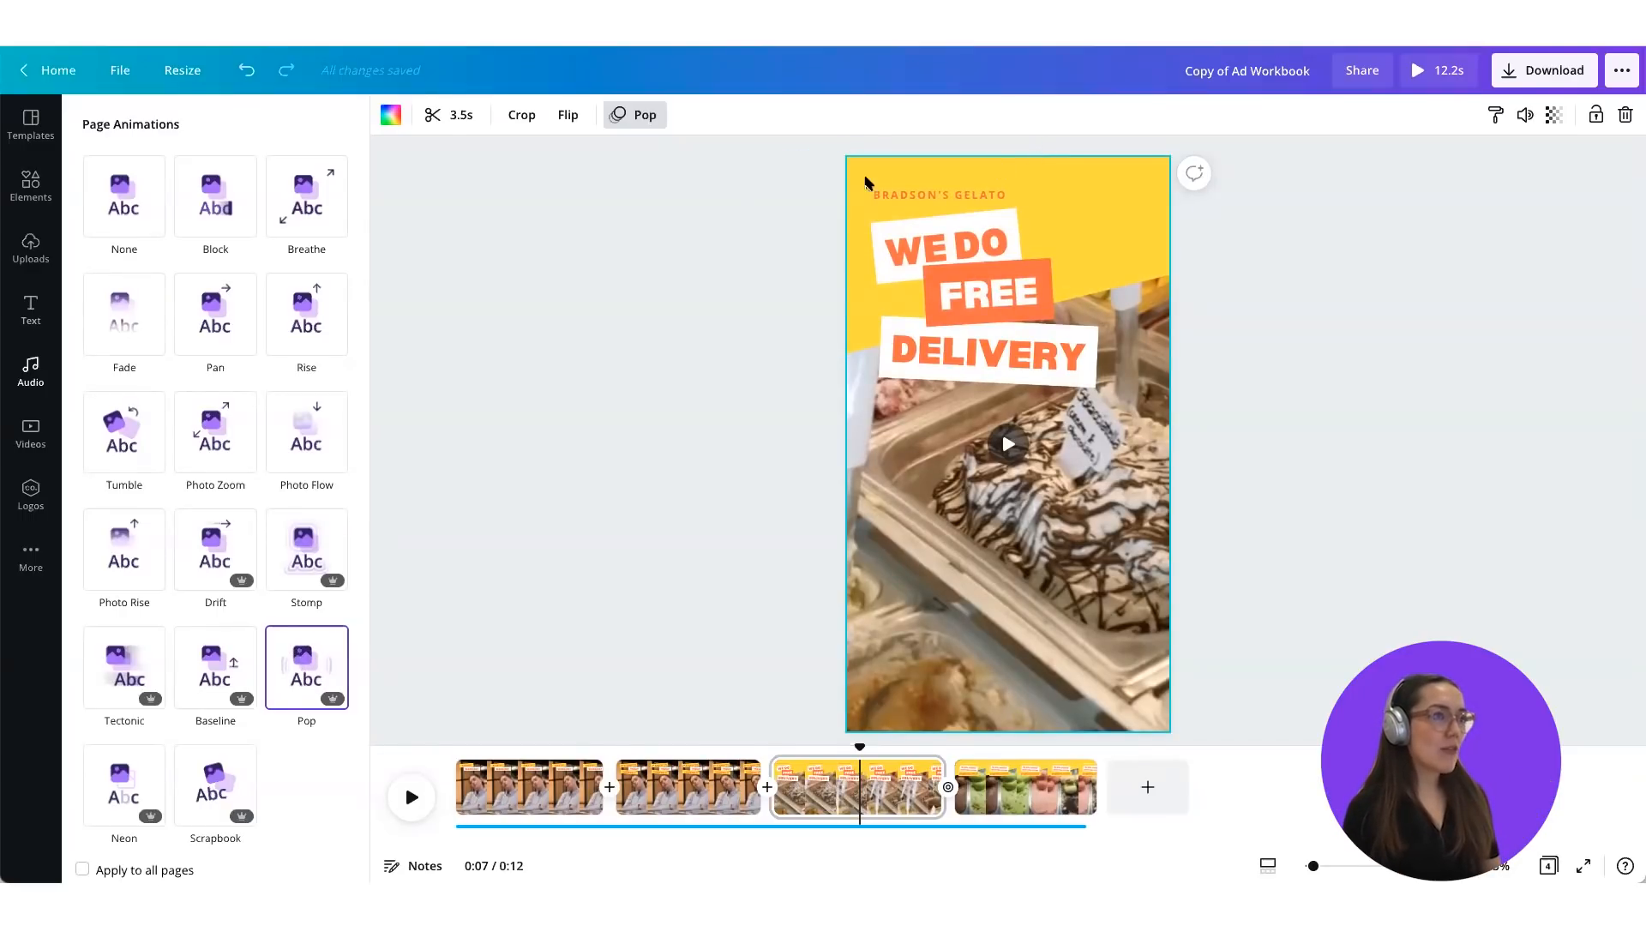
click(932, 203)
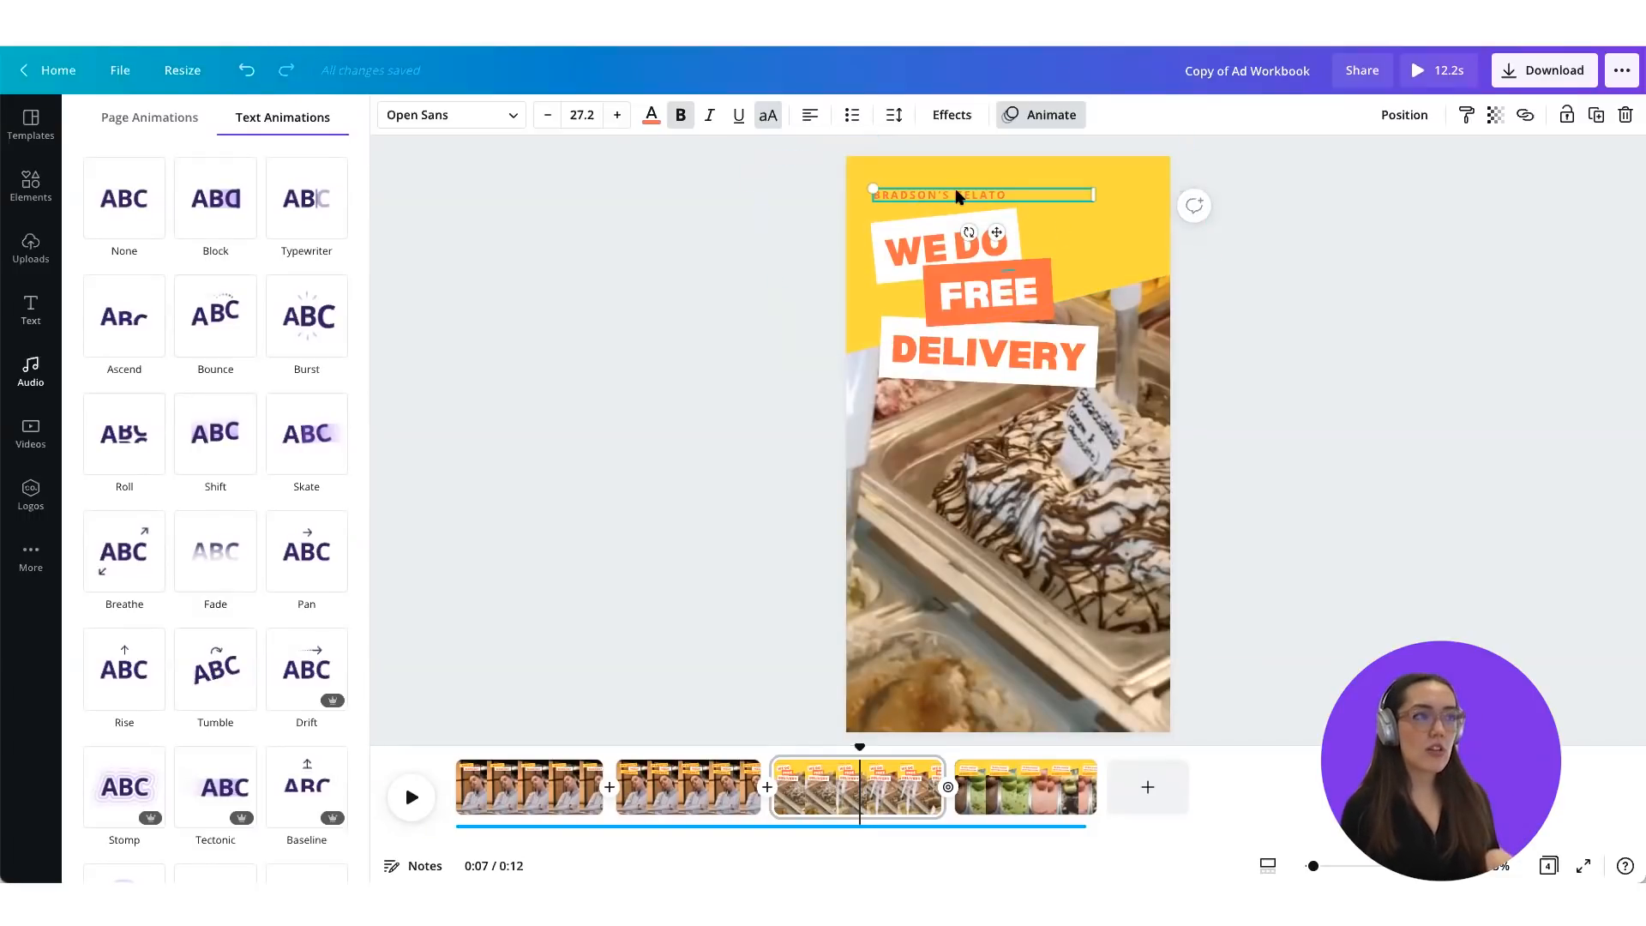
click(126, 184)
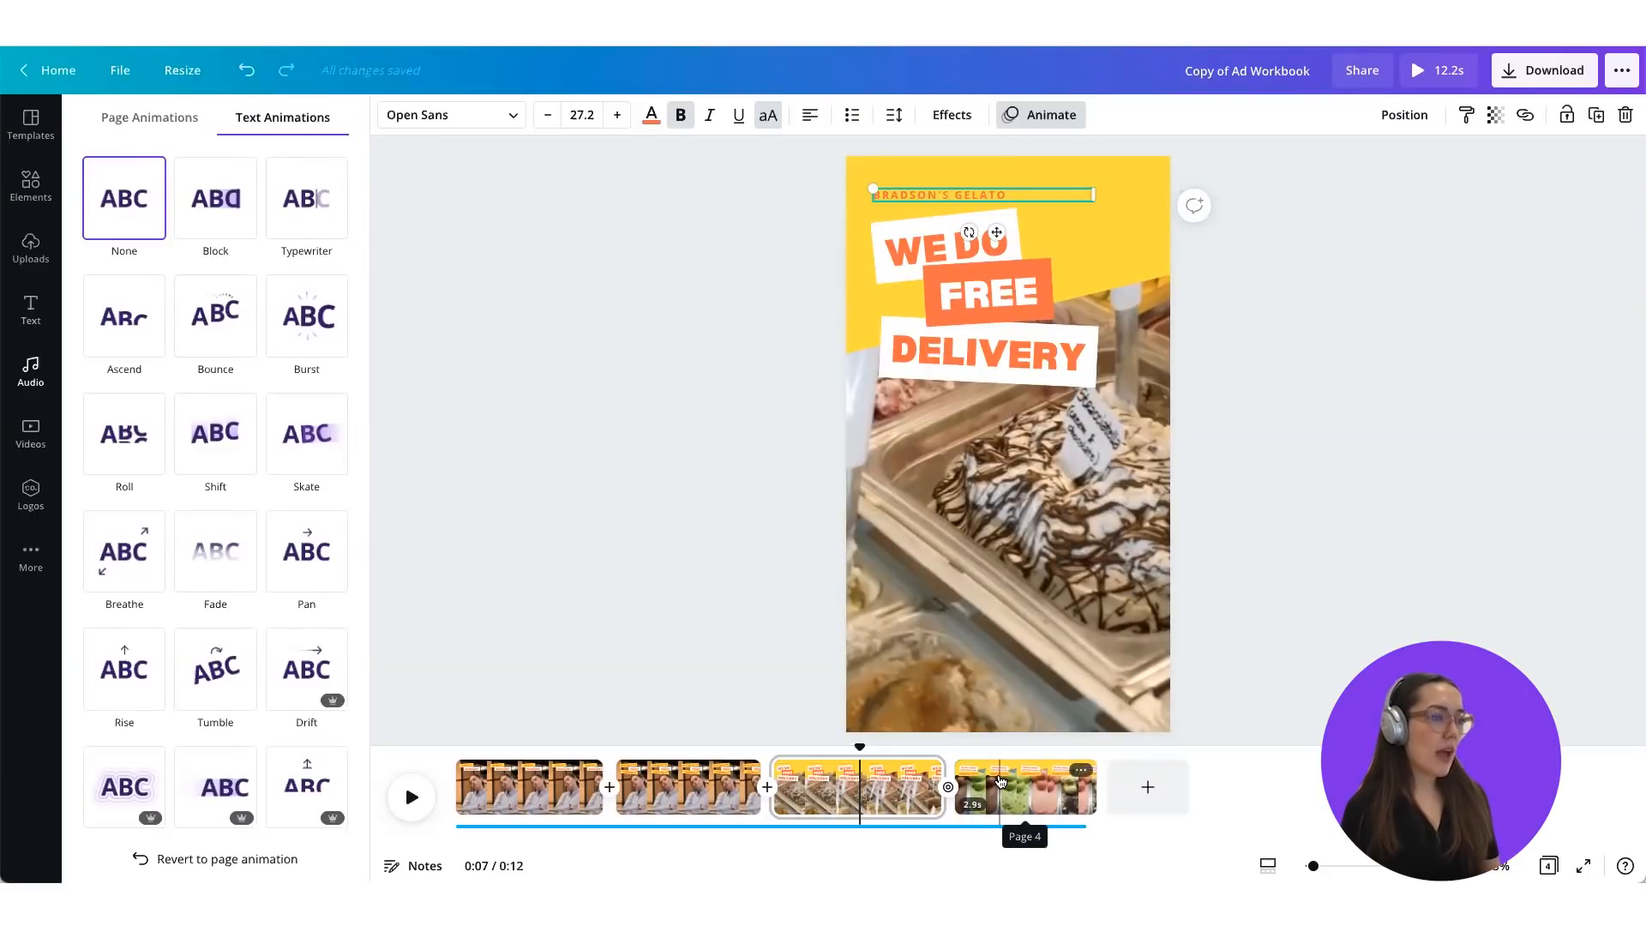
Step: Play the third page from its start to review the new Pop animation, and pause it
drag(860, 747, 760, 746)
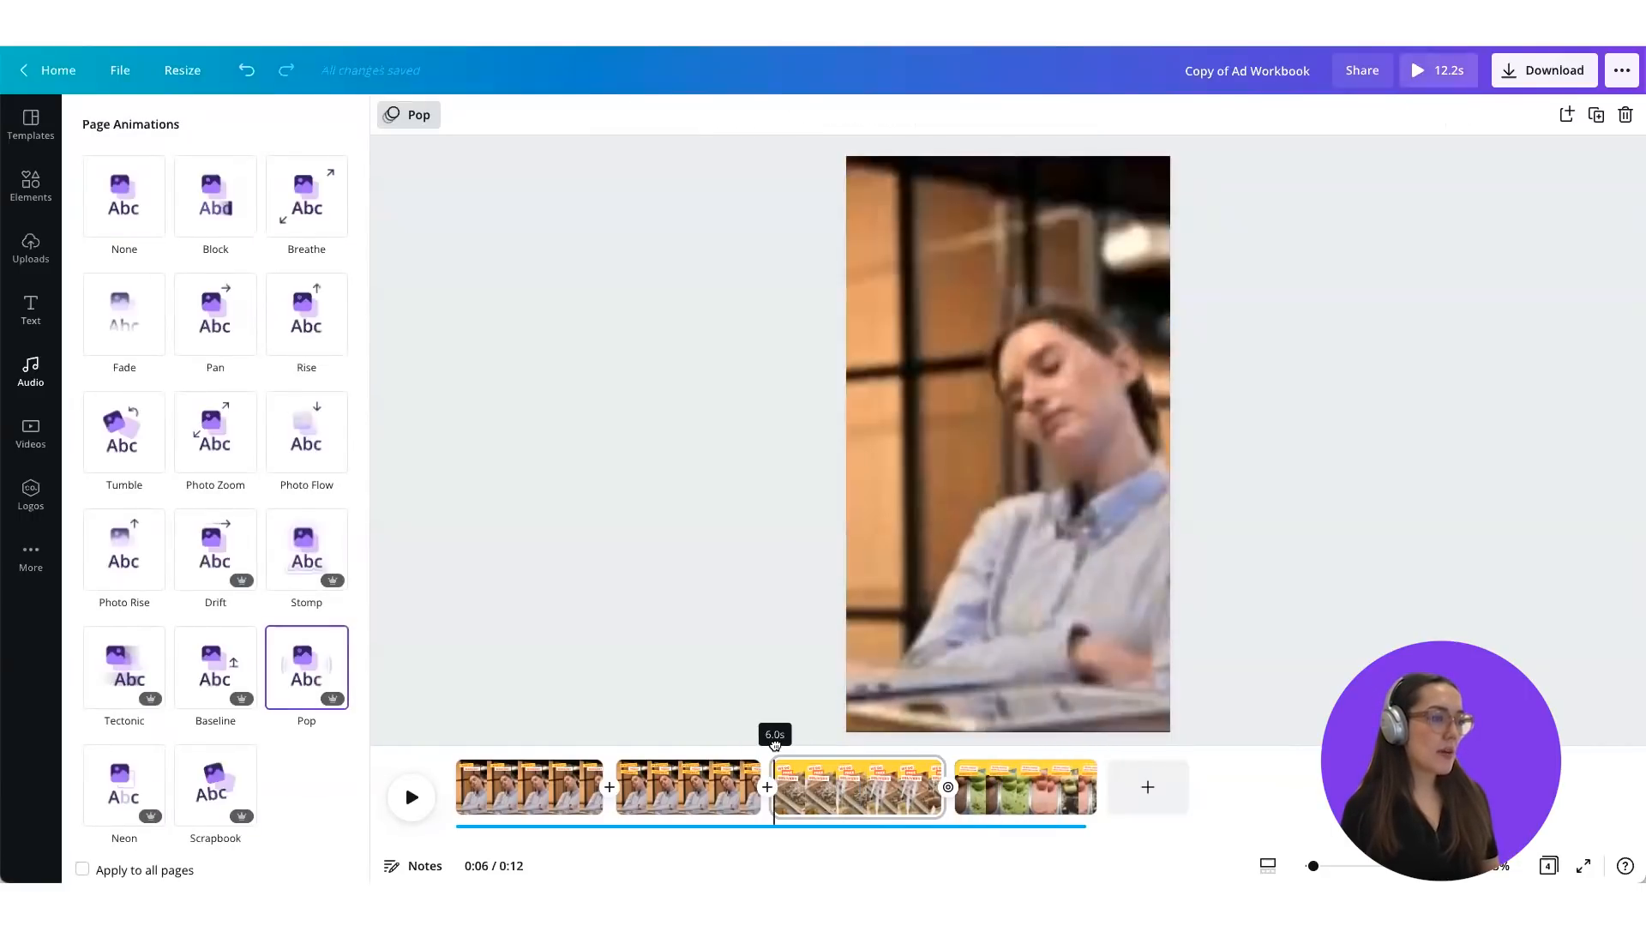
click(412, 797)
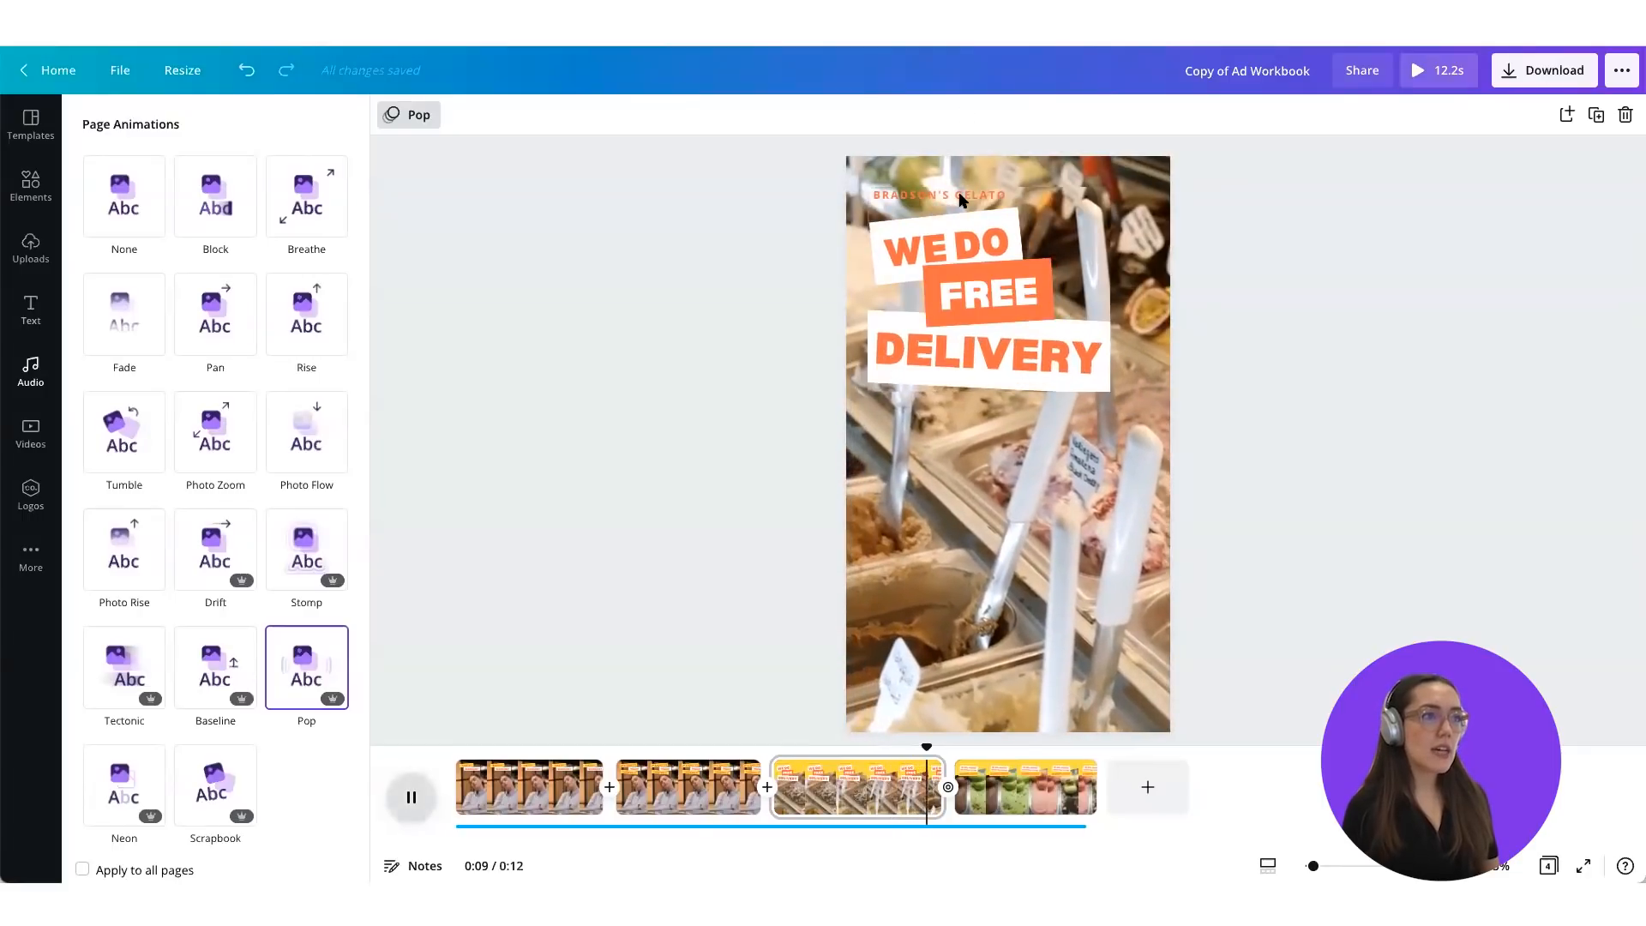
key(space)
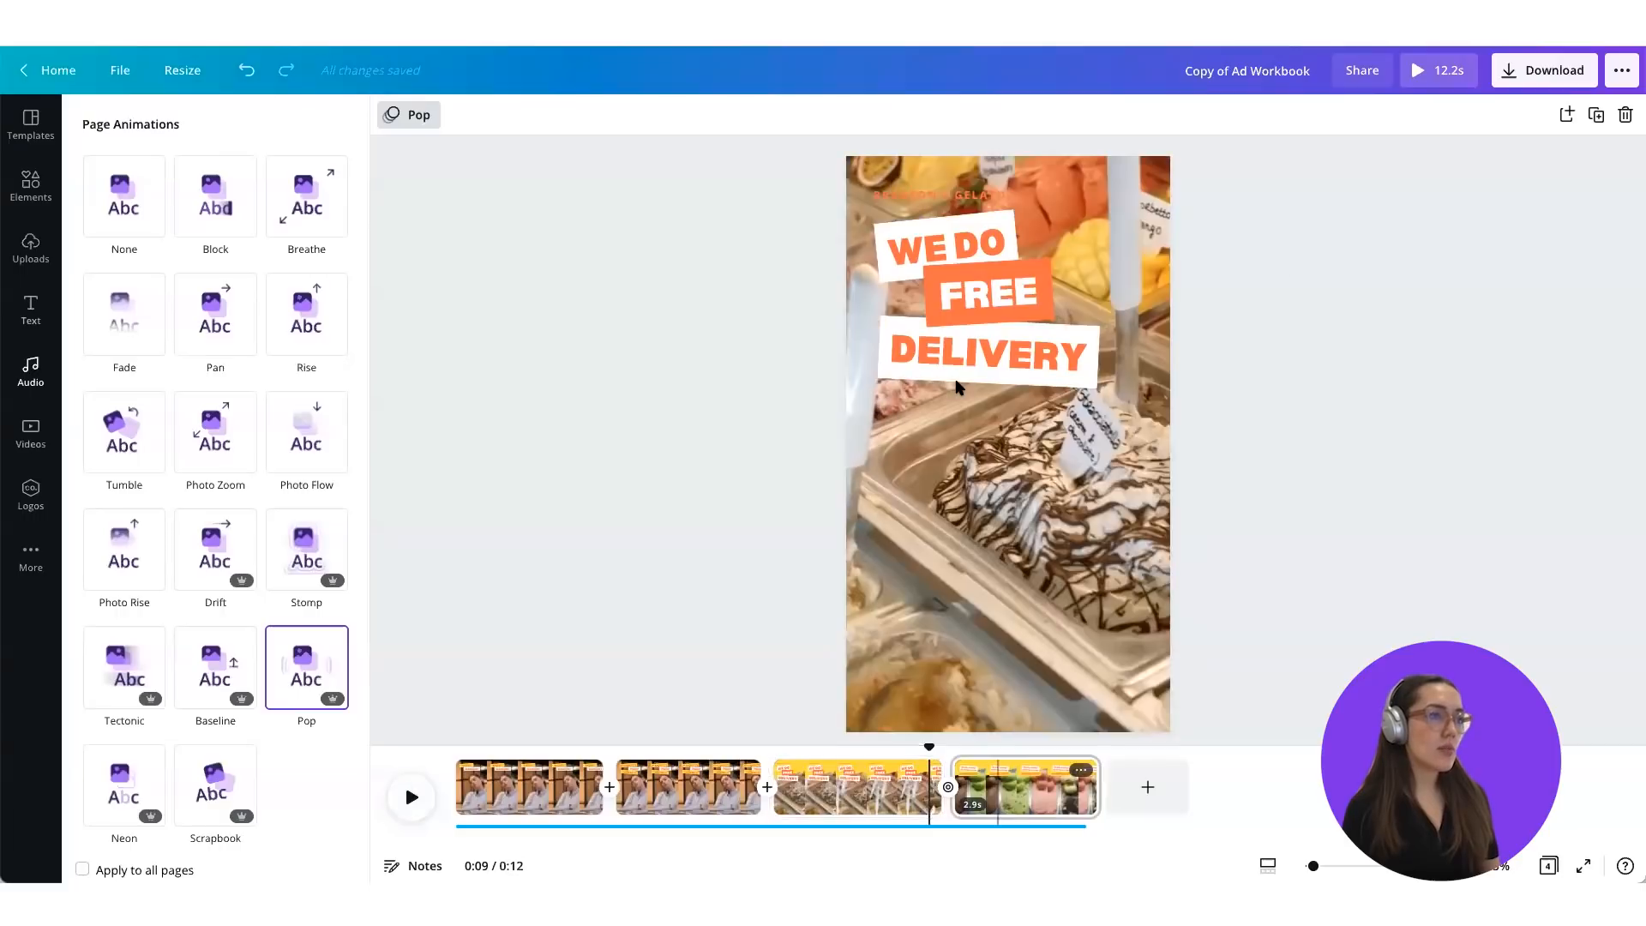
Step: Apply the Pop page animation to the fourth page and set its Bradson's Gelato text to no animation
click(999, 787)
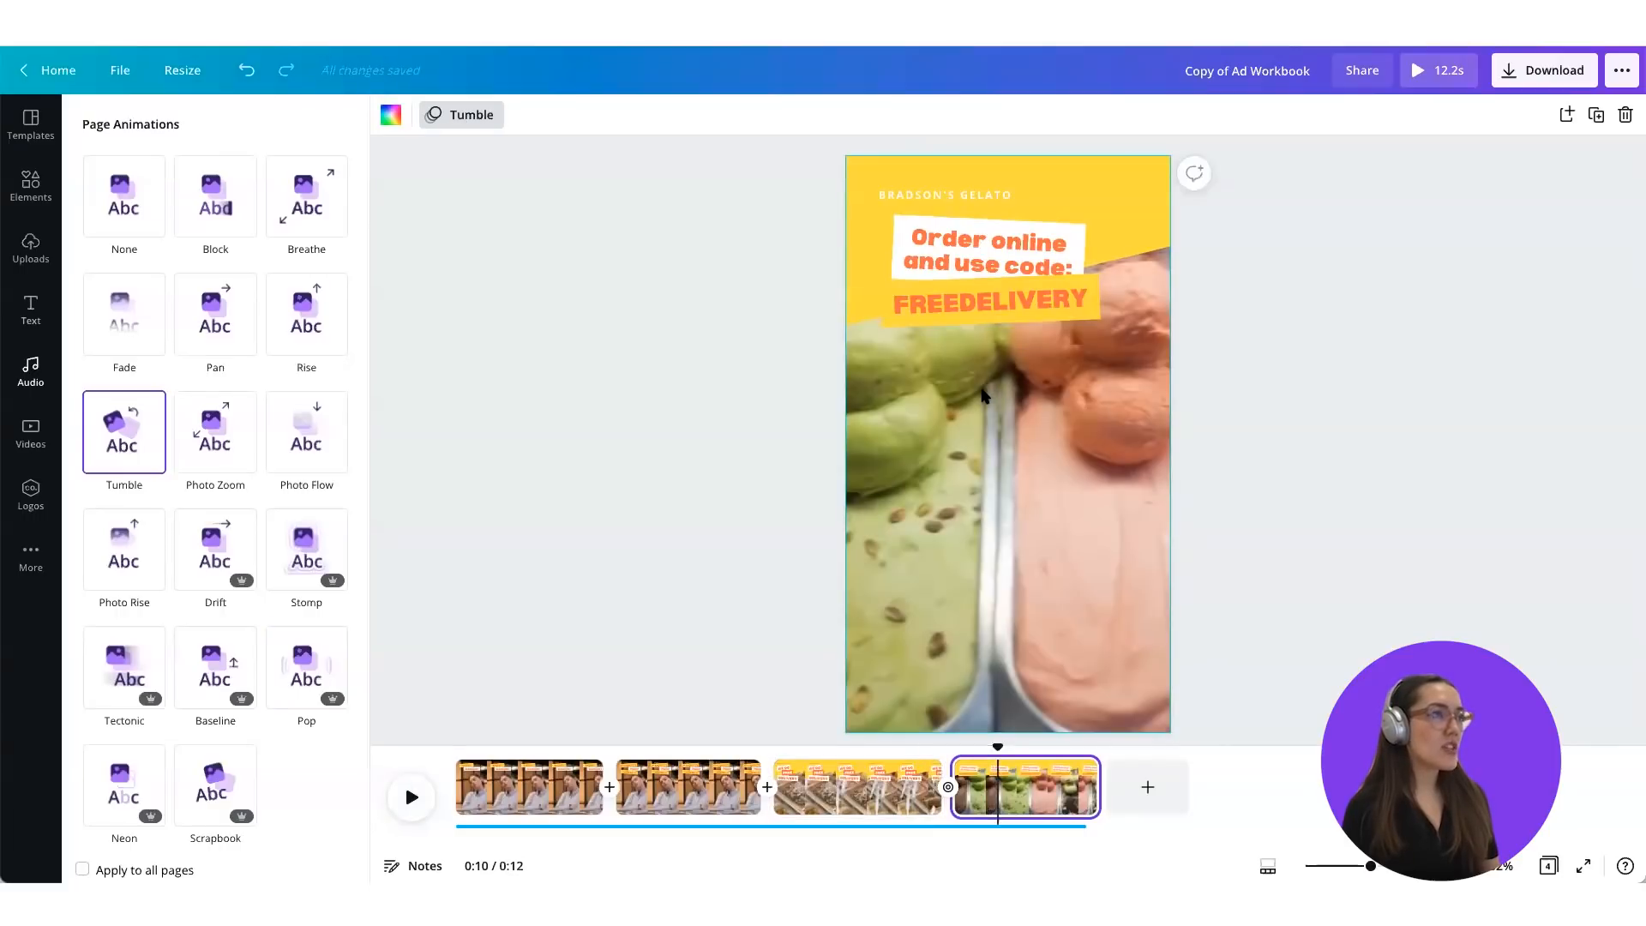
click(639, 286)
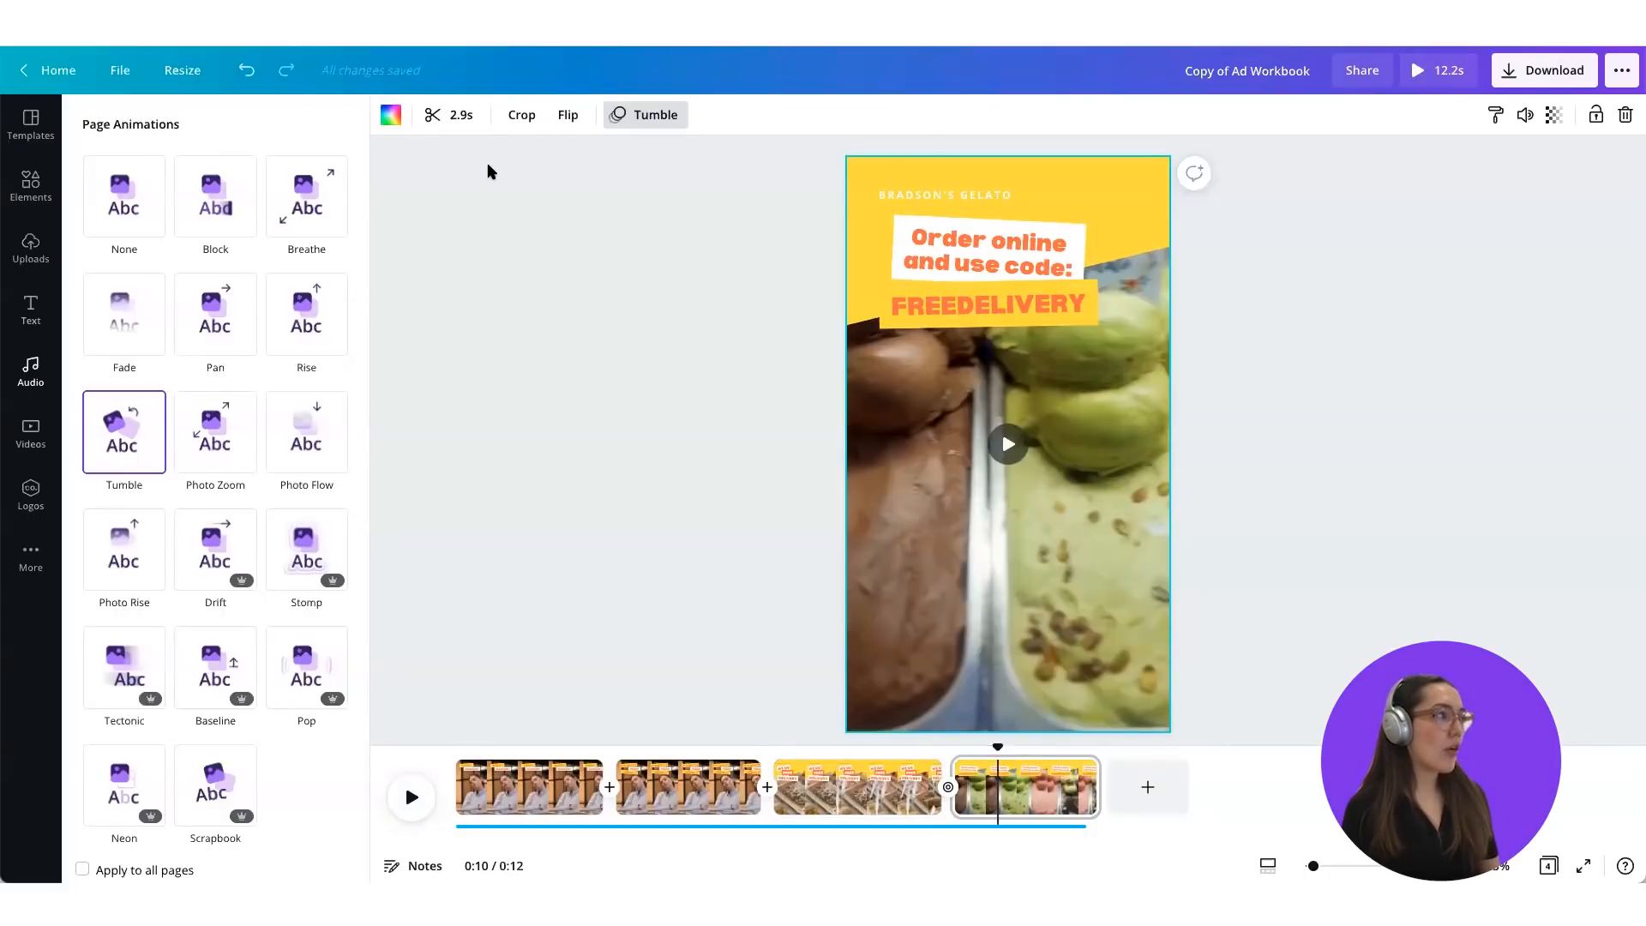
scroll(274, 652, down, 1)
click(288, 659)
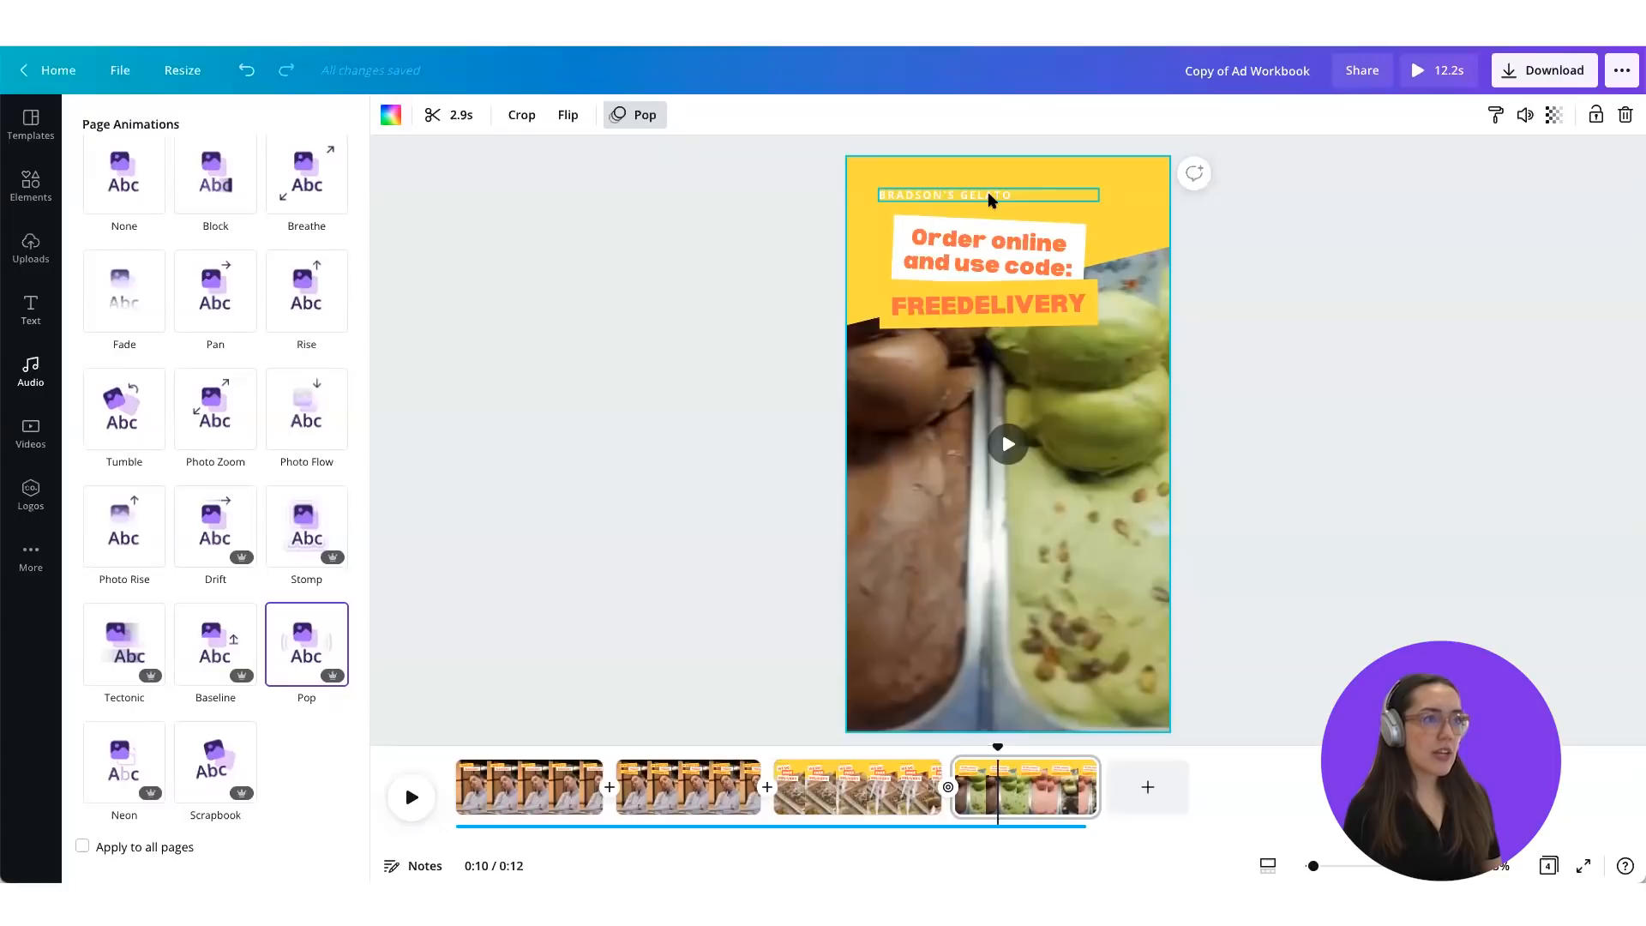
click(988, 192)
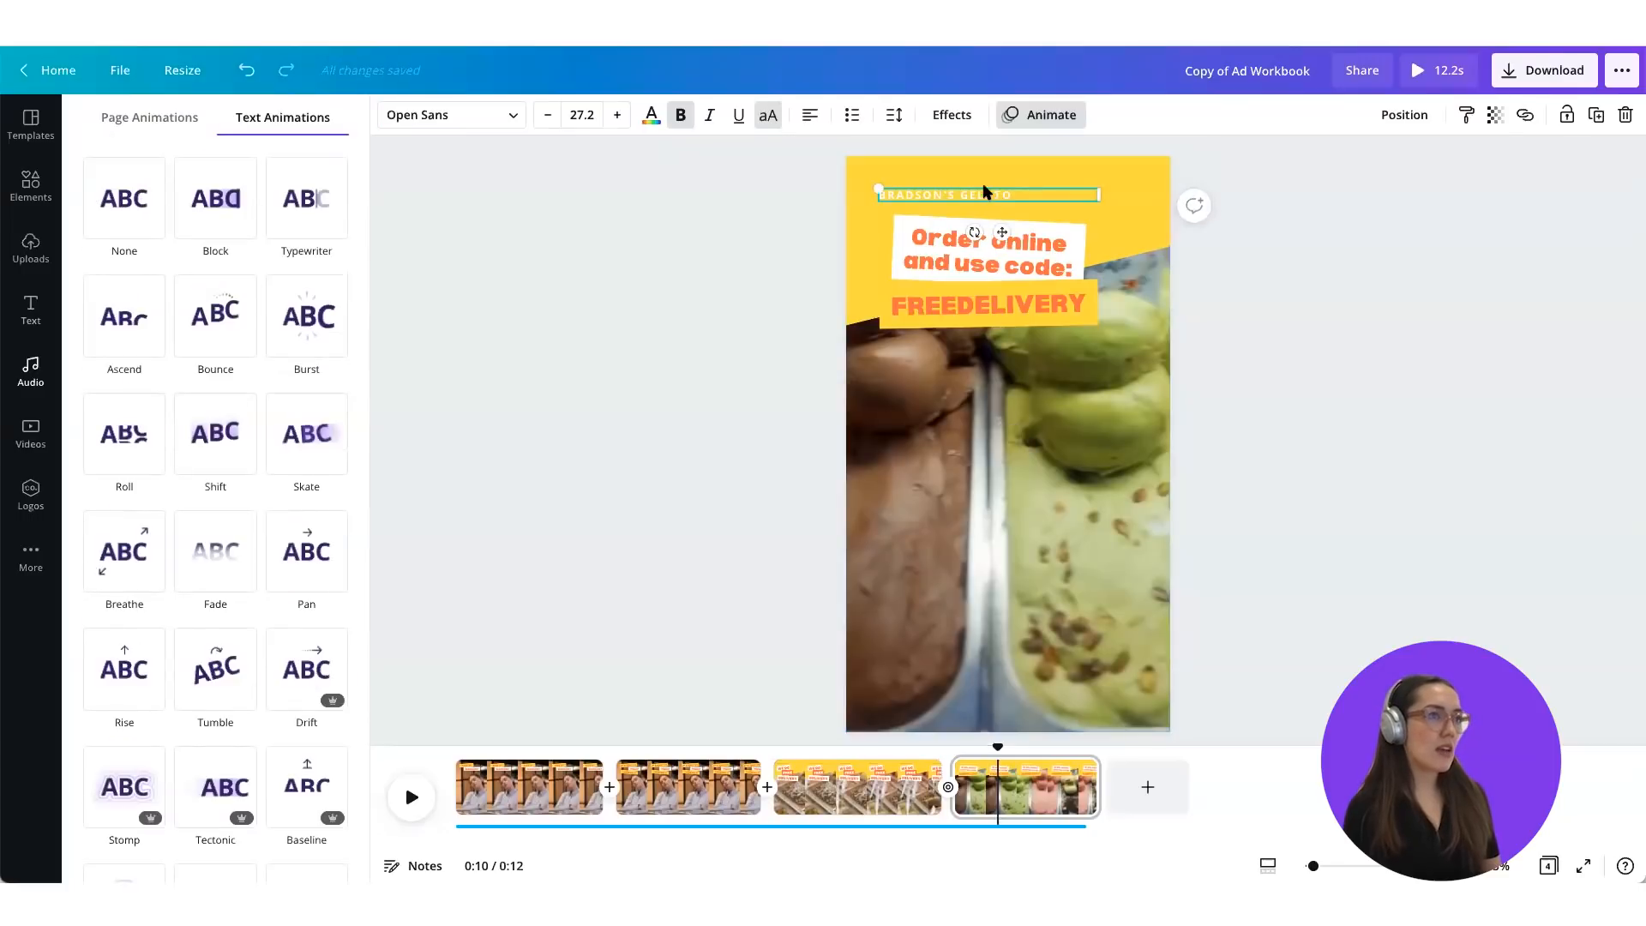
click(124, 222)
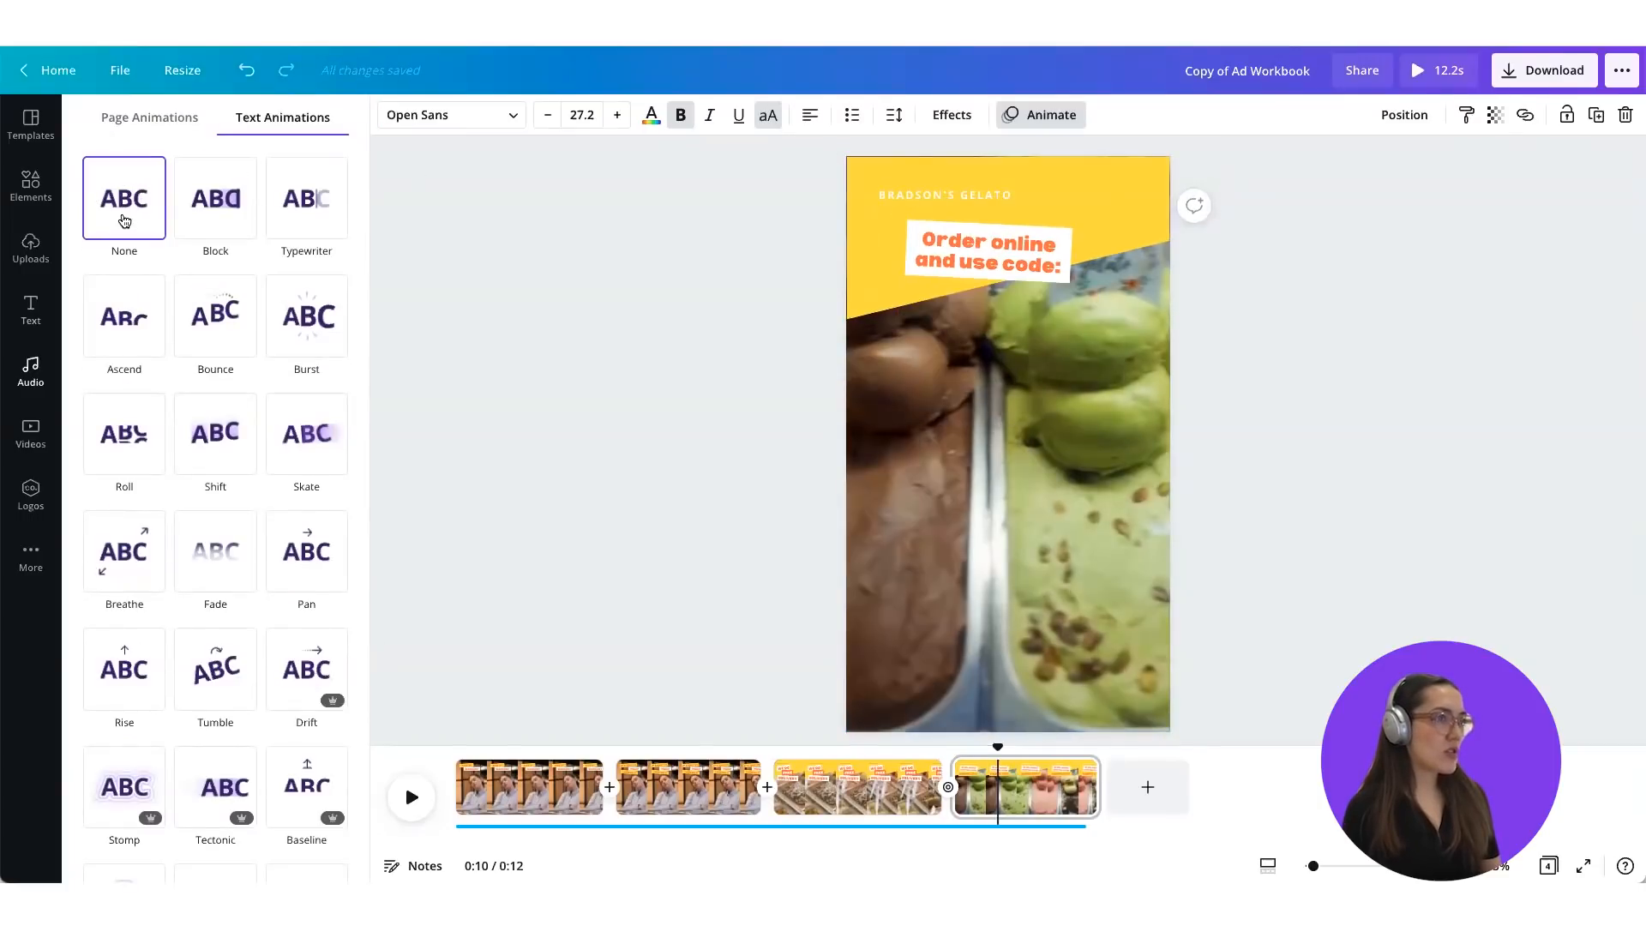
click(621, 275)
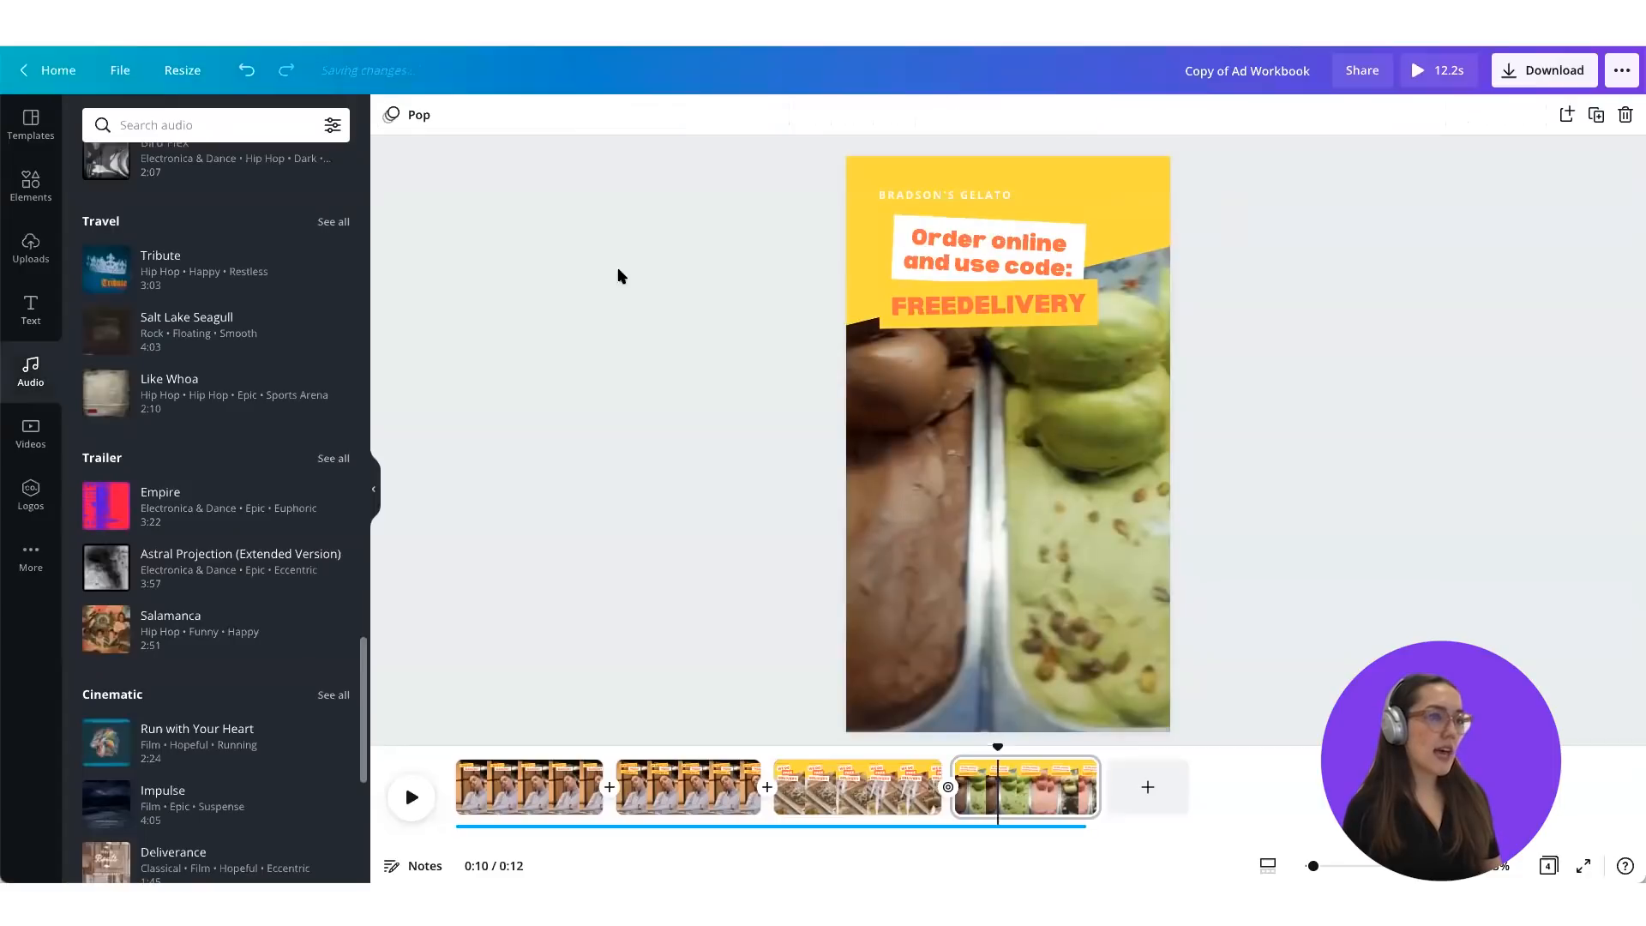
Step: Preview the Pop page animation on the fourth page and close the animation options
click(958, 391)
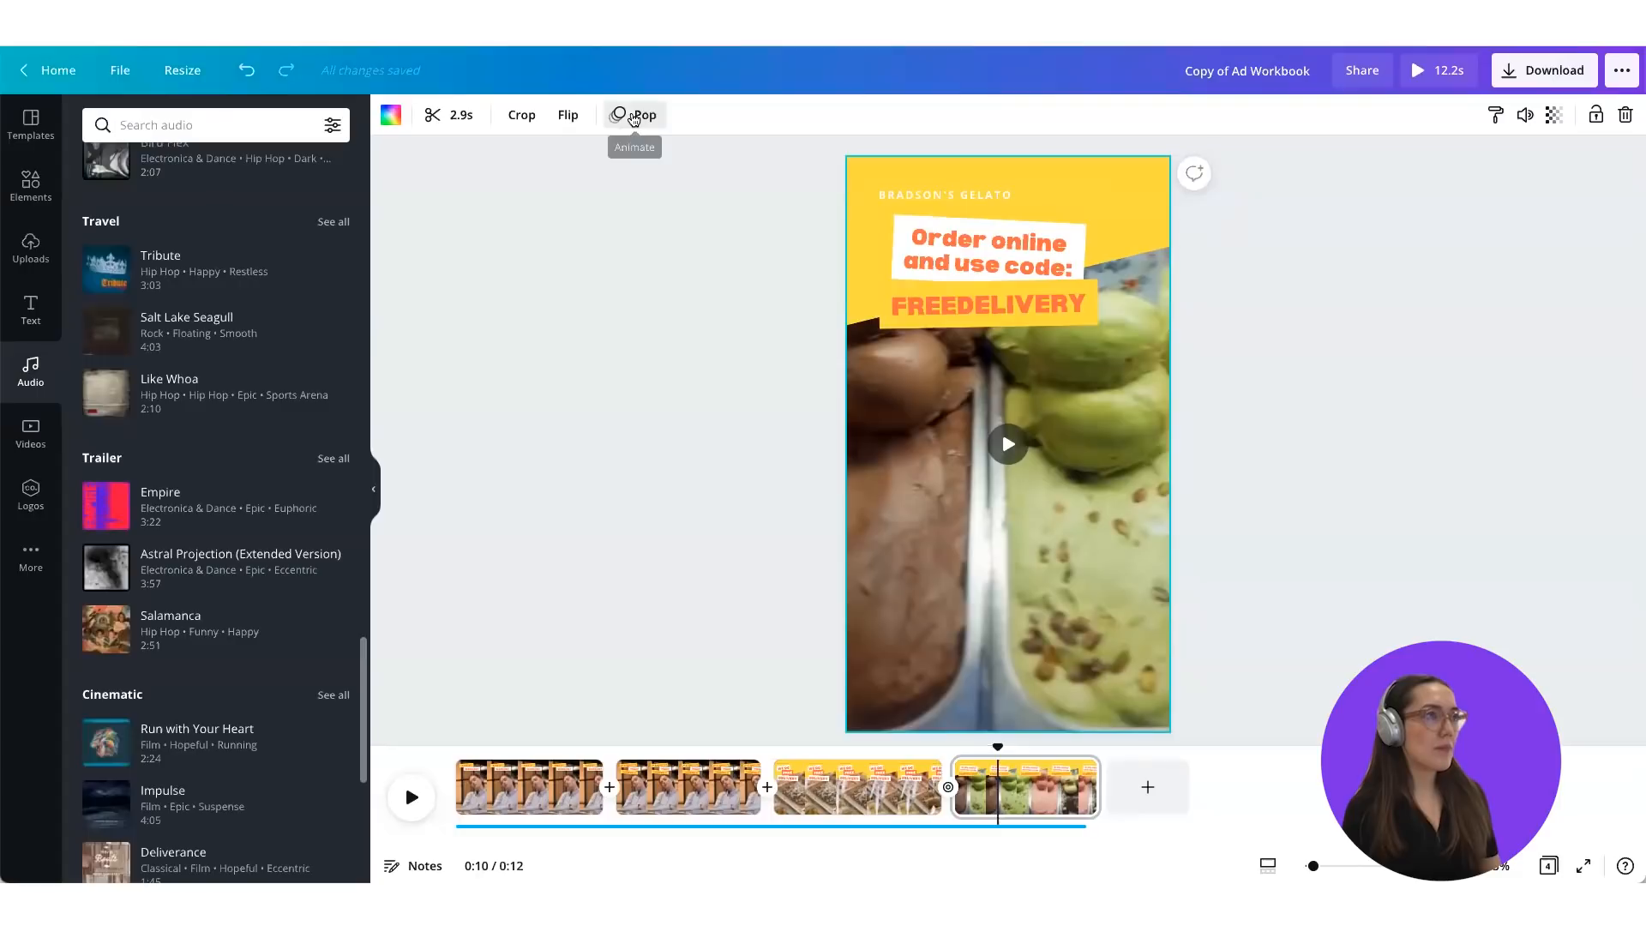
click(634, 118)
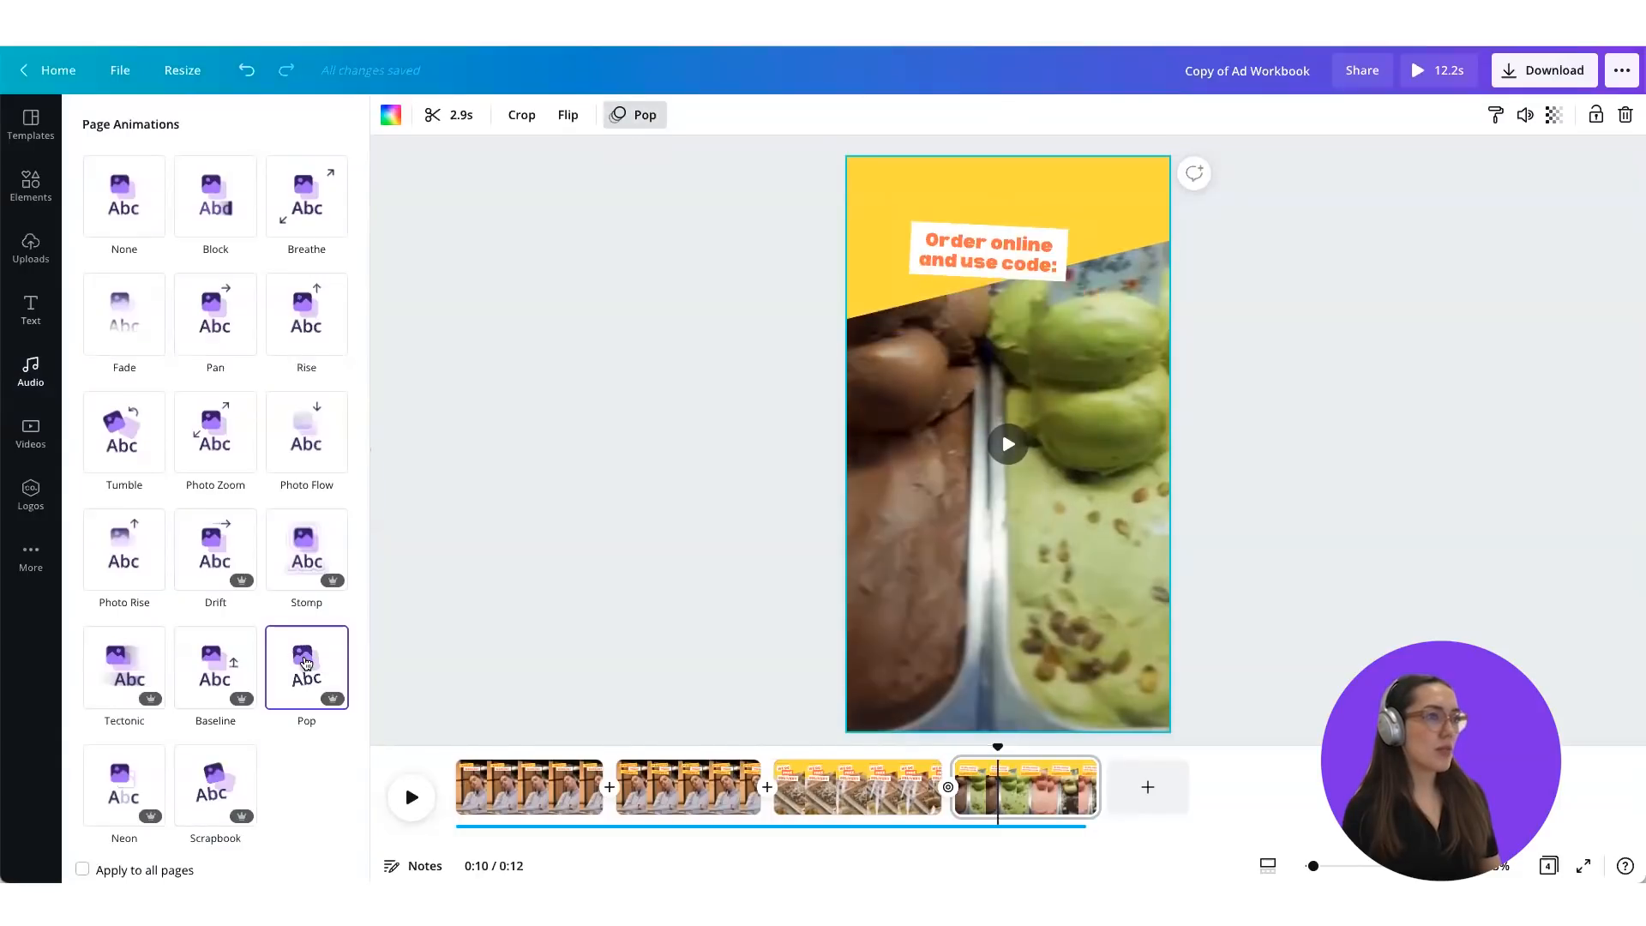
click(541, 607)
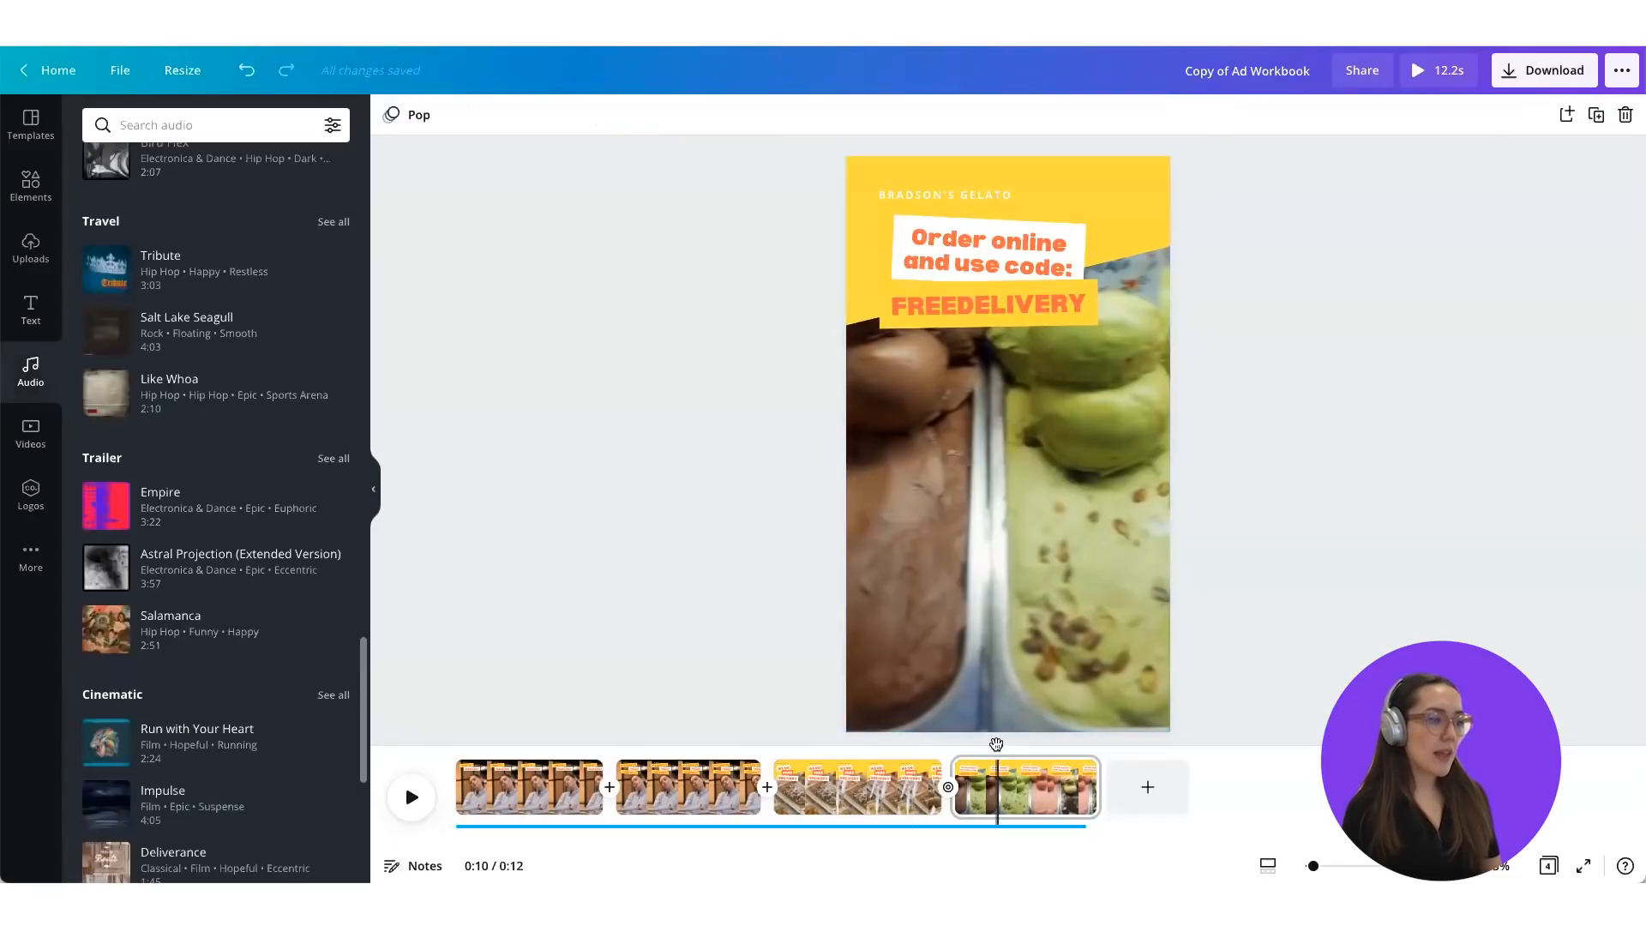
Step: Play the ad from the start to check the animations, and scrub through its pages up to the middle of the third
click(448, 744)
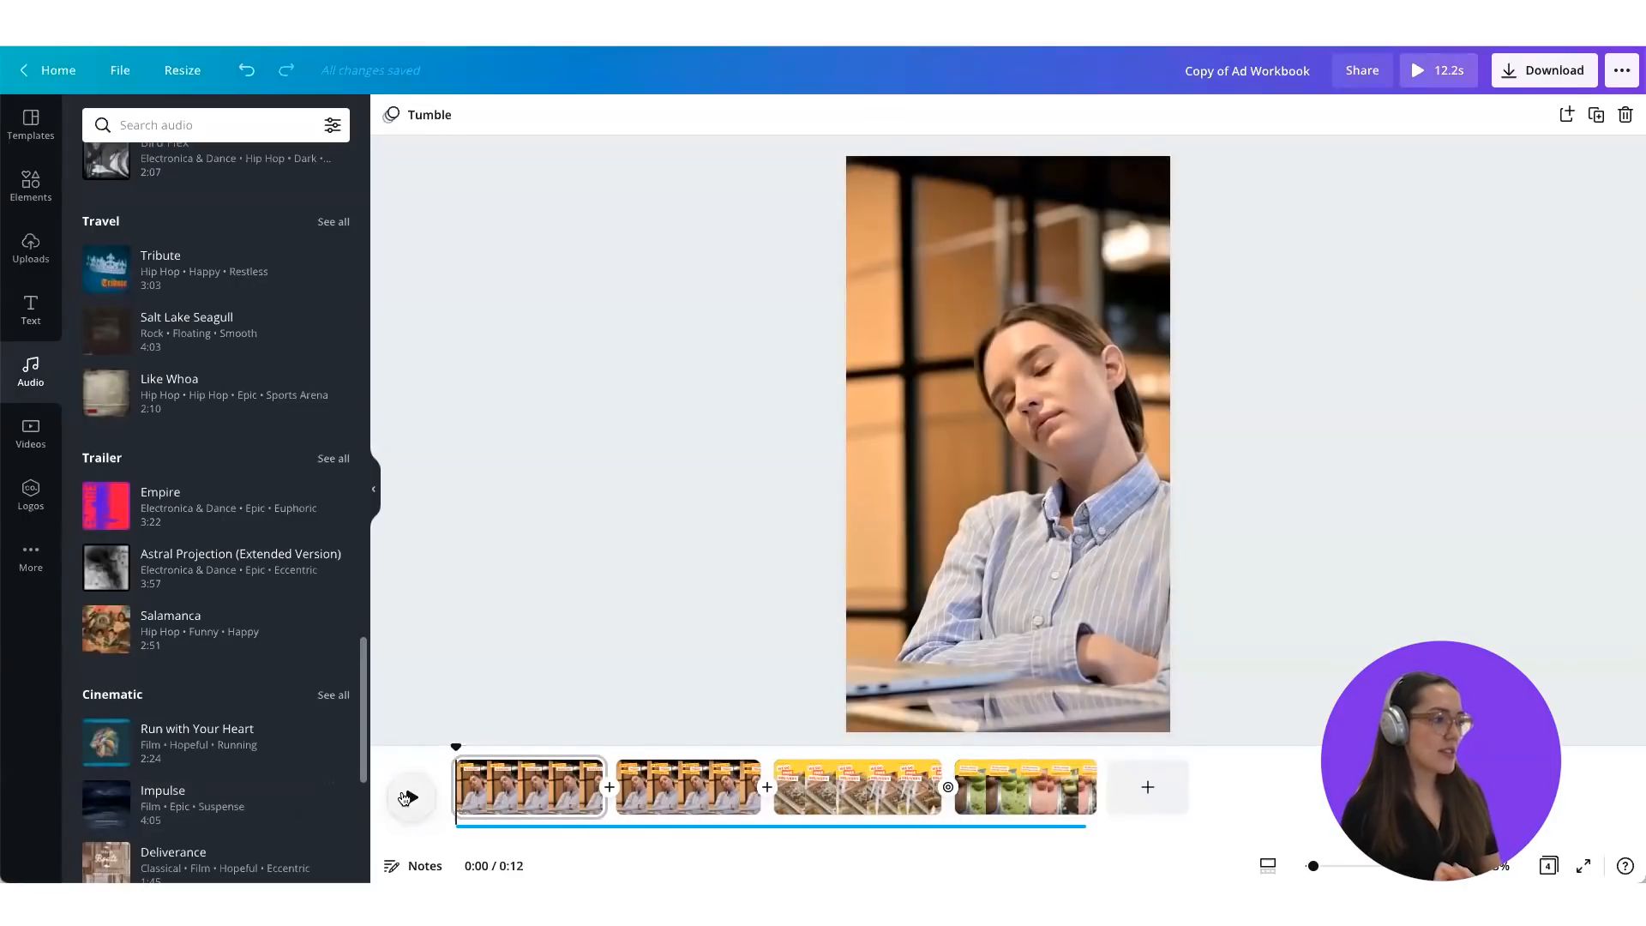
click(405, 799)
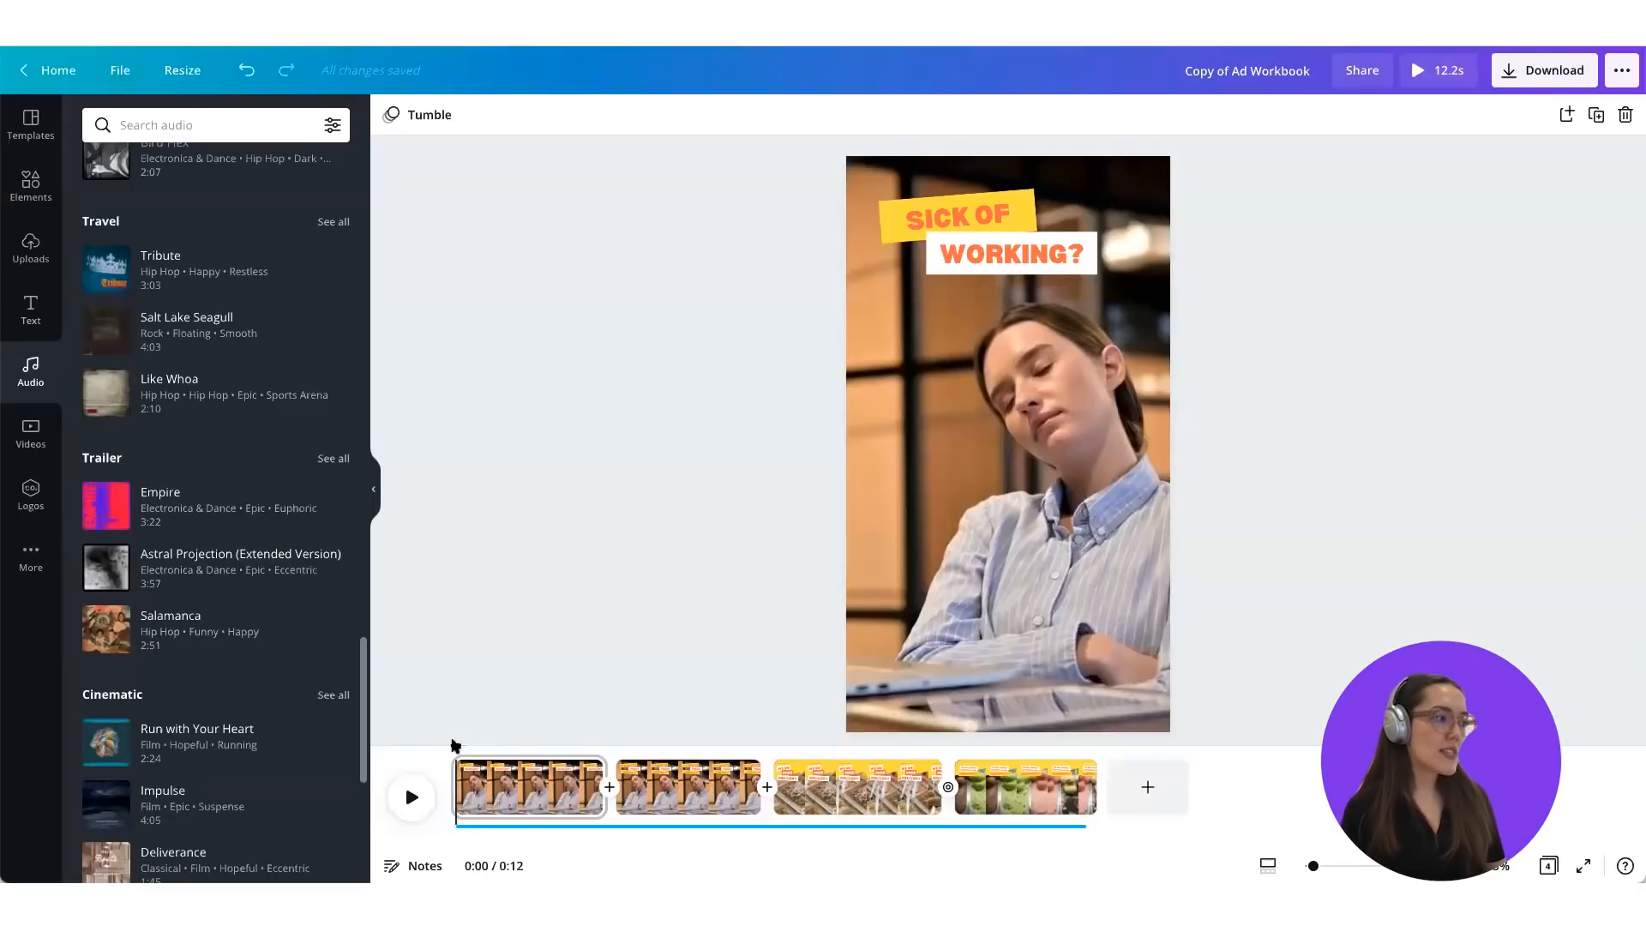
drag(456, 745, 713, 749)
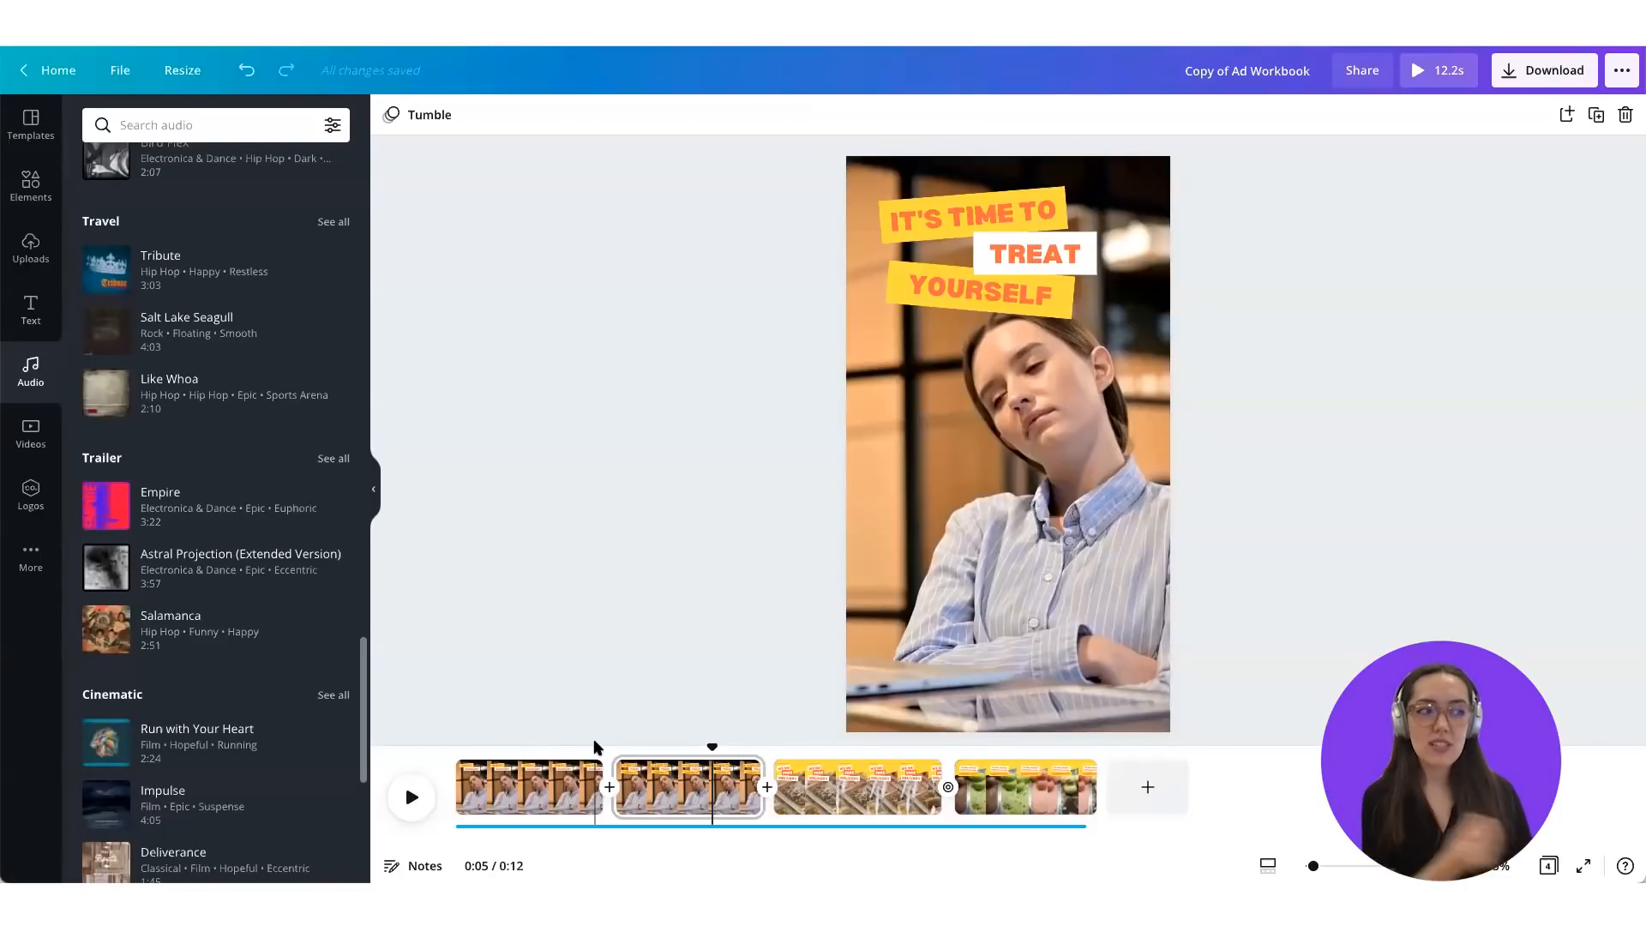
drag(710, 746, 853, 744)
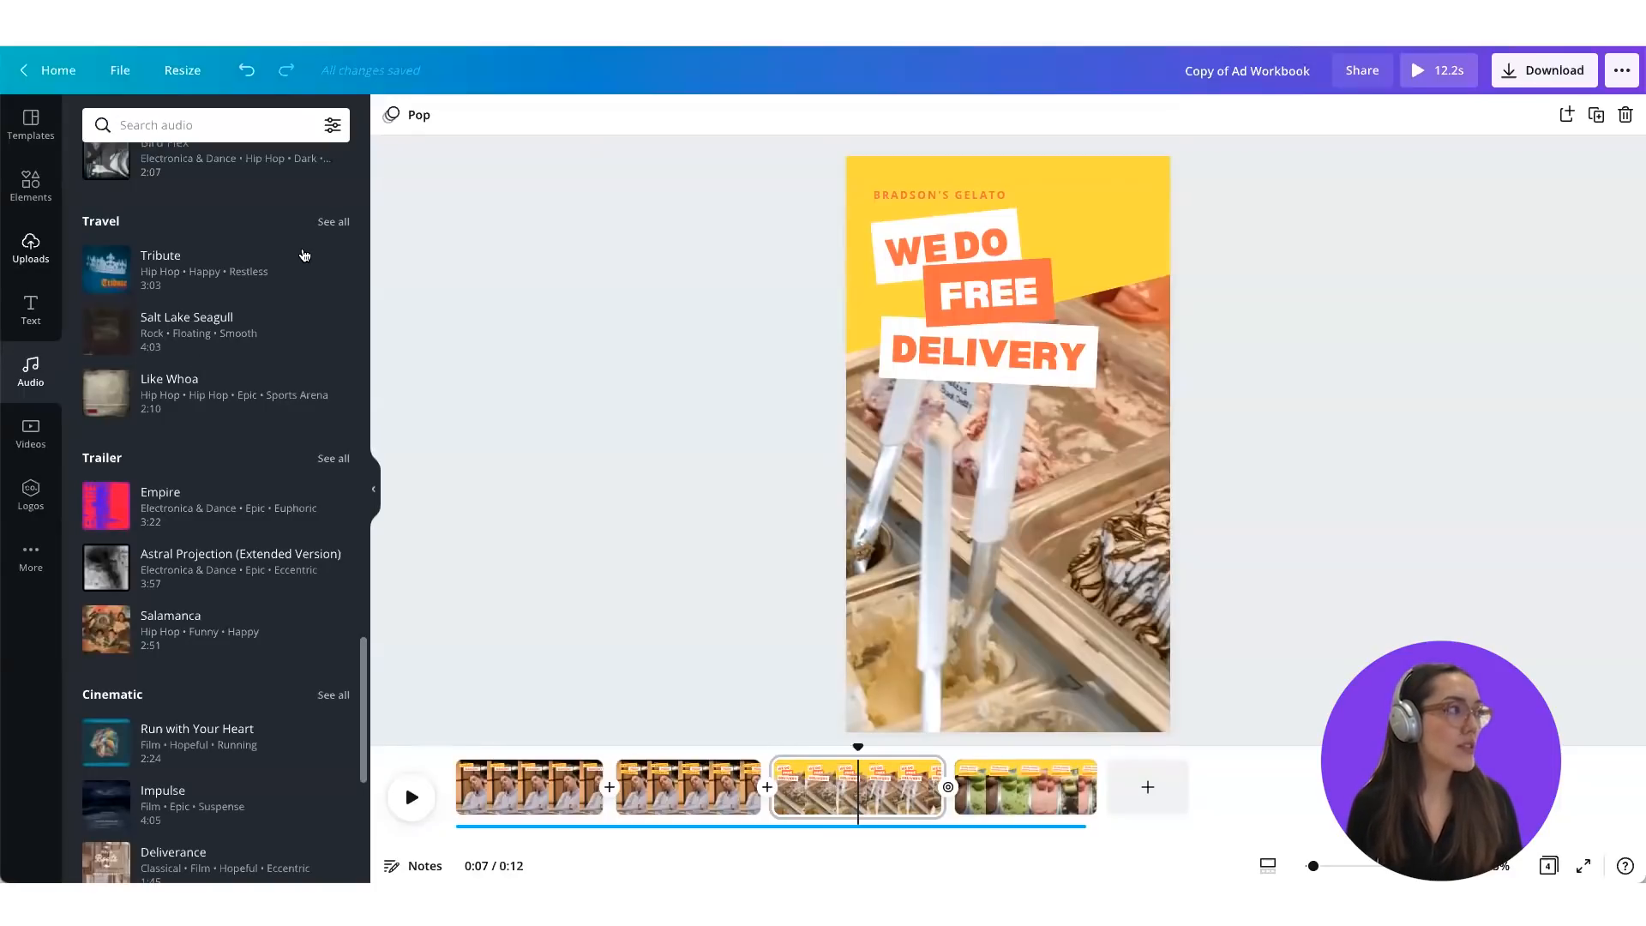
Step: Show the uploaded audio files and trim the soundtrack to 6.0 seconds, ending with the second page
click(31, 247)
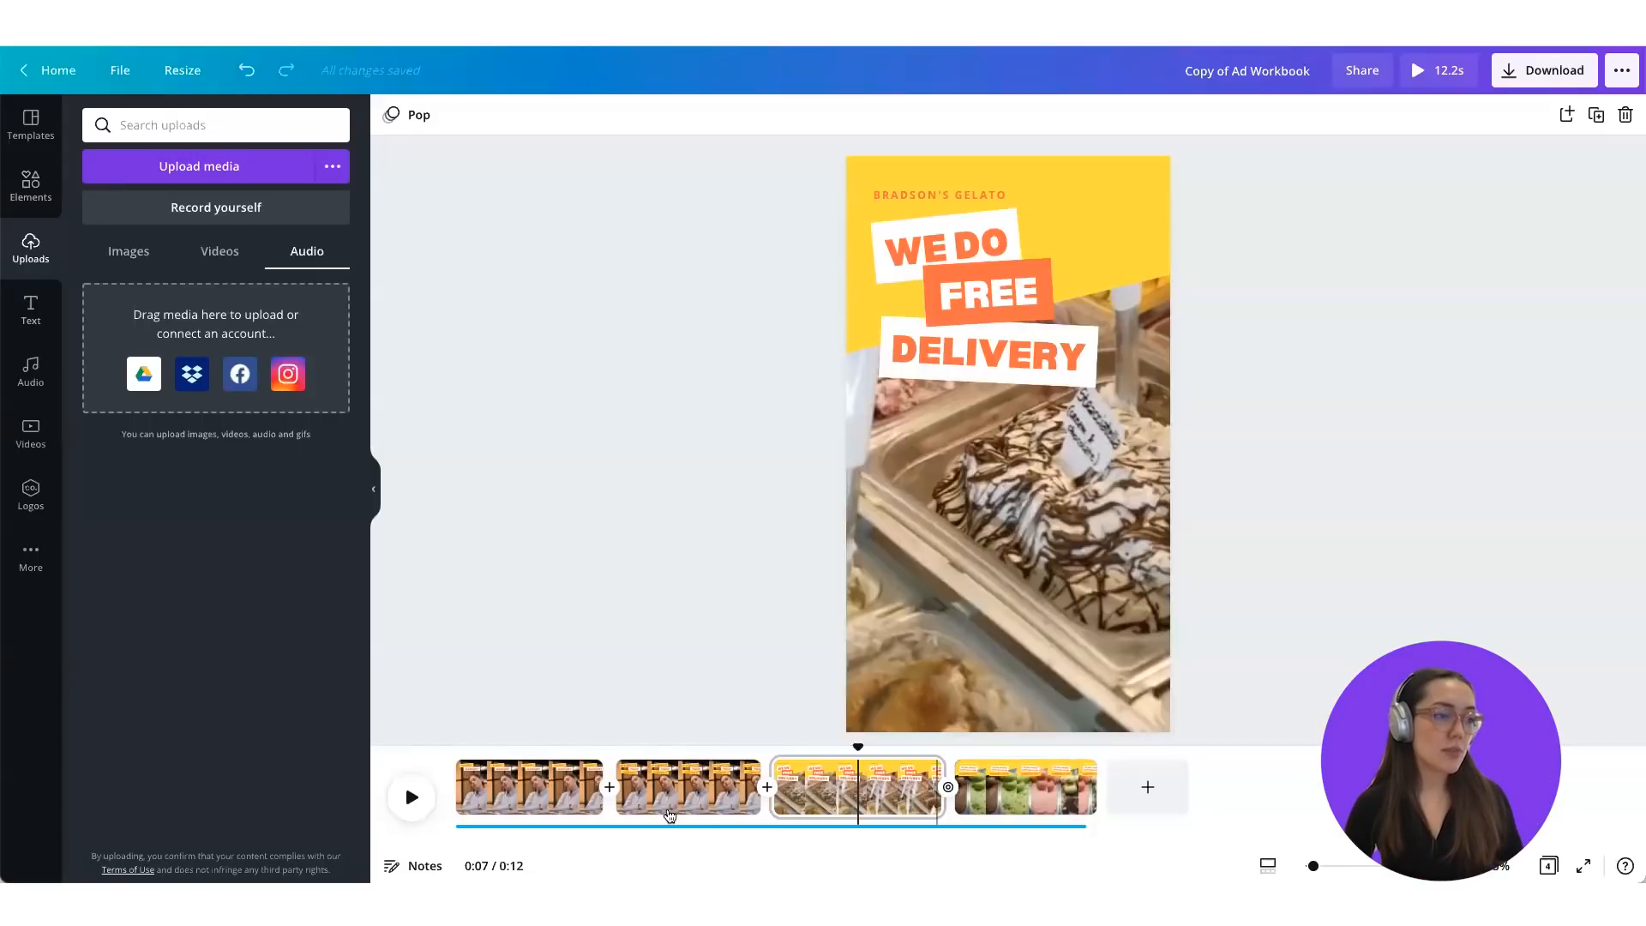
click(854, 825)
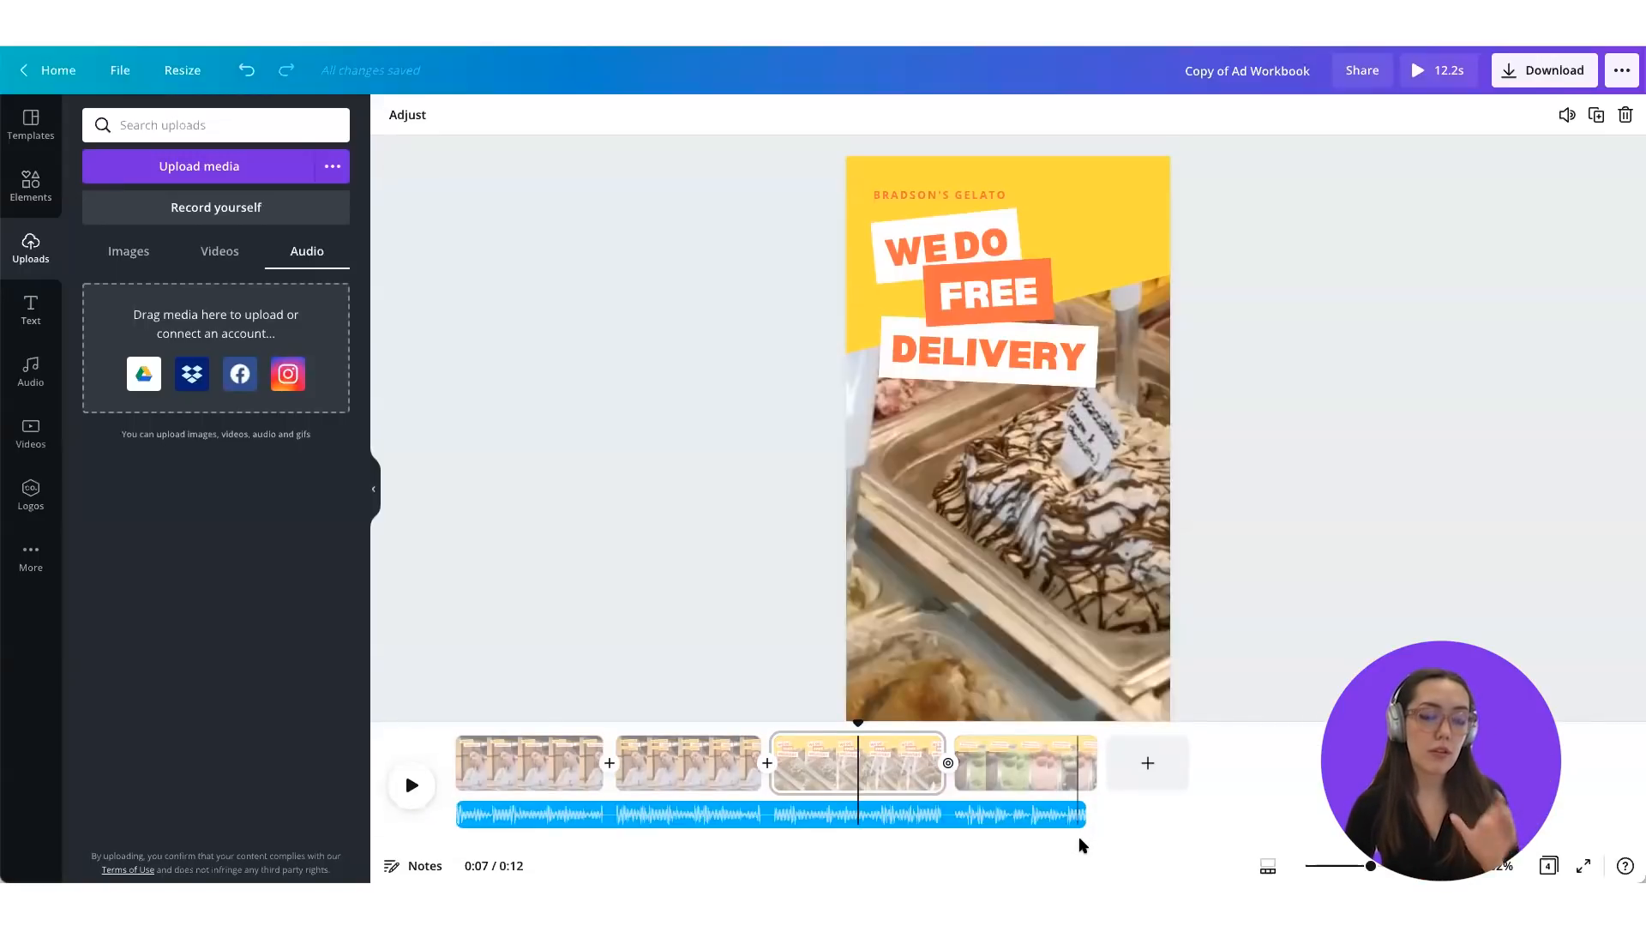
drag(1078, 816, 760, 816)
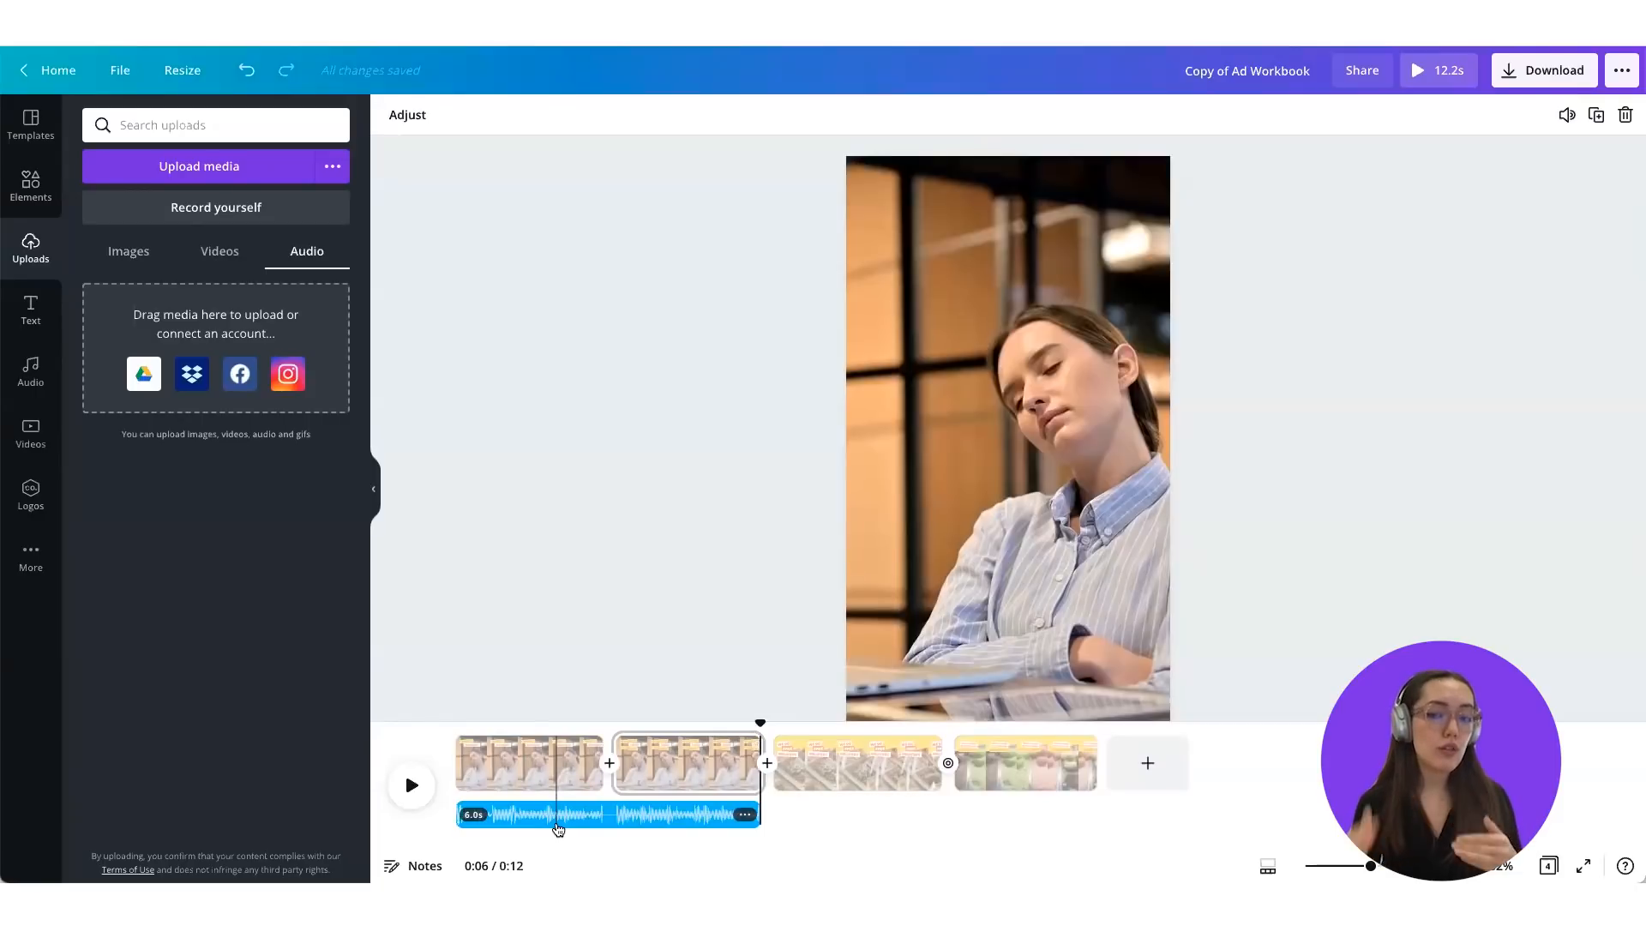
Step: Place a duplicate of the trimmed soundtrack beneath the third and fourth pages
click(564, 825)
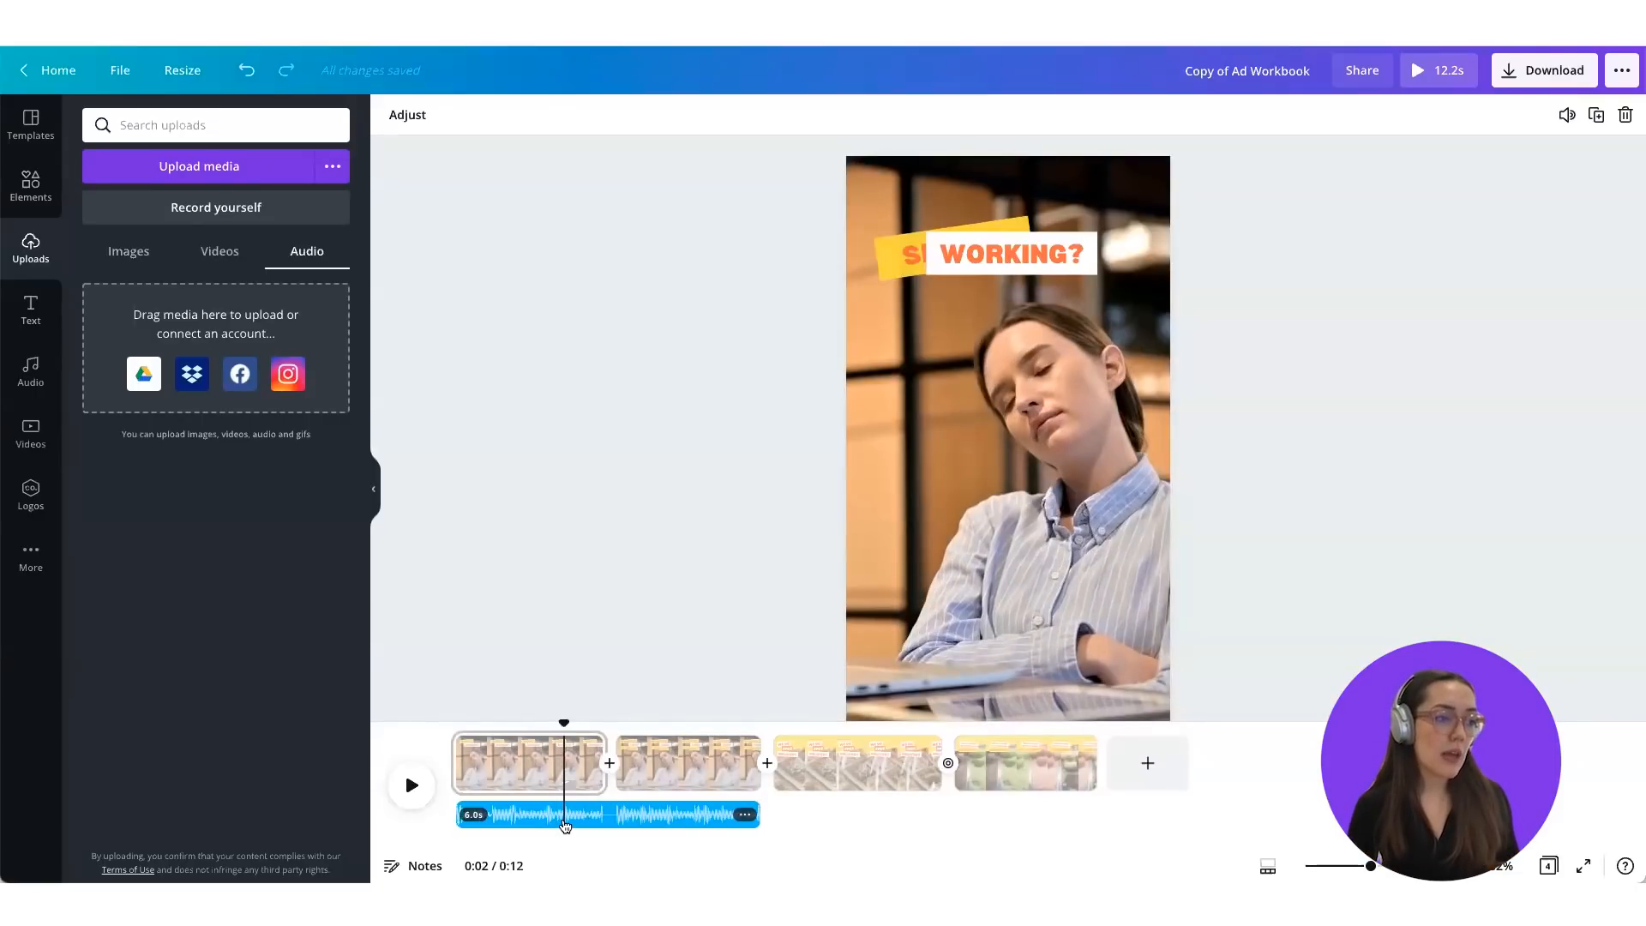
drag(545, 822, 952, 787)
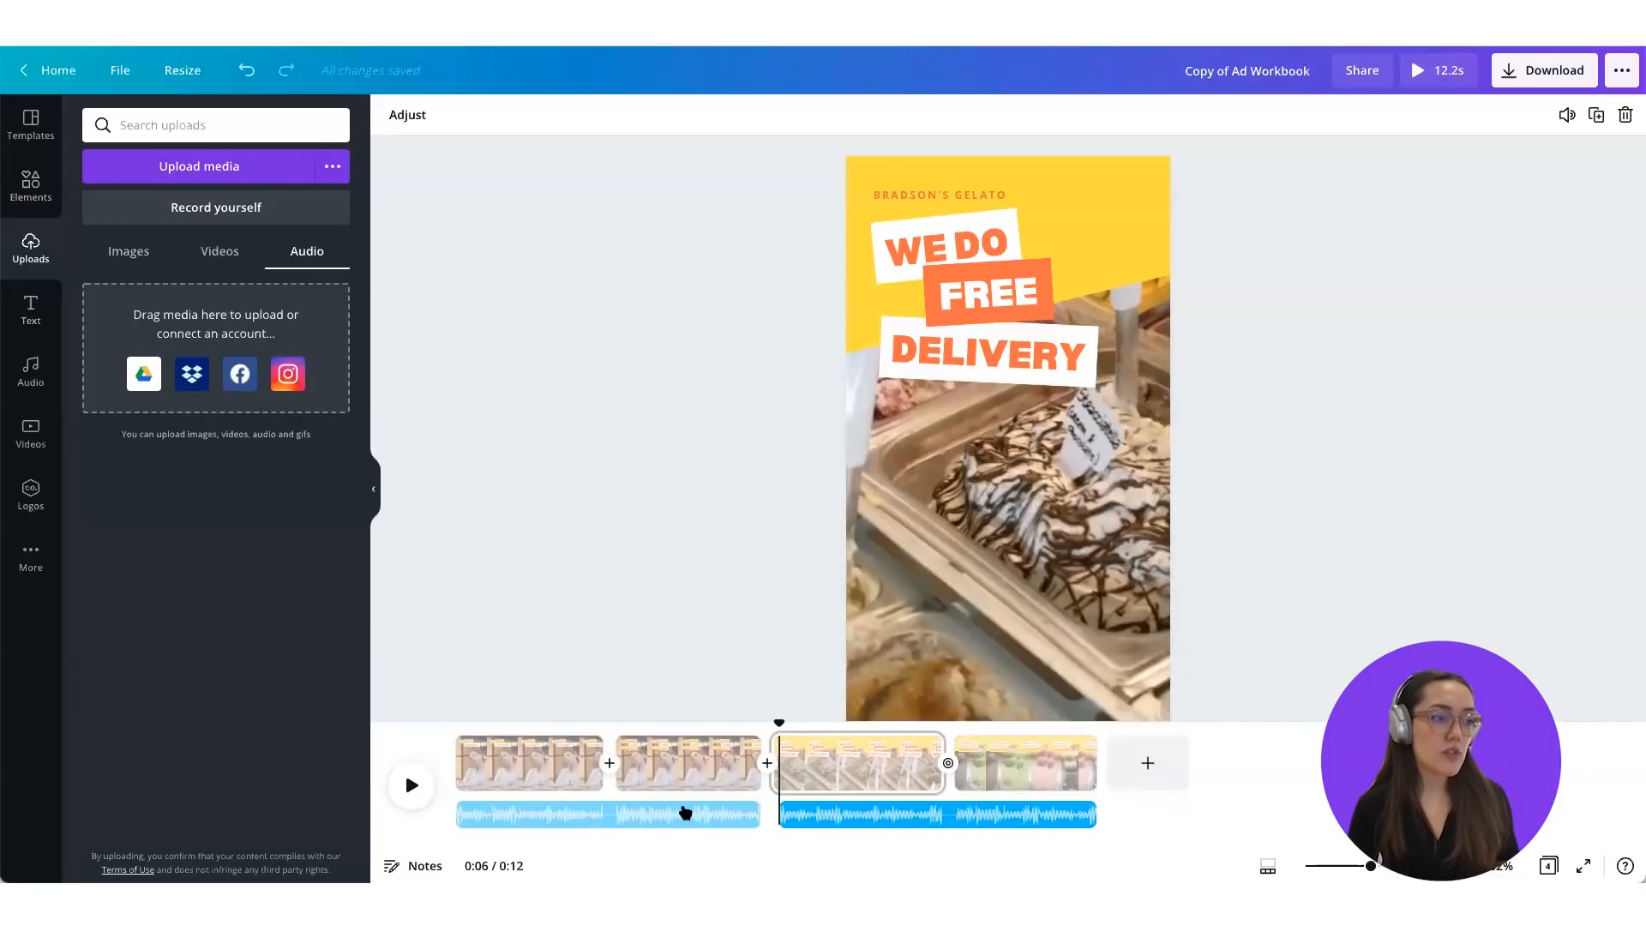